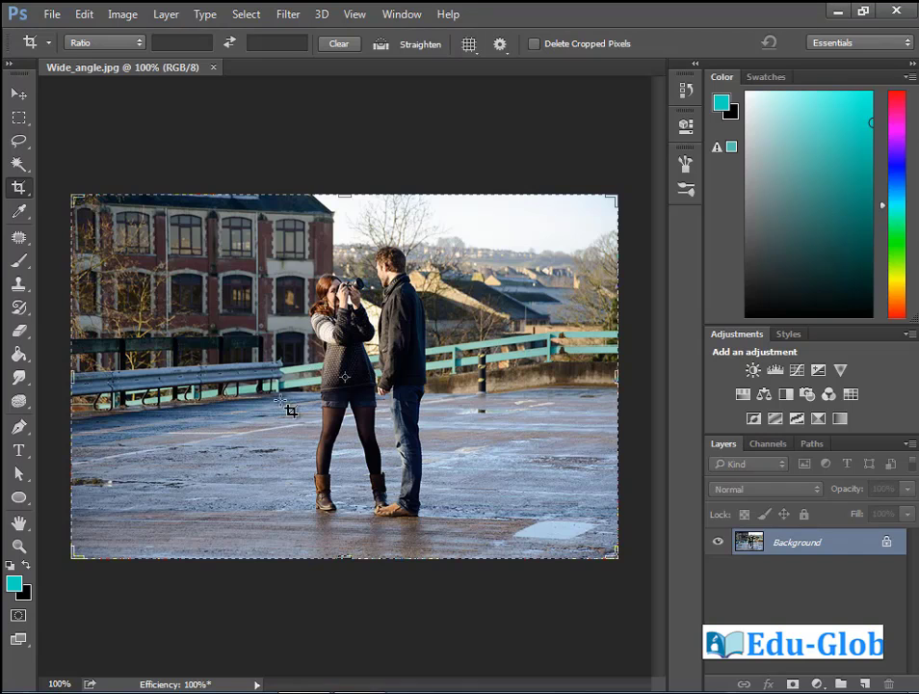
Crop the photo around the couple by pulling in all four crop edges, and undo the applied crop
left_click_drag(73, 380, 164, 383)
left_click_drag(529, 382, 420, 381)
left_click_drag(347, 203, 349, 236)
left_click_drag(346, 544, 363, 525)
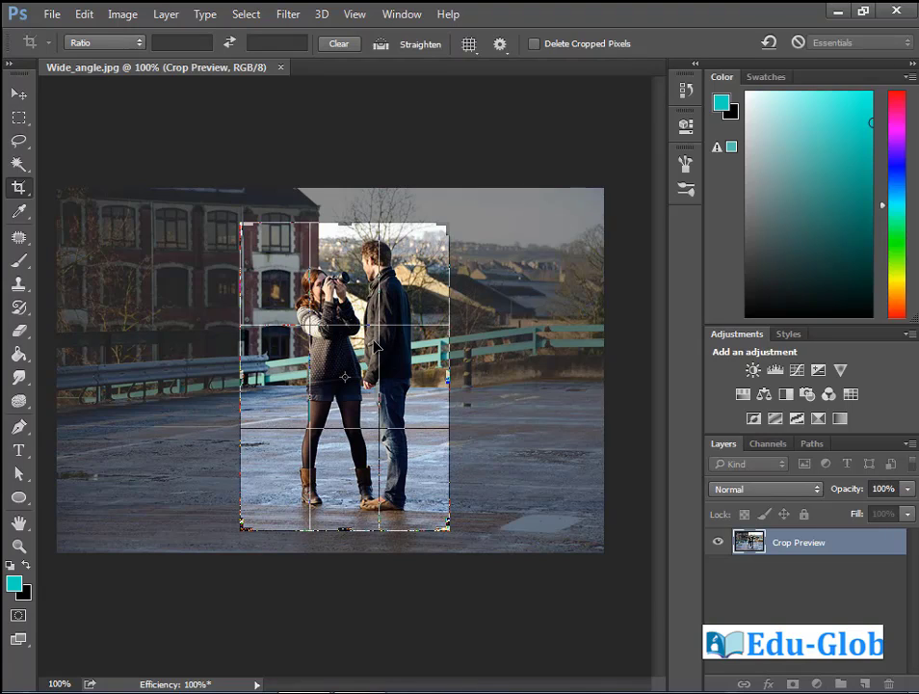
key("Return")
key("ctrl+z")
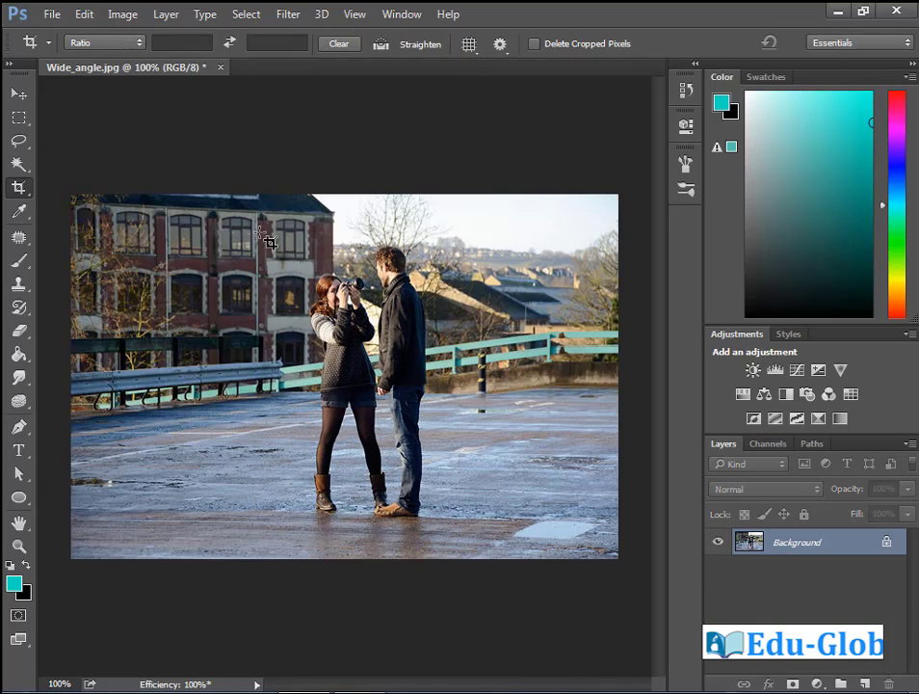
Draw a narrow, tall crop box around the couple and apply it, and undo that crop
left_click_drag(261, 218, 442, 536)
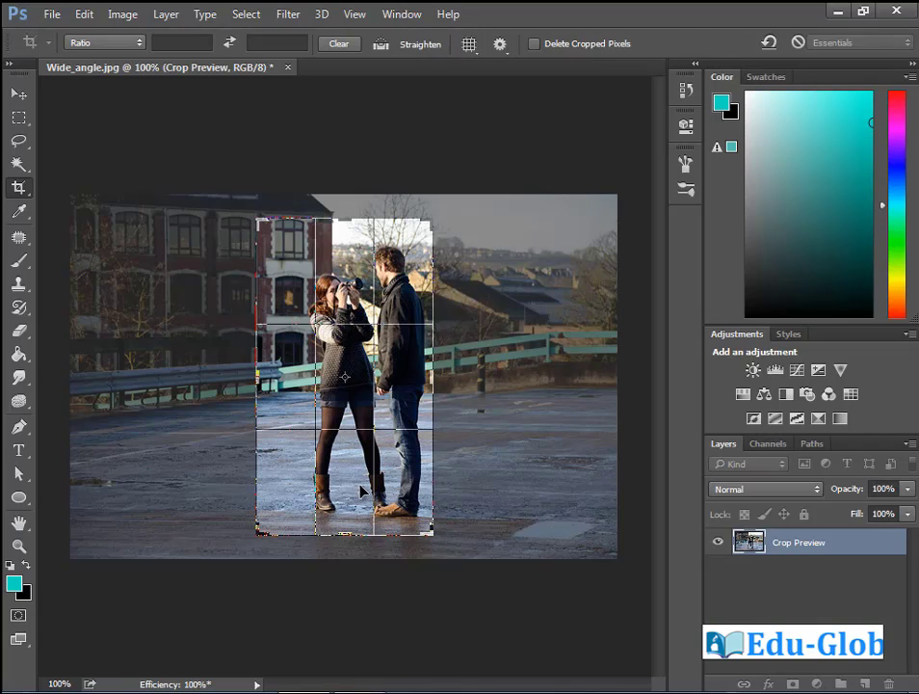
right_click(347, 305)
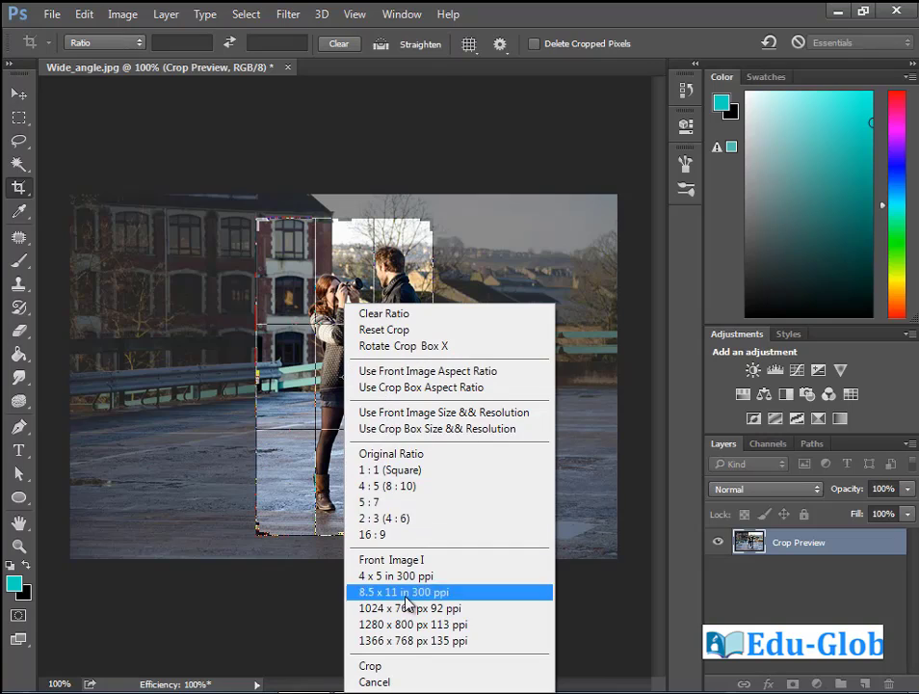
left_click(398, 666)
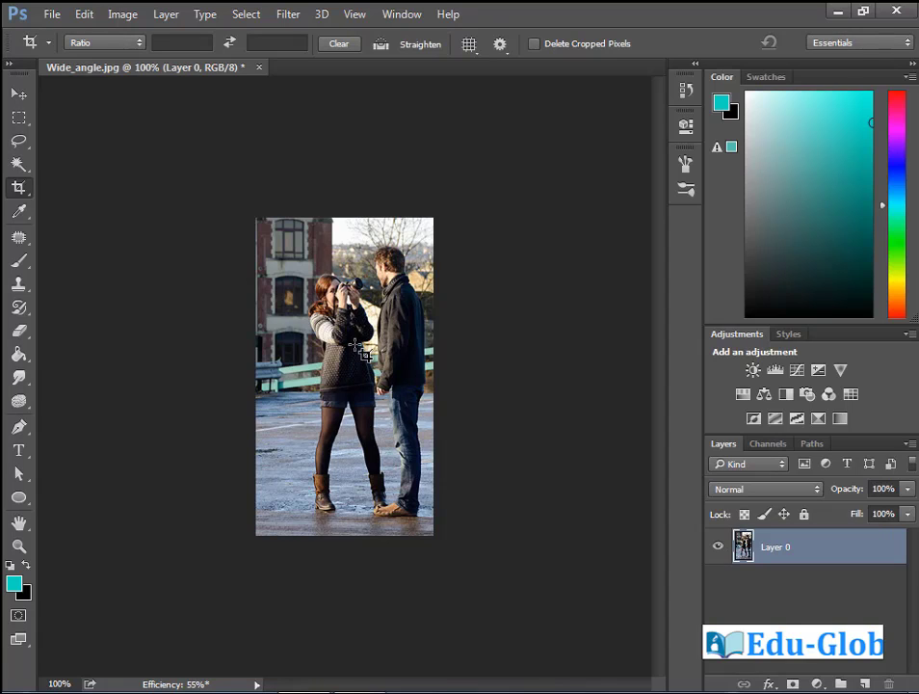
key("ctrl")
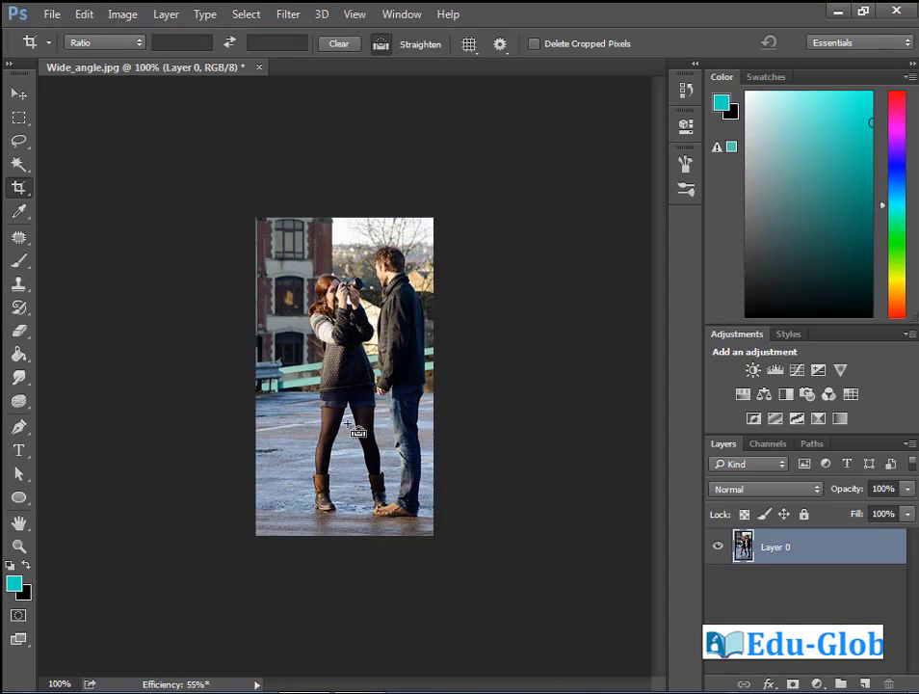
key("ctrl+z")
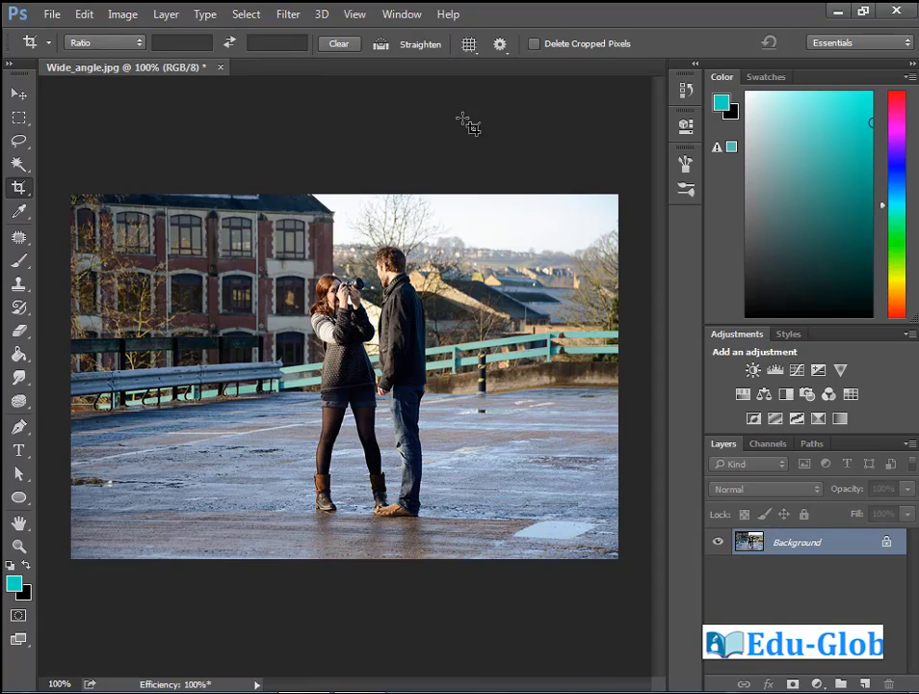
Open lighthouse-rule-of-thirds.jpg from the Project 9 folder to examine its rule-of-thirds composition
left_click(470, 46)
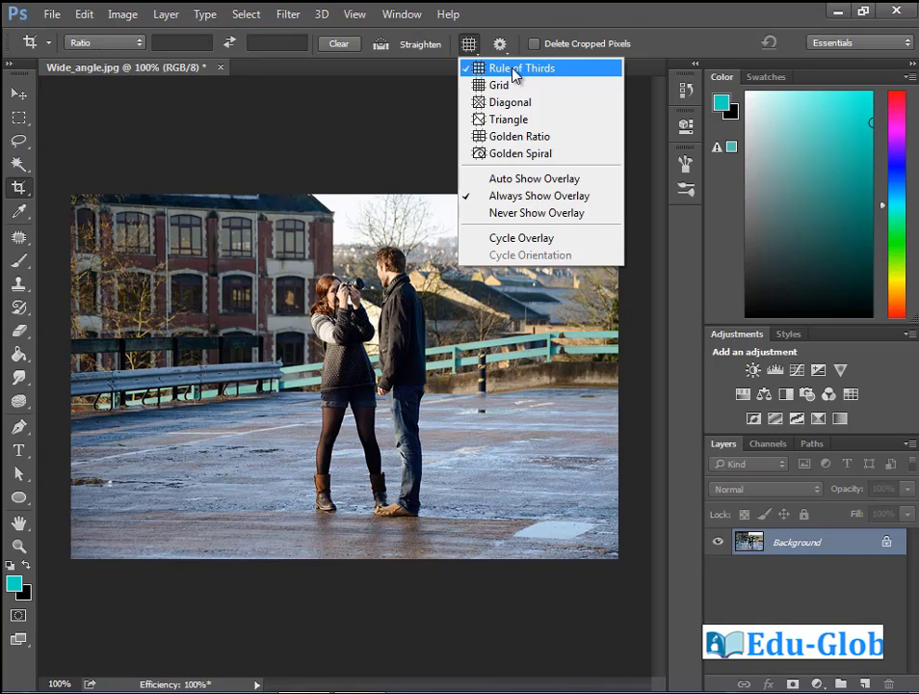
left_click(381, 43)
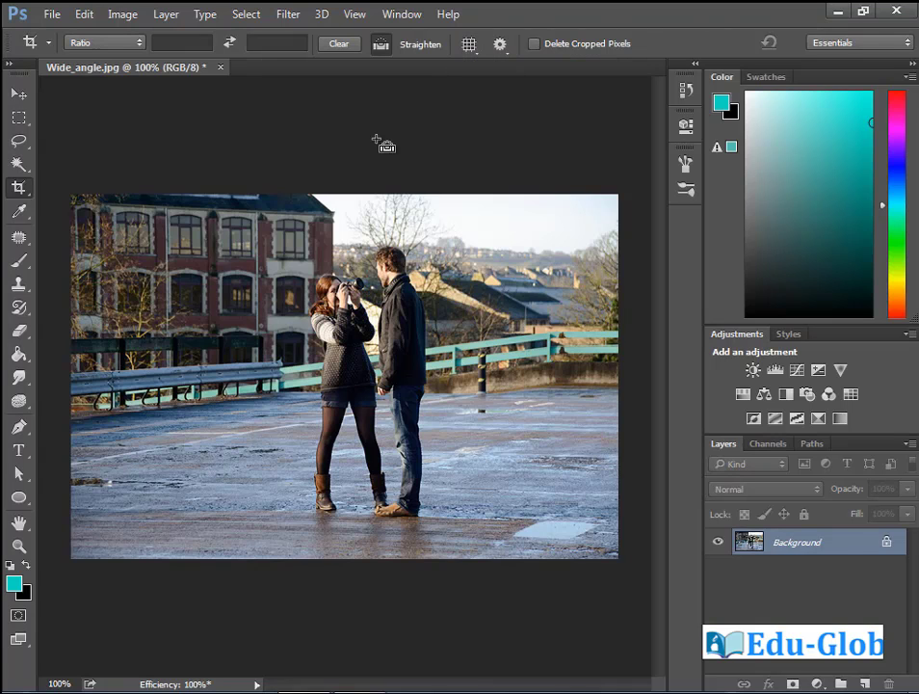
key("ctrl+o")
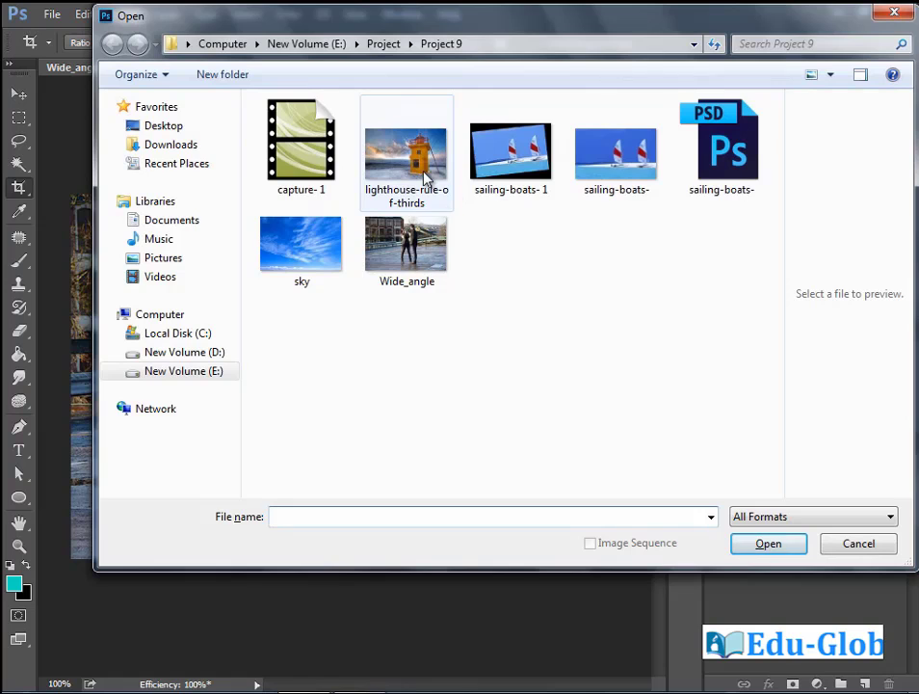
left_click(398, 172)
double_click(398, 171)
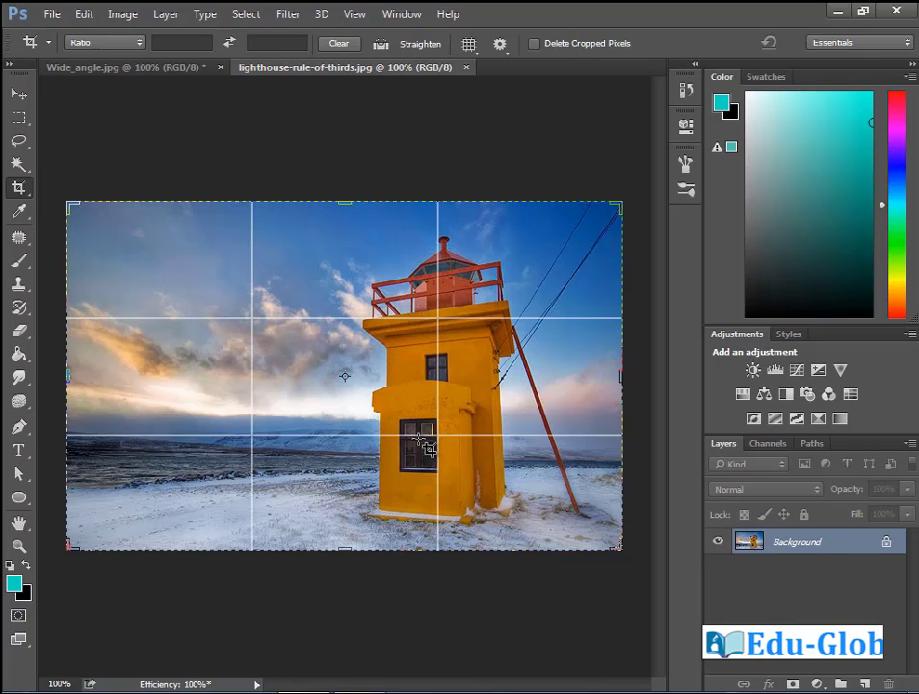
Crop Wide_angle.jpg with the Rule of Thirds overlay, cutting off its right side so the couple sits around the right-hand third line
left_click(124, 74)
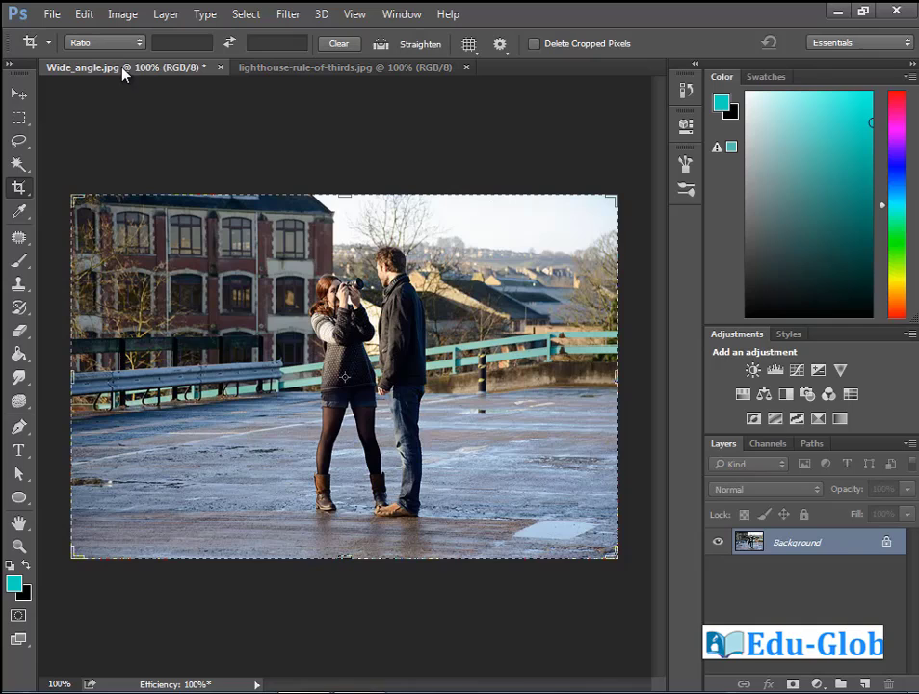
left_click(468, 44)
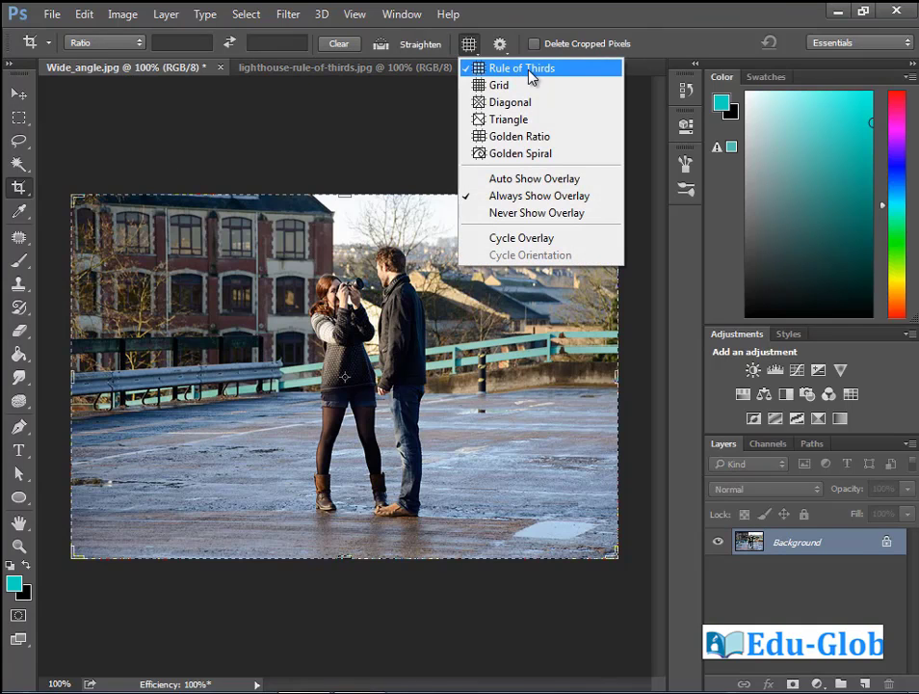
left_click(134, 257)
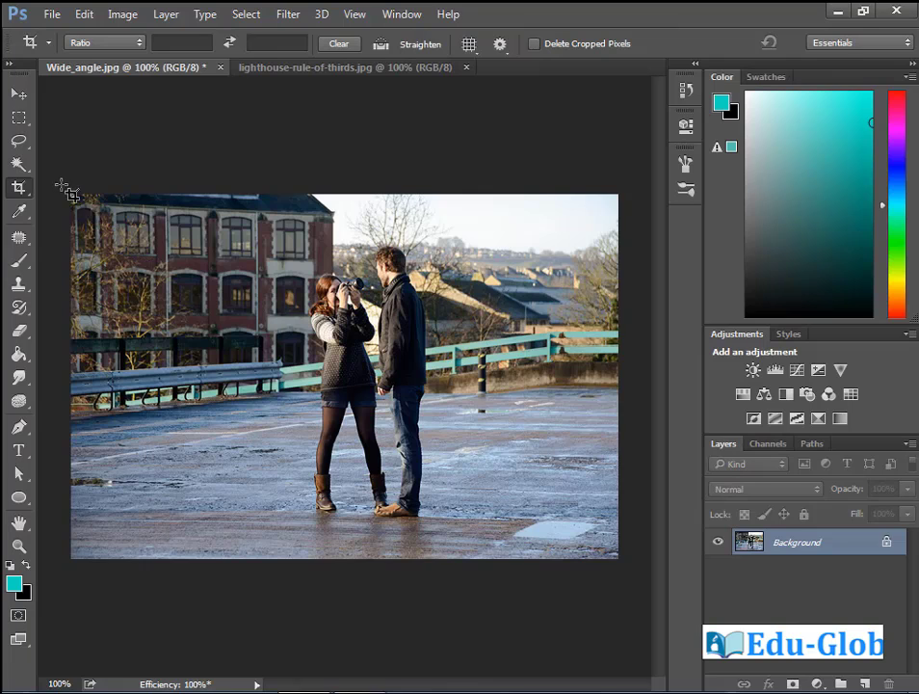
left_click_drag(70, 195, 517, 564)
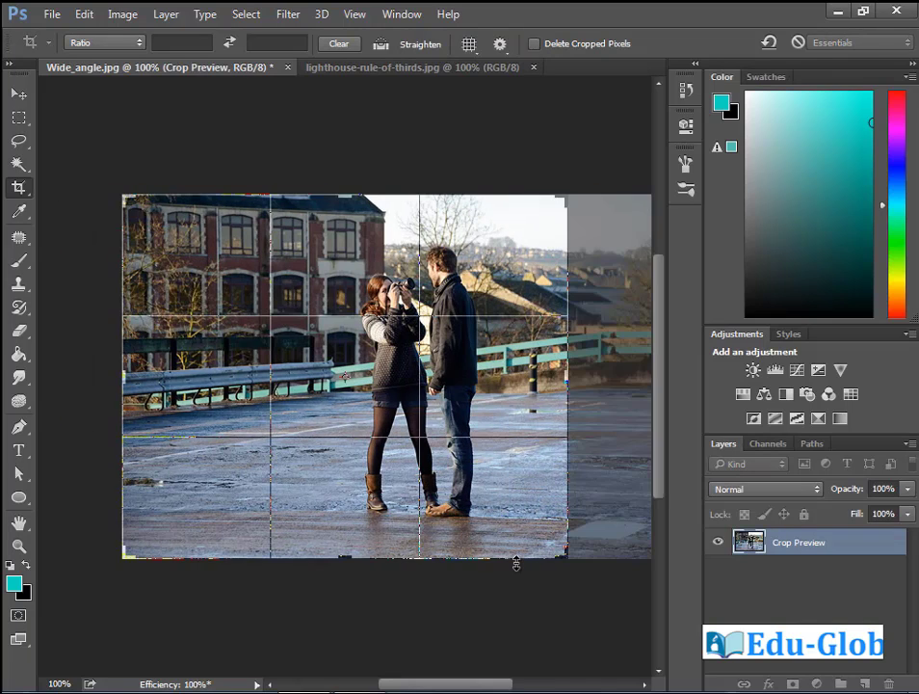
left_click_drag(386, 424, 394, 424)
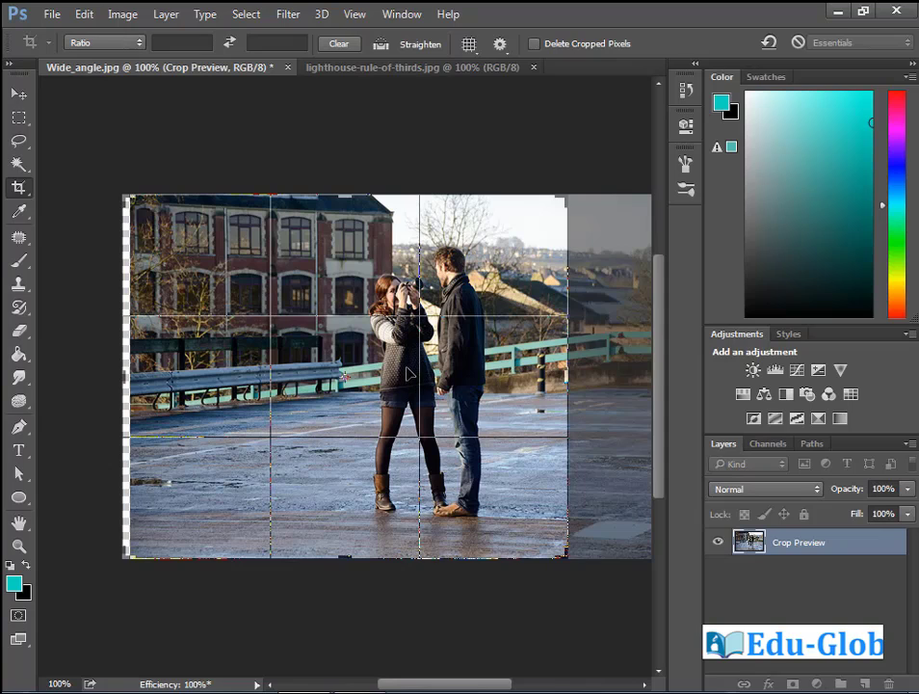
left_click_drag(412, 374, 405, 373)
key("Return")
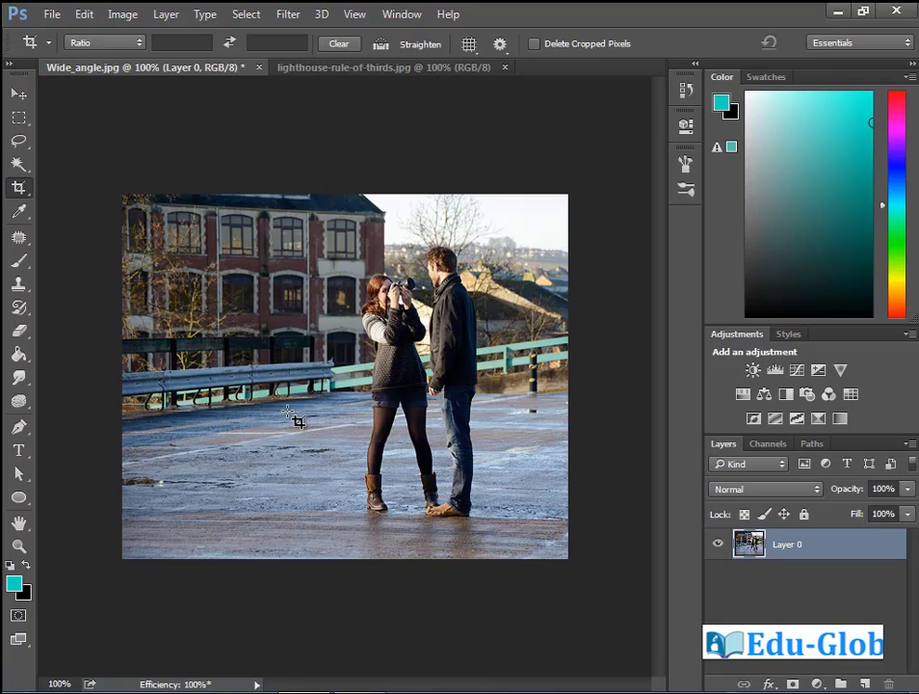
Save the cropped image as a Photoshop file named "Rule of third" in the Project 9 folder
left_click(46, 18)
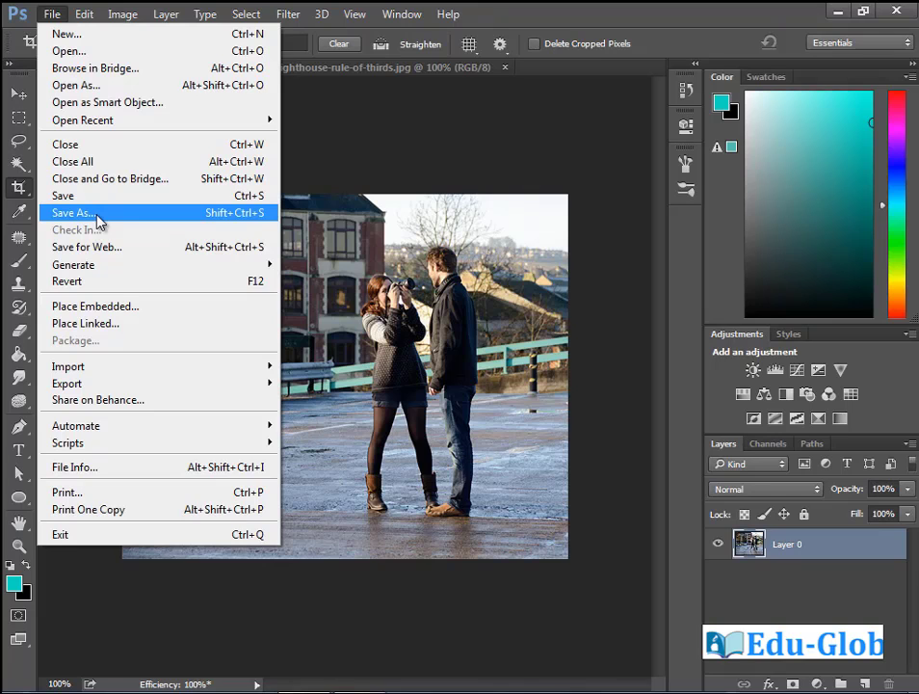
left_click(99, 220)
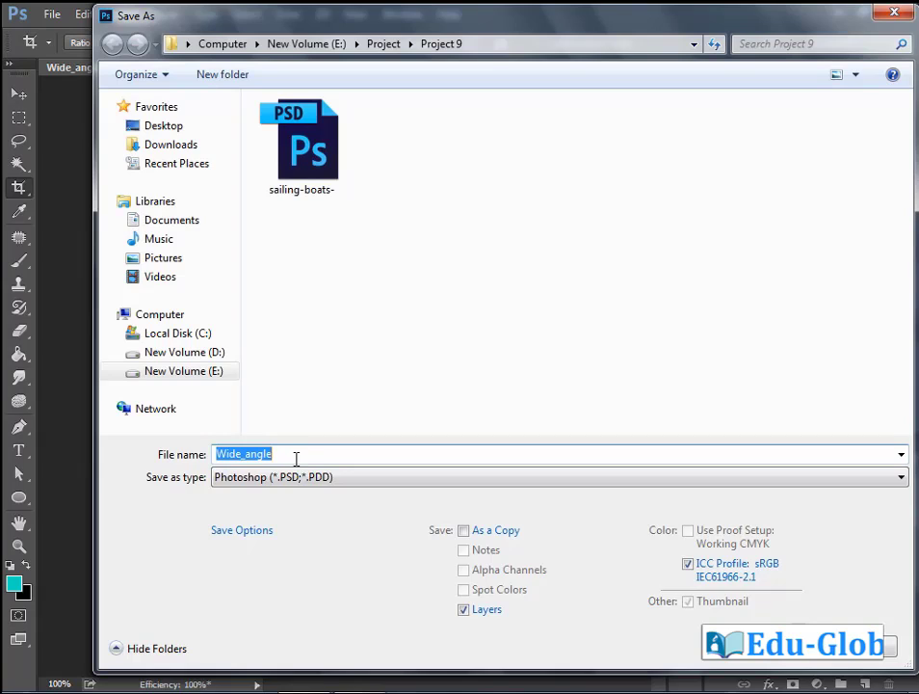
type("Rule o")
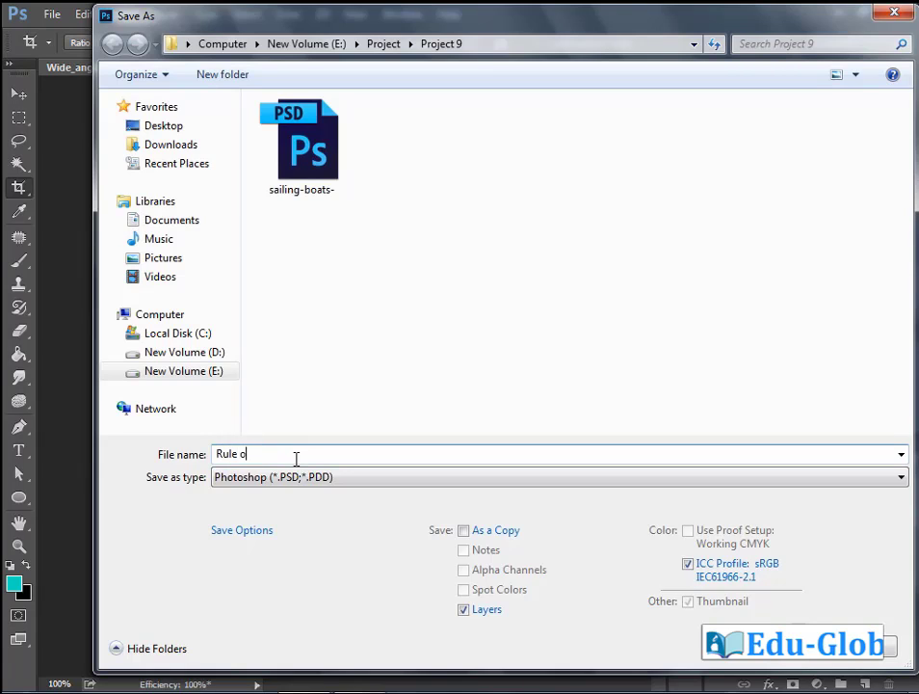
type("f yt")
key("BackSpace")
key("BackSpace")
type("third")
left_click(762, 655)
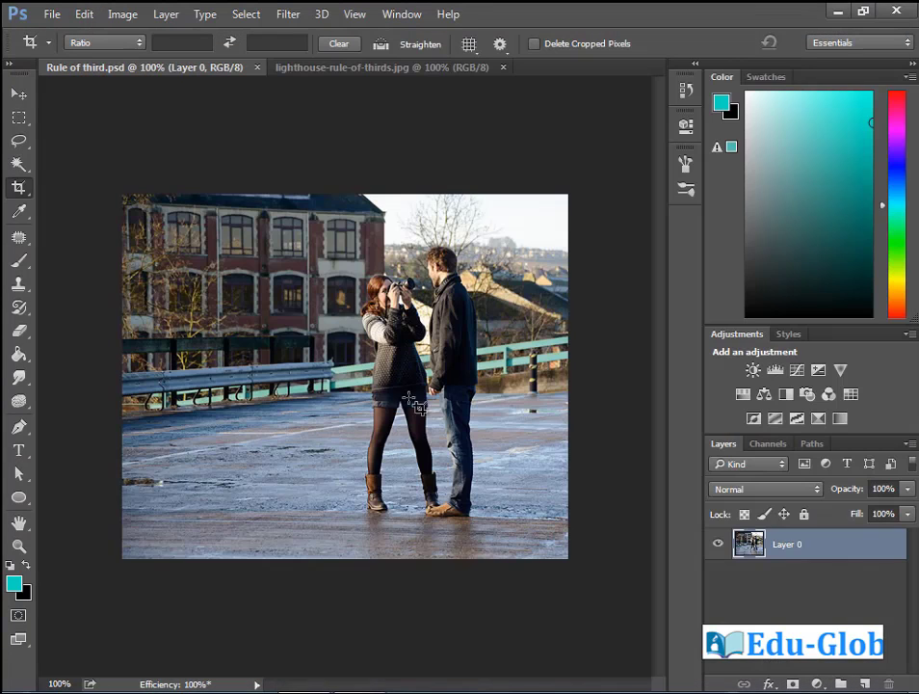
Reopen the original Wide_angle.jpg, compare it with Rule of third.psd, and dismiss its crop box
key("ctrl+o")
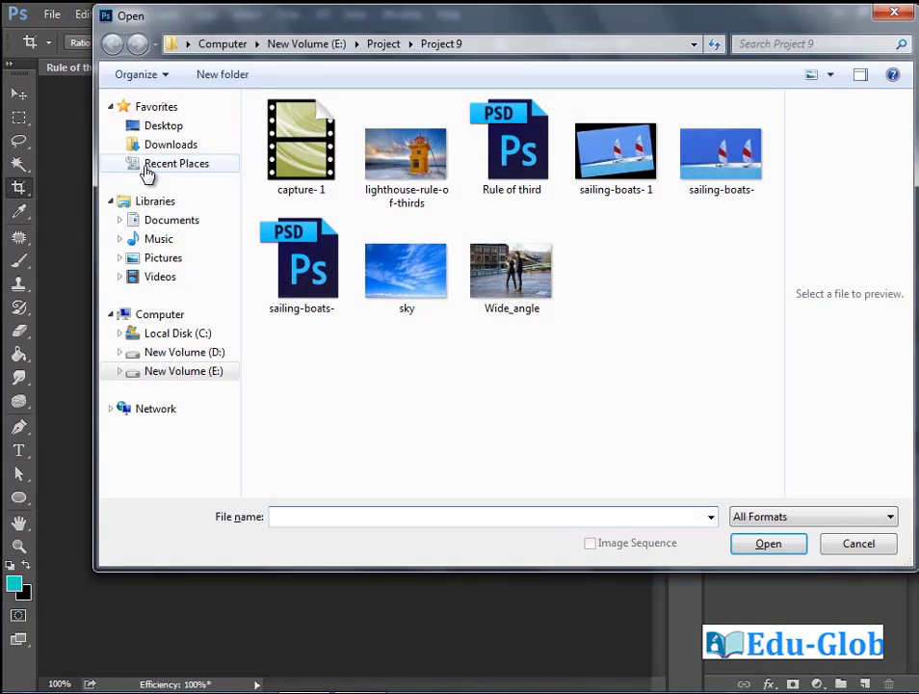
double_click(532, 279)
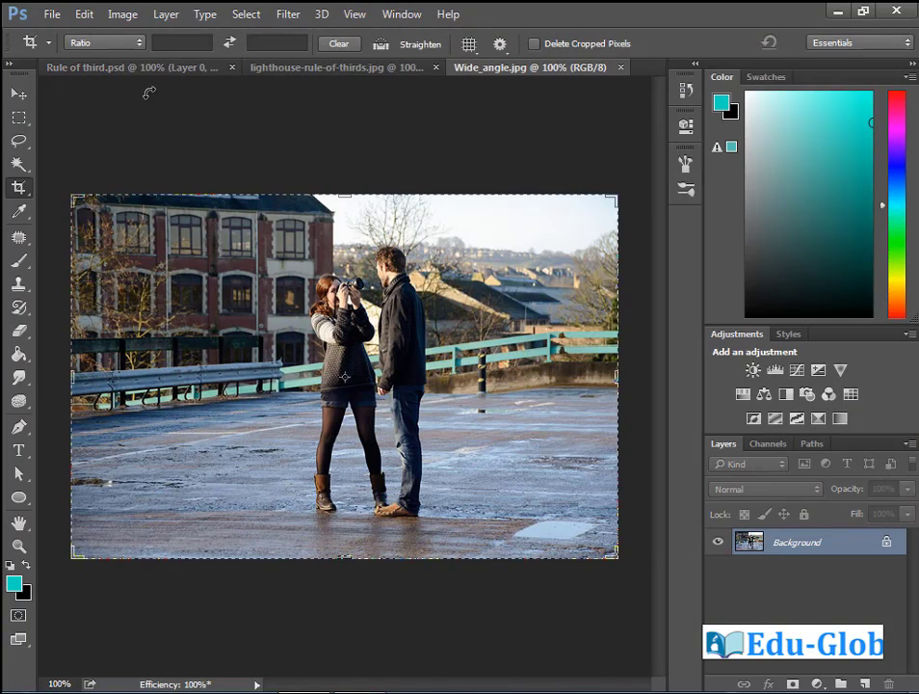
left_click(133, 68)
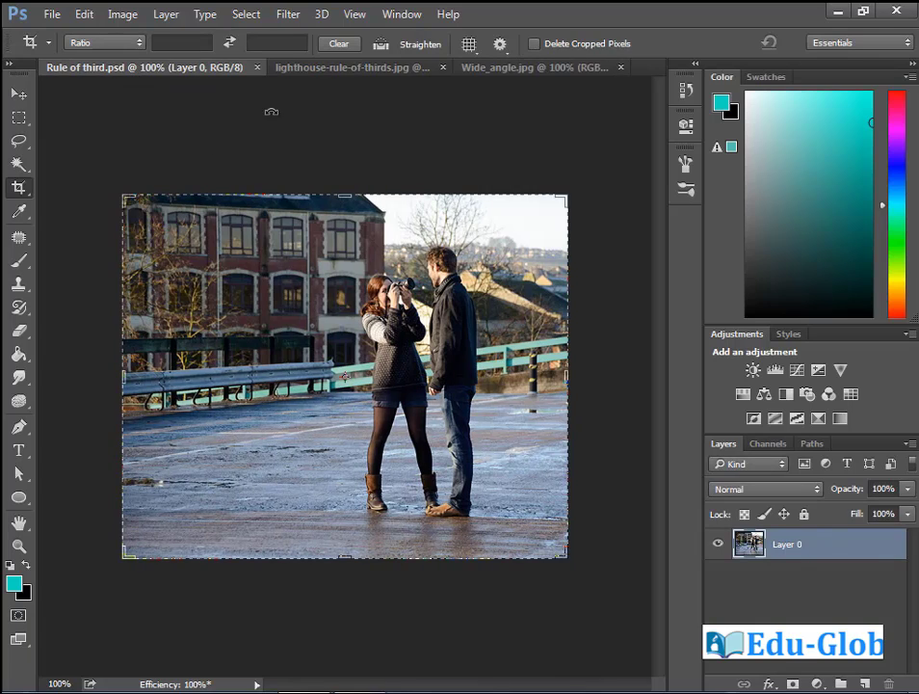
left_click(527, 70)
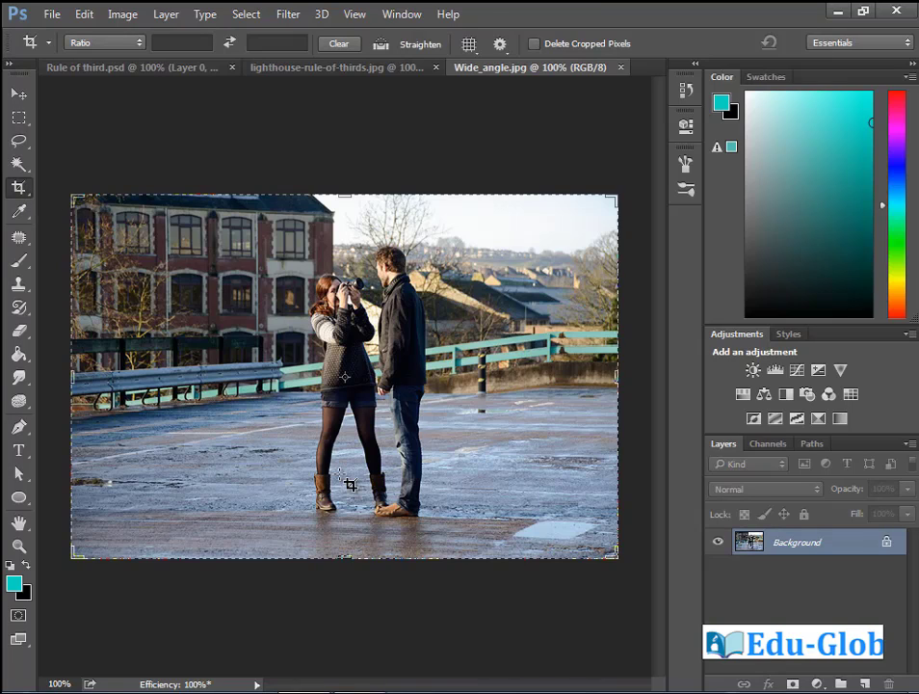
key("Escape")
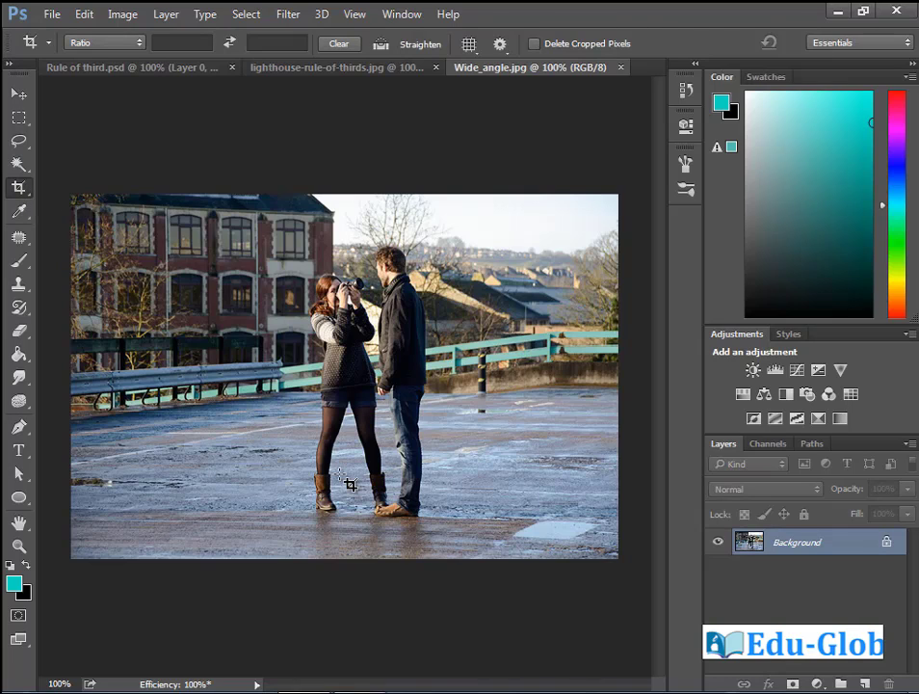
Try the Grid crop overlay with a crop box around the couple, and cancel the crop
left_click(470, 46)
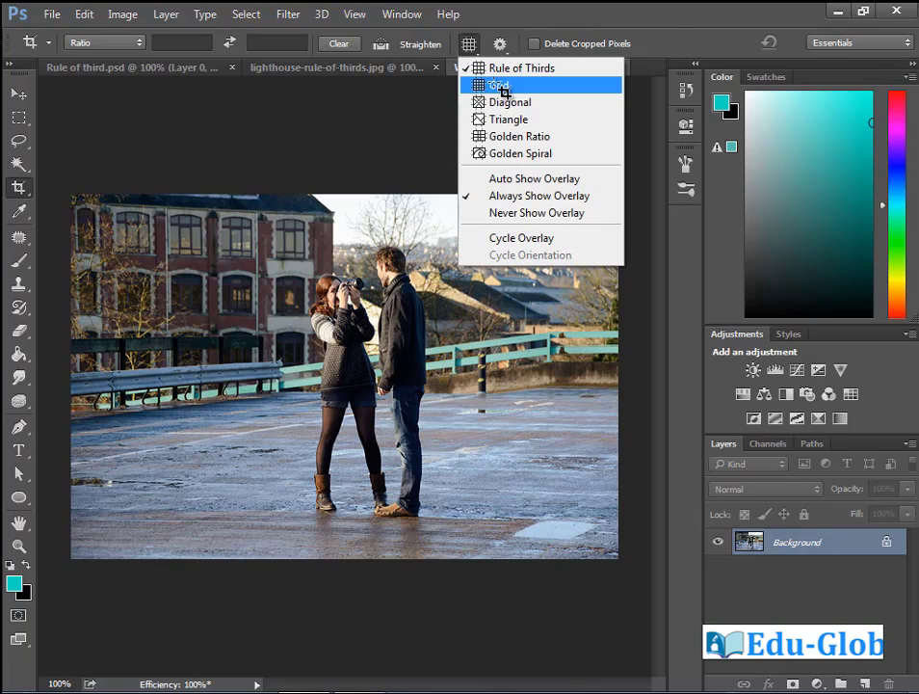
left_click(500, 85)
left_click_drag(162, 202, 500, 536)
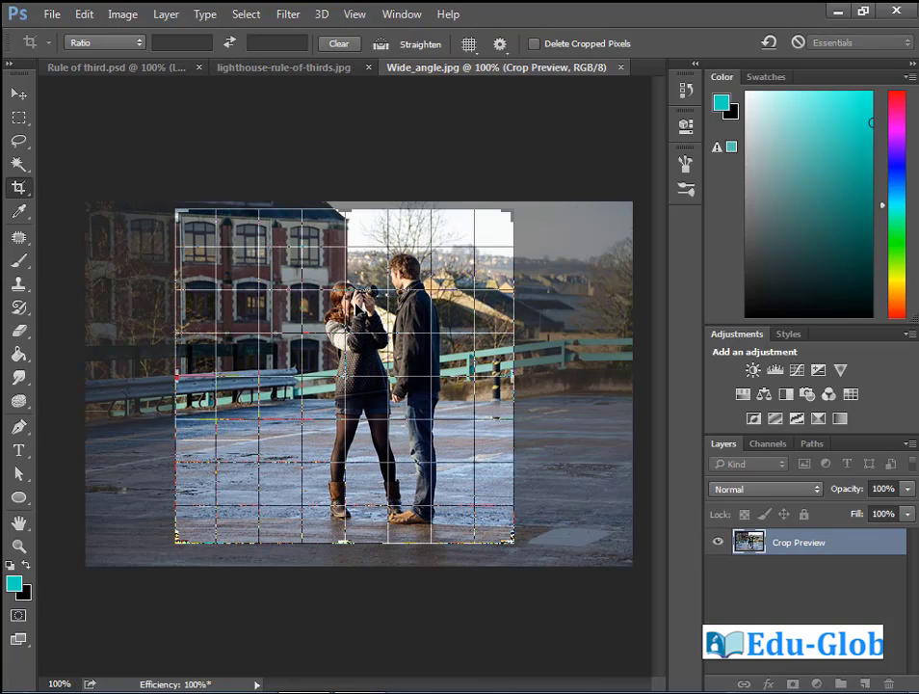
left_click_drag(390, 431, 353, 424)
key("Escape")
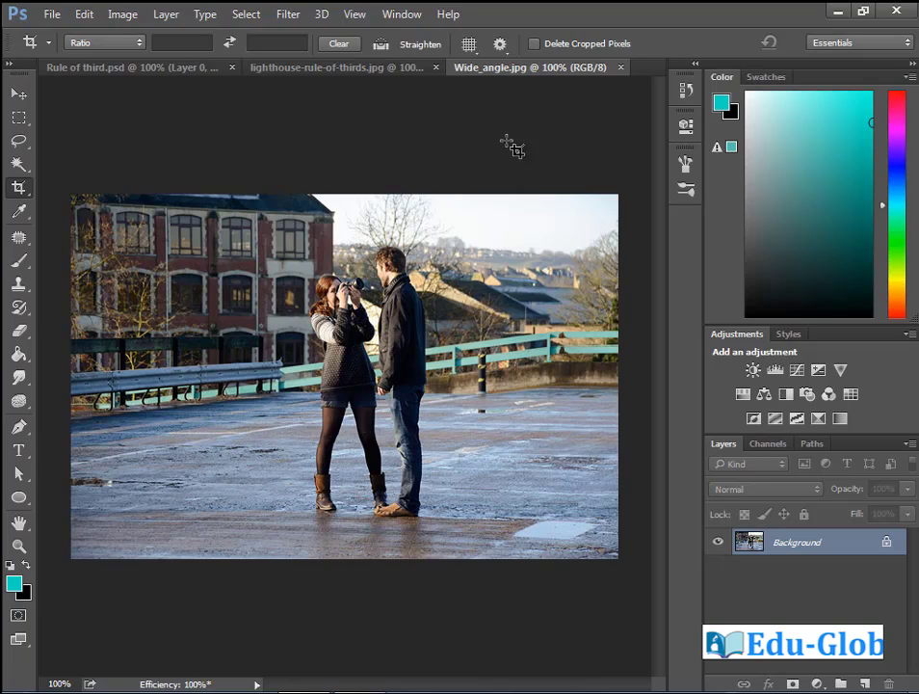
Try the Diagonal crop overlay, shifting the photo so the couple sits at the crossing lines, and cancel the crop
left_click(468, 45)
left_click(496, 102)
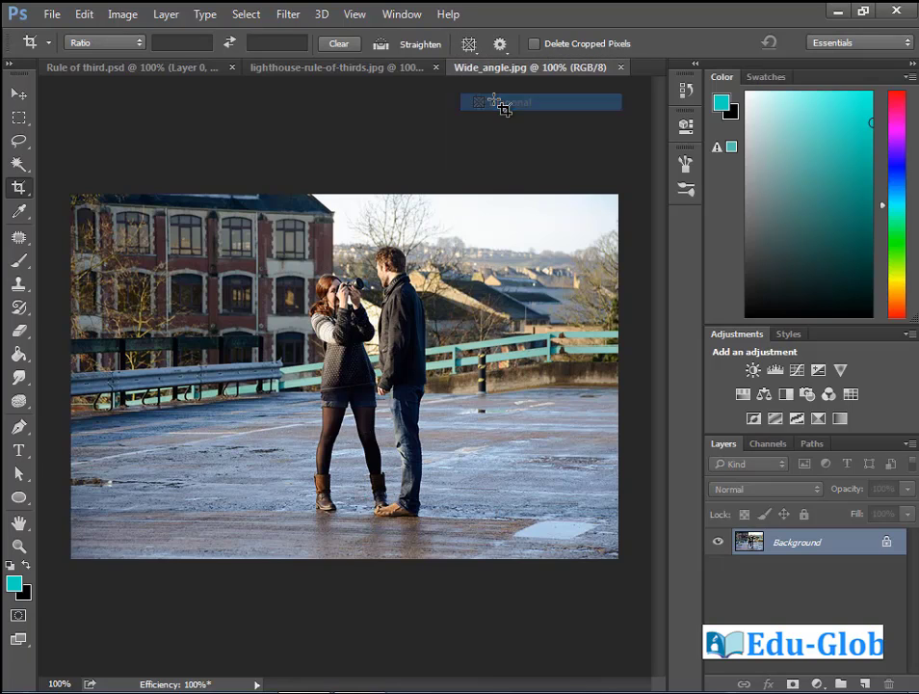
left_click_drag(205, 217, 501, 537)
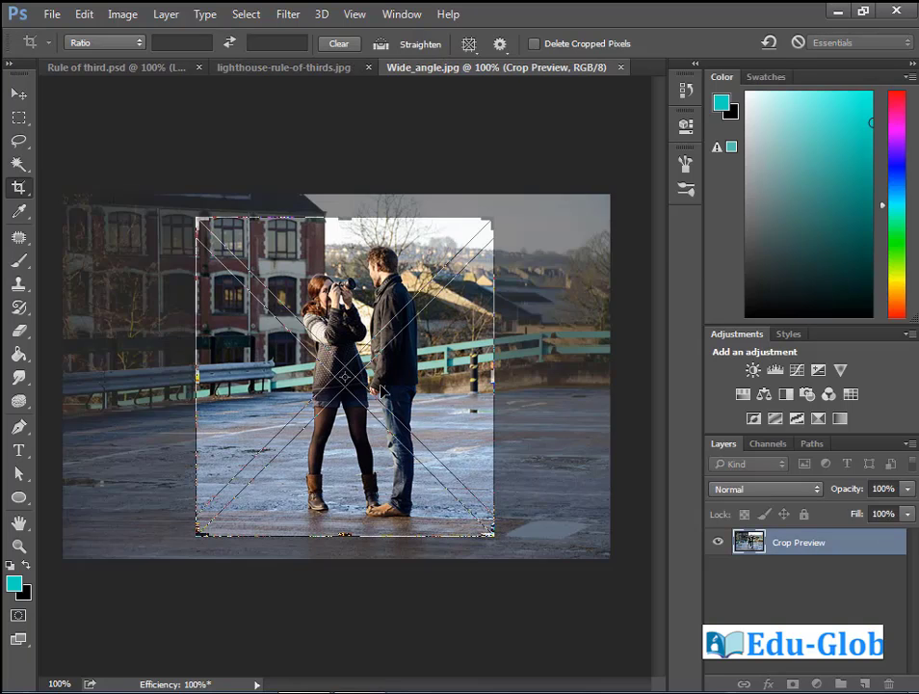
left_click_drag(390, 409, 374, 413)
left_click_drag(374, 405, 373, 403)
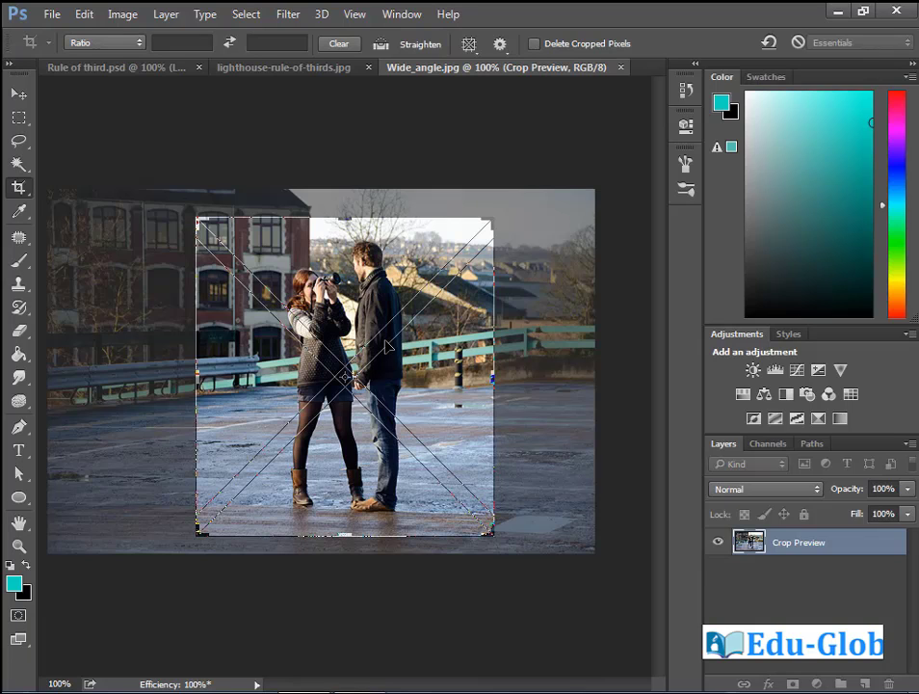
key("Escape")
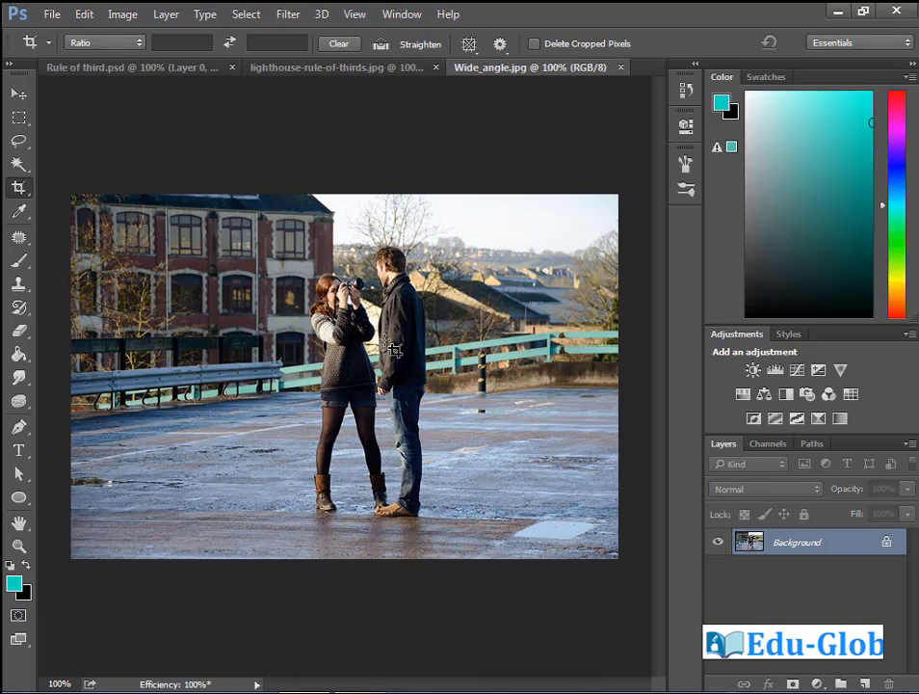
Try the Triangle crop overlay with a box around the couple, shifting the photo slightly, apply the crop and undo it
left_click(469, 44)
left_click(503, 120)
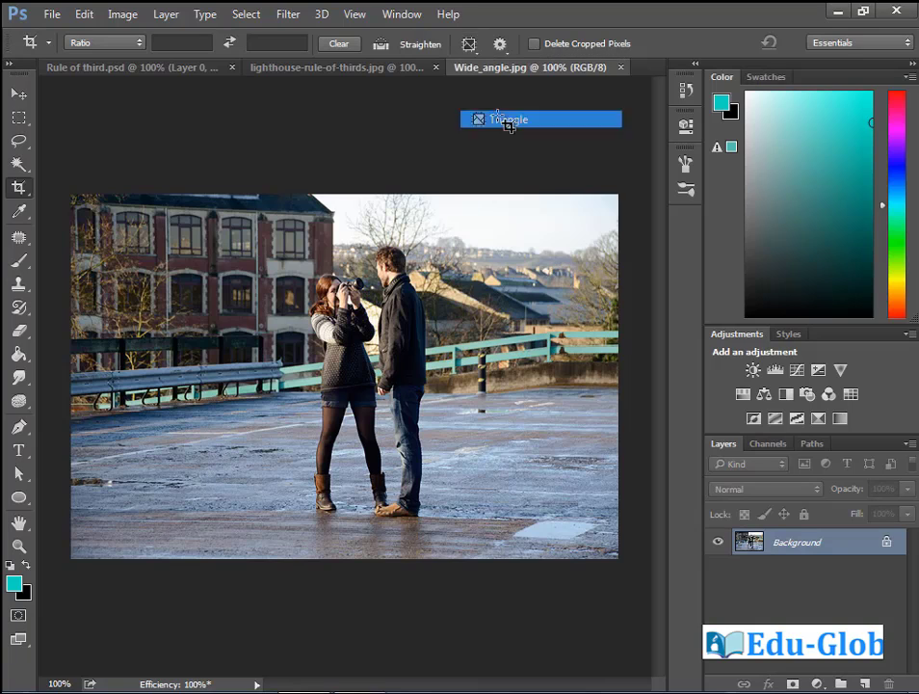
left_click_drag(181, 222, 538, 534)
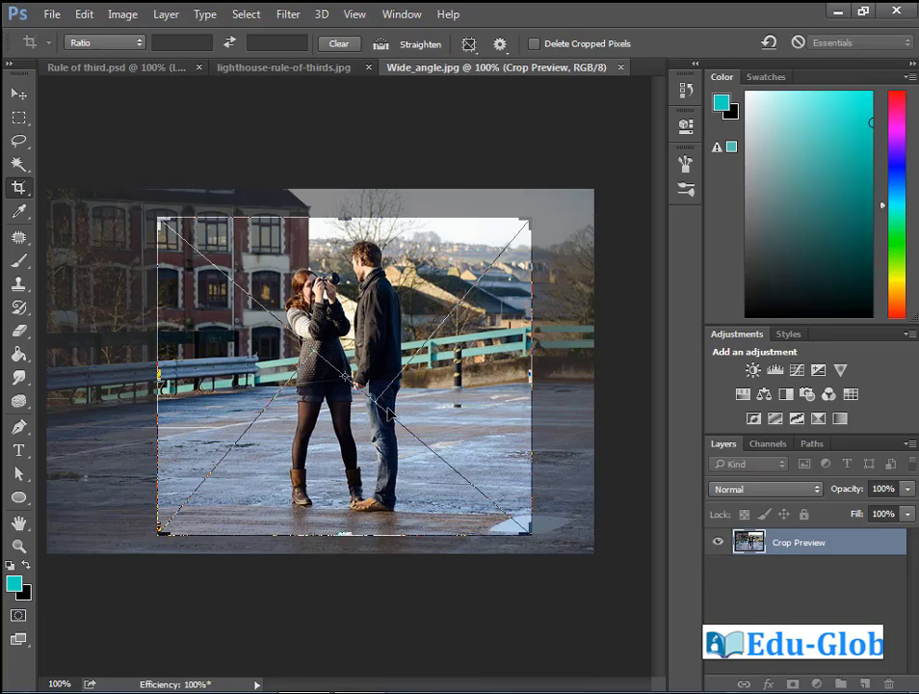
left_click_drag(385, 398, 392, 408)
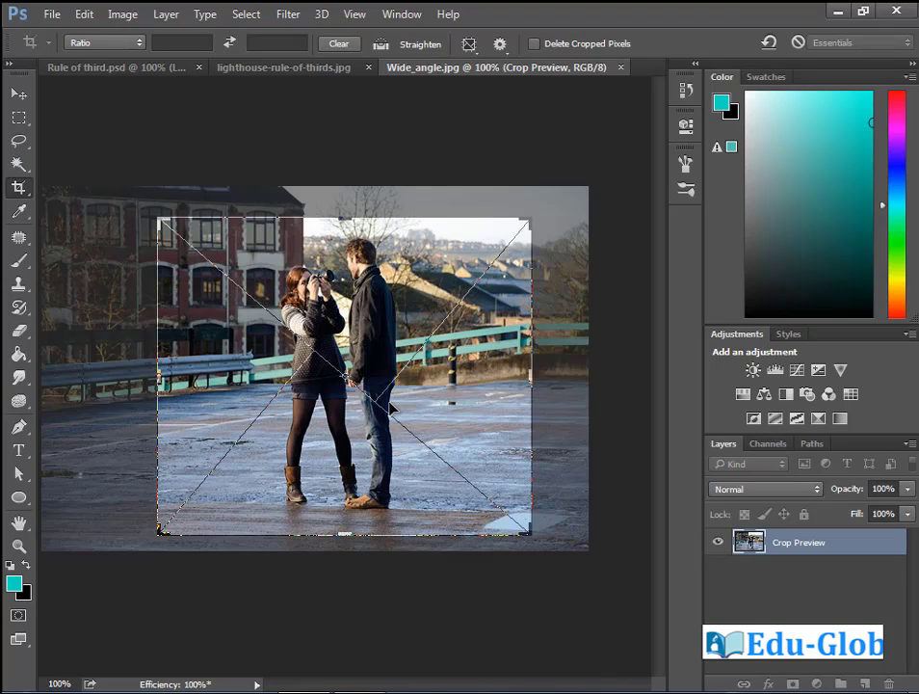
key("Return")
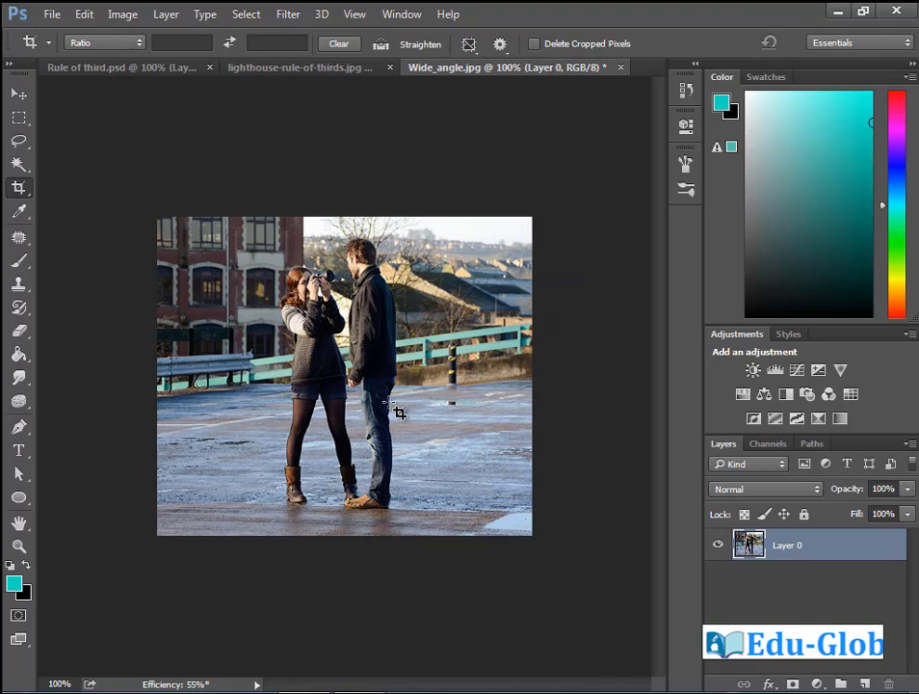
key("ctrl+z")
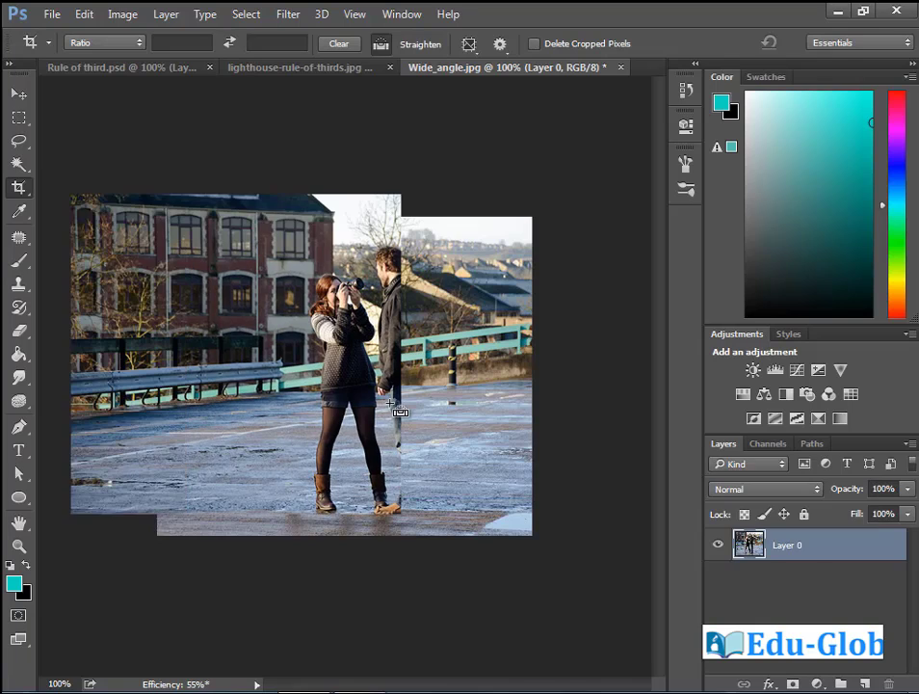
Try the Golden Ratio crop overlay, shifting the photo so the couple lines up with the central guide lines, and discard the crop
left_click(468, 43)
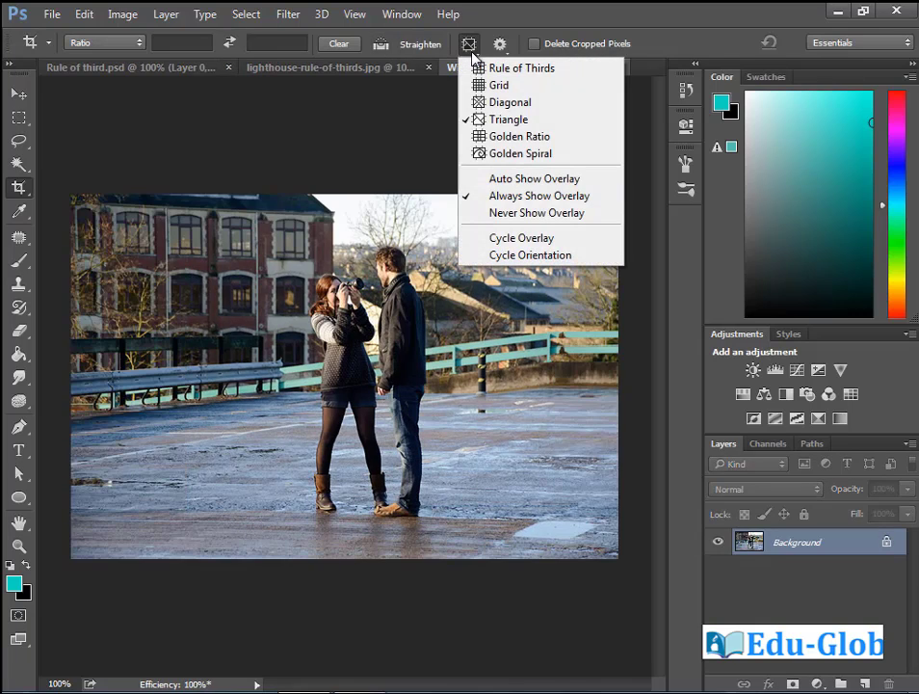
left_click(505, 136)
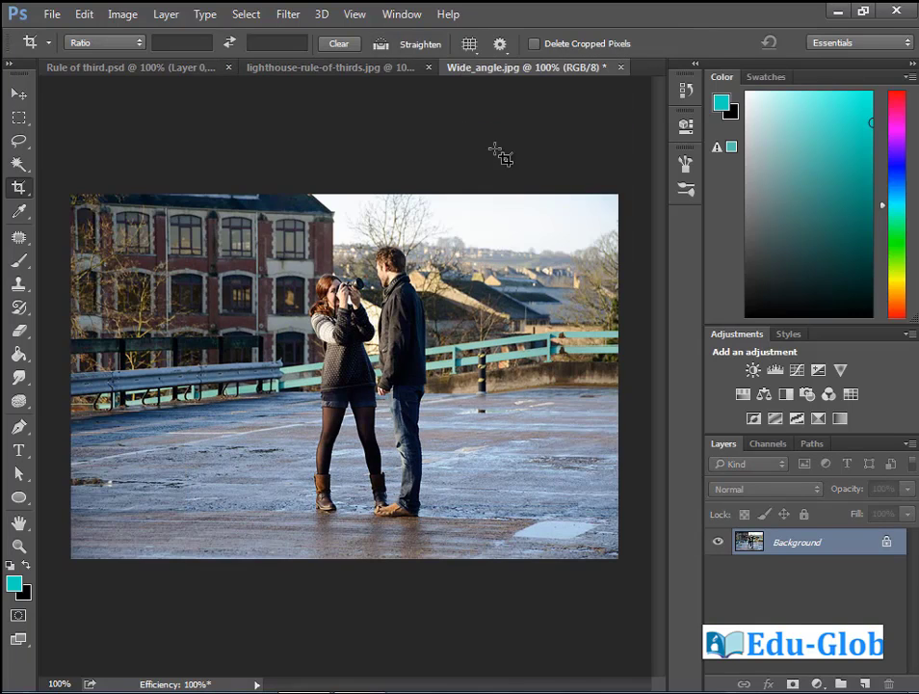
left_click_drag(184, 220, 583, 551)
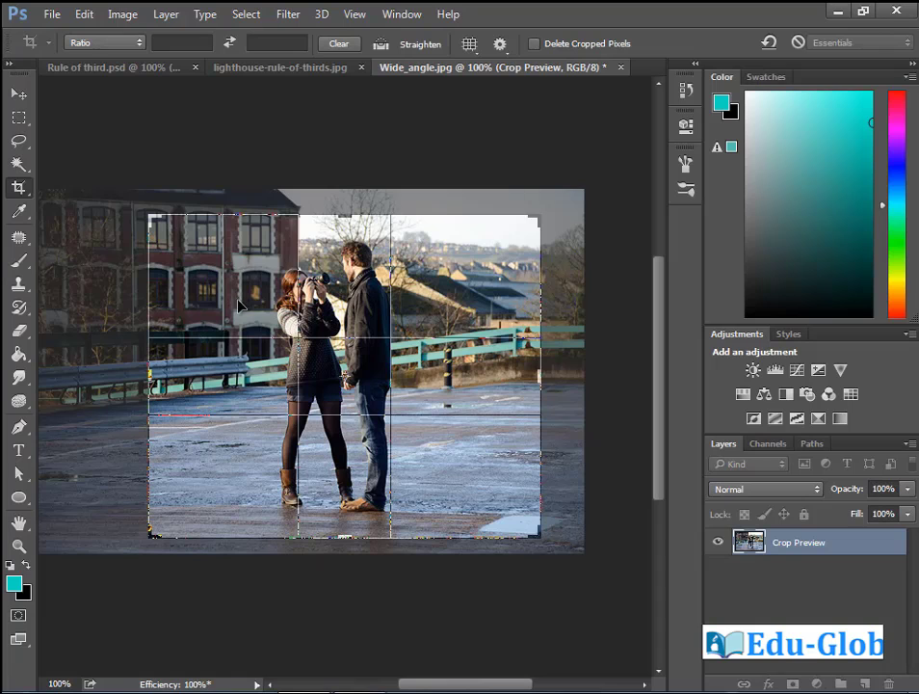
left_click_drag(358, 376, 368, 380)
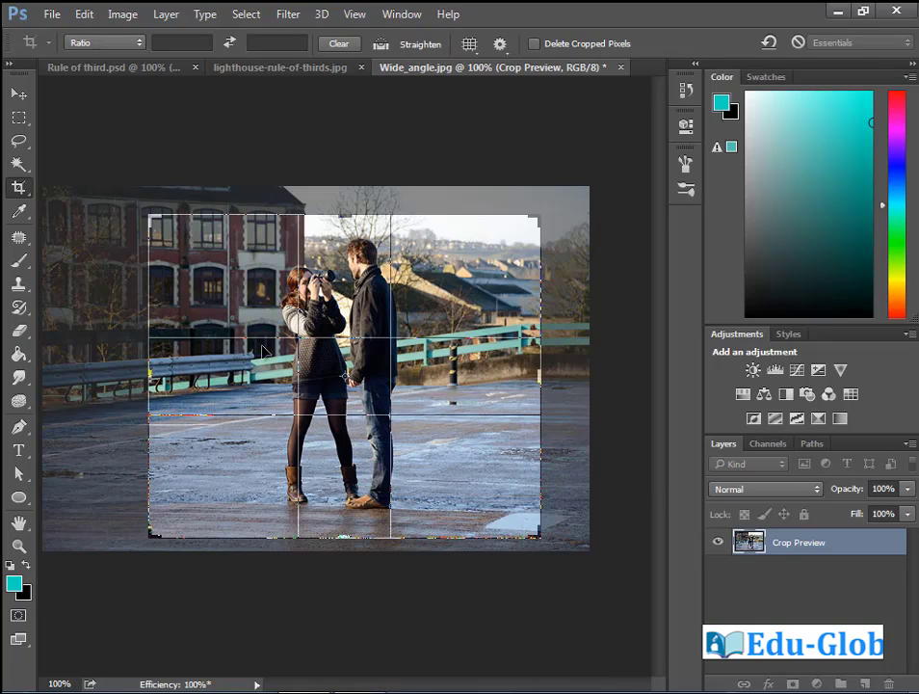
left_click_drag(377, 383, 374, 383)
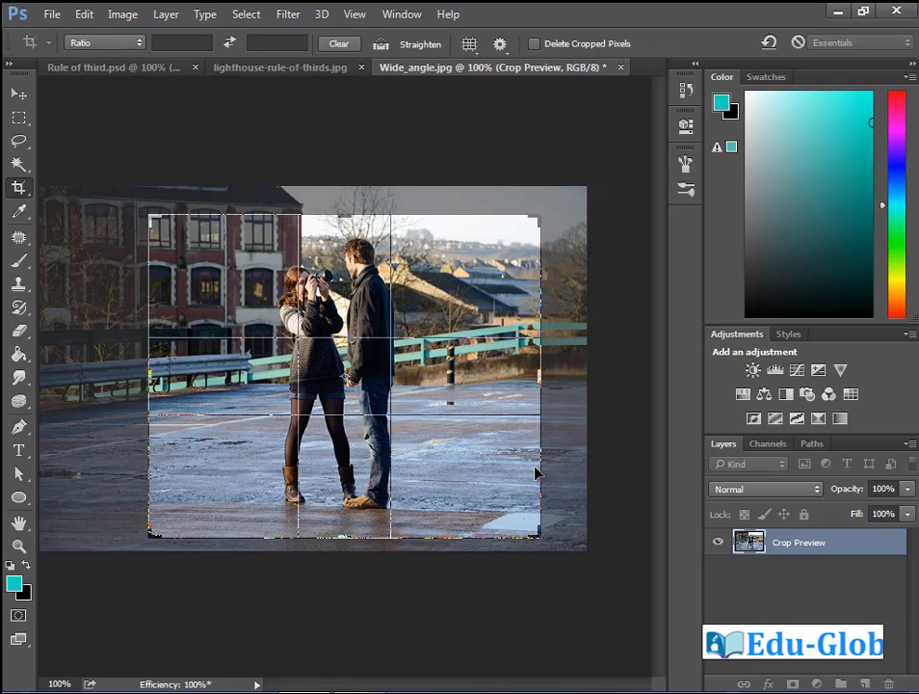
key("Return")
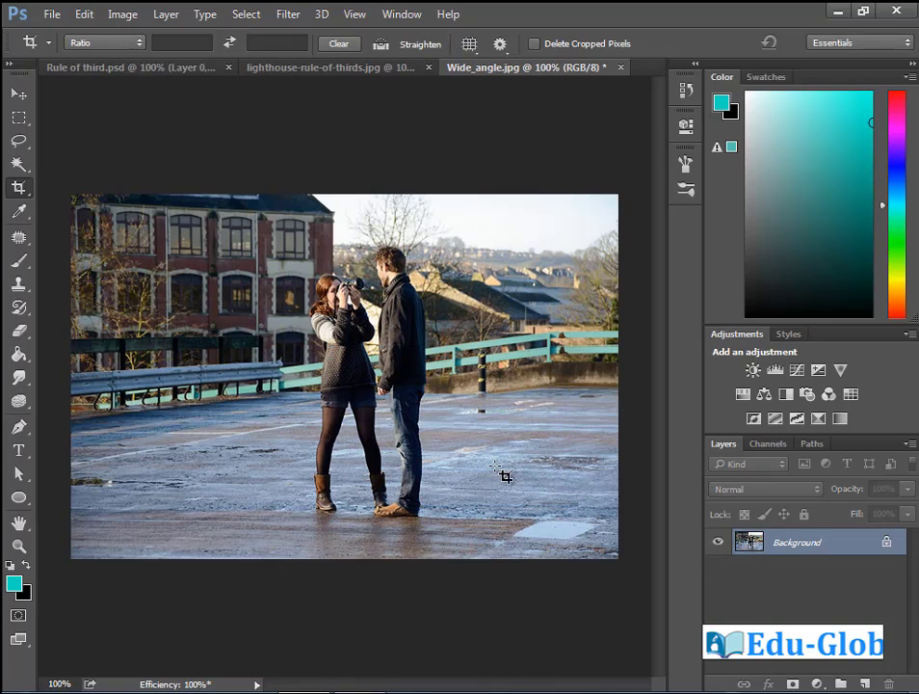
Try the Golden Spiral crop overlay, shifting the photo so the couple sits near the spiral's centre, apply the crop and undo it
left_click(469, 43)
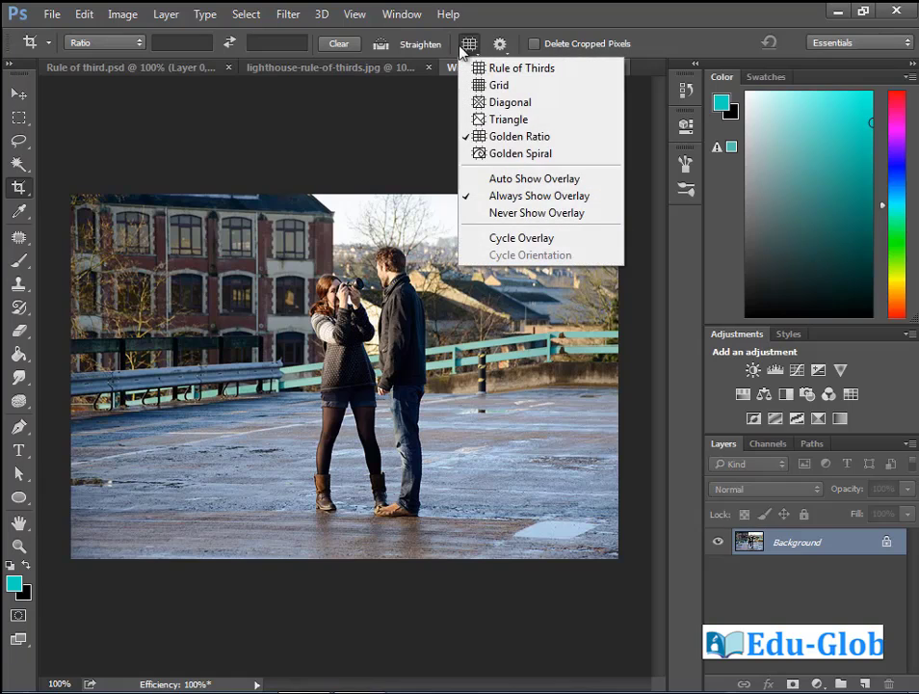
left_click(541, 157)
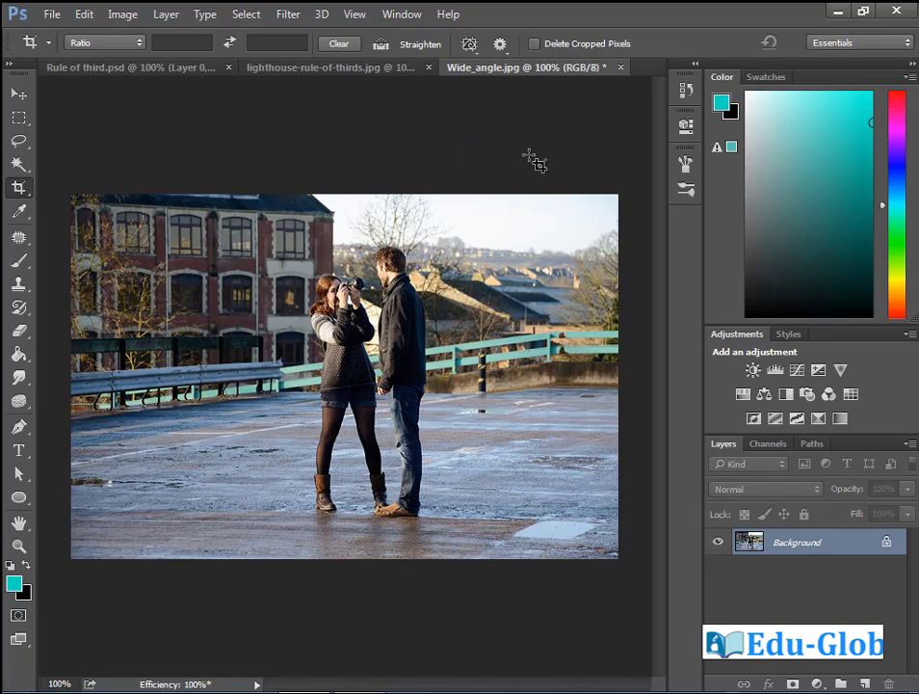
left_click_drag(142, 226, 515, 531)
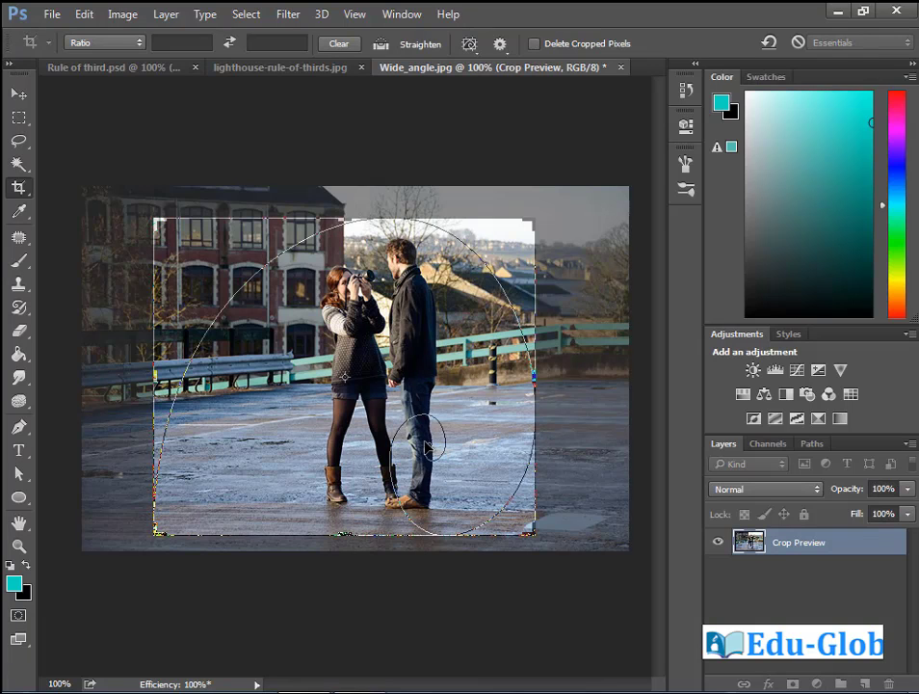
left_click_drag(431, 448, 460, 467)
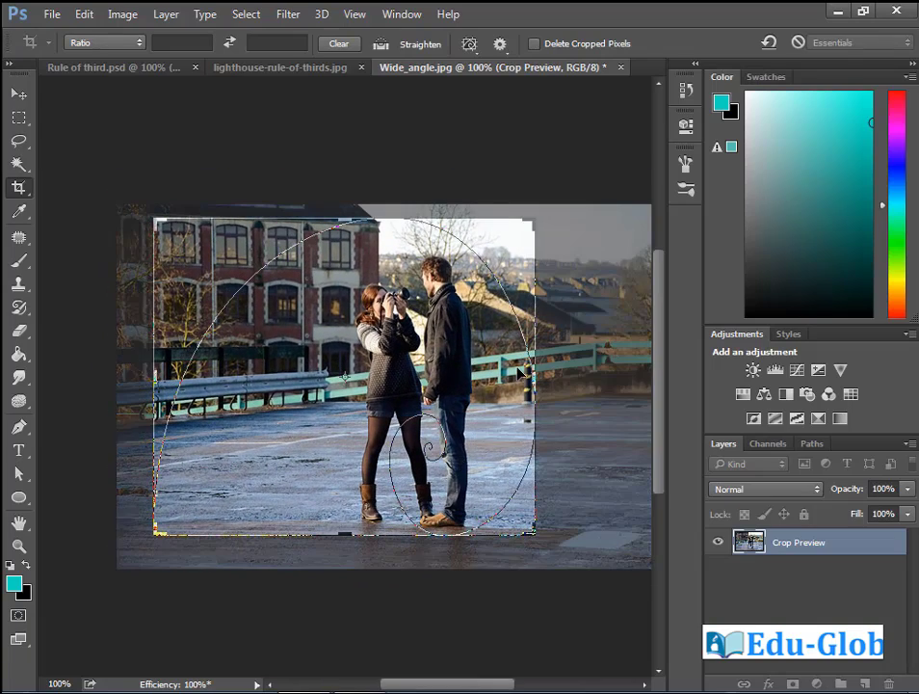
key("Return")
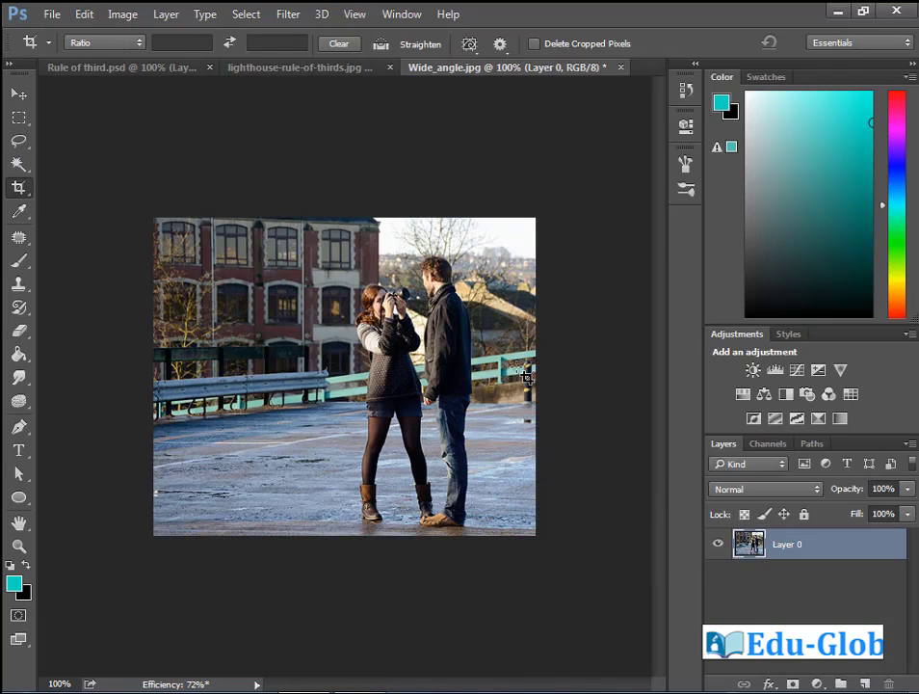
key("ctrl+z")
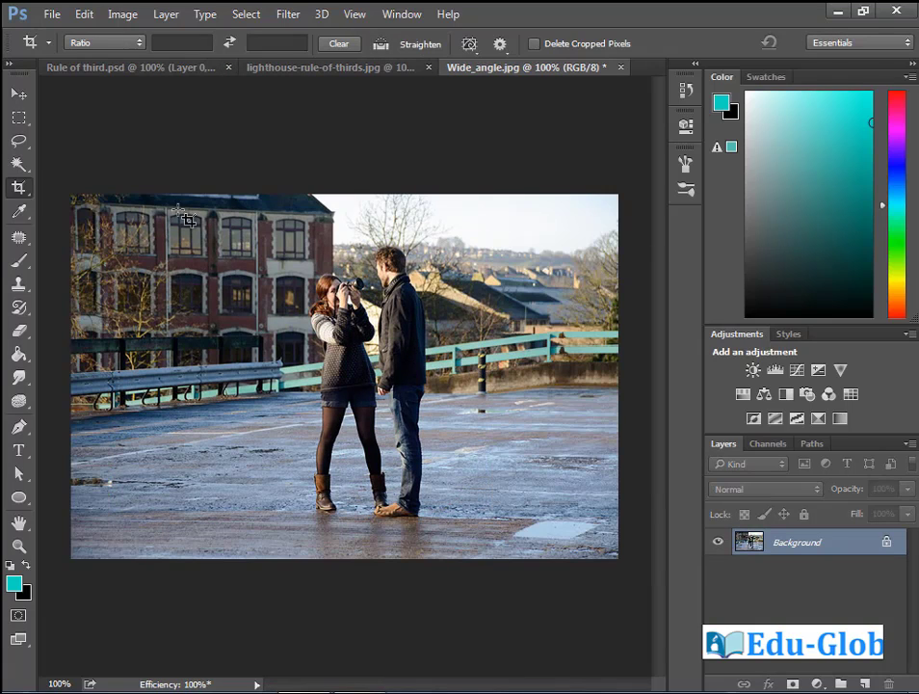
Set the crop to W x H x Resolution with a width of 100 px, height of 500 px and resolution of 200 px/in
left_click(141, 44)
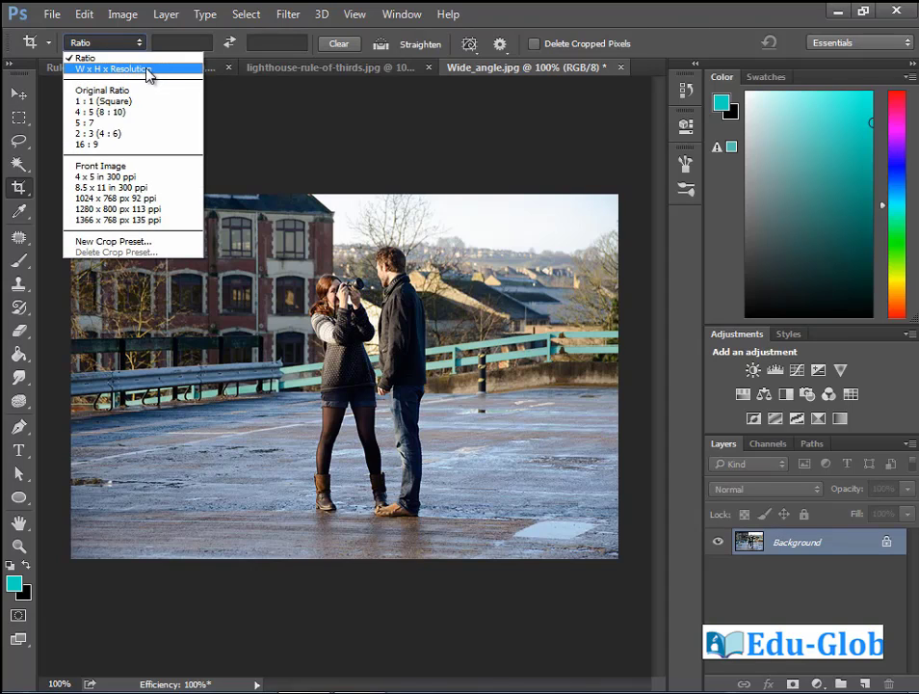
left_click(147, 69)
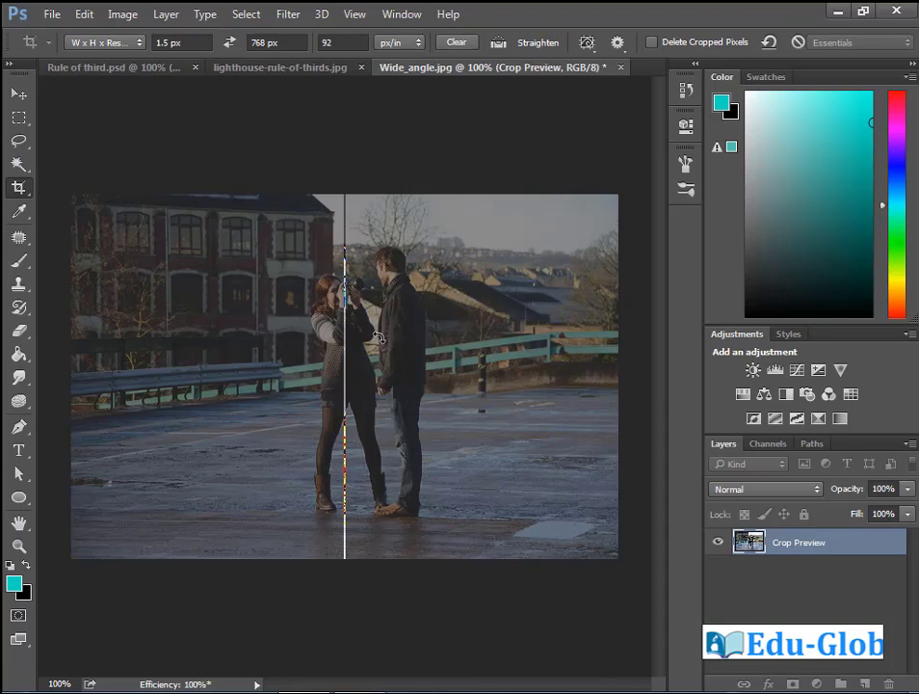
left_click(190, 42)
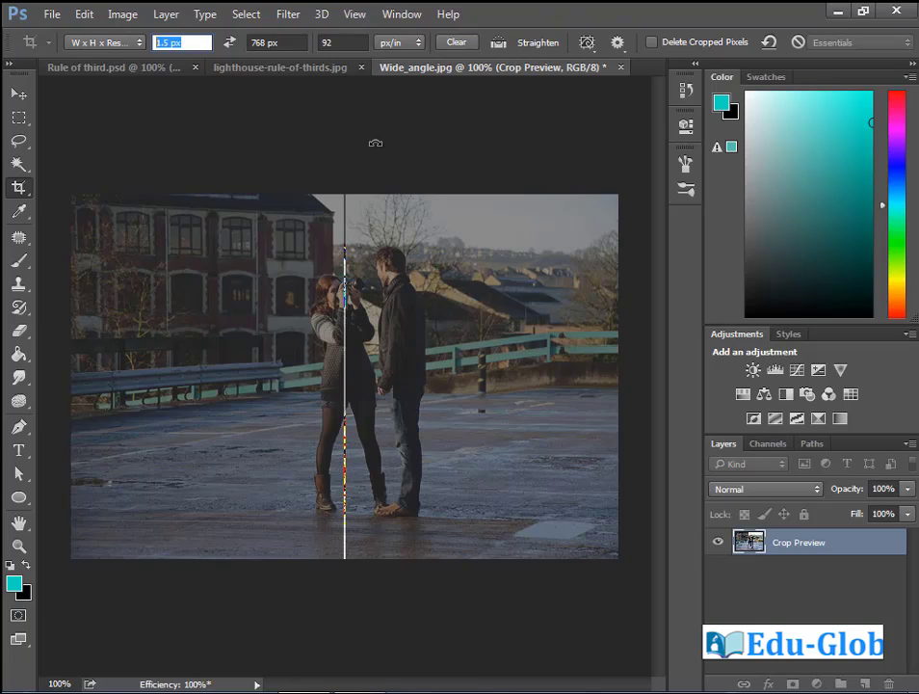
type("100")
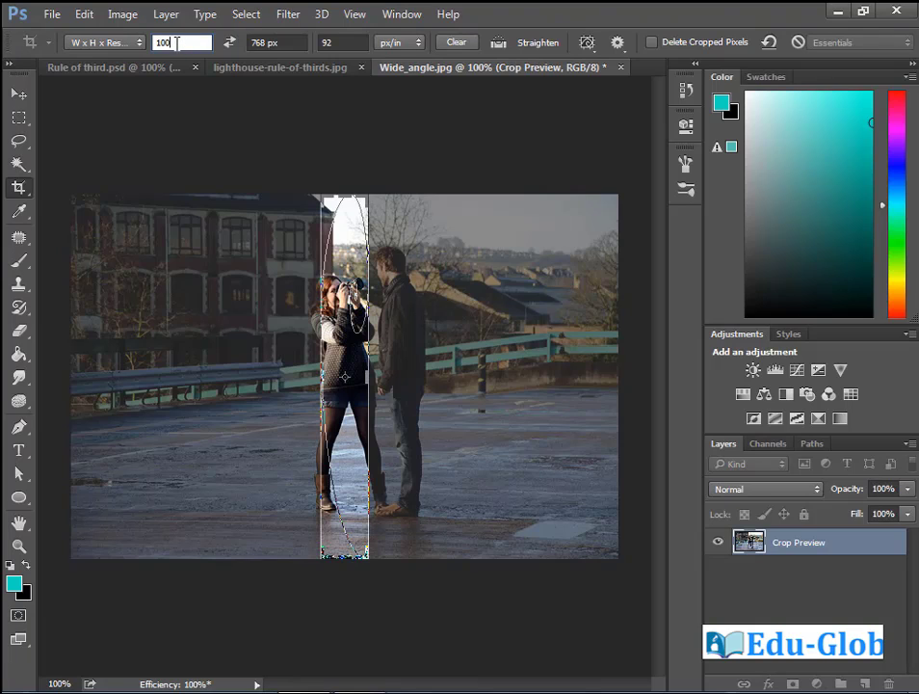
key("Tab")
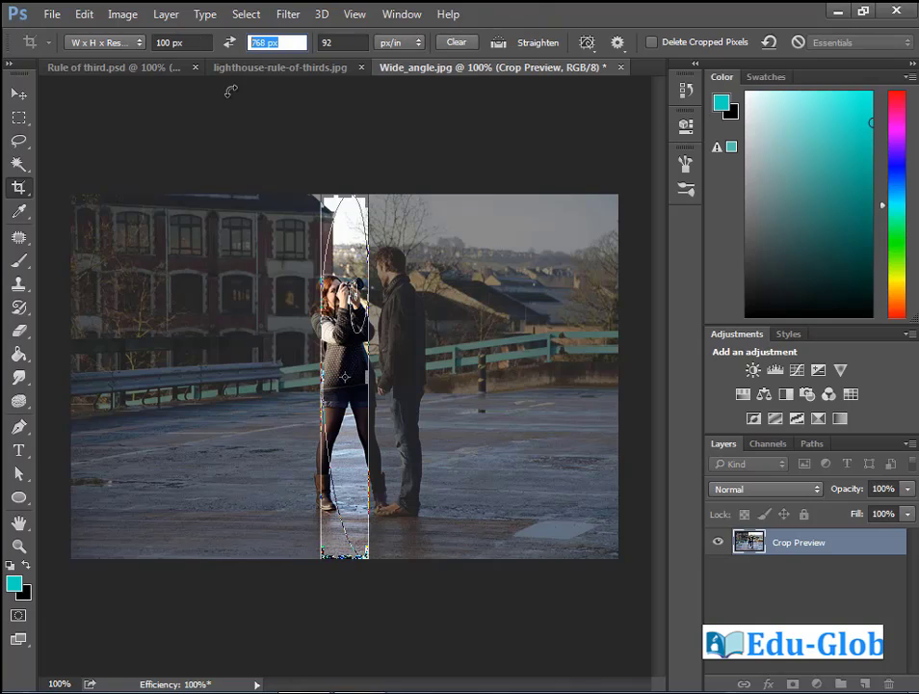
type("50")
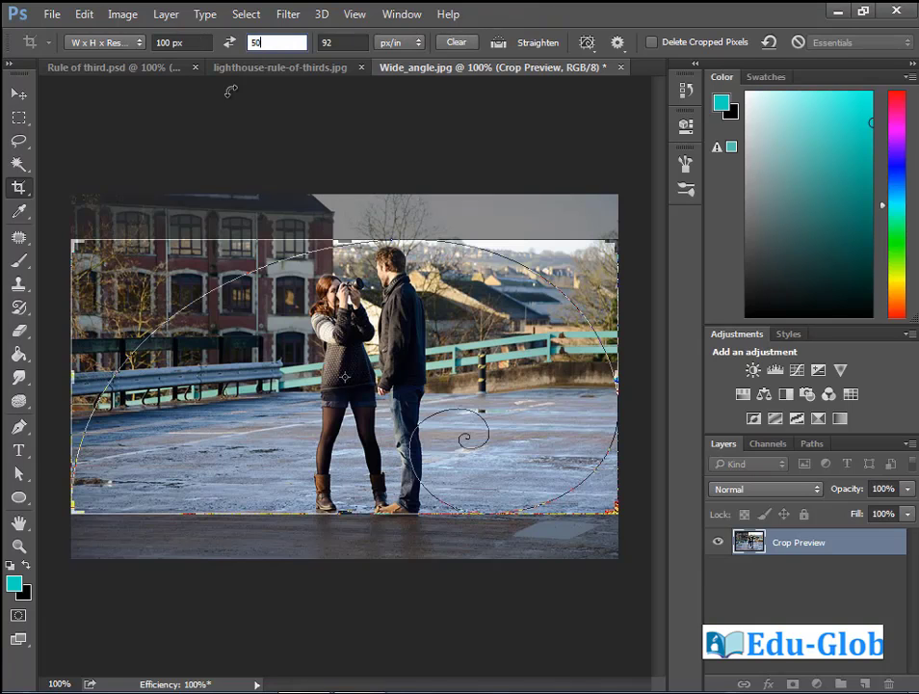
type("0")
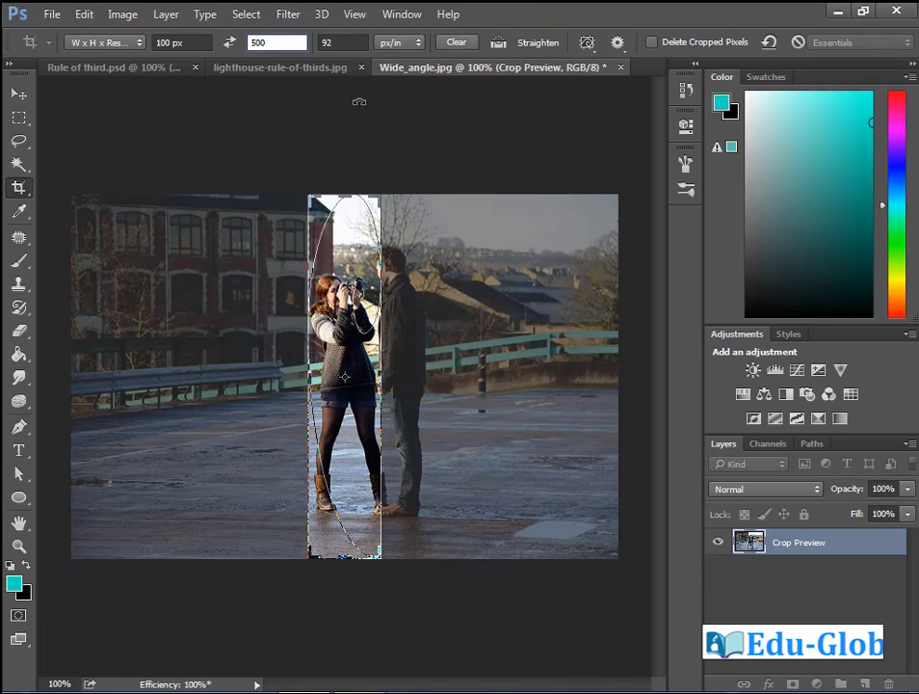
key("Tab")
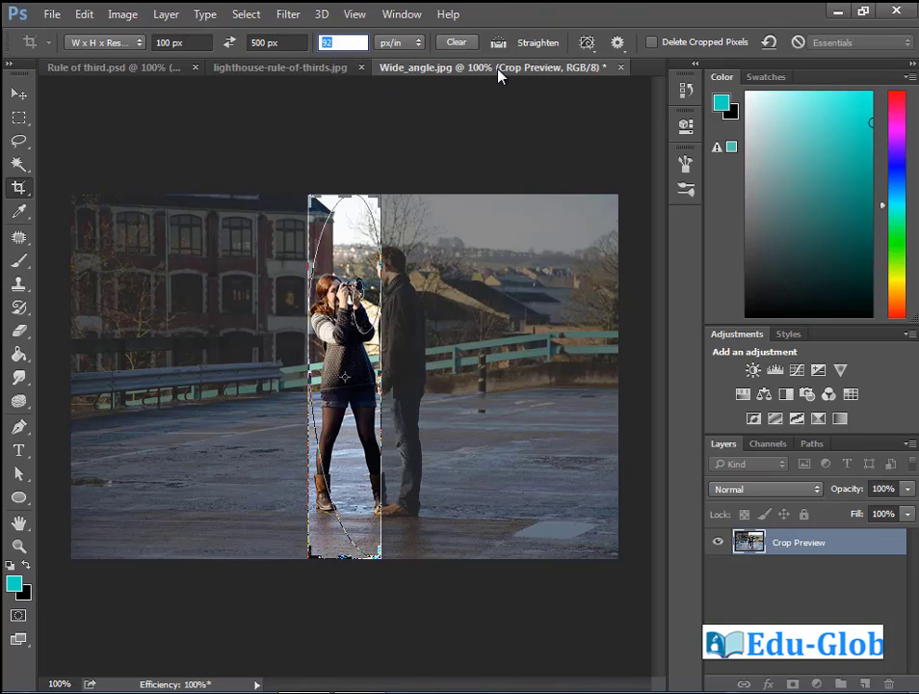
type("200")
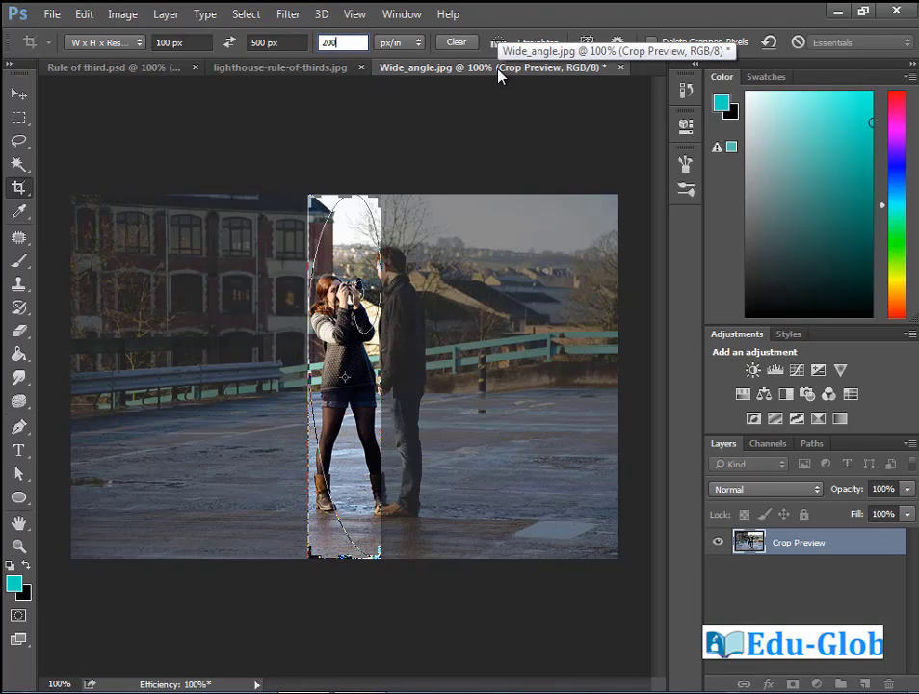
Apply the fixed-size crop around the woman and undo it
key("Return")
key("Return")
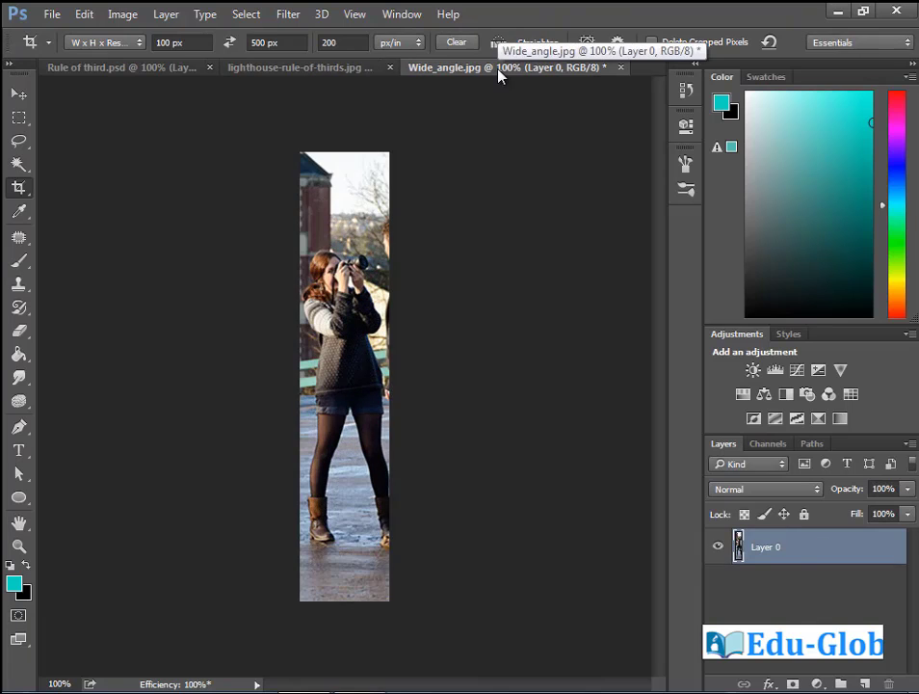
key("ctrl+z")
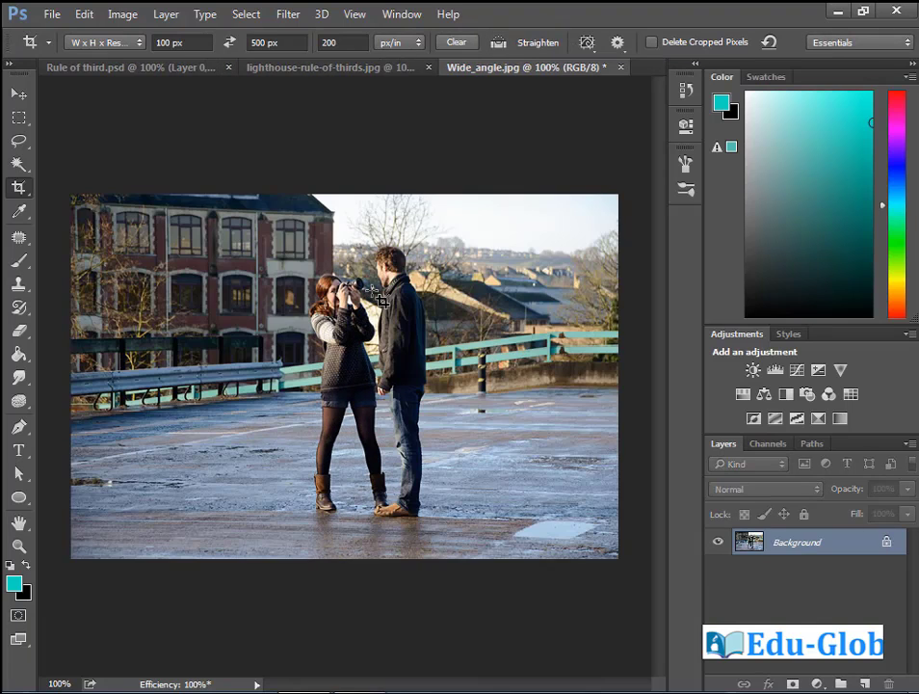
Set the crop ratio to 1 : 1 (Square), preview the Rule of Thirds overlay on the crop box and switch the overlay to Grid
left_click(141, 45)
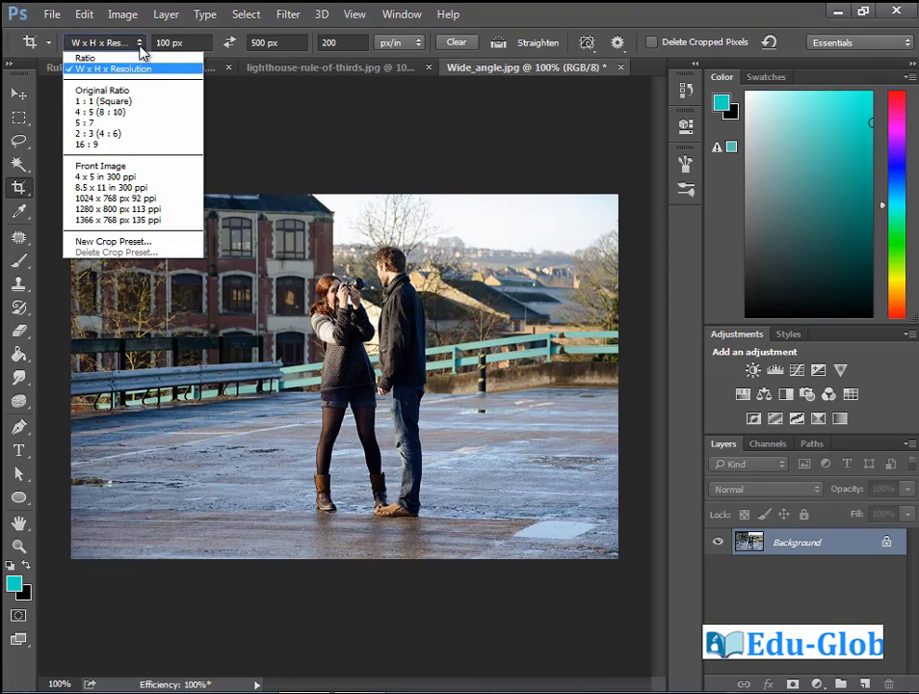
left_click(135, 108)
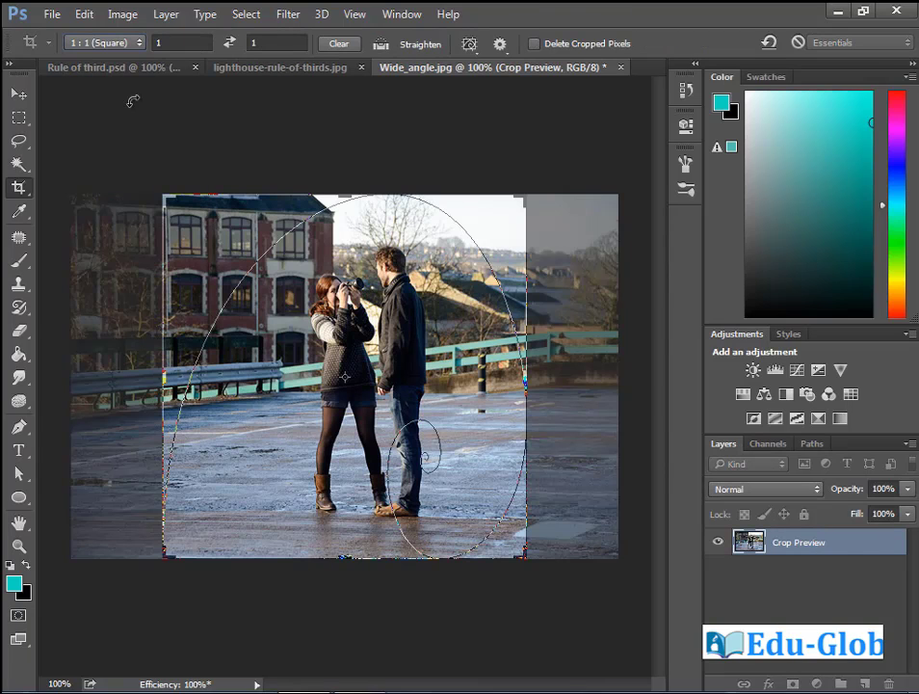
left_click(469, 45)
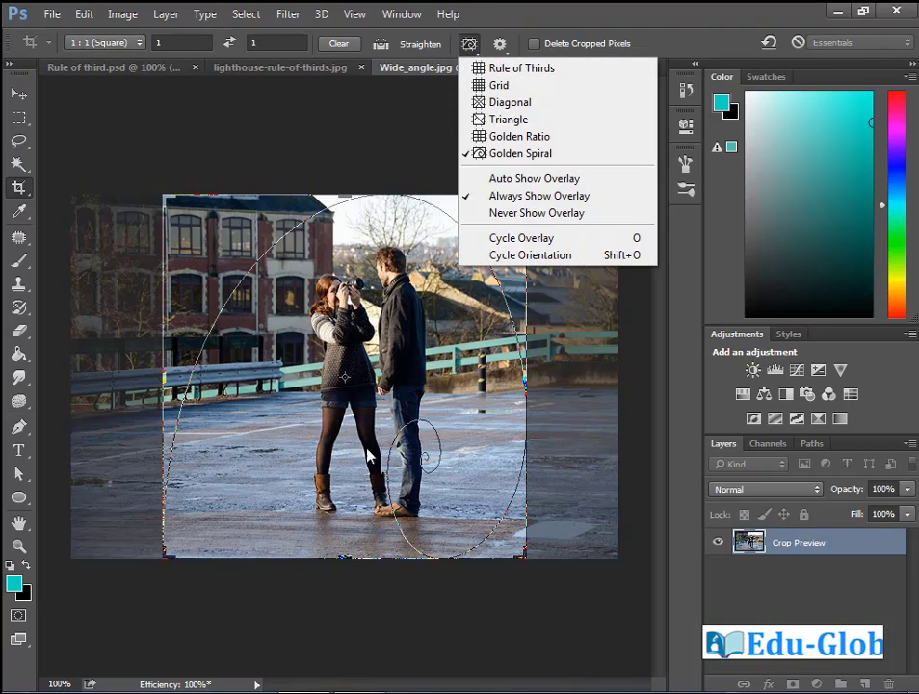
left_click(523, 69)
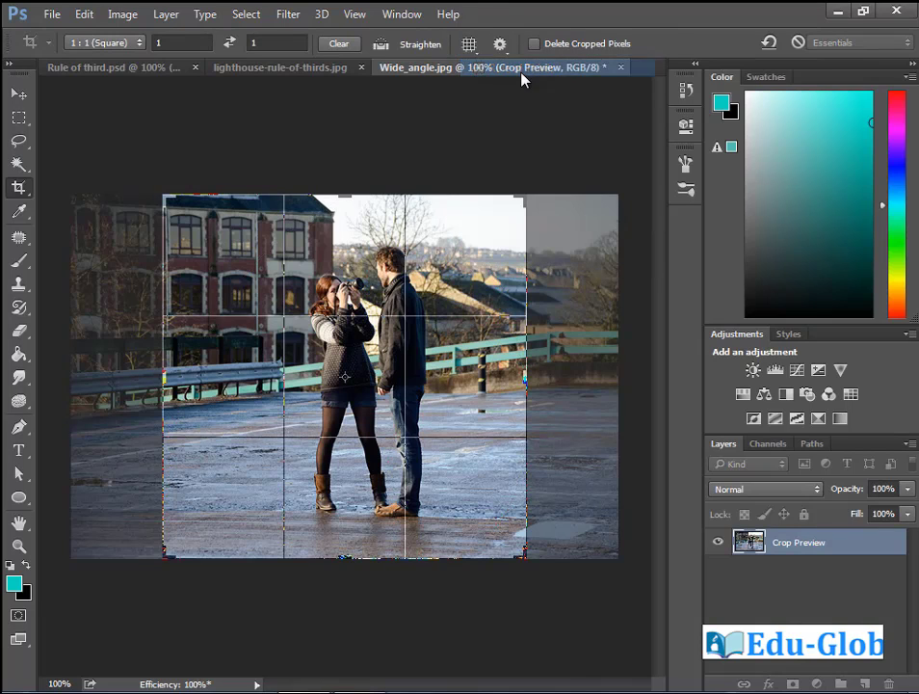
left_click(468, 45)
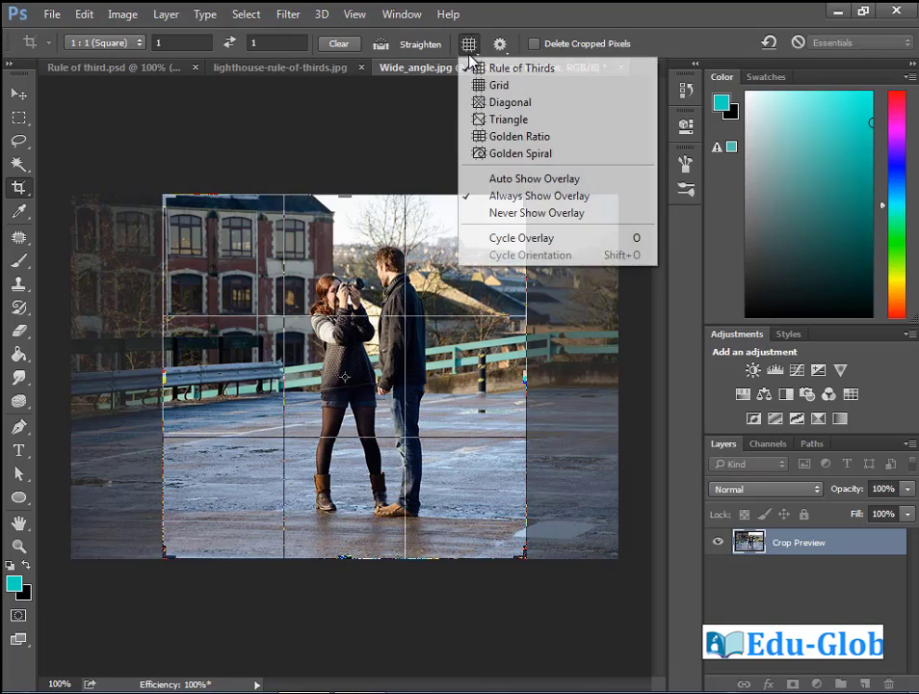
left_click(501, 85)
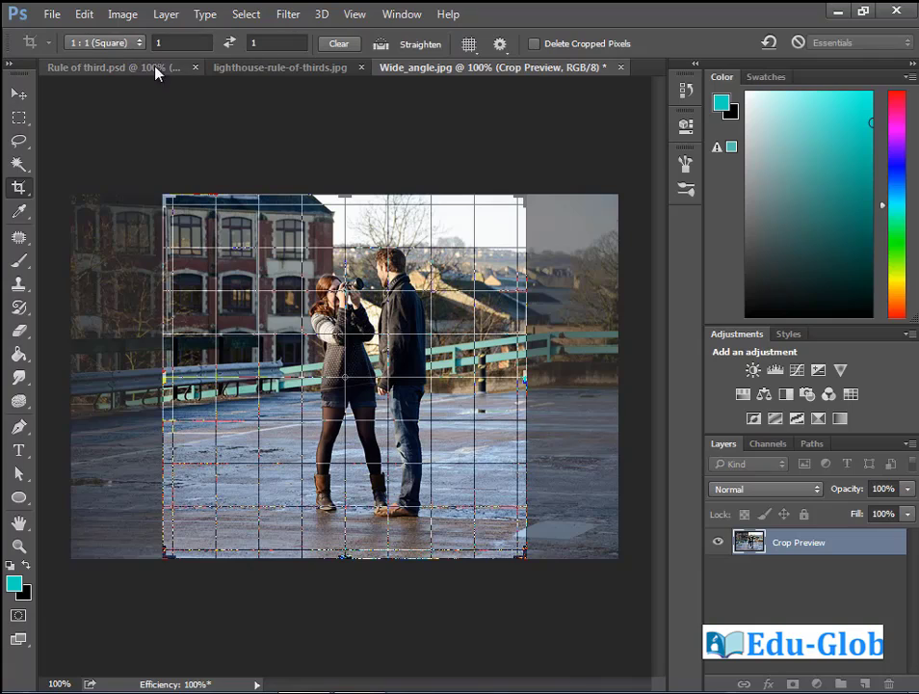
Set the crop ratio to 4 : 5 (8 : 10) and shrink the crop box around the couple
left_click(140, 44)
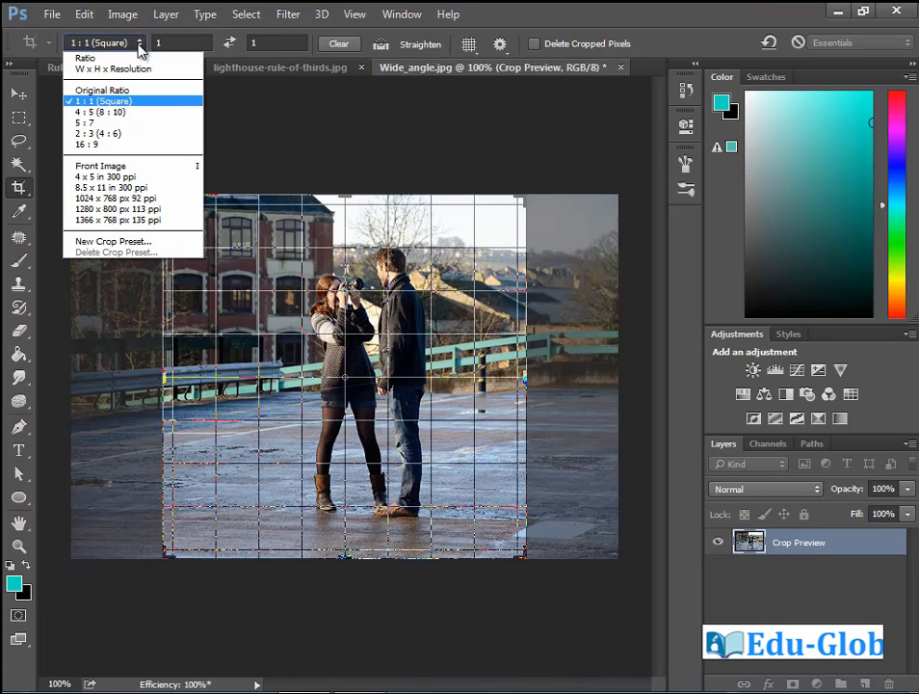
left_click(104, 111)
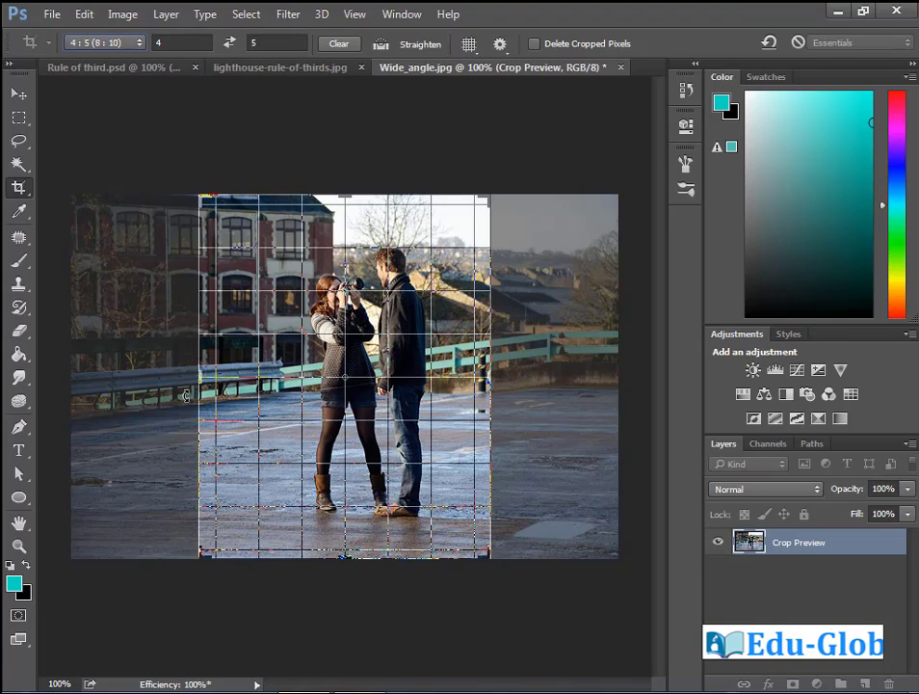
mouse_move(210, 381)
left_mouse_down()
mouse_move(223, 383)
mouse_move(183, 376)
mouse_move(262, 399)
mouse_move(201, 348)
mouse_move(244, 380)
mouse_move(217, 349)
mouse_move(250, 374)
mouse_move(258, 366)
mouse_move(239, 358)
mouse_move(246, 365)
mouse_move(224, 376)
left_mouse_up()
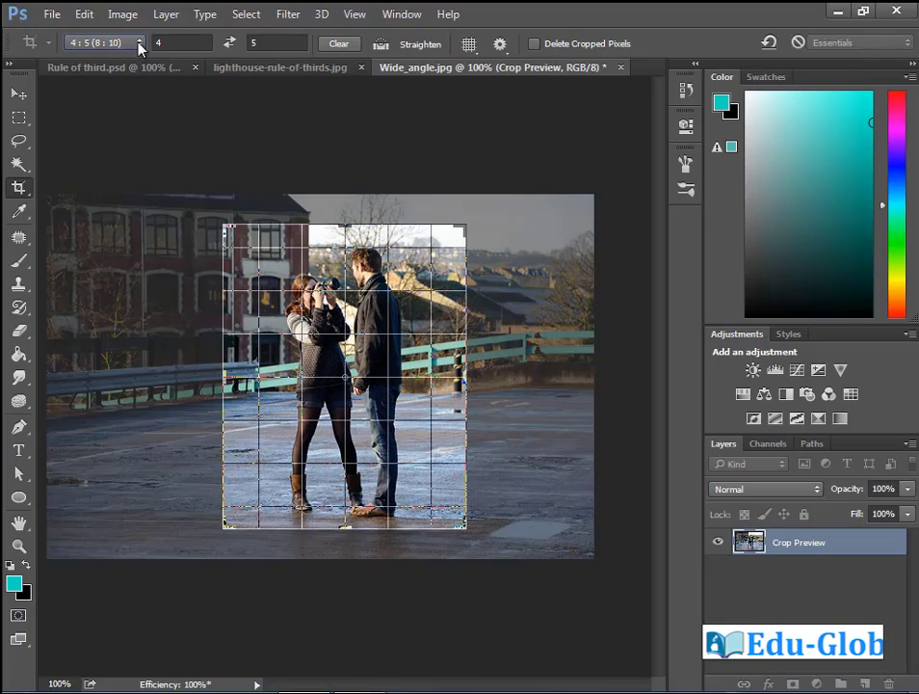
Set the crop ratio to 5 : 7, recentre the couple in the crop box and tighten the box around them
left_click(140, 43)
left_click(117, 123)
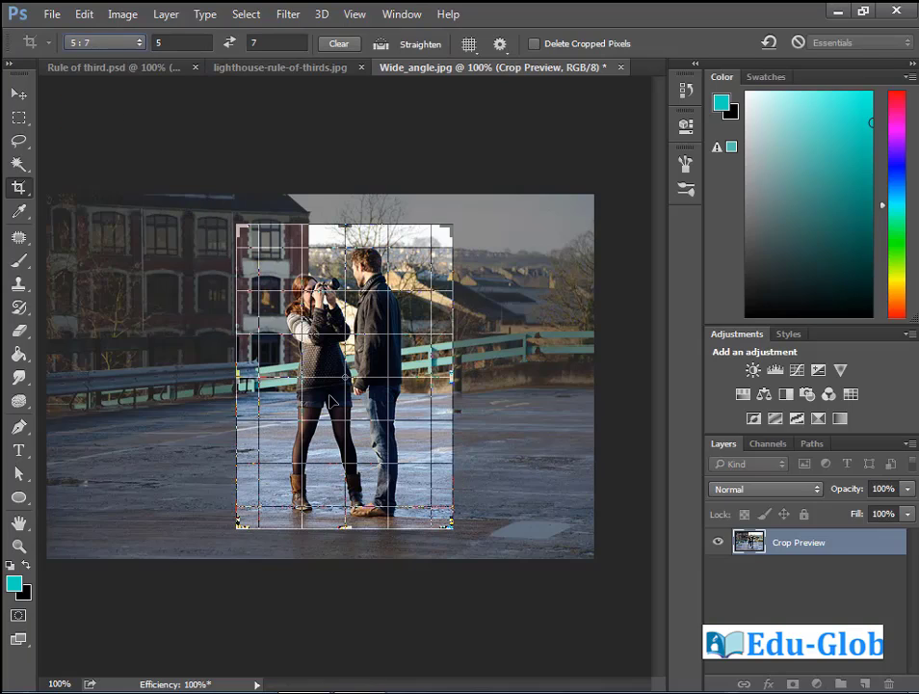
left_click_drag(287, 297, 305, 316)
left_click_drag(449, 232, 390, 225)
Preview the Front Image, 4 x 5 in 300 ppi and 8.5 x 11 in 300 ppi crop presets in turn
left_click(141, 43)
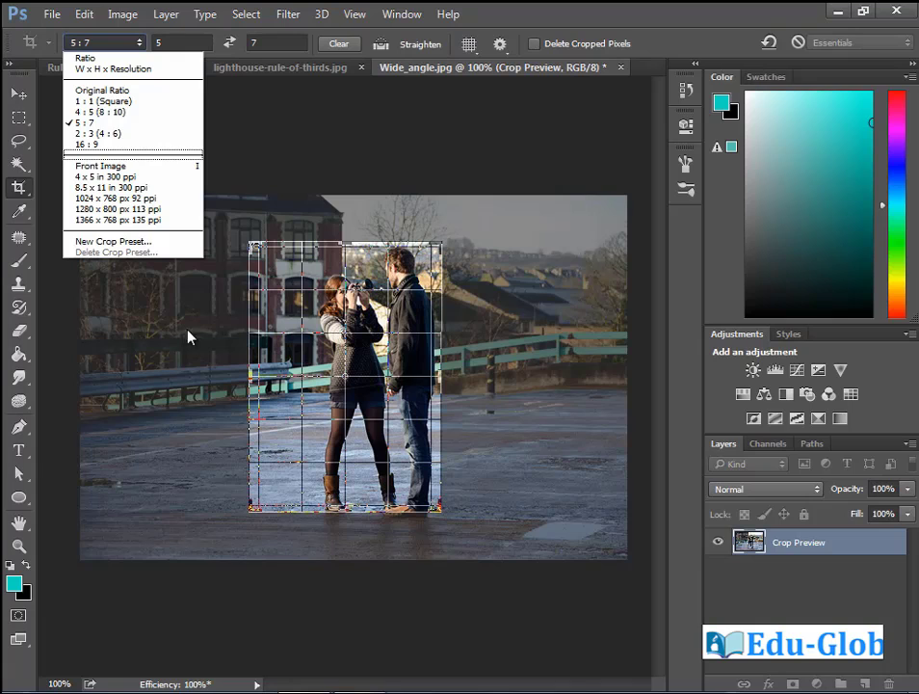
left_click(104, 167)
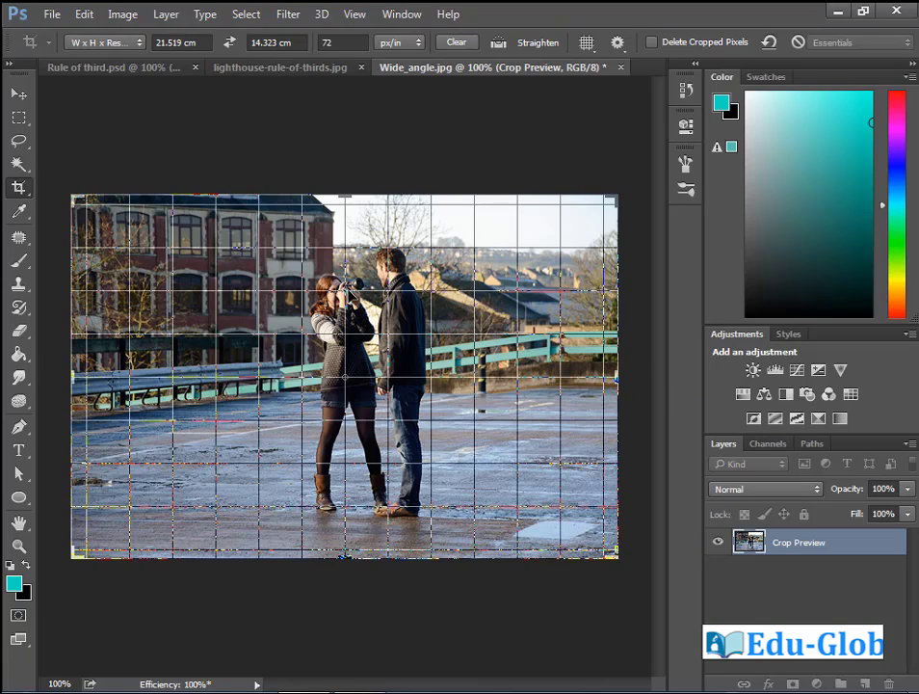
left_click(135, 43)
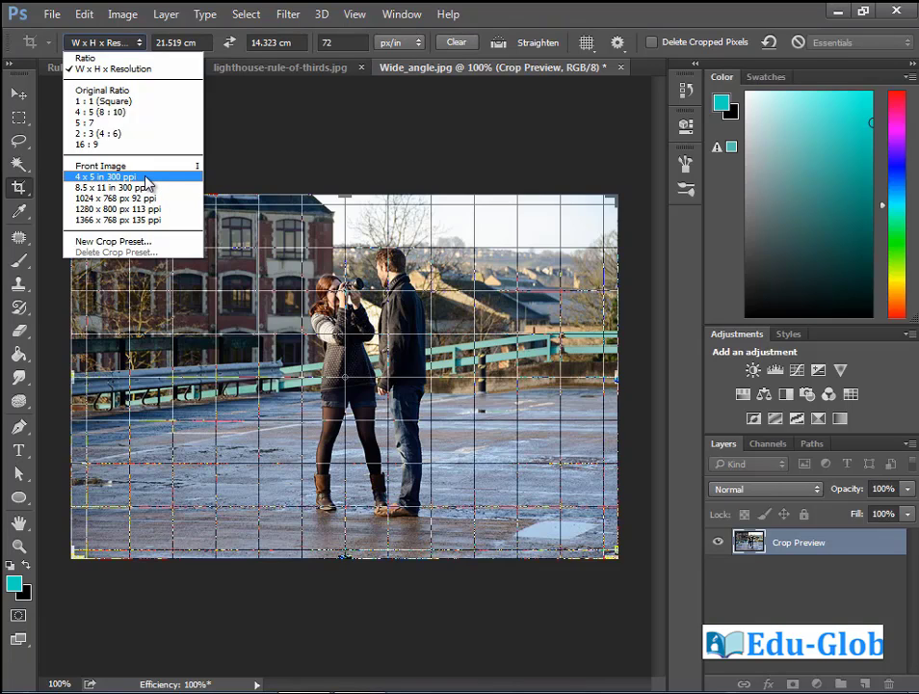
left_click(147, 179)
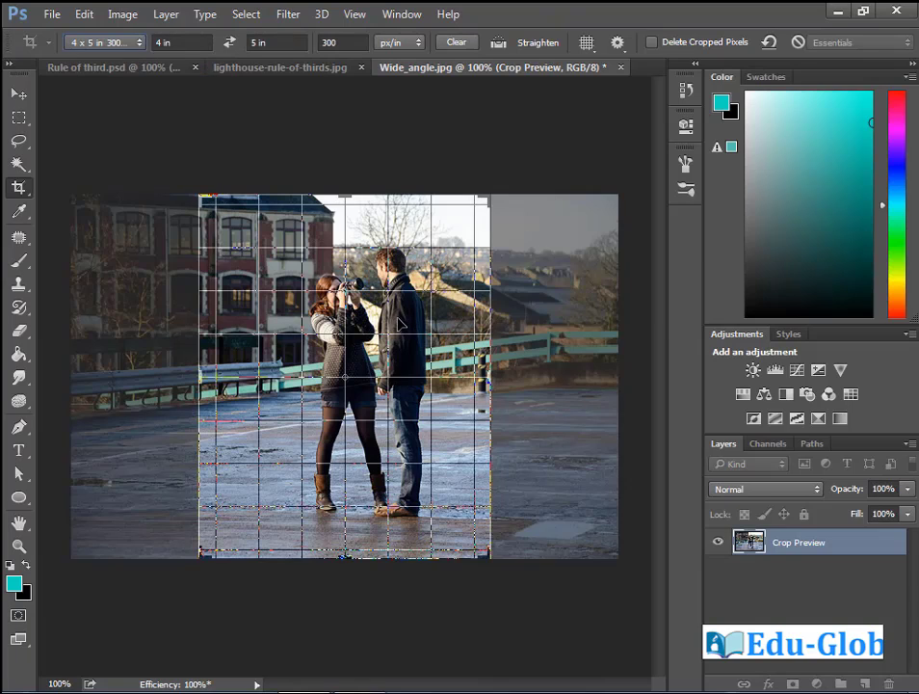
left_click(104, 43)
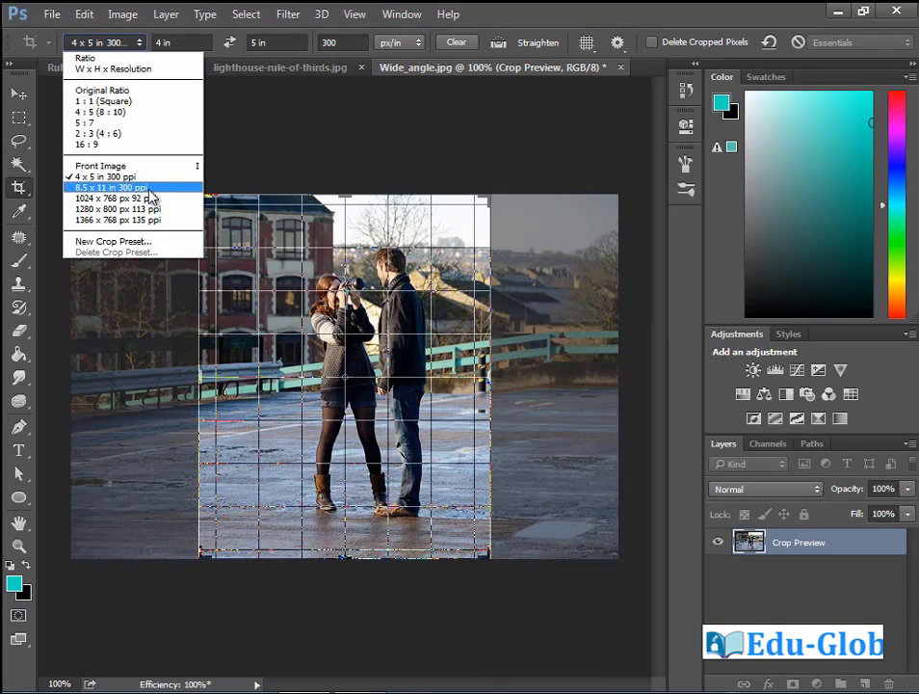
left_click(164, 193)
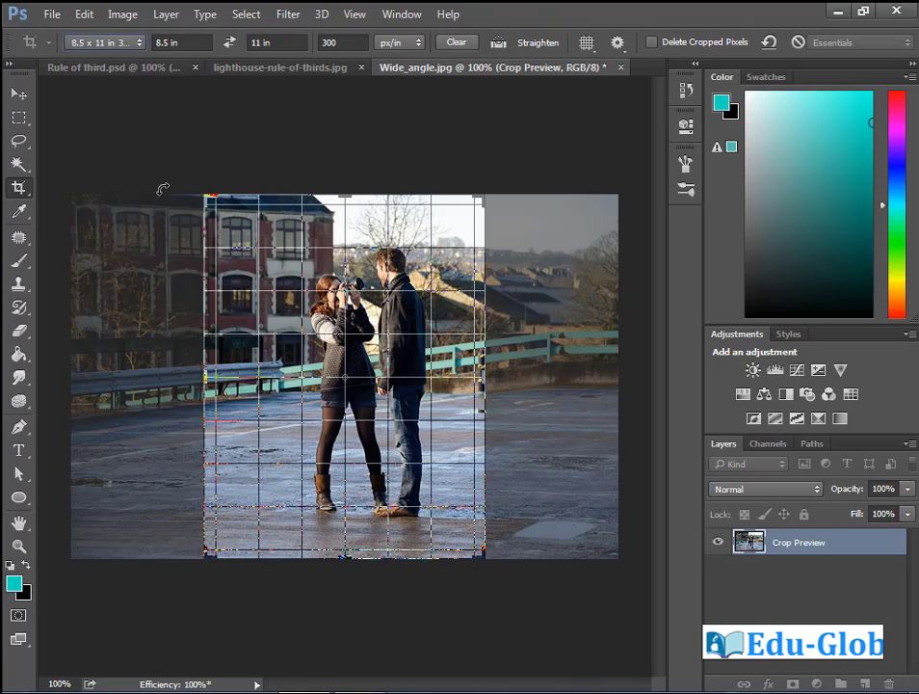
Set the crop size to 6 in wide by 8 in high at 150 px/in and apply the crop
left_click(116, 40)
left_click(115, 40)
left_click(194, 42)
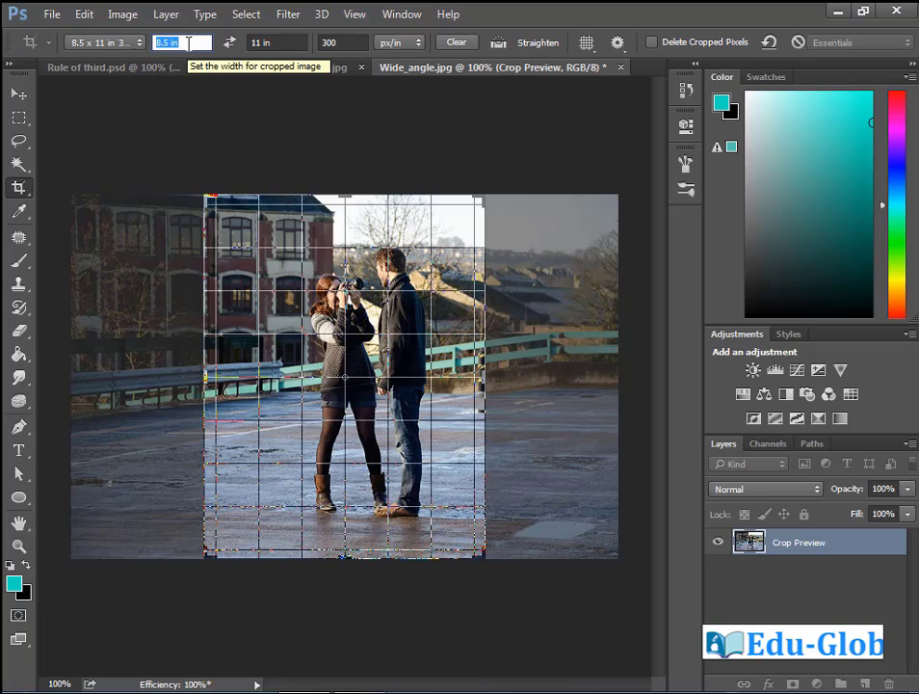
type("6 in")
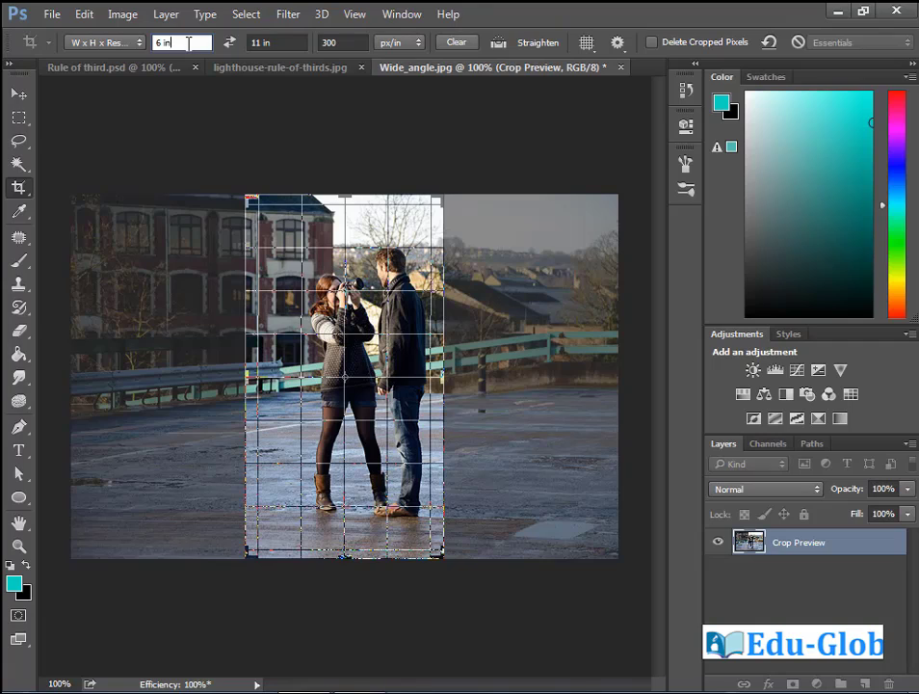
key("Tab")
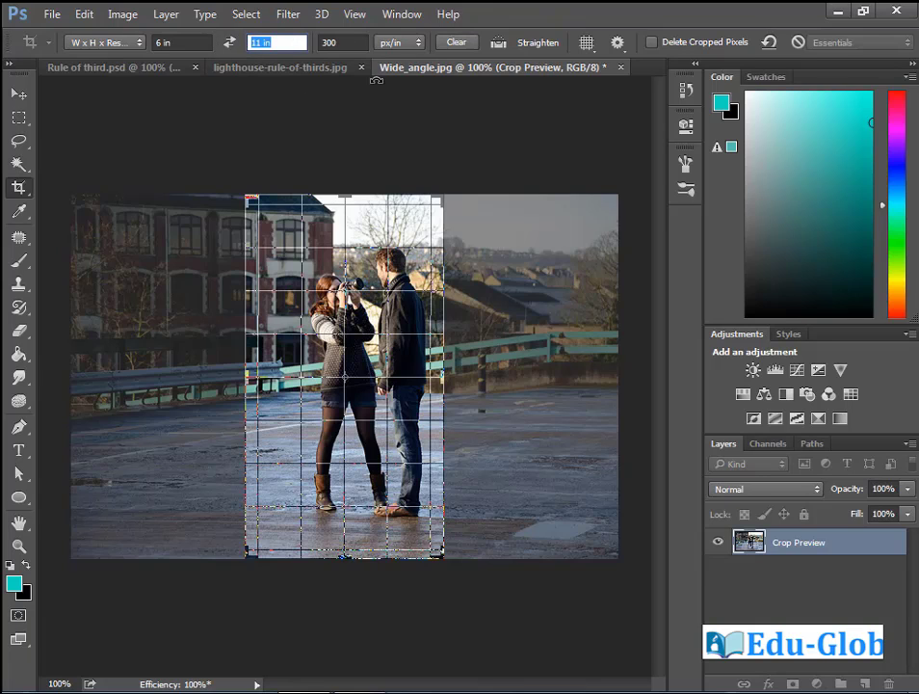
type("8 in")
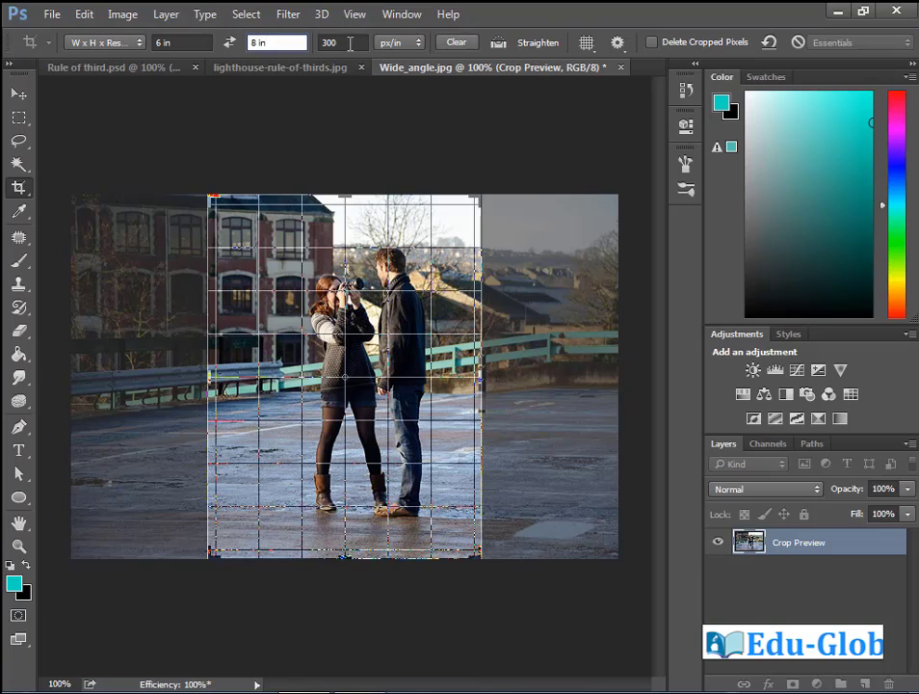
key("Tab")
type("150")
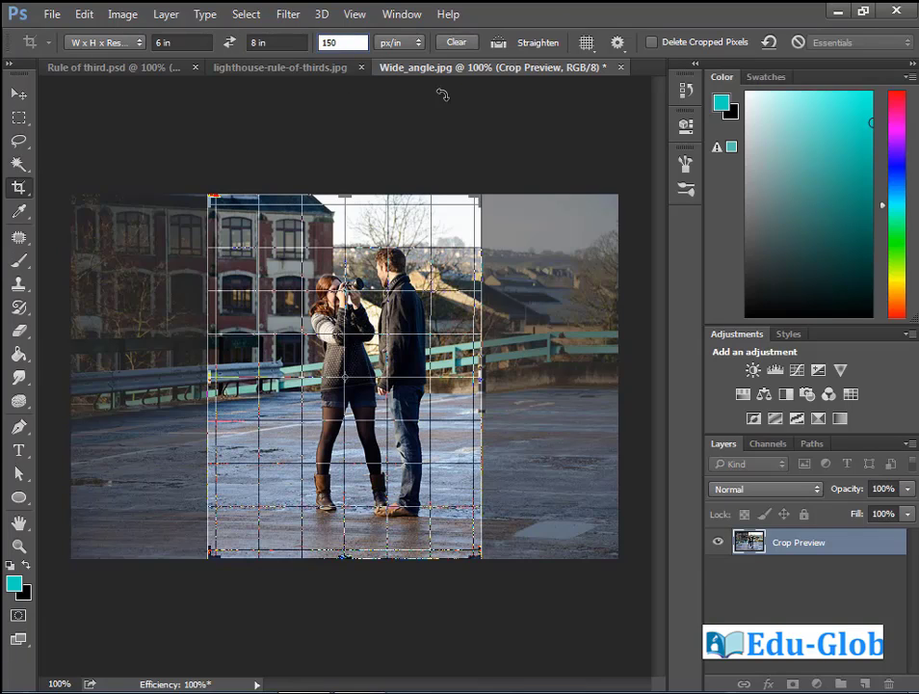
key("Return")
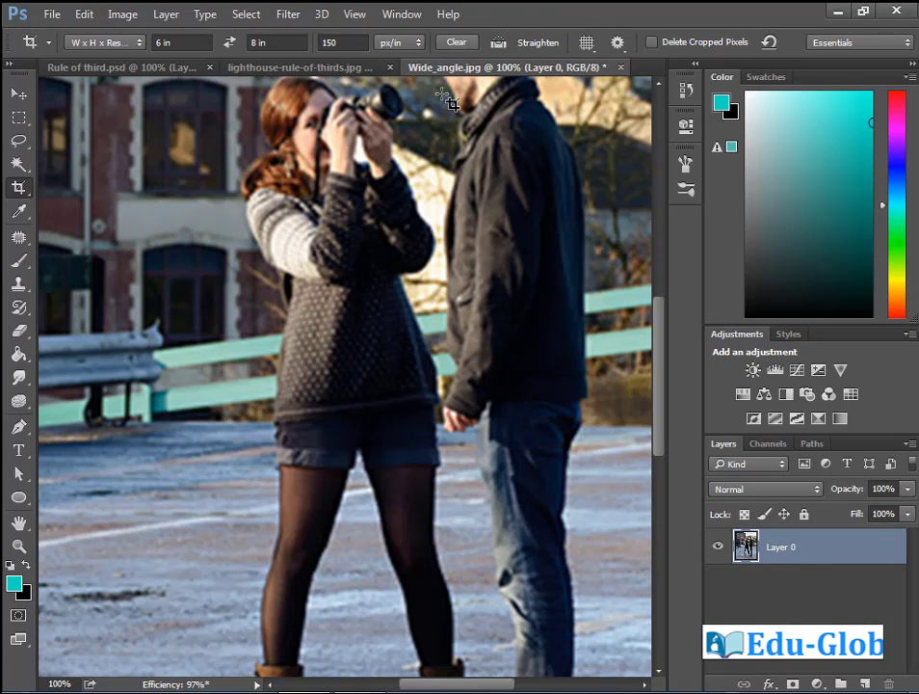
Check the cropped photo's dimensions and resolution in Image Size, close it and undo the crop
key("ctrl+minus")
key("ctrl+minus")
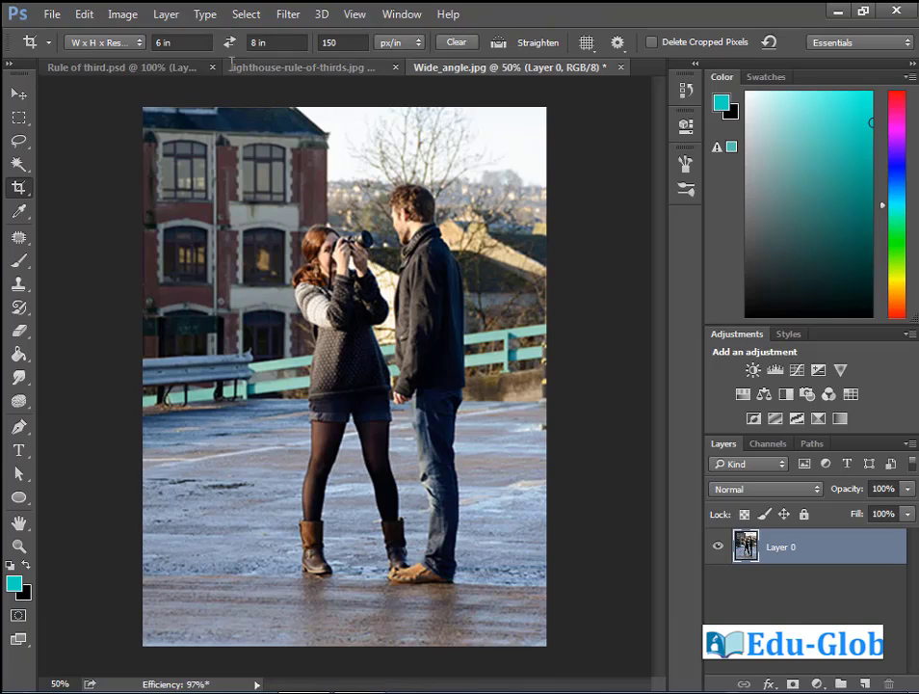
left_click(123, 15)
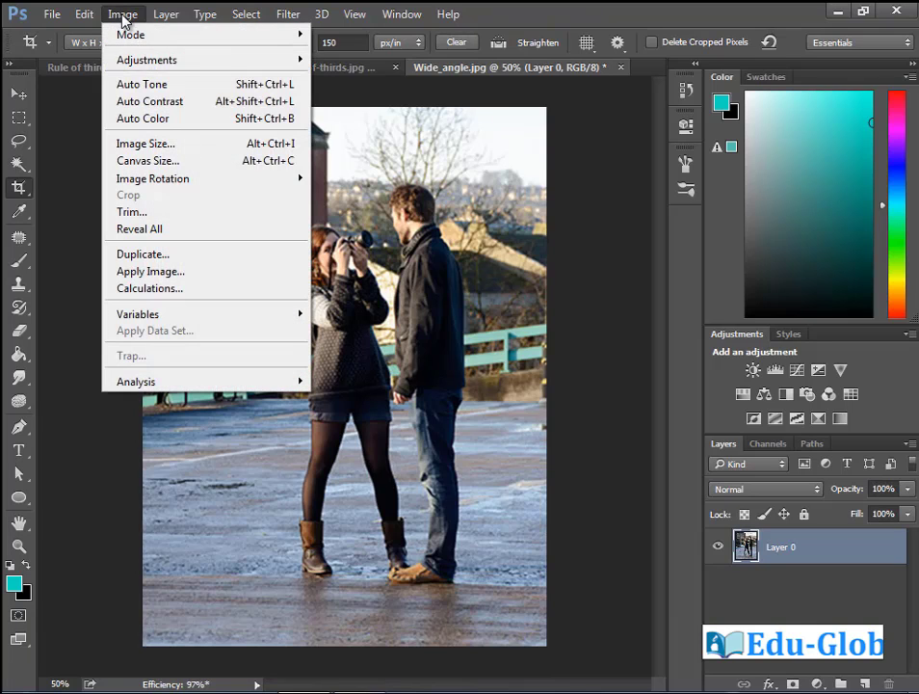
left_click(160, 143)
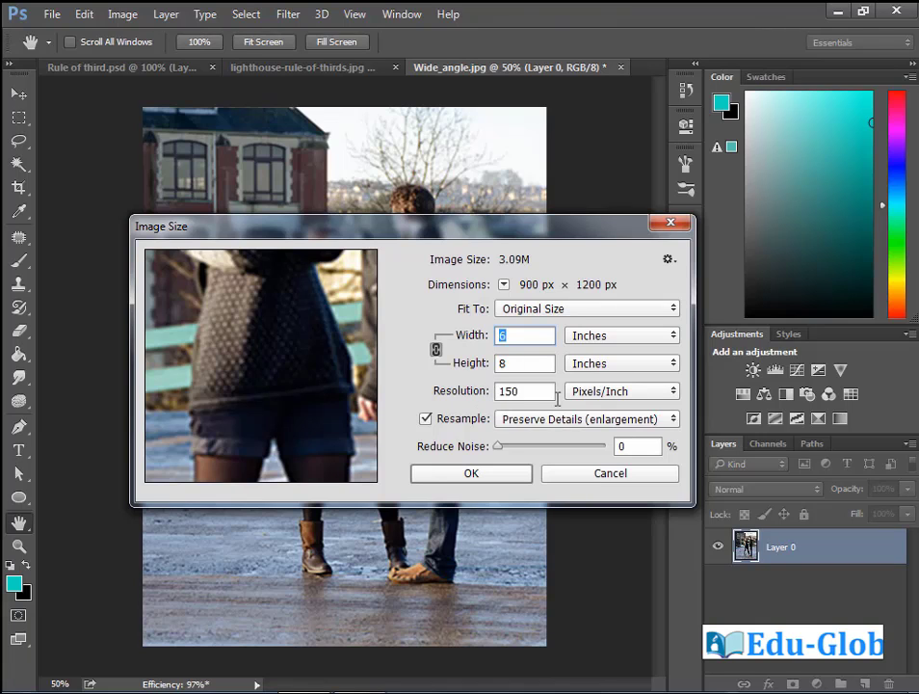
left_click(513, 475)
key("c")
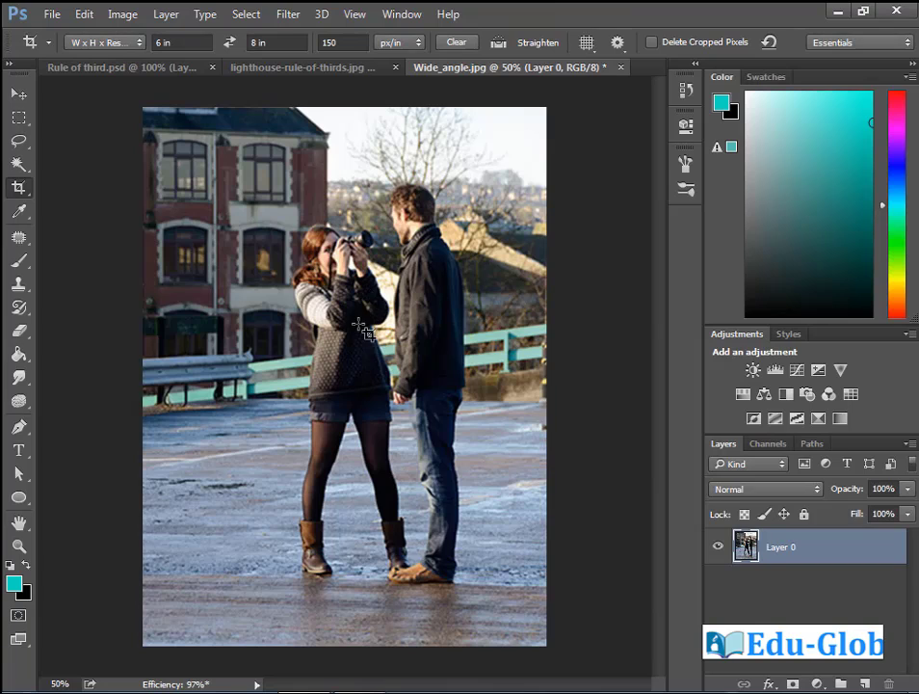
key("ctrl+alt+z")
key("ctrl+alt+z")
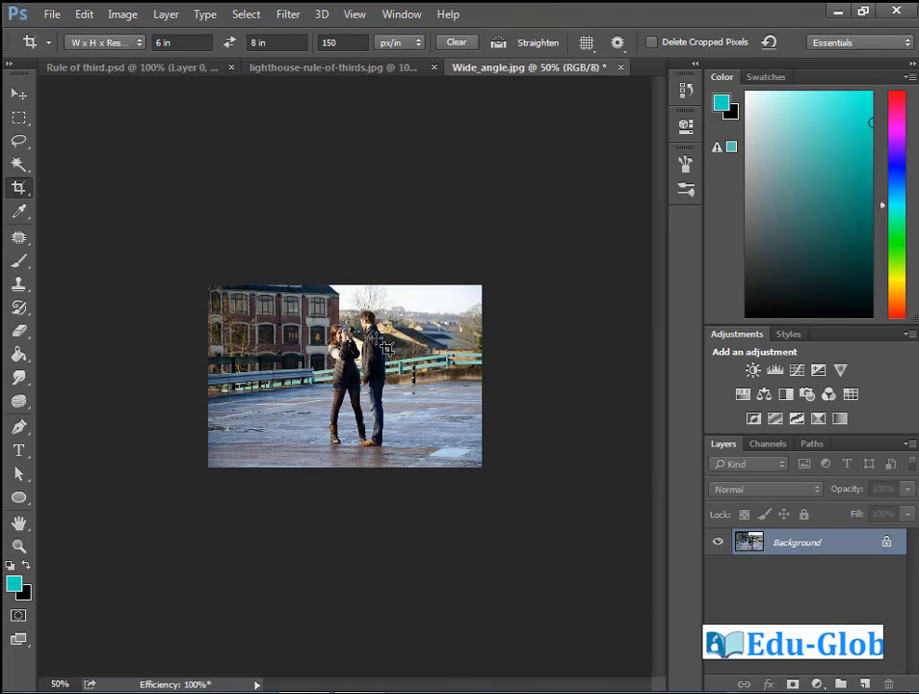
Set the crop size to 4 in wide by 3 in high at 300 px/in
left_click(140, 43)
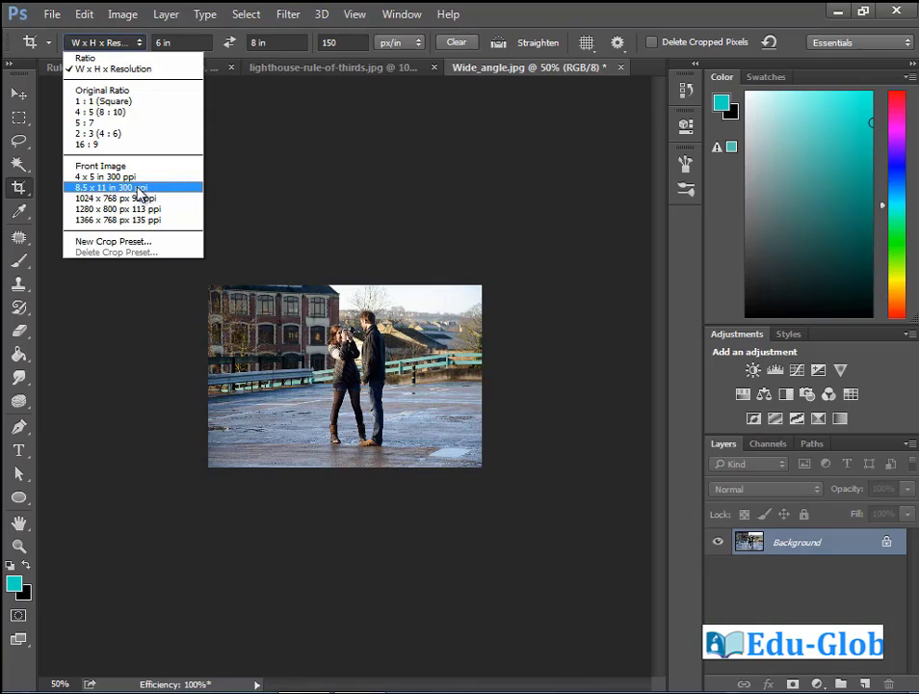
left_click(335, 210)
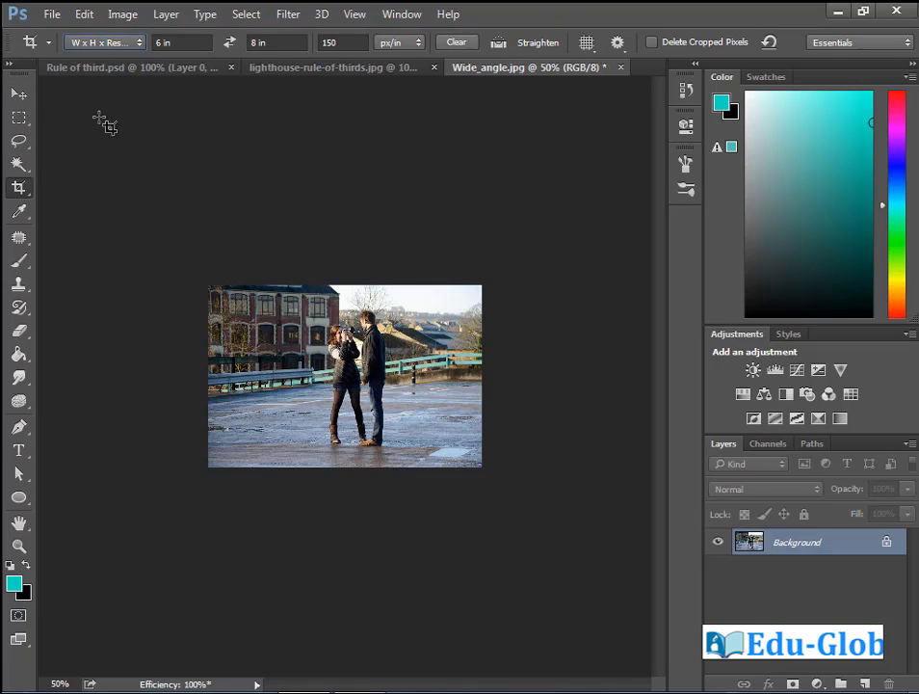
left_click_drag(183, 42, 120, 39)
type("4")
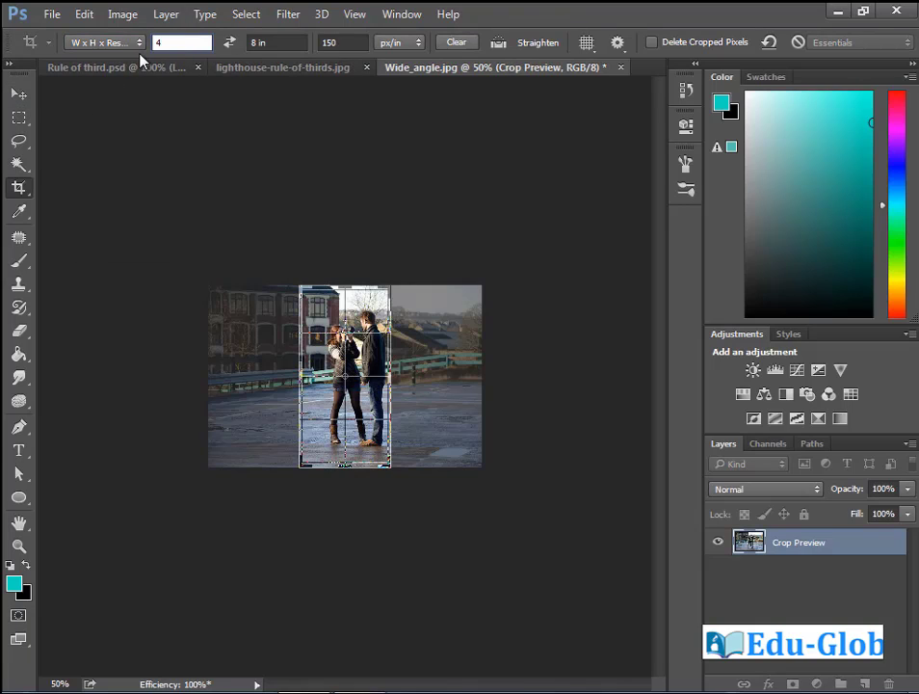
left_click_drag(297, 43, 225, 46)
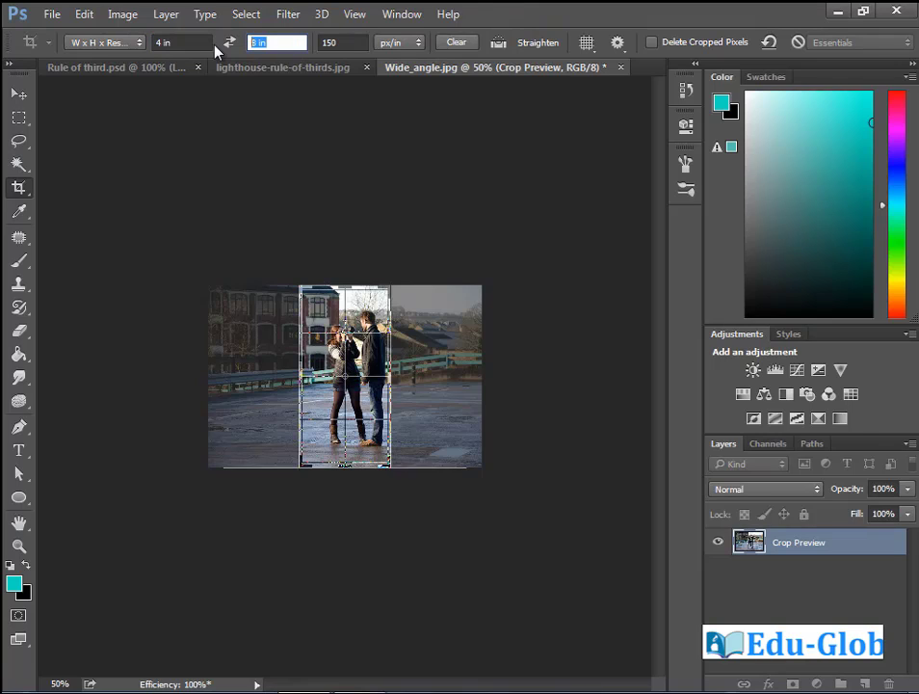
type("3")
key("Tab")
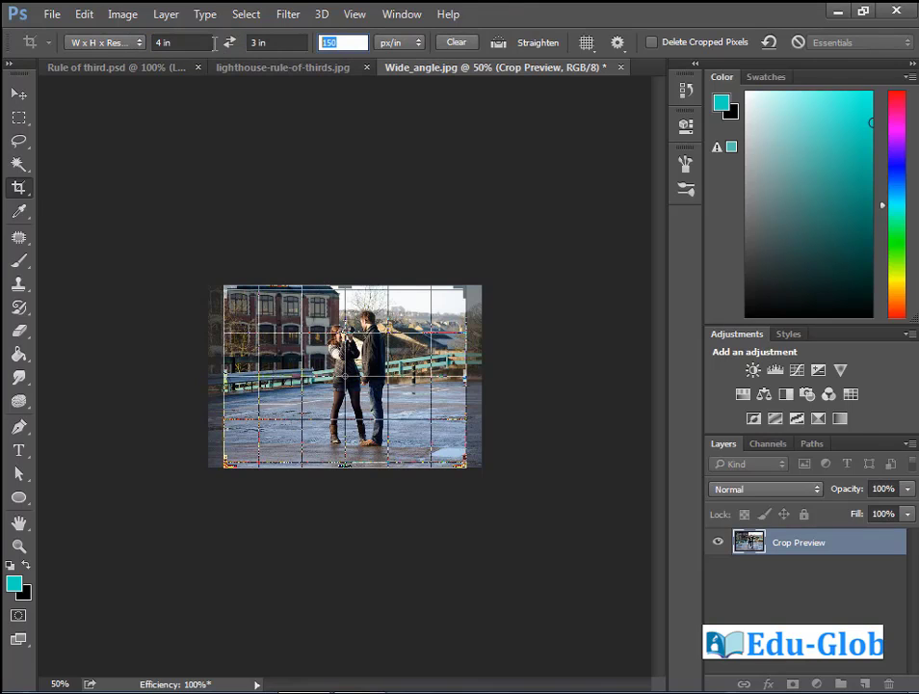
type("300")
Save the current crop size as a new crop preset under a personal name and apply the crop to the photo
left_click(140, 43)
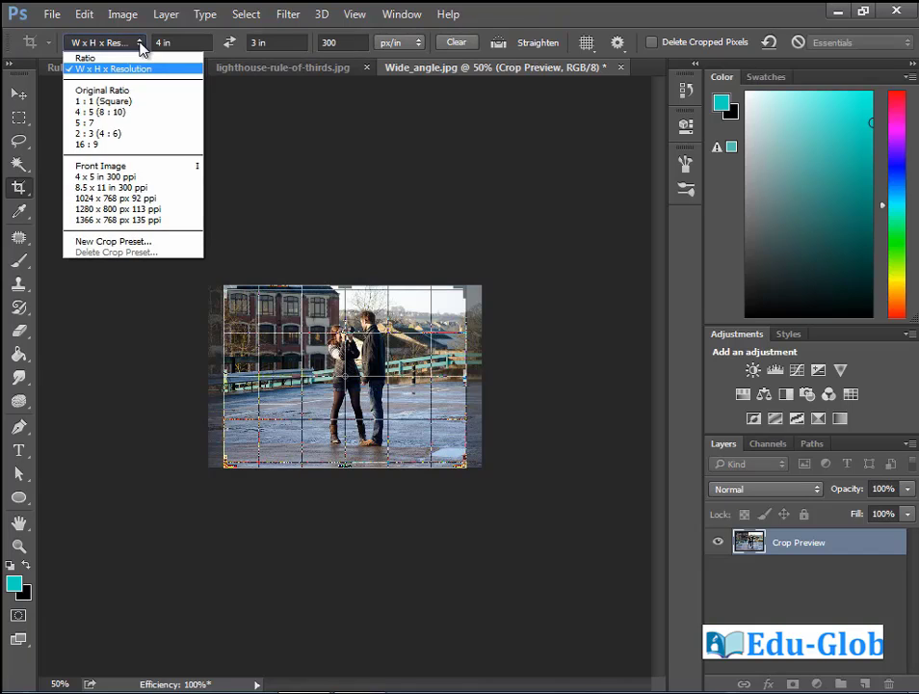
left_click(155, 250)
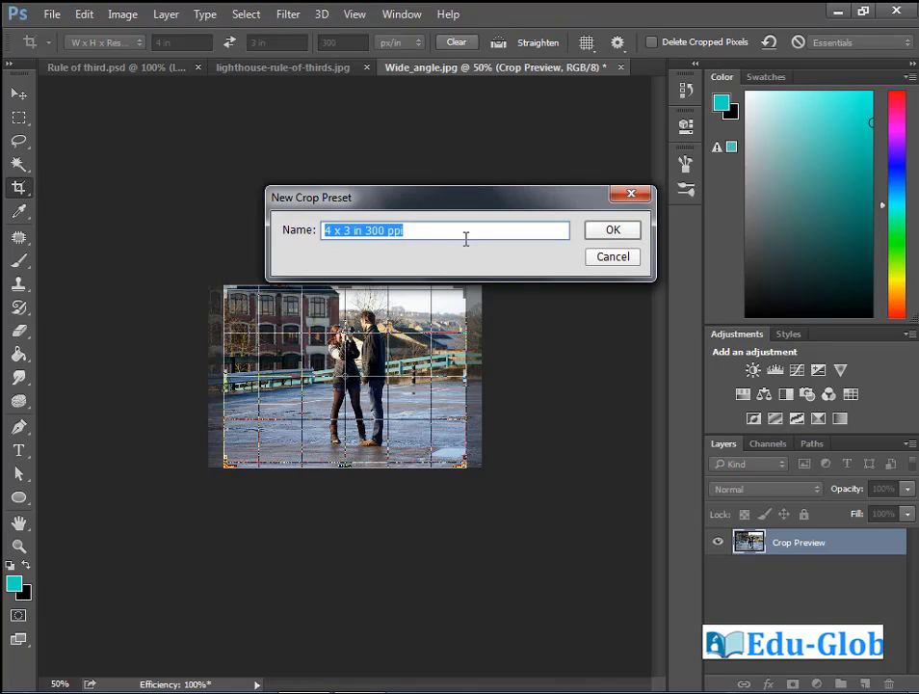
type("Pramode")
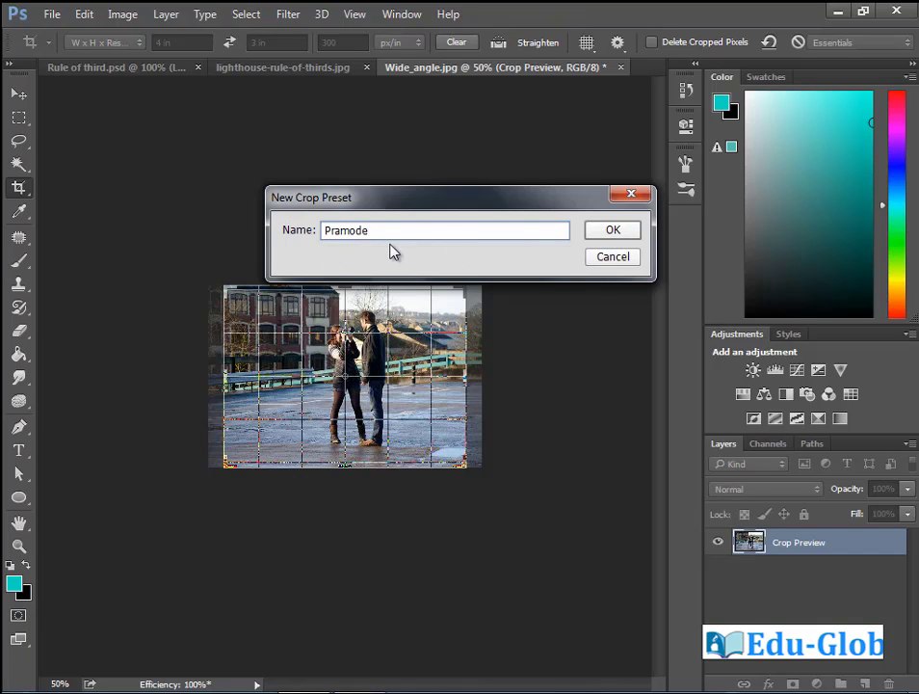
left_click(612, 231)
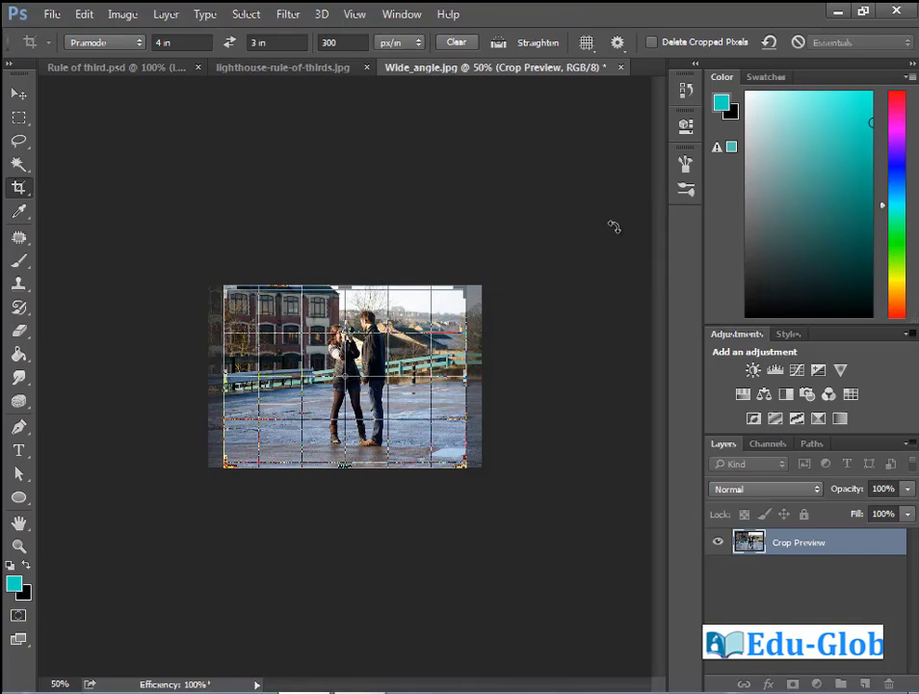
key("Return")
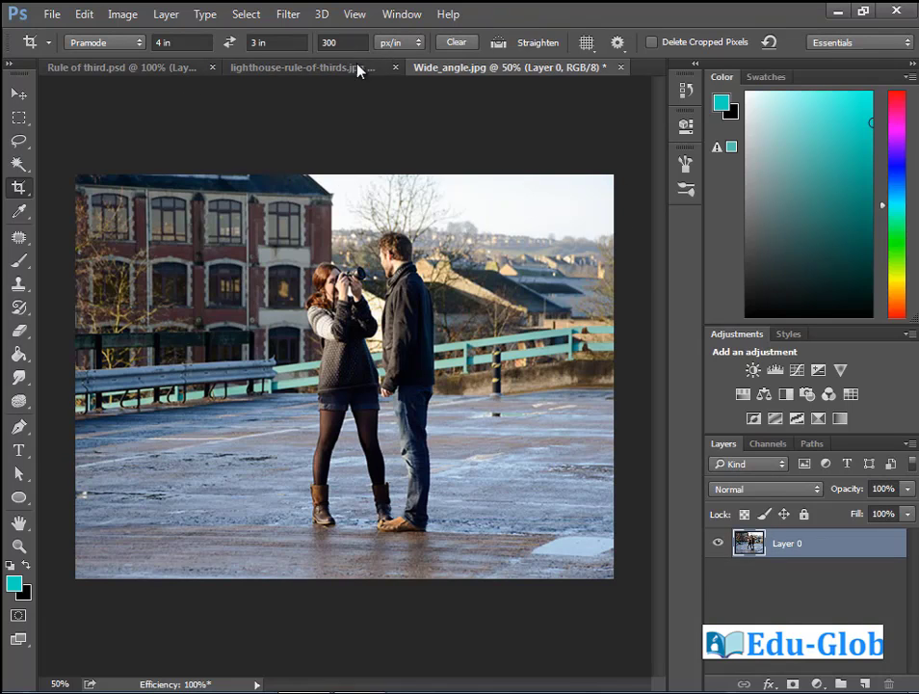
Switch to the lighthouse photo and crop it with the saved custom 4 x 3 in, 300 px/in preset, shifting the picture within the crop box
left_click(282, 77)
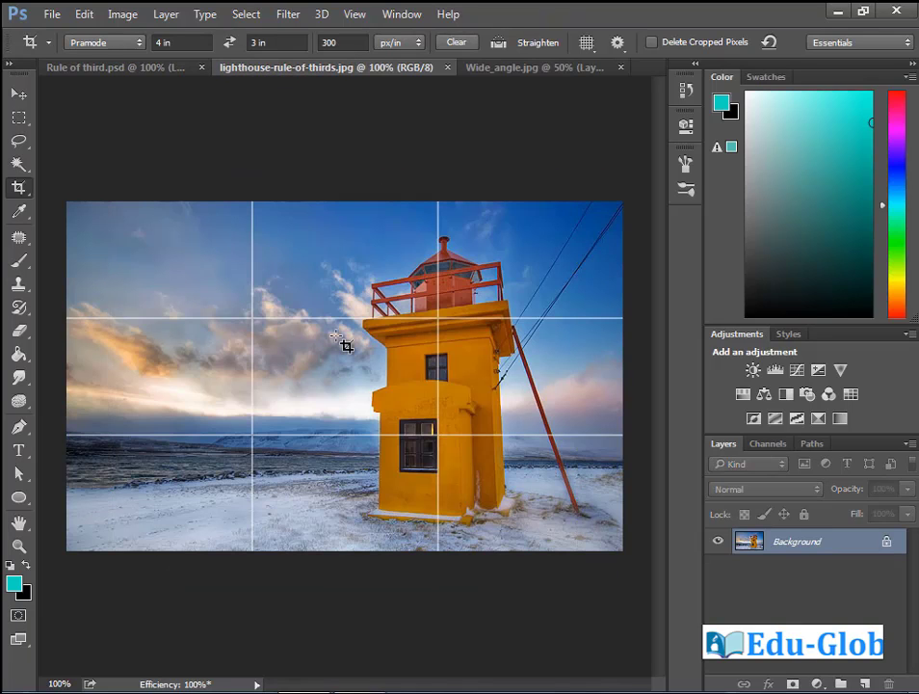
left_click(135, 43)
left_click(113, 90)
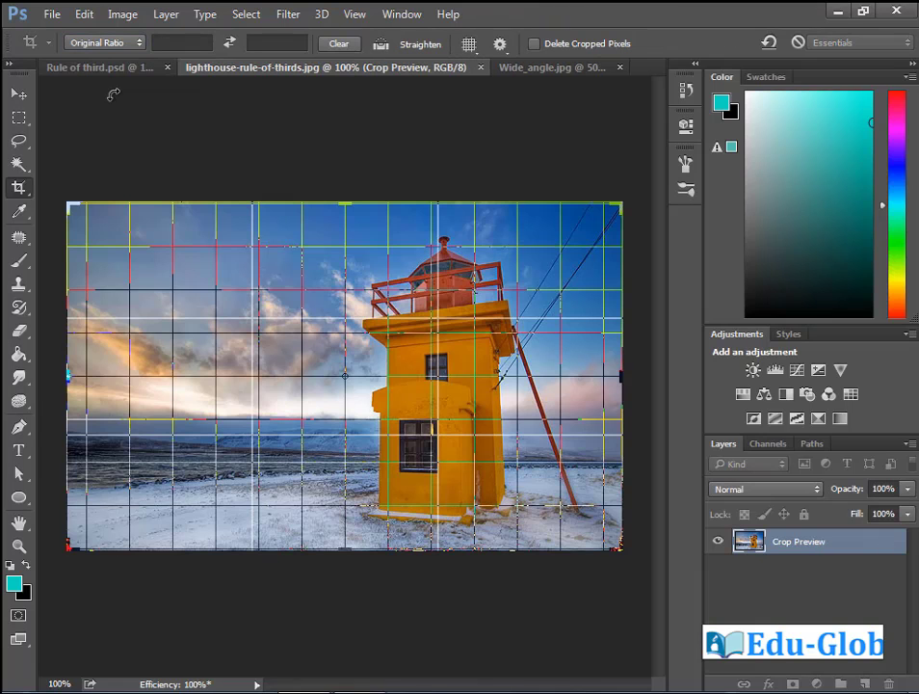
left_click(140, 44)
left_click(114, 243)
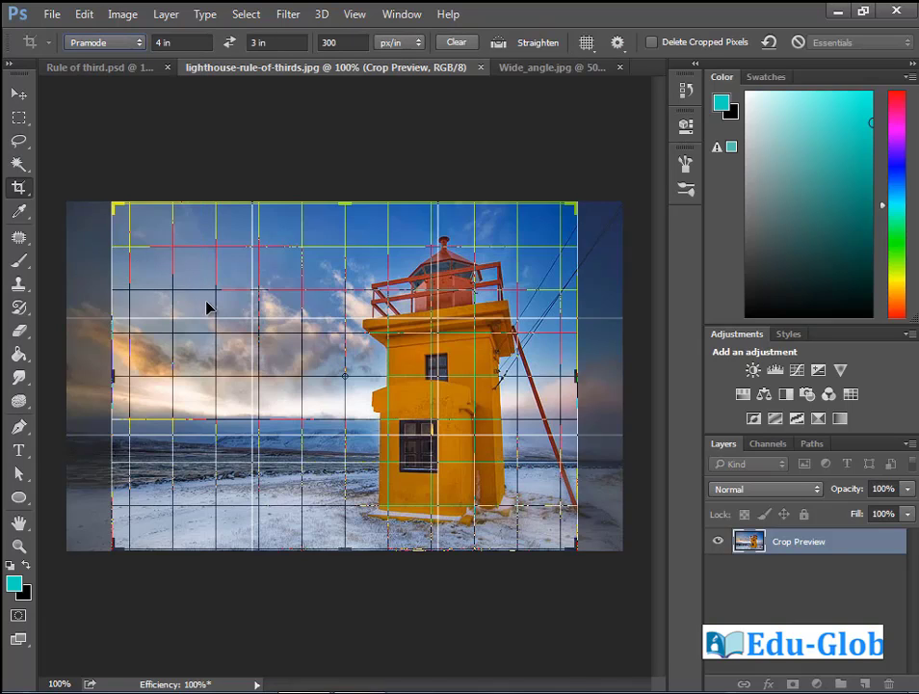
left_click_drag(208, 307, 273, 345)
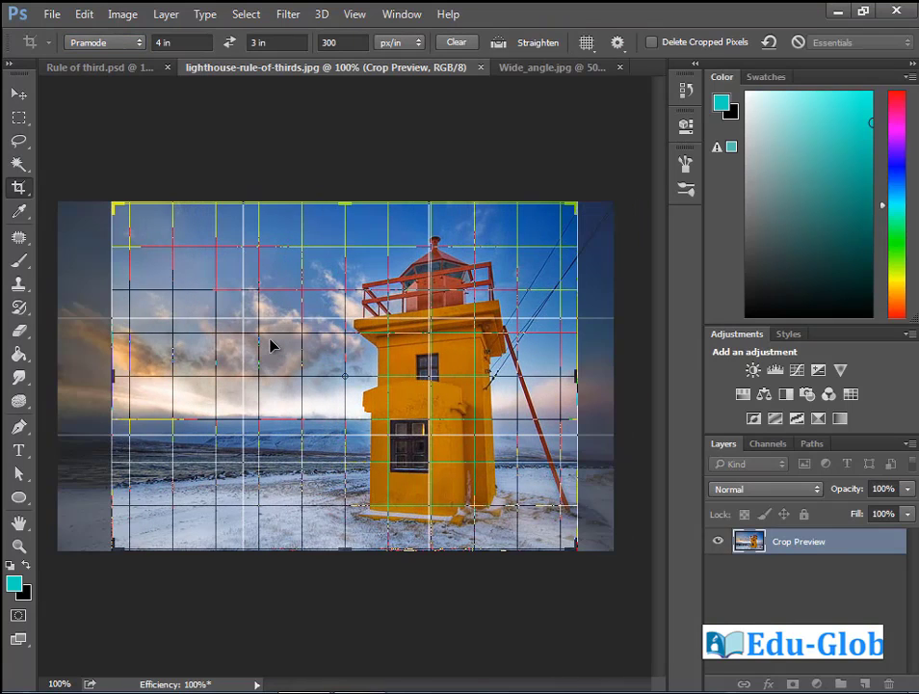
key("Return")
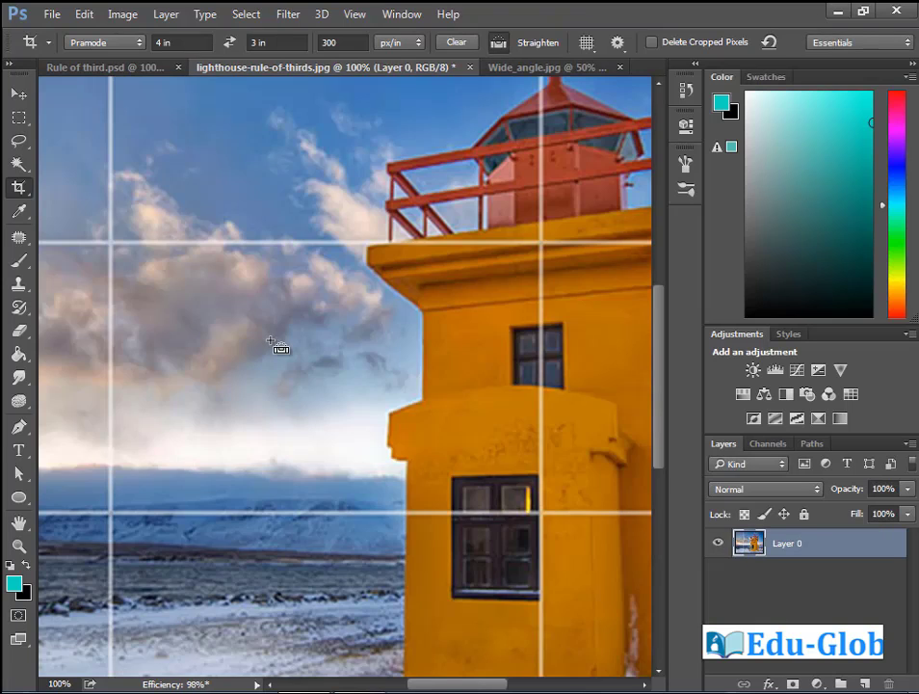
Check the cropped lighthouse photo's width, height and resolution in Image Size, then close it and return to the Crop tool
key("ctrl+minus")
key("ctrl+minus")
key("ctrl+minus")
key("ctrl+minus")
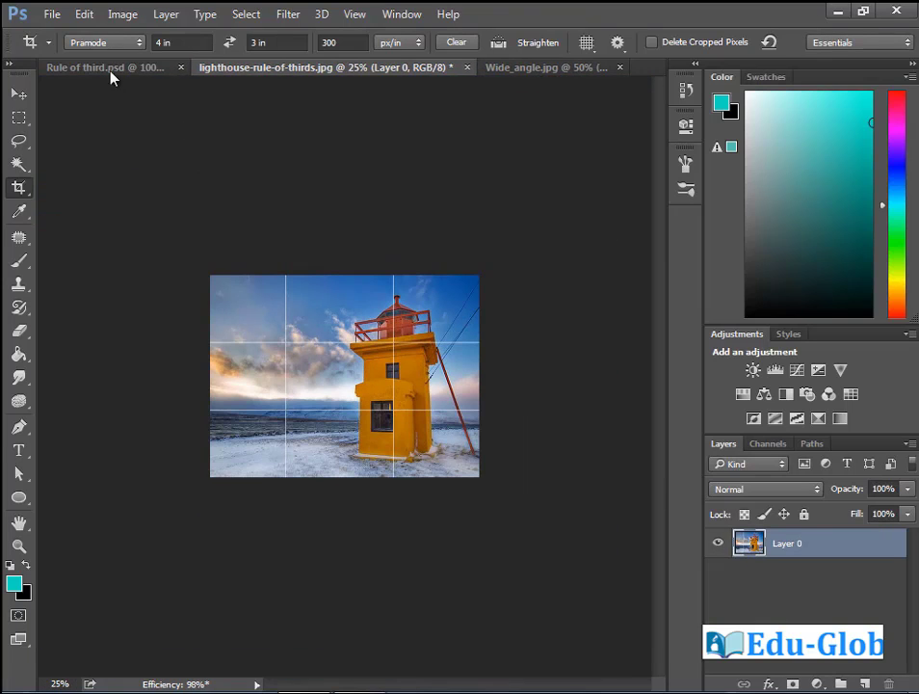
left_click(122, 14)
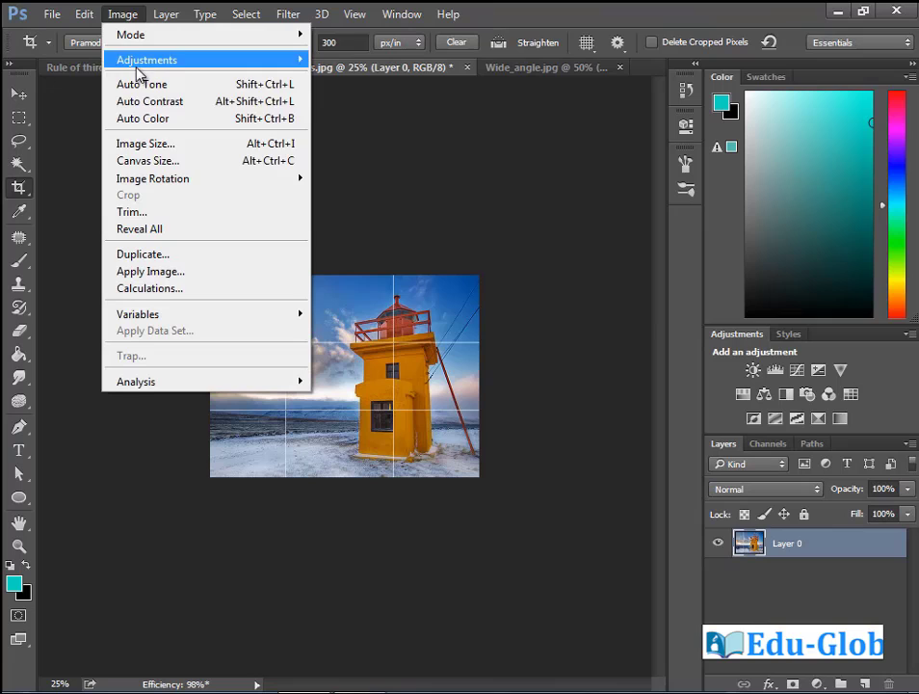
left_click(167, 151)
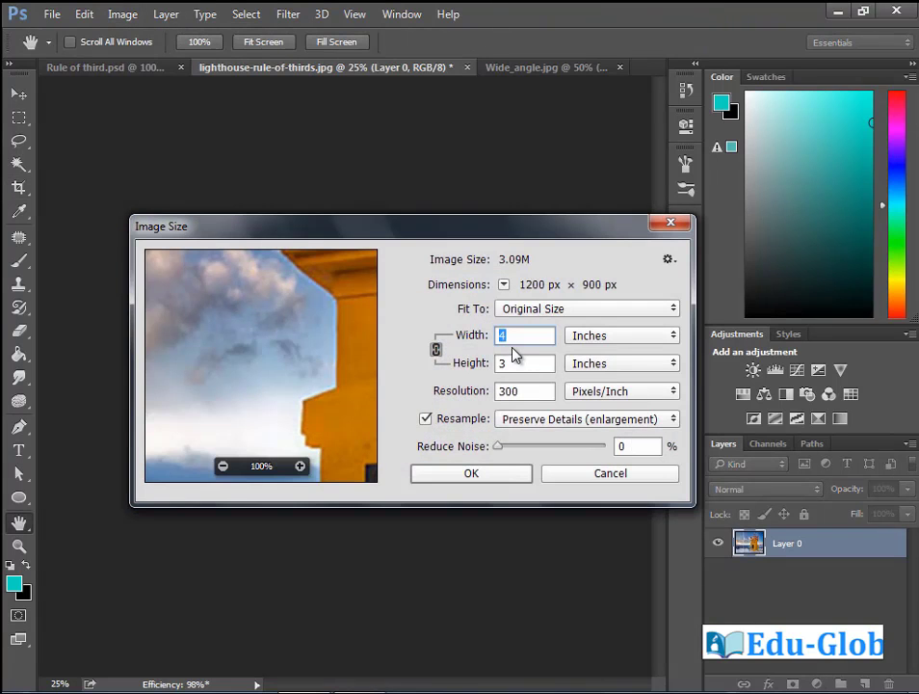
left_click(496, 476)
key("c")
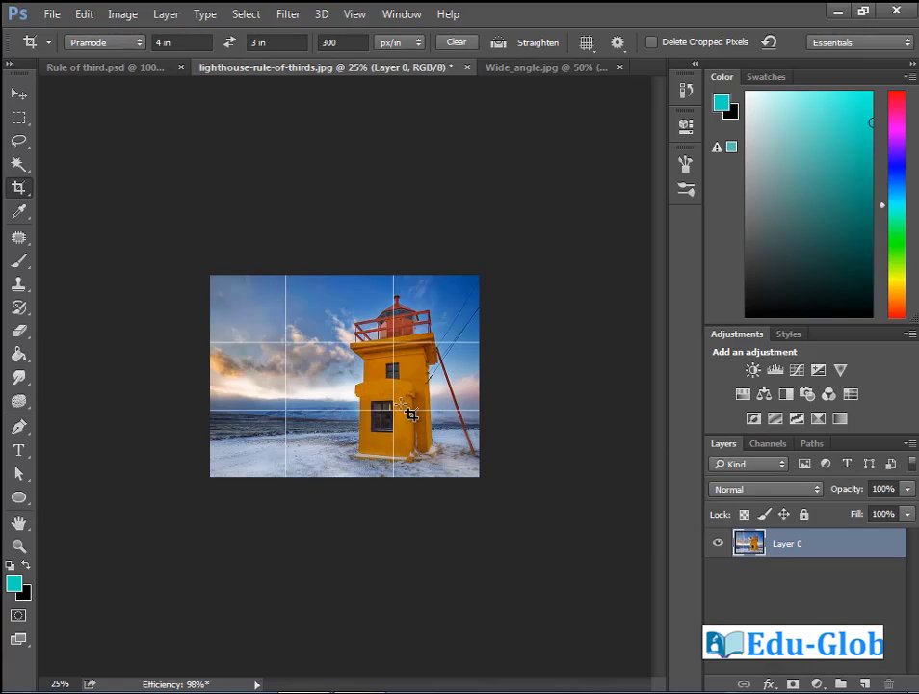
Delete the custom crop preset and check the preset list for its removal
left_click(139, 48)
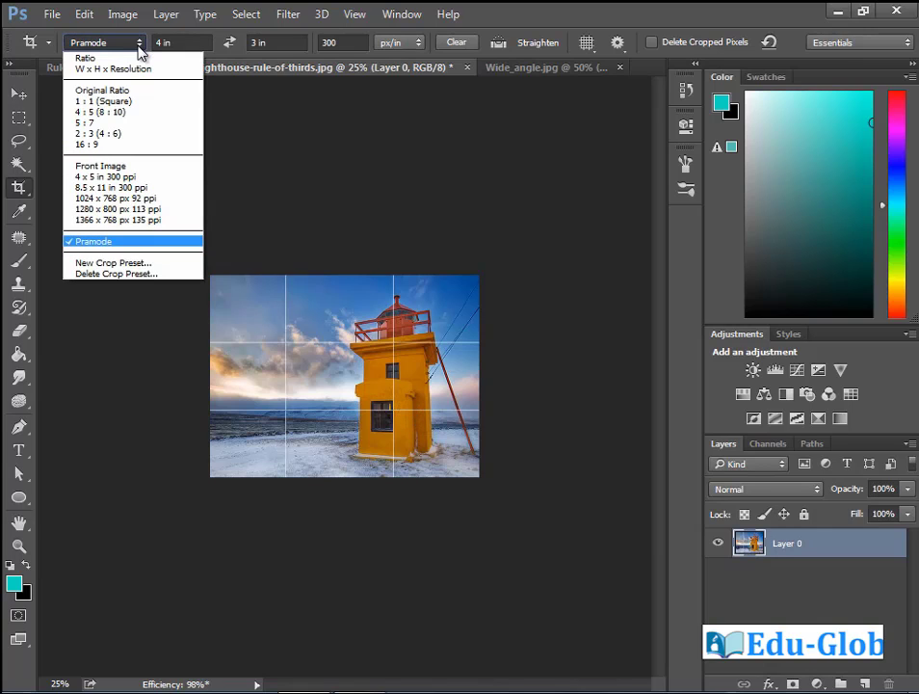
left_click(121, 274)
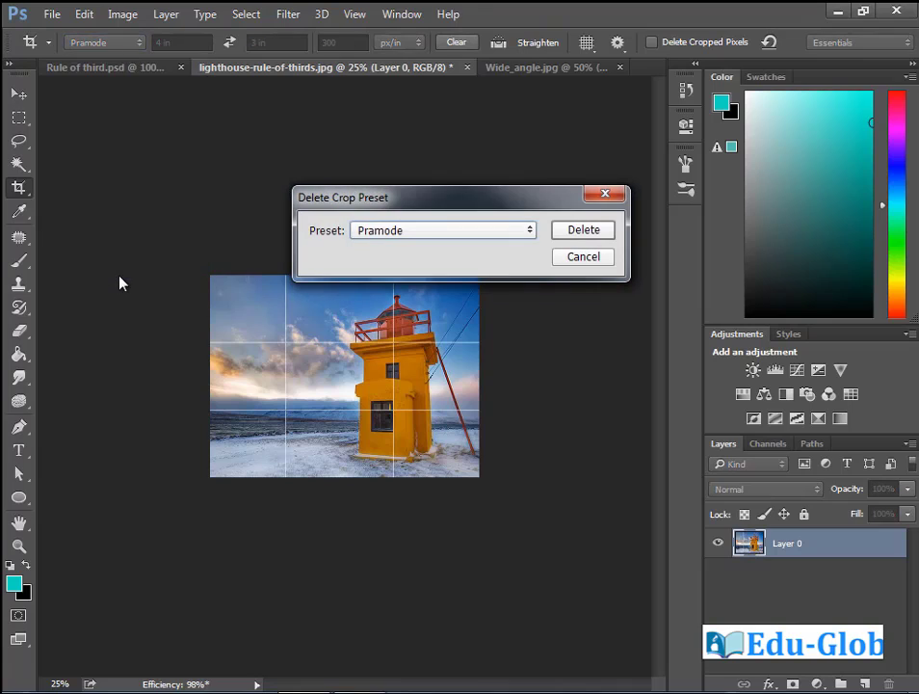
left_click(529, 233)
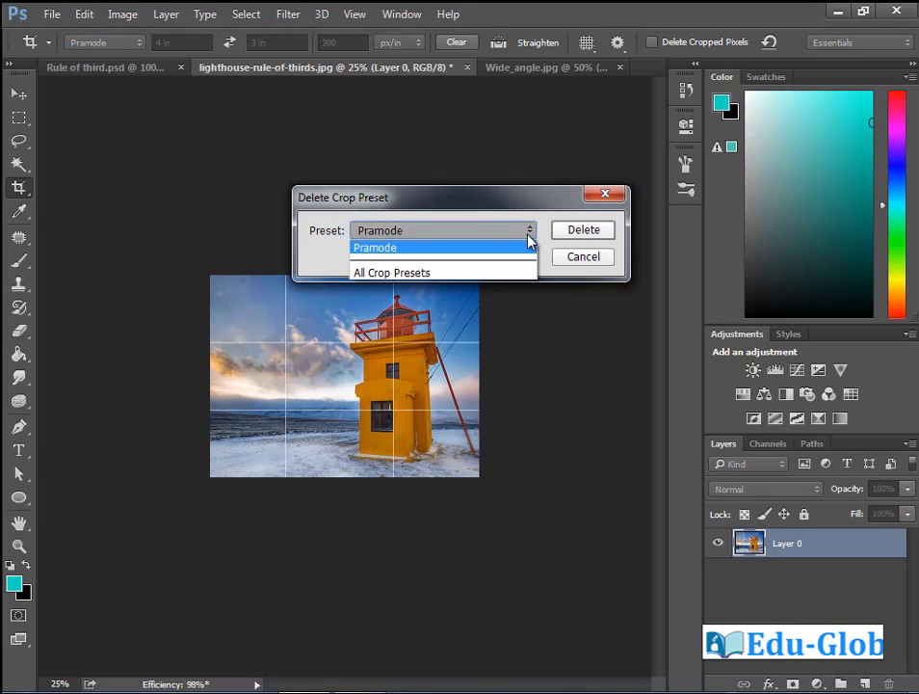
left_click(399, 253)
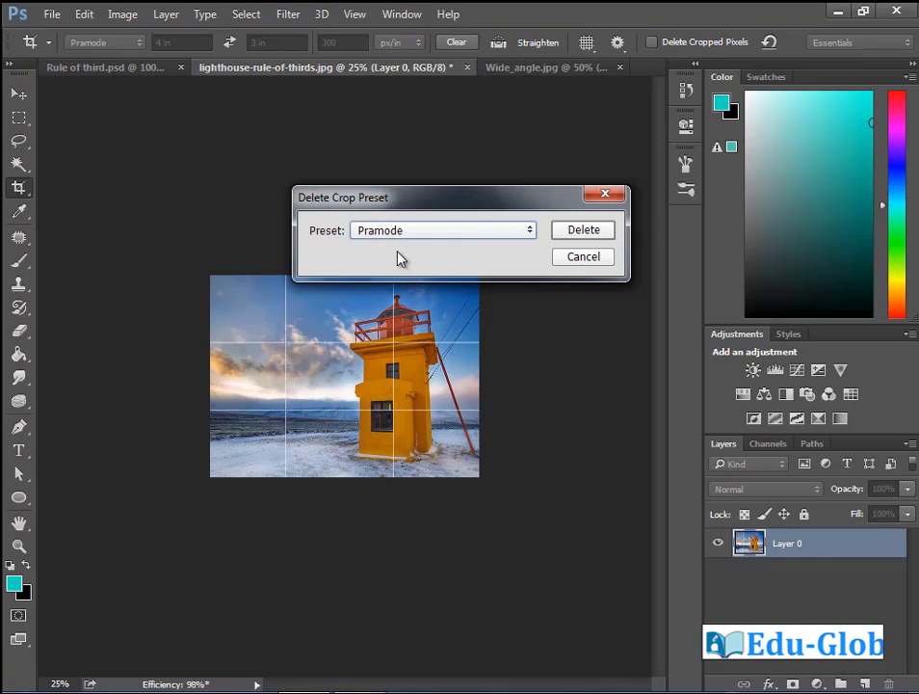
left_click(592, 234)
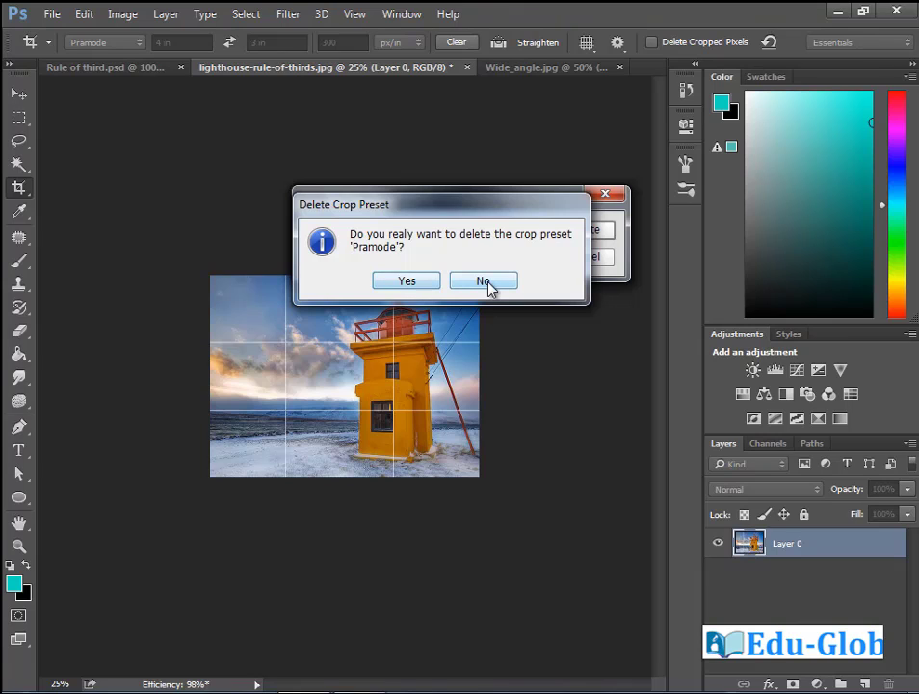
left_click(406, 280)
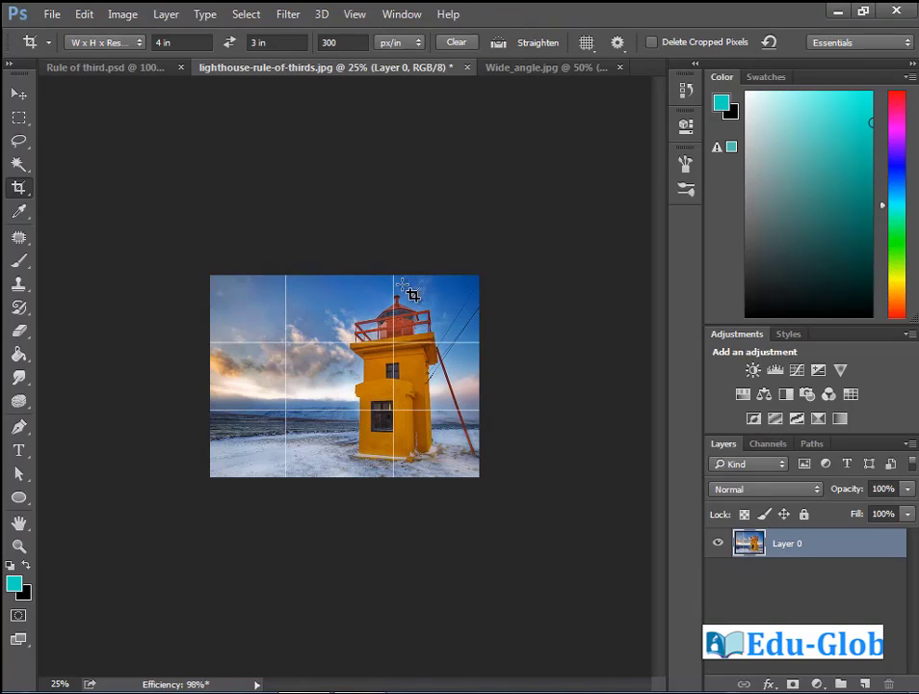
left_click(139, 44)
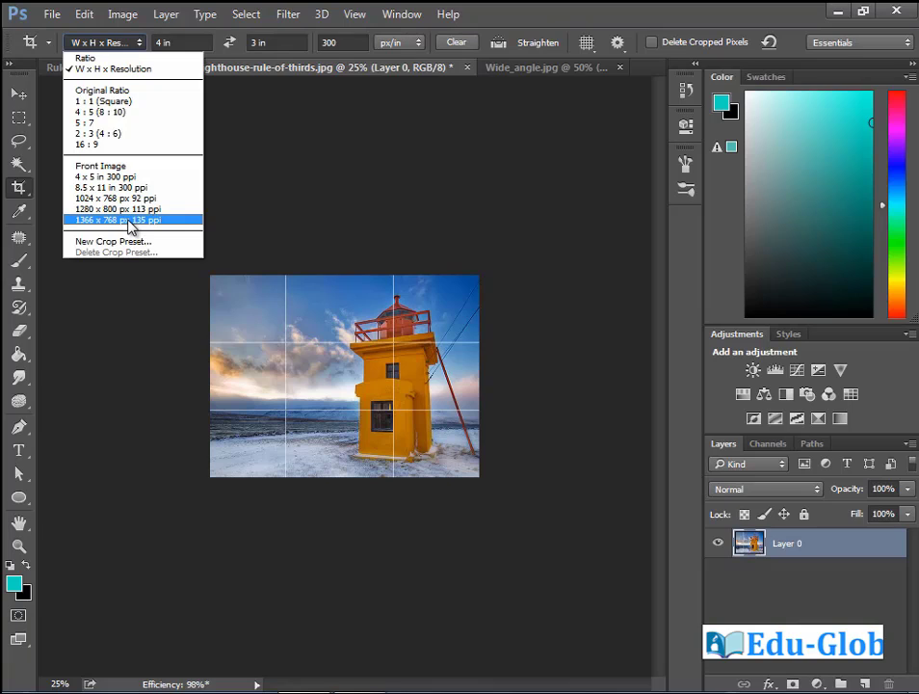
left_click(285, 199)
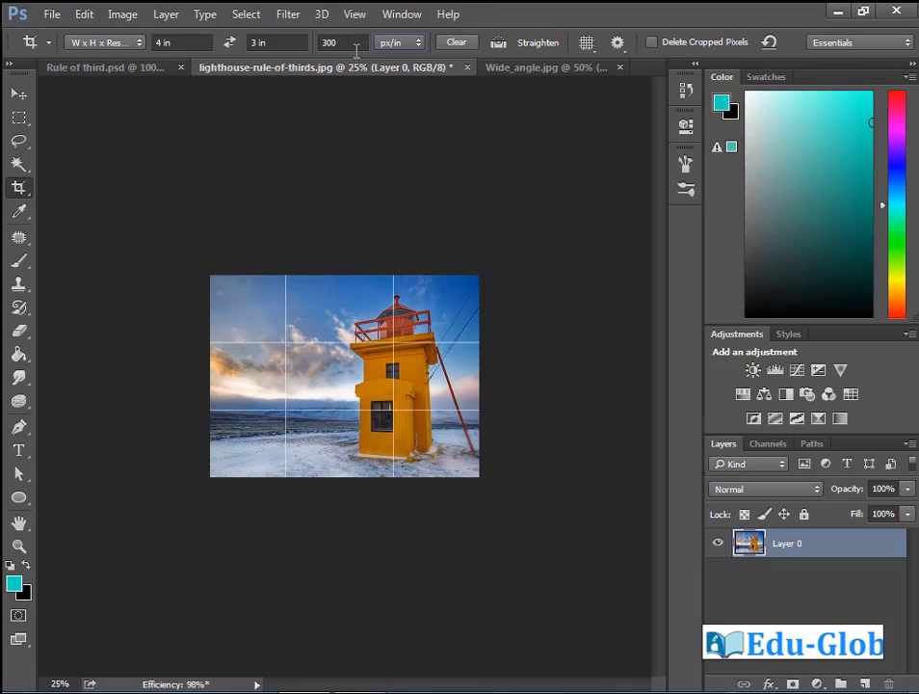
Set the crop resolution unit to px/cm, clear the width, height and resolution values, and close the crop preview
left_click(417, 47)
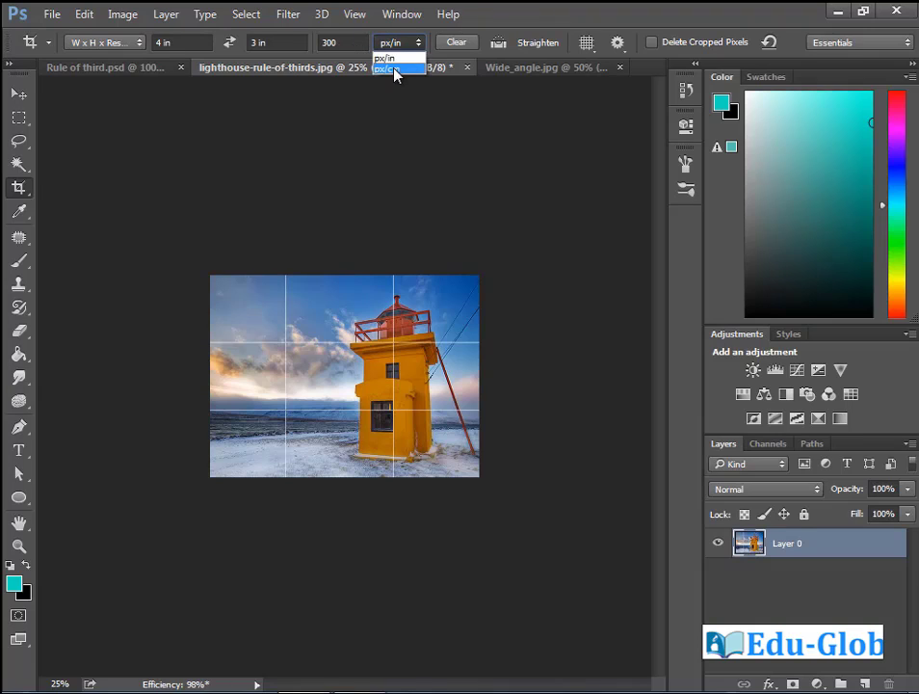
left_click(395, 71)
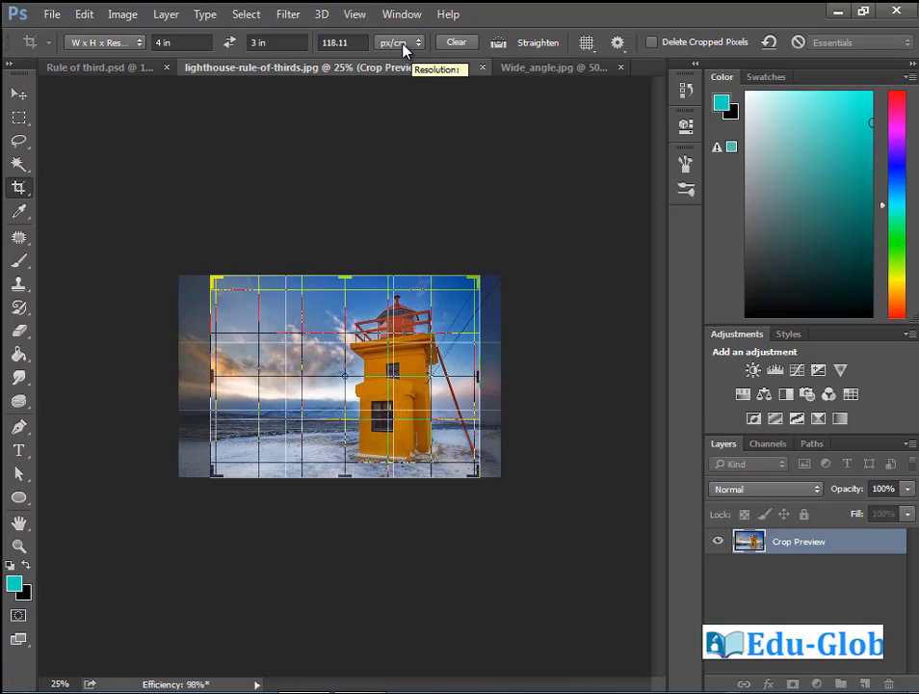
left_click(458, 43)
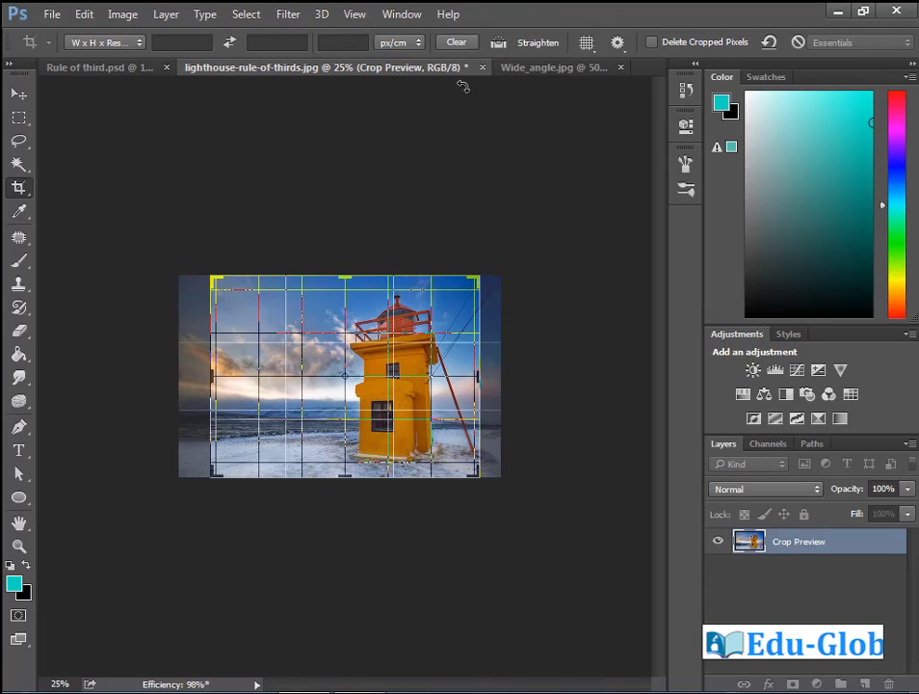
key("Return")
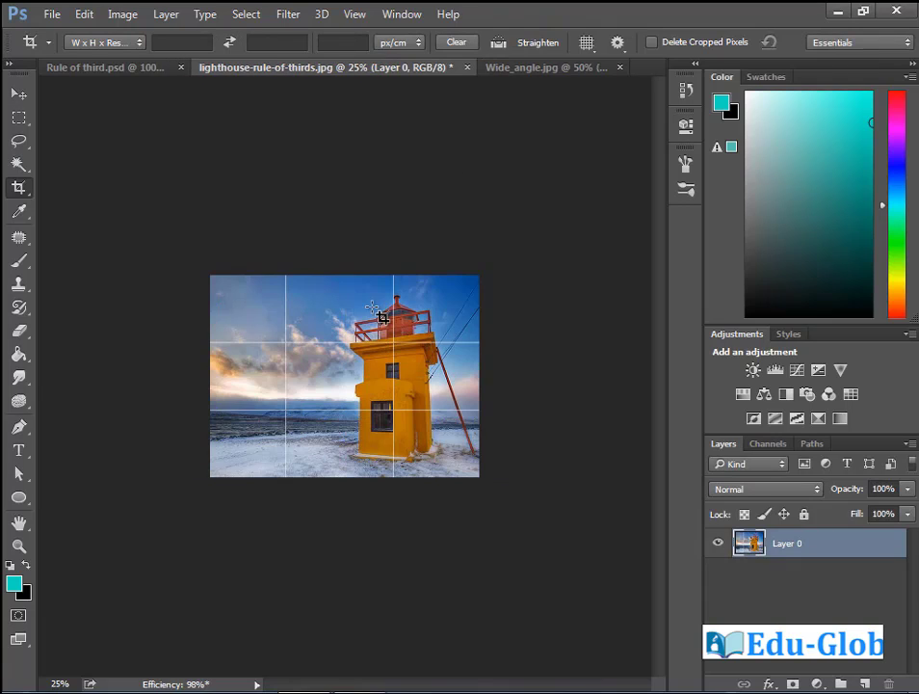
Try to straighten the lighthouse photo along a shallow line sloping down to the right across the sky and tower
left_click(498, 45)
left_click_drag(258, 330, 467, 357)
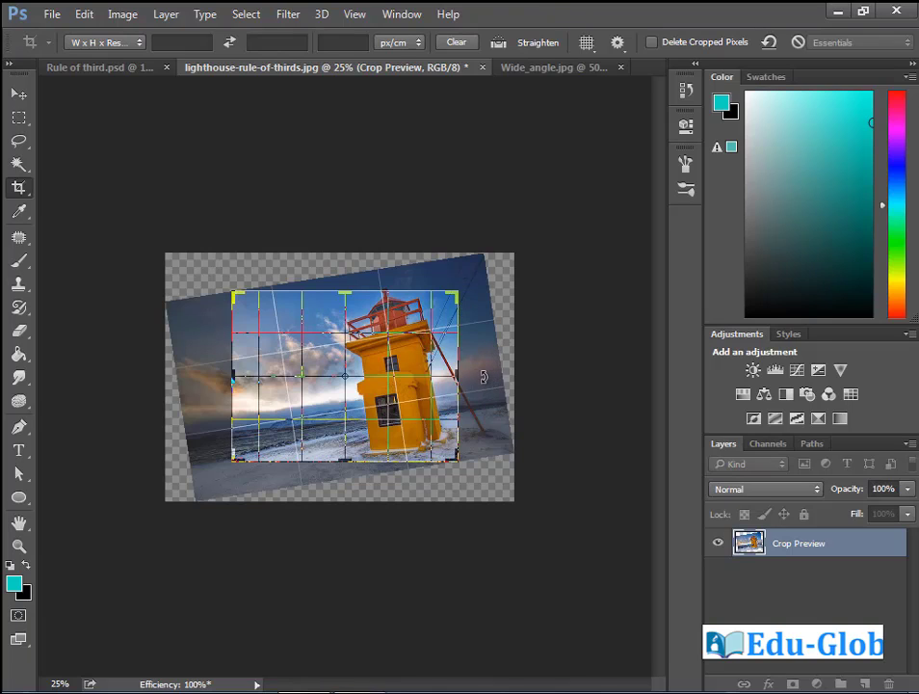
key("Return")
left_click(234, 397)
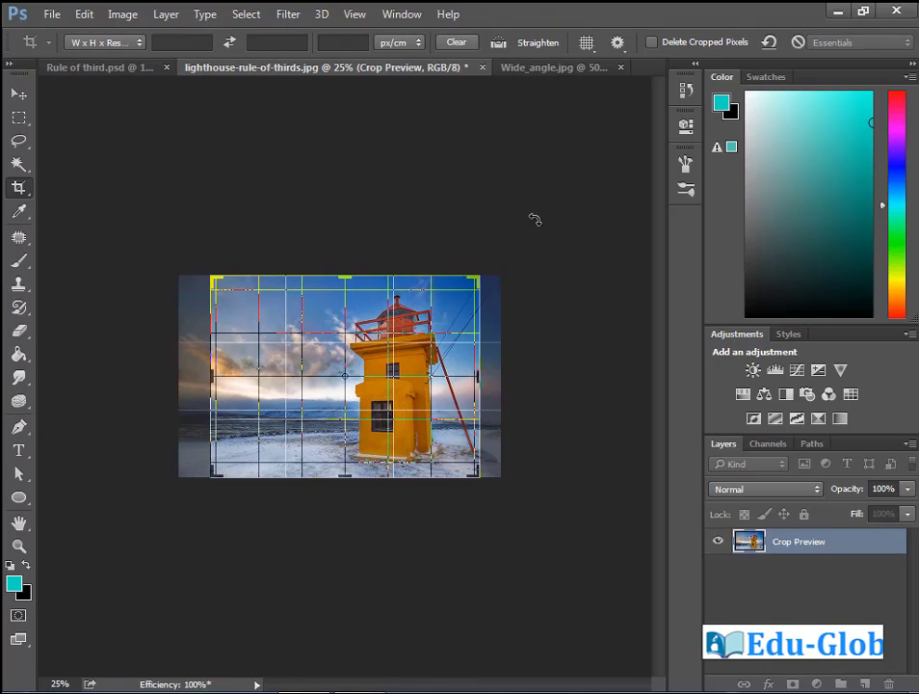
key("Escape")
Try straightening the lighthouse photo along a steep diagonal line and along a nearly vertical line
left_click(498, 42)
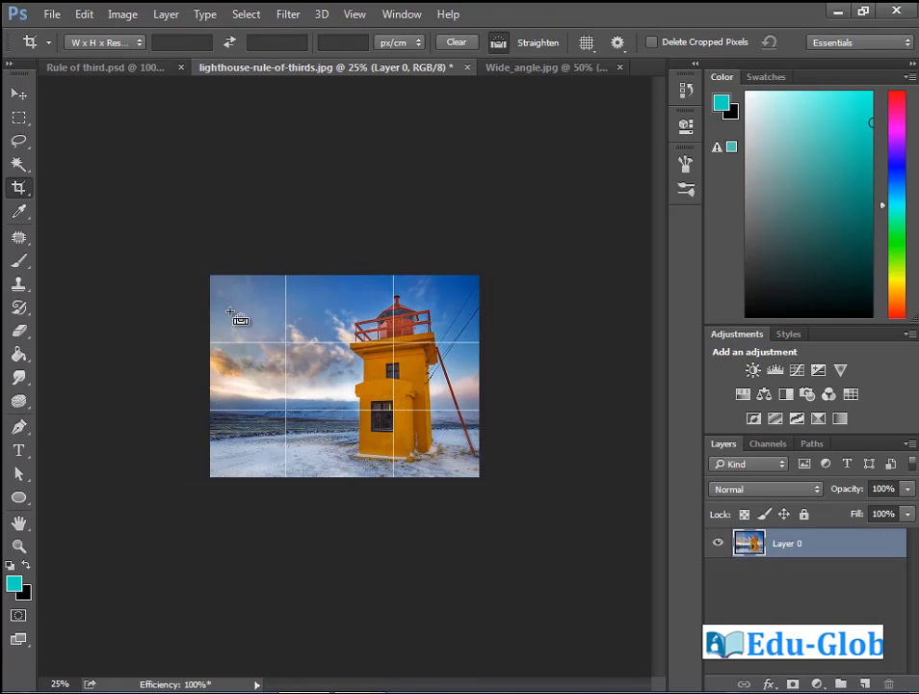
left_click_drag(238, 260, 450, 465)
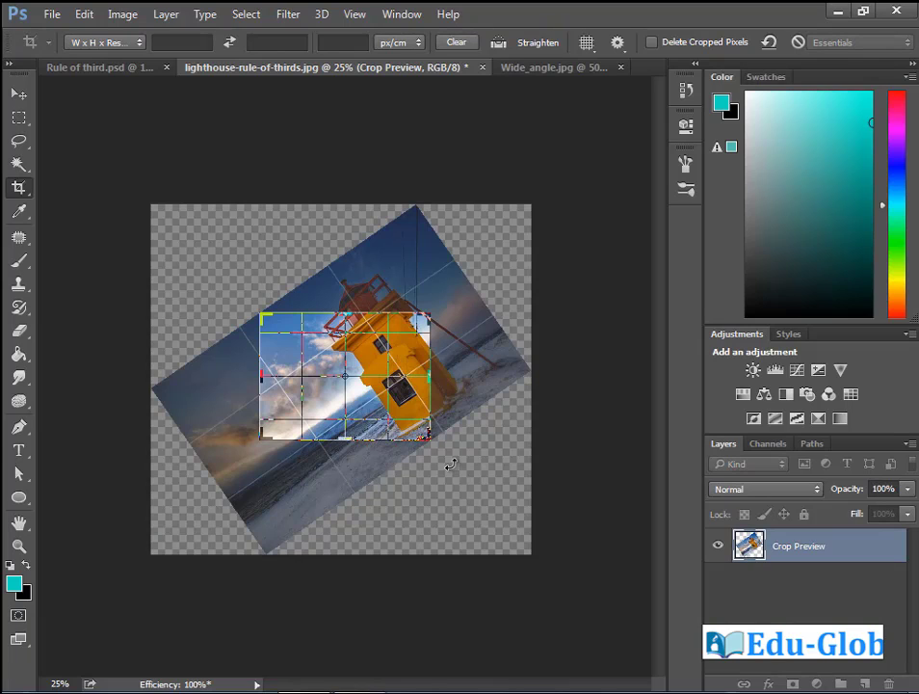
key("Escape")
left_click_drag(273, 286, 276, 468)
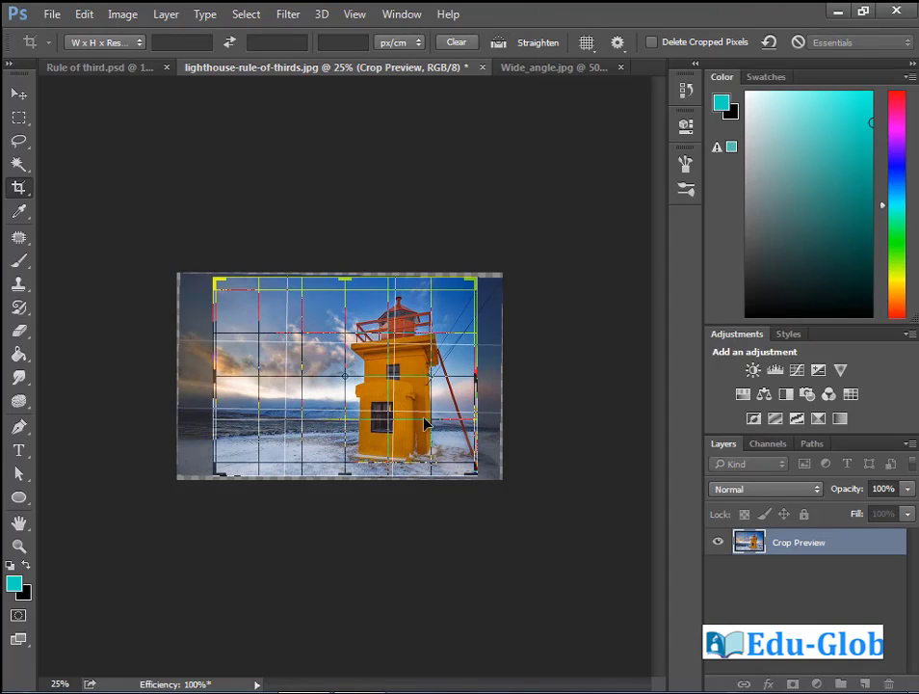
key("Return")
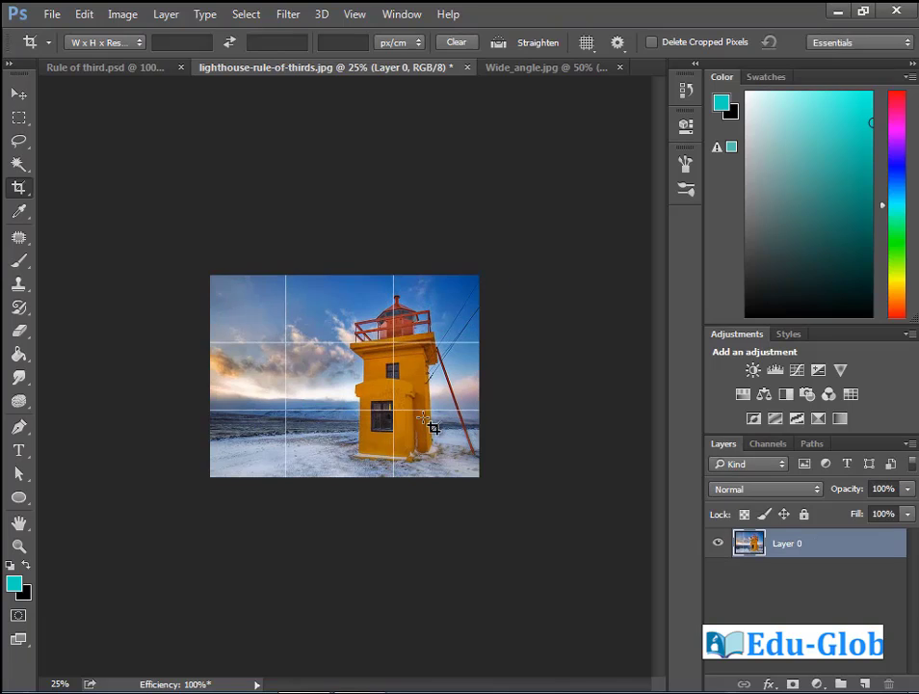
Enable Classic Mode for the Crop tool, draw a crop box around the sky and lighthouse, and lower its upper edge
left_click(616, 43)
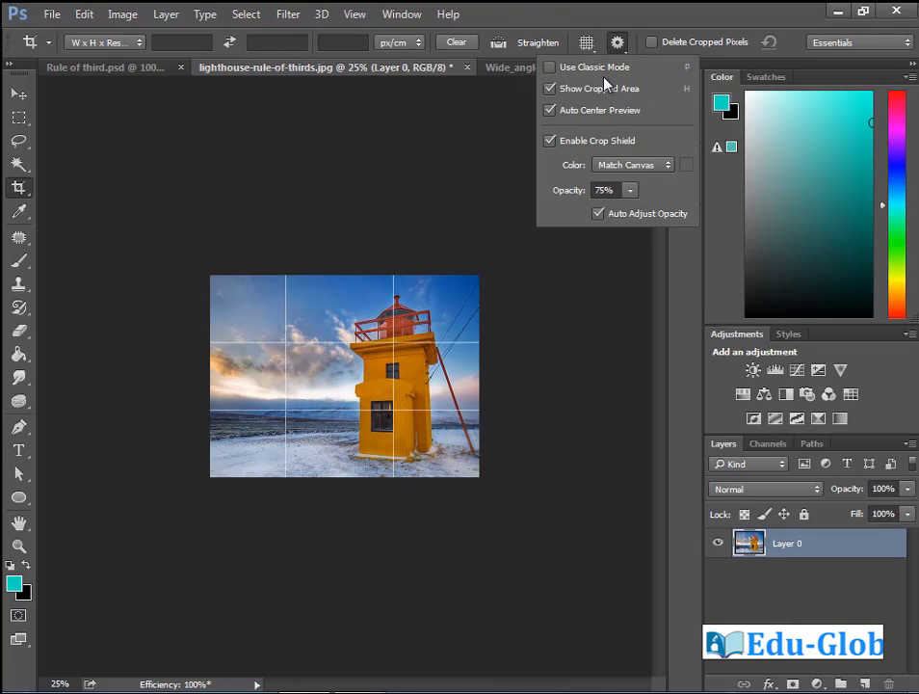
left_click(549, 70)
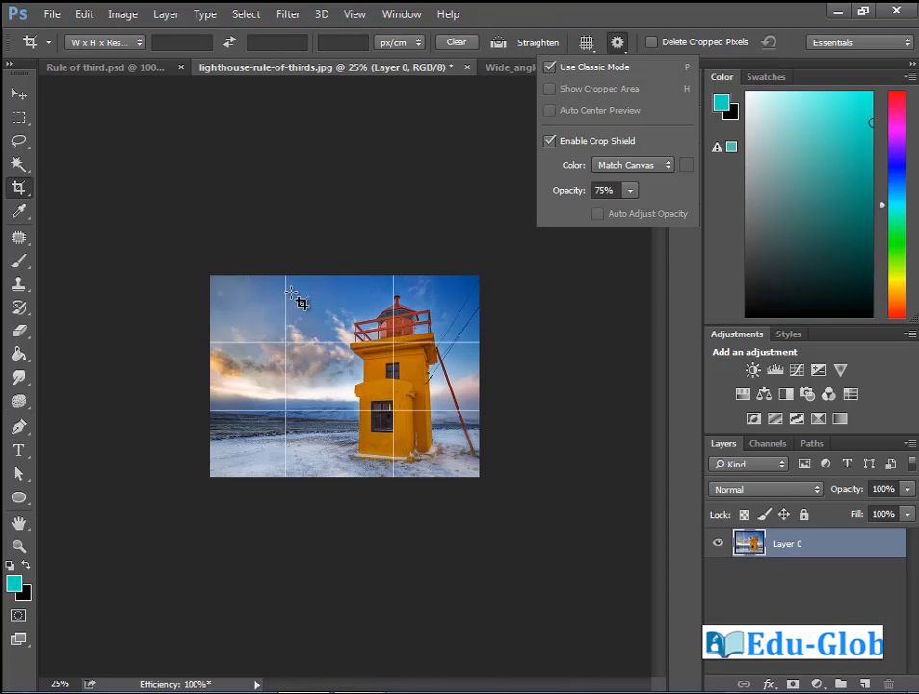
left_click_drag(219, 285, 450, 466)
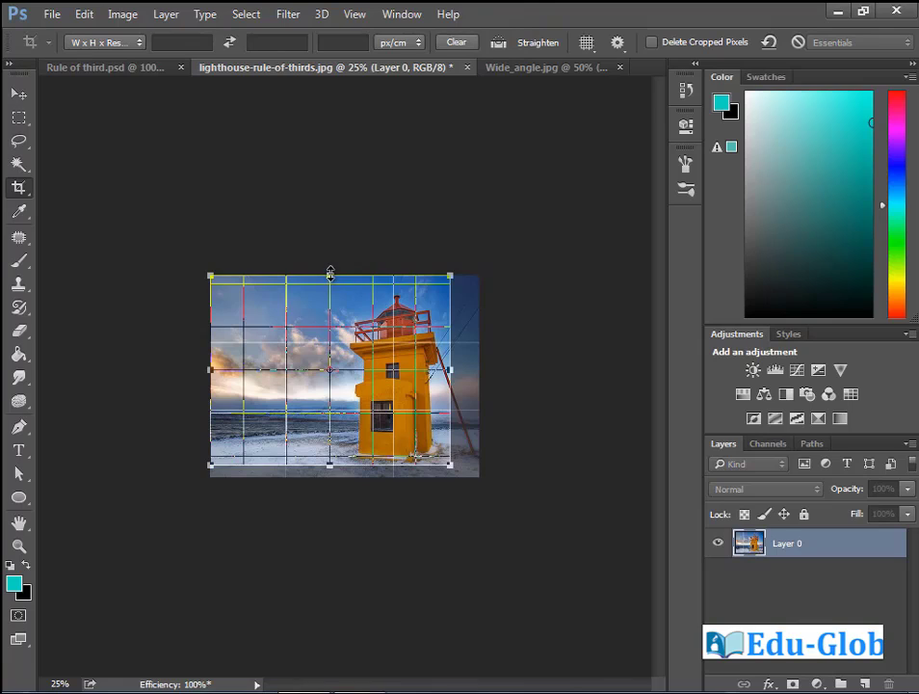
left_click_drag(330, 275, 335, 294)
Toggle Classic Mode to compare both crop displays, leaving it turned off
left_click(617, 43)
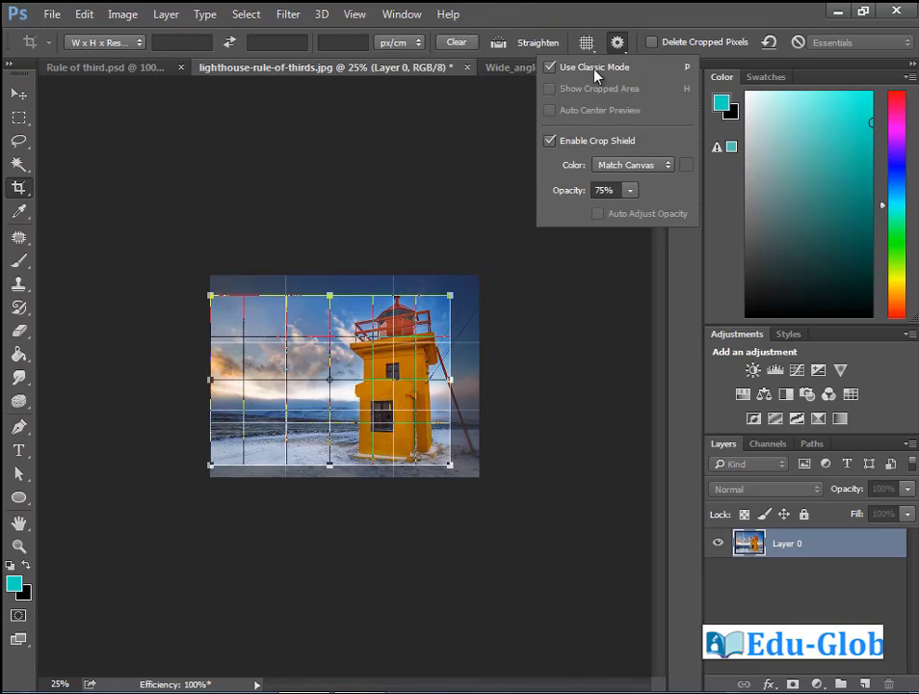
left_click(550, 70)
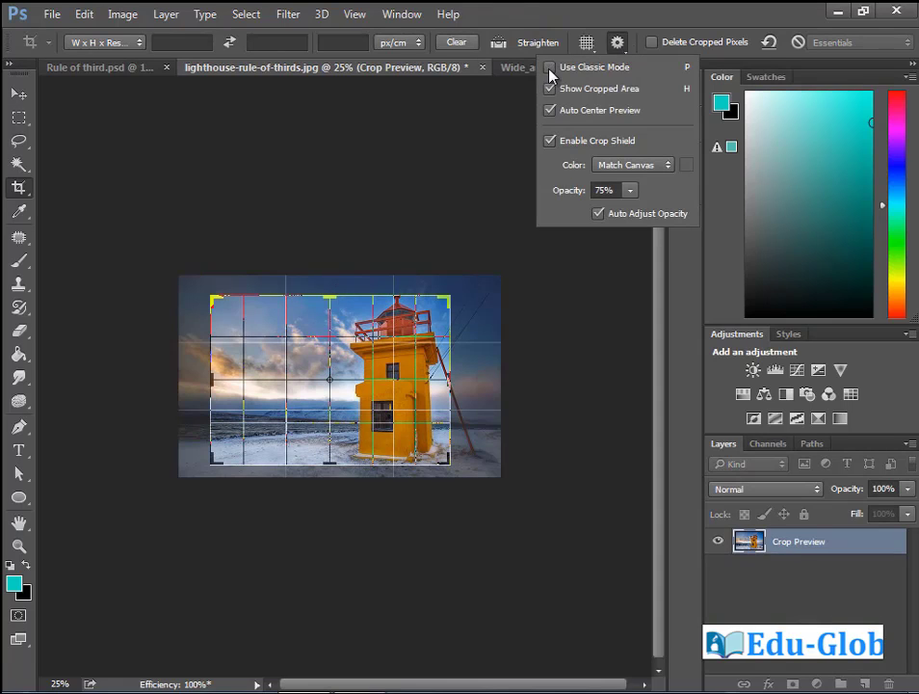
left_click(550, 69)
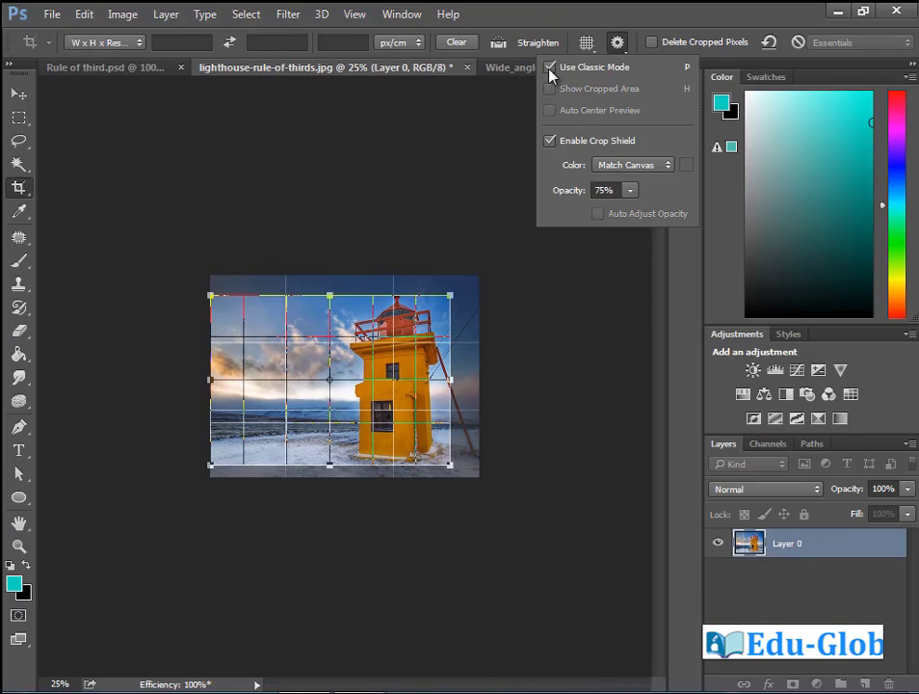
left_click(550, 70)
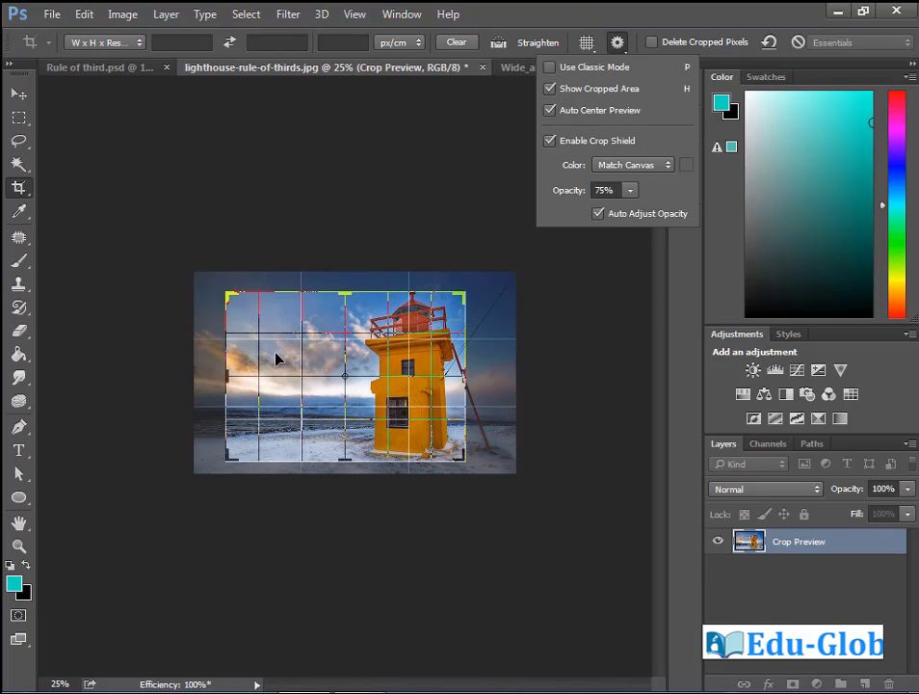
Toggle Show Cropped Area to compare the preview, leaving it on, and turn off Auto Center Preview
left_click(552, 88)
left_click(552, 88)
left_click(552, 89)
left_click(551, 88)
left_click(550, 89)
left_click(550, 89)
left_click(550, 111)
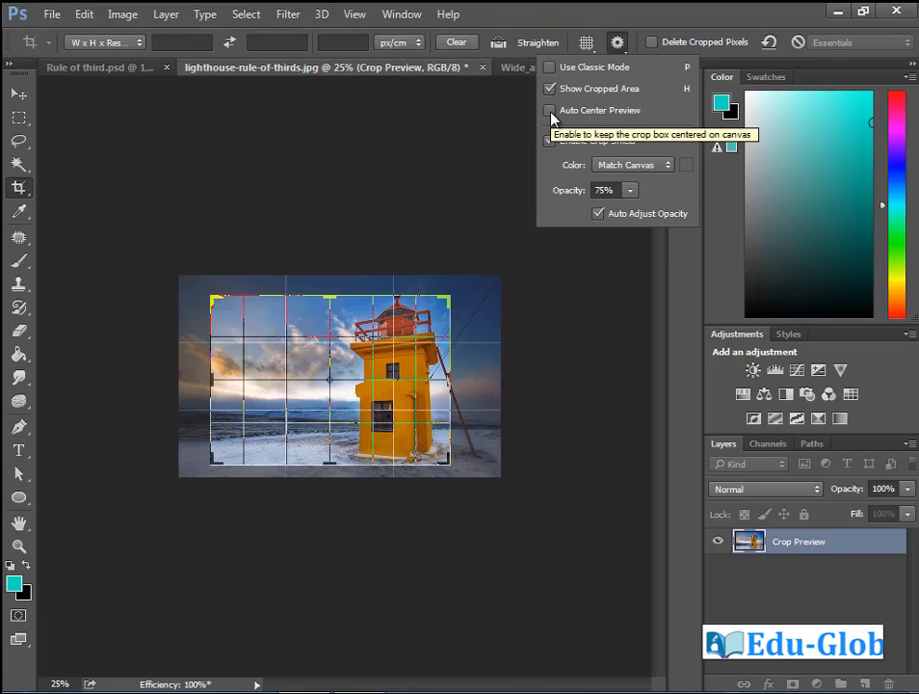
Toggle Auto Center Preview and the crop shield to compare their effects, leaving both enabled
left_click(550, 111)
left_click(550, 111)
left_click(550, 111)
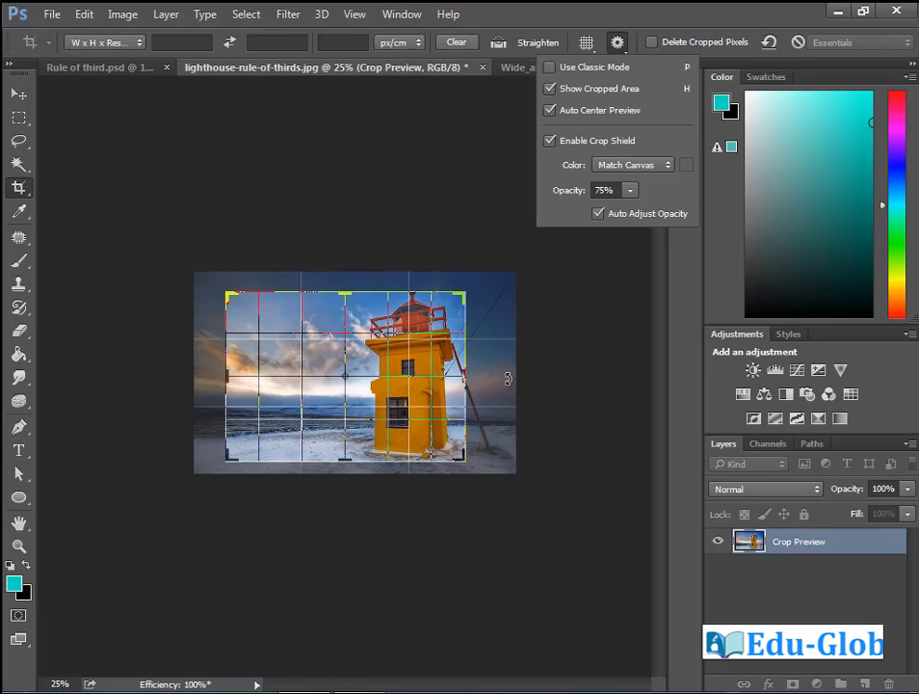
left_click(551, 142)
left_click(551, 143)
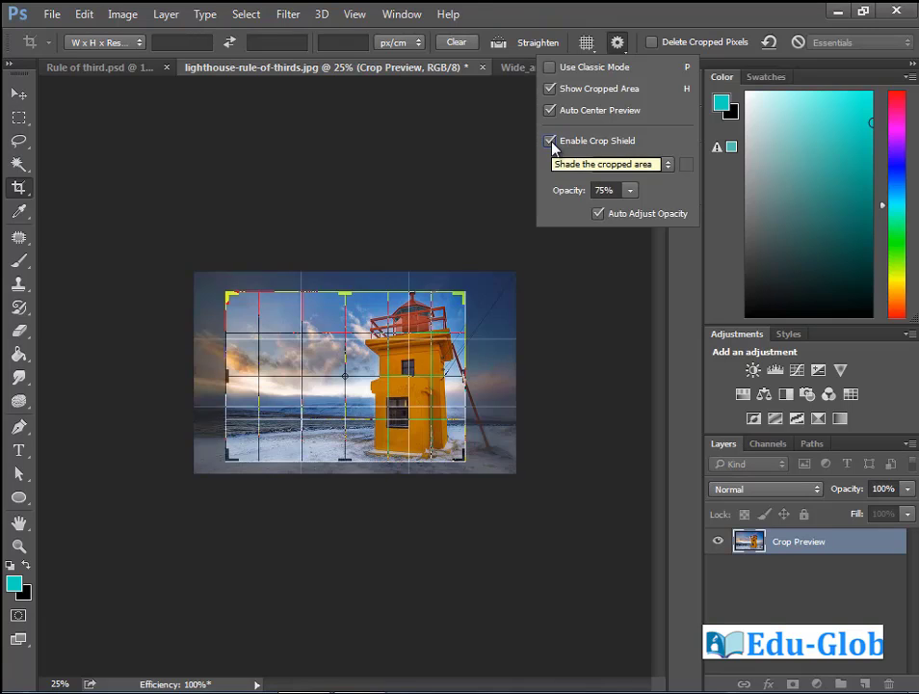
left_click(551, 142)
left_click(551, 143)
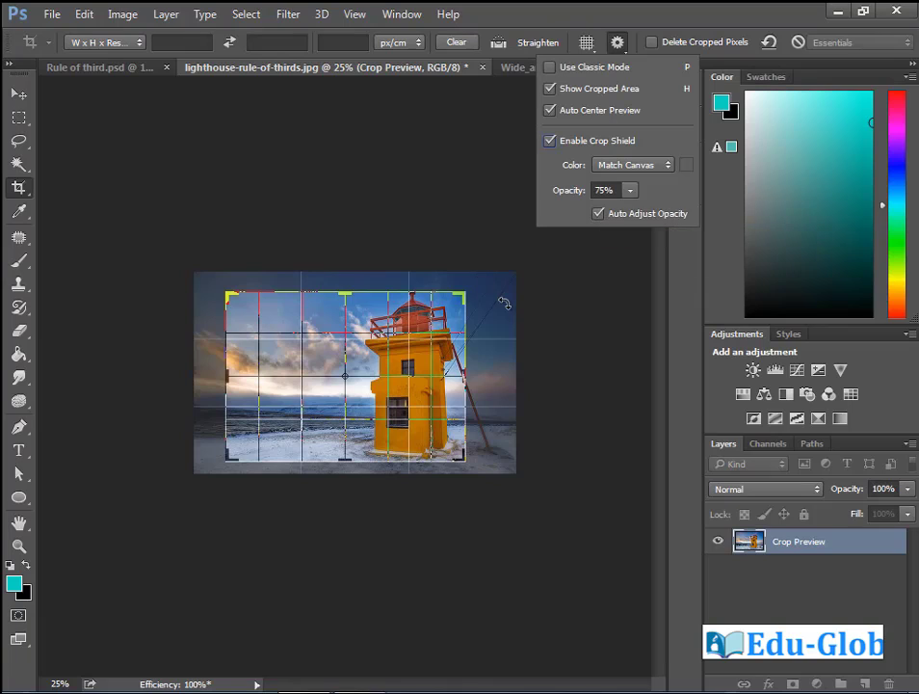
Set the crop shield opacity to 59% and give the shield a custom bright red color
left_click(631, 191)
mouse_move(618, 215)
left_mouse_down()
mouse_move(601, 211)
mouse_move(663, 219)
mouse_move(609, 219)
mouse_move(613, 211)
left_mouse_up()
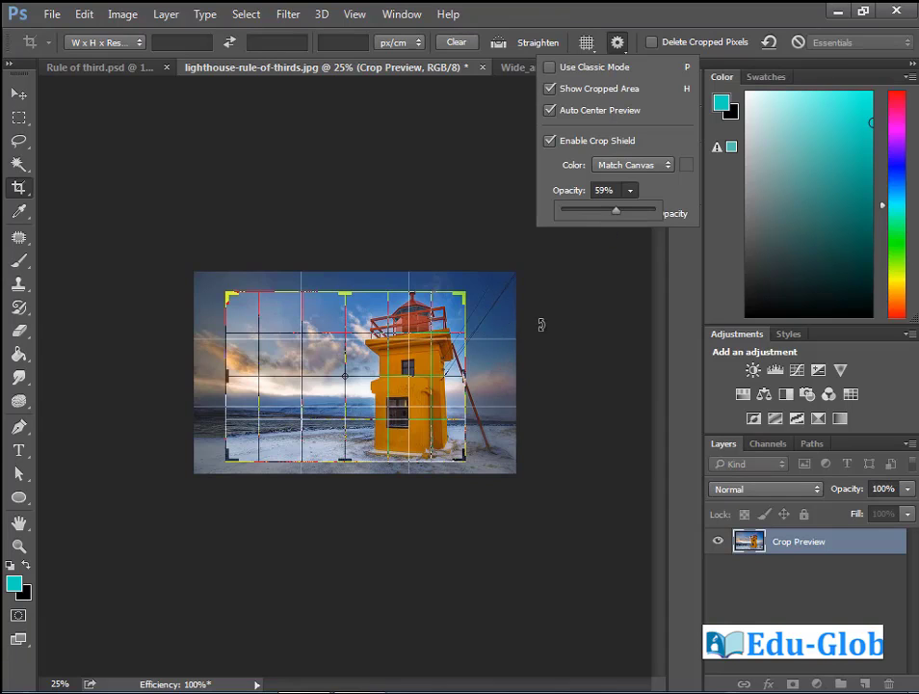
left_click(668, 166)
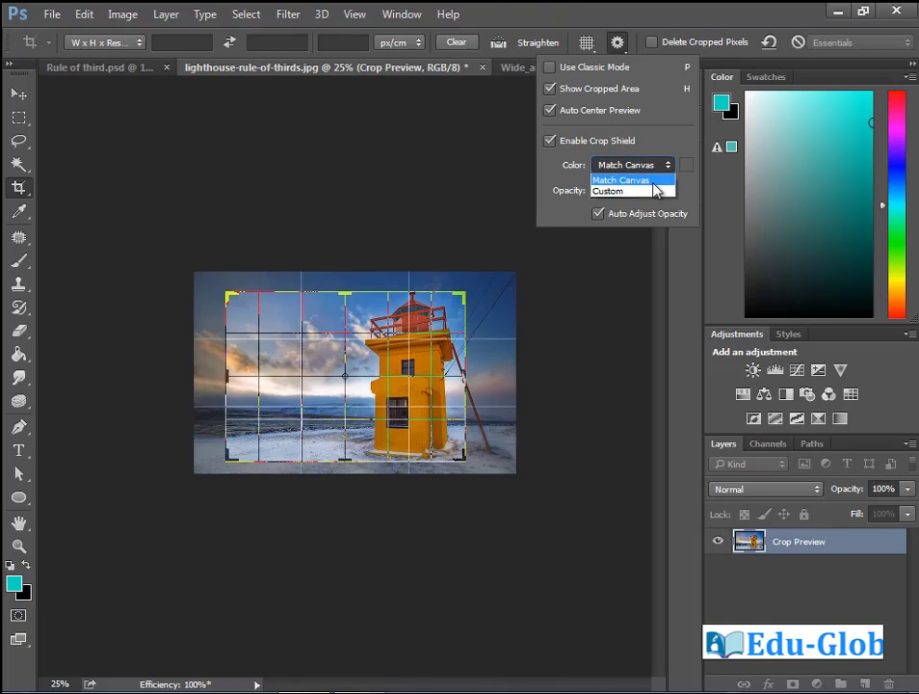
left_click(638, 191)
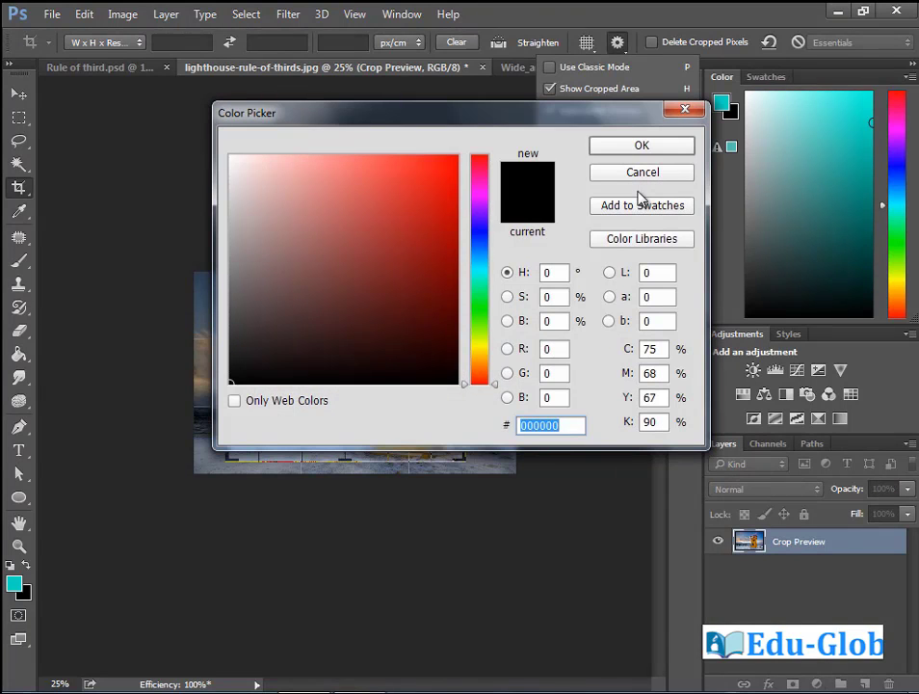
left_click(445, 183)
left_click(641, 146)
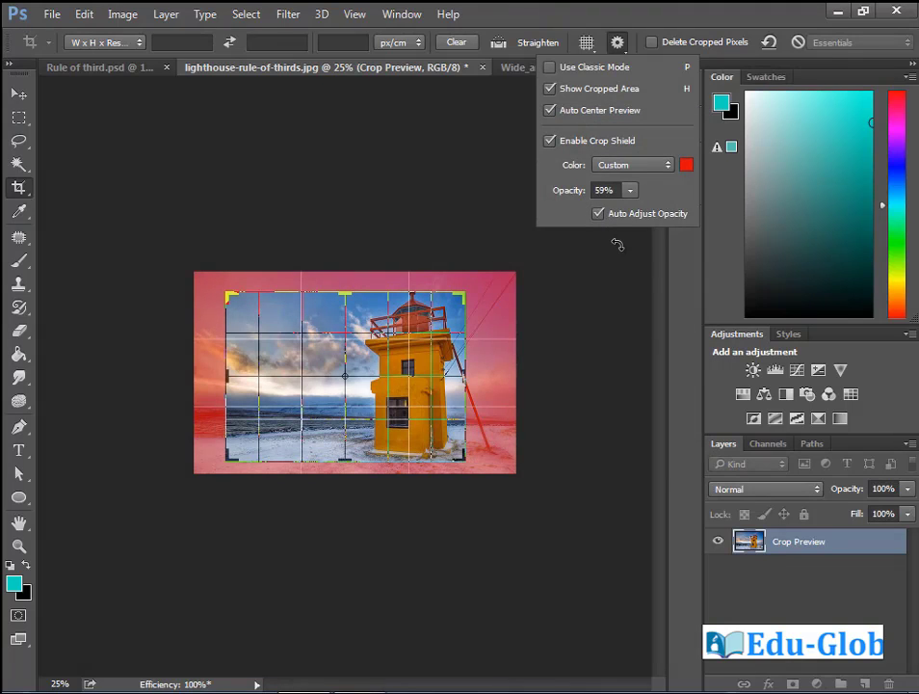
Set the crop shield color back to Match Canvas and cancel the pending crop on the lighthouse photo
left_click(636, 166)
left_click(637, 179)
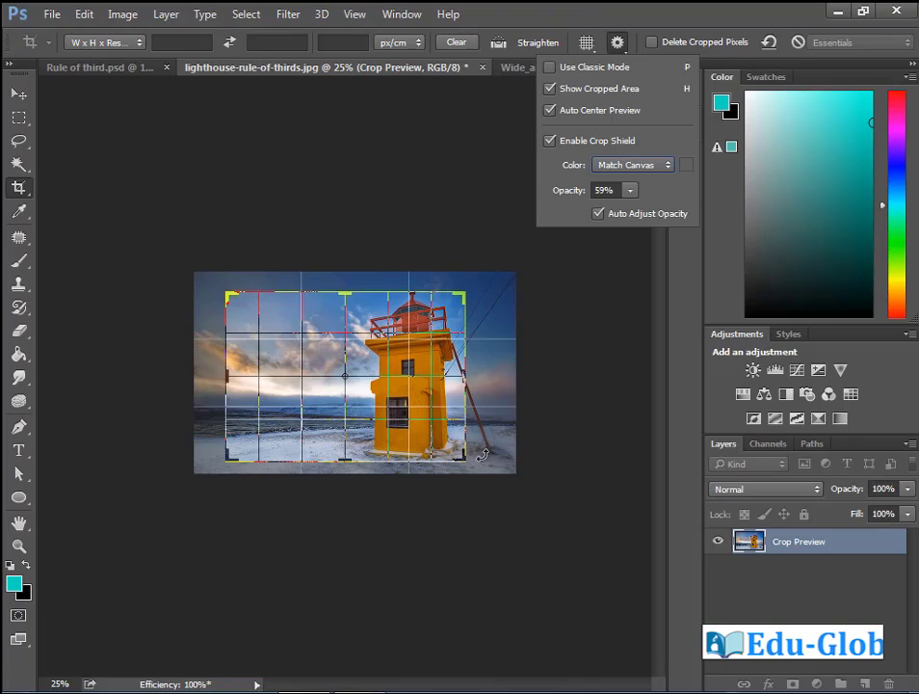
left_click_drag(479, 469, 468, 488)
key("Return")
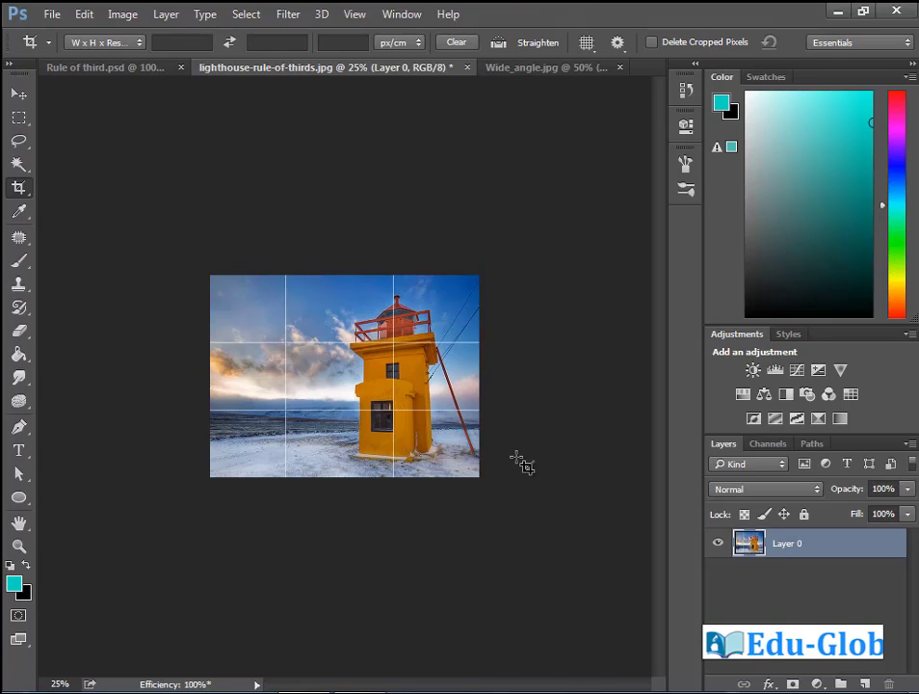
Open the tilted sailing-boats- 1 image from the Project 9 folder
key("ctrl")
key("ctrl+o")
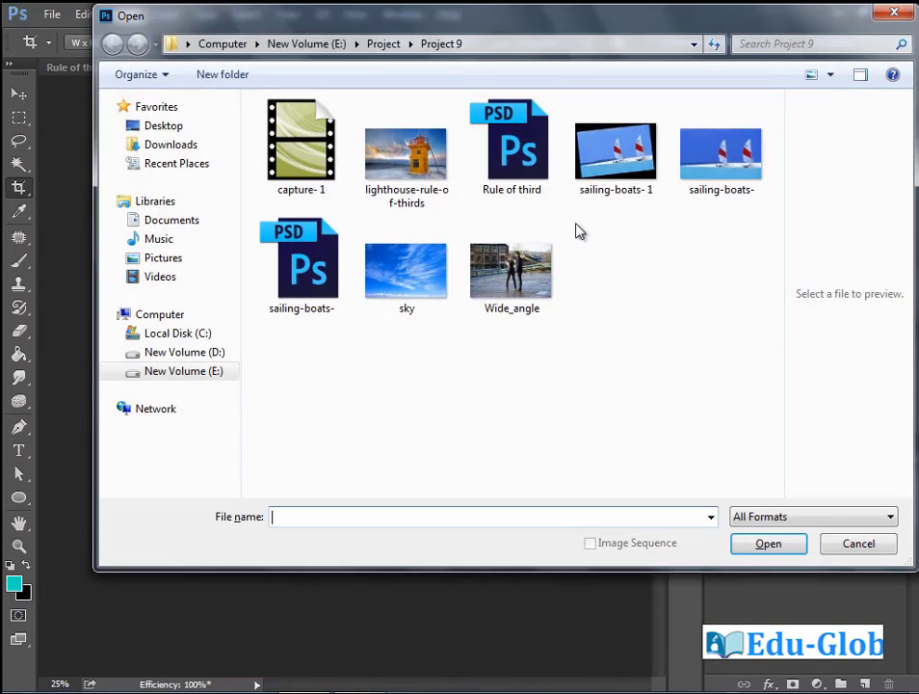
double_click(621, 154)
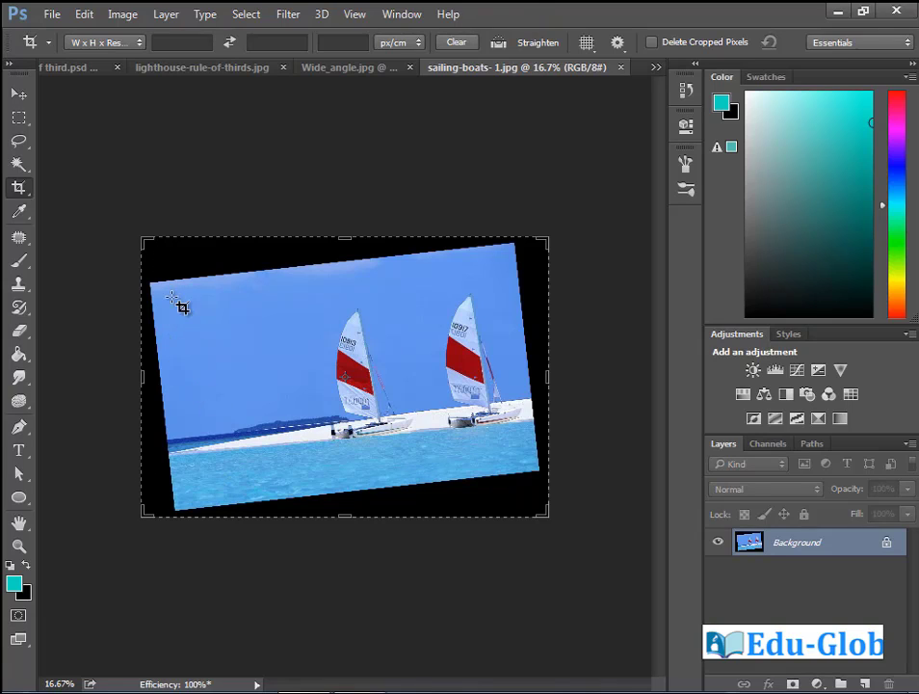
Lower the upper edge of the crop box on the sailing boats and rotate the photo until its horizon is level
mouse_move(548, 514)
left_mouse_down()
mouse_move(537, 499)
mouse_move(546, 505)
left_mouse_up()
left_click_drag(345, 248, 345, 264)
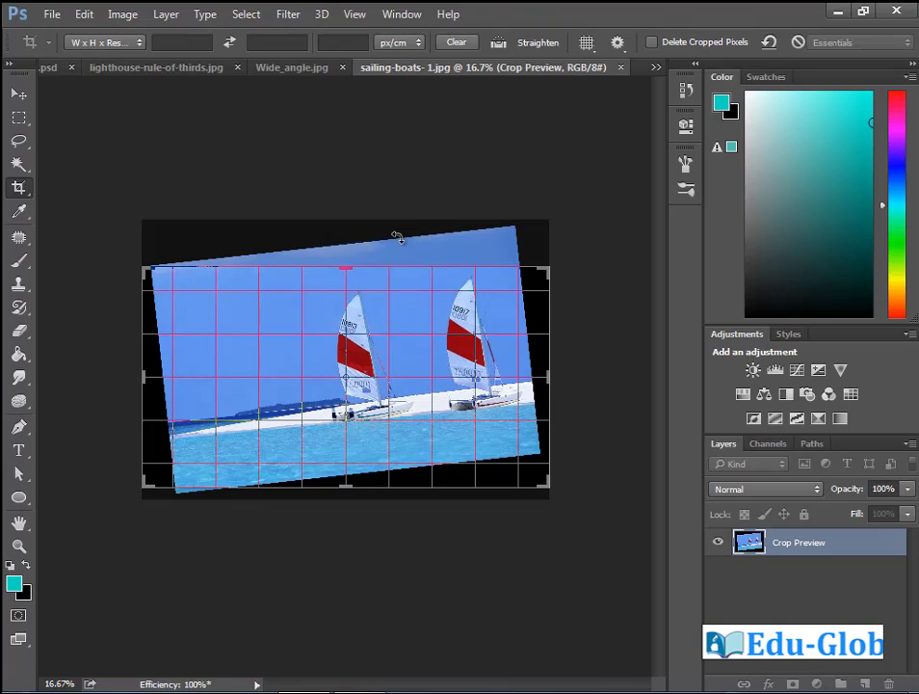
left_click_drag(398, 237, 411, 250)
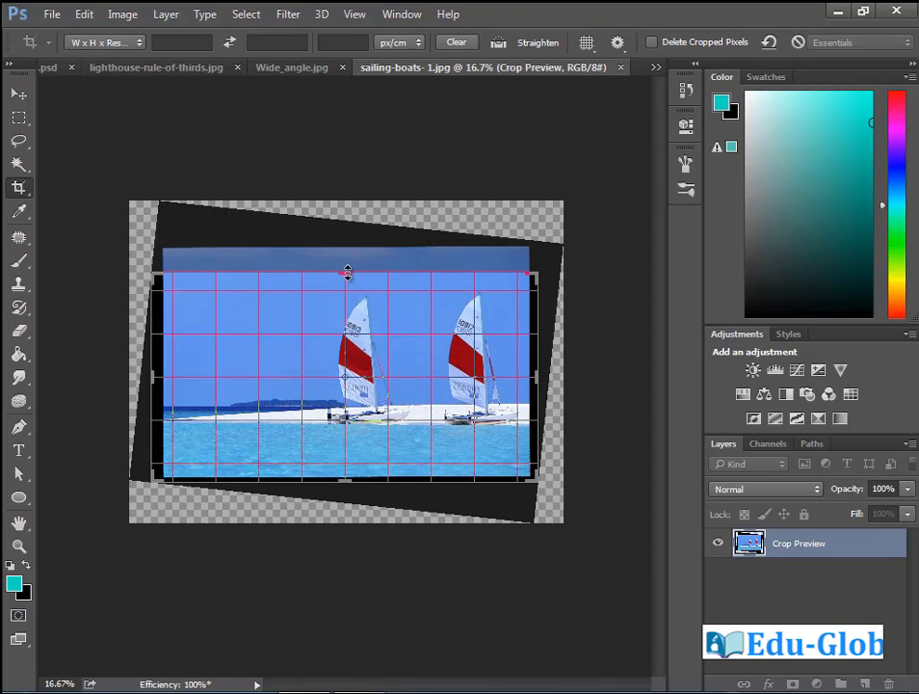
Fit all four crop box edges to the leveled sailing-boats photo, excluding the black border, and apply the crop
left_click_drag(346, 273, 353, 258)
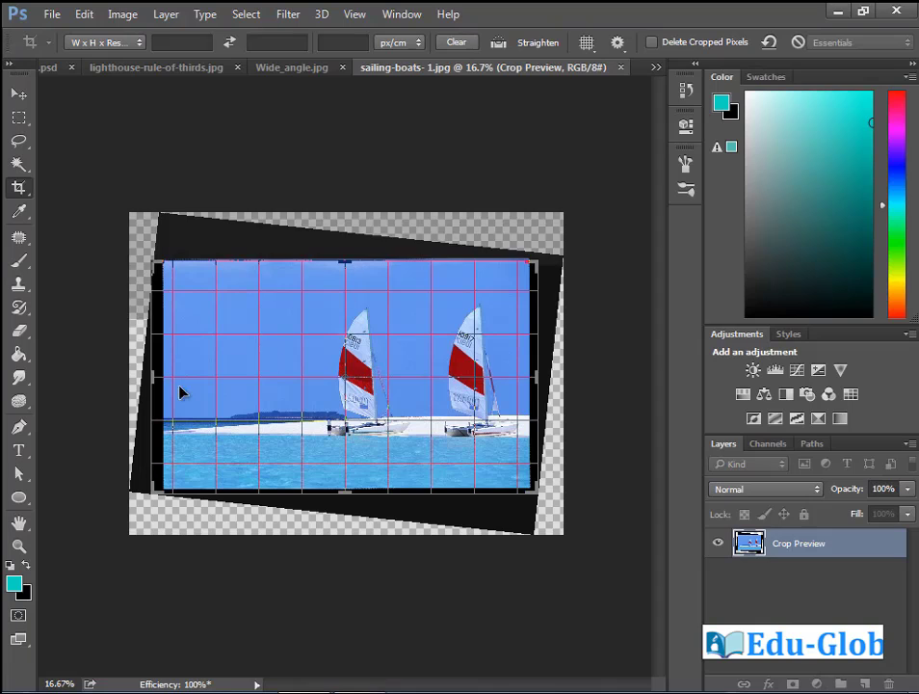
left_click_drag(152, 379, 160, 380)
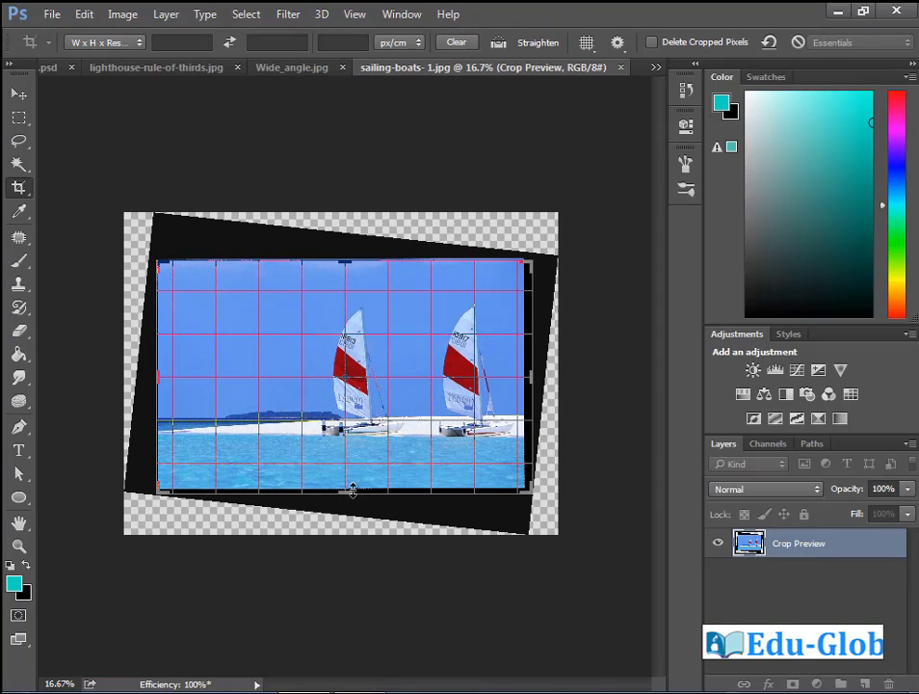
left_click_drag(349, 490, 353, 487)
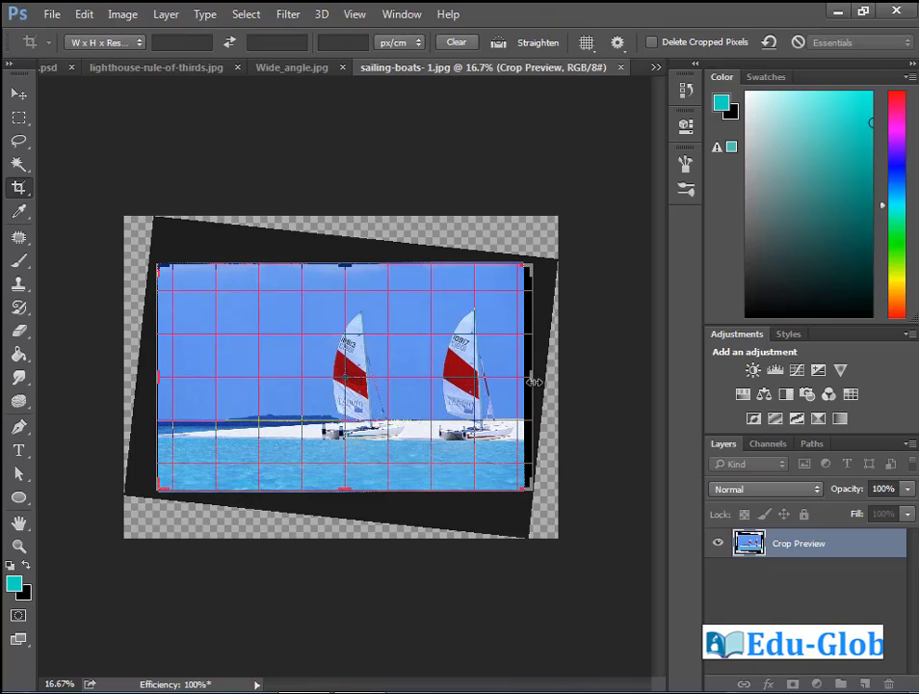
left_click_drag(531, 383, 529, 379)
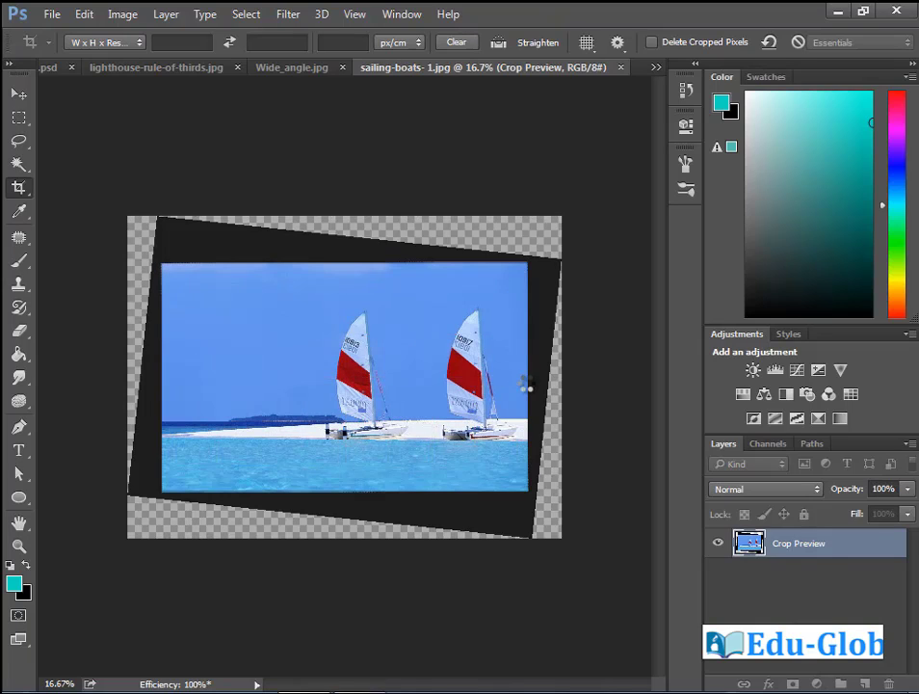
key("Return")
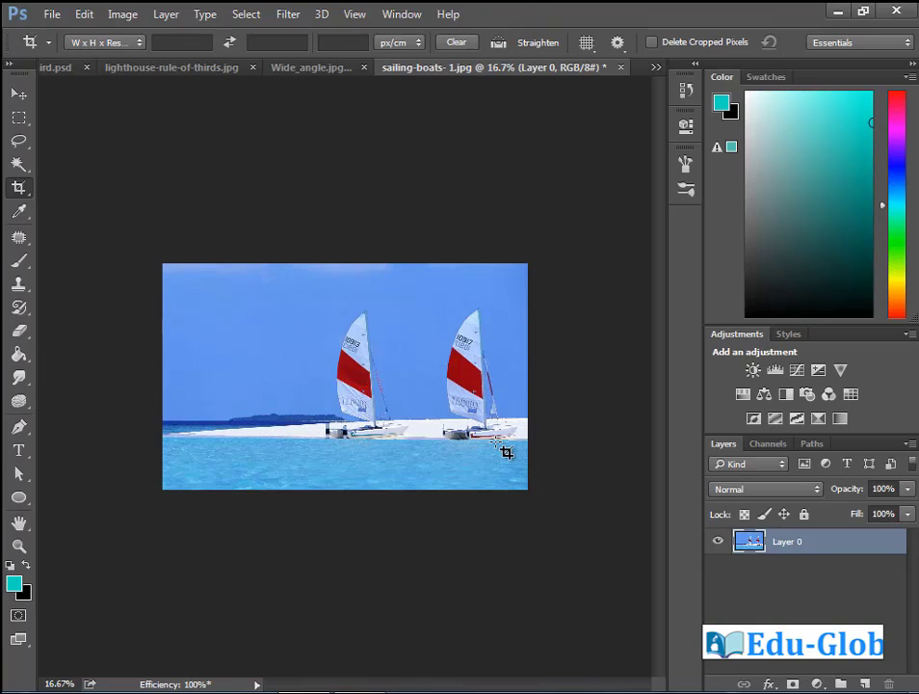
Undo the manual crop and generate an automatically cropped and straightened copy of the sailing-boats photo
key("ctrl+z")
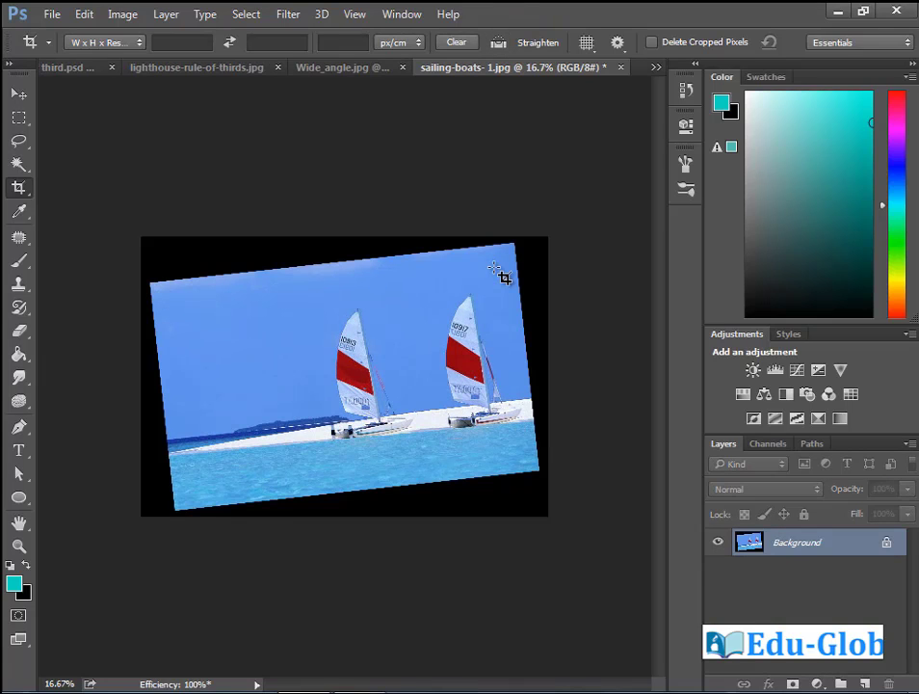
left_click(53, 15)
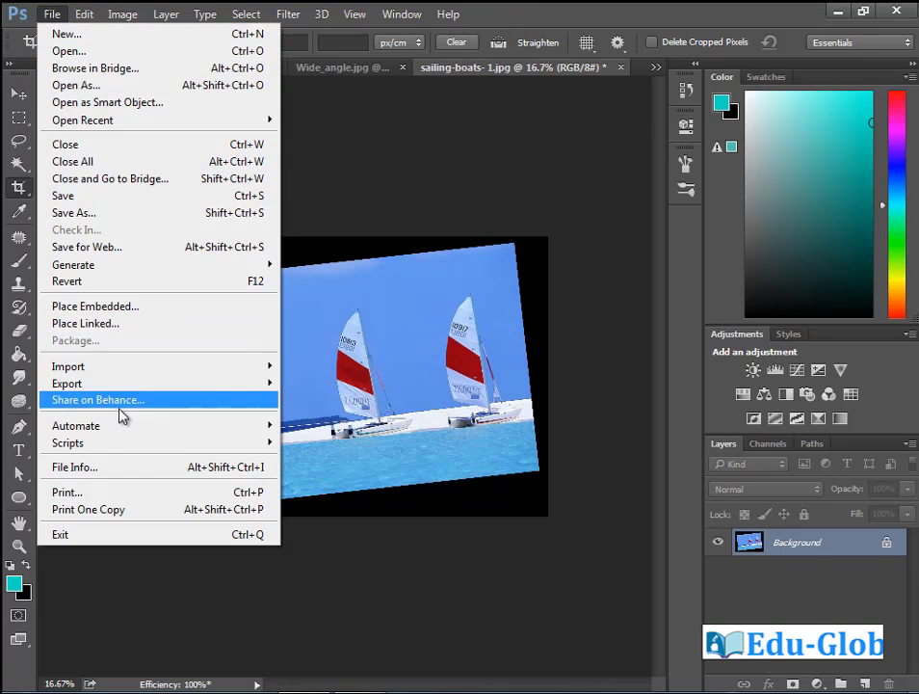
mouse_move(126, 433)
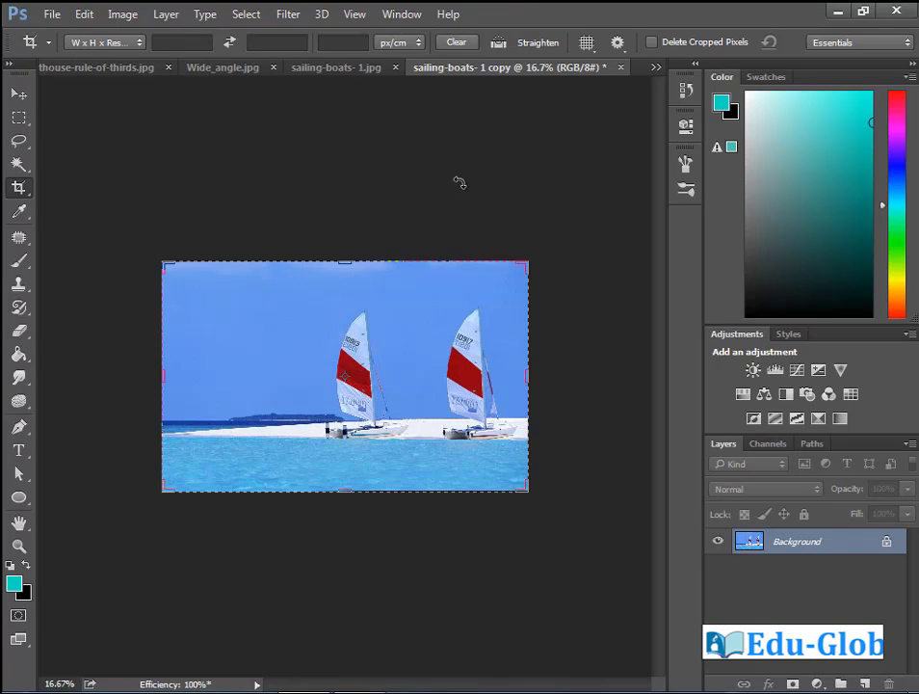
Float the original and the straightened copy in separate windows, enlarge the copy to 25%, and place it over the original
left_click_drag(489, 73, 366, 145)
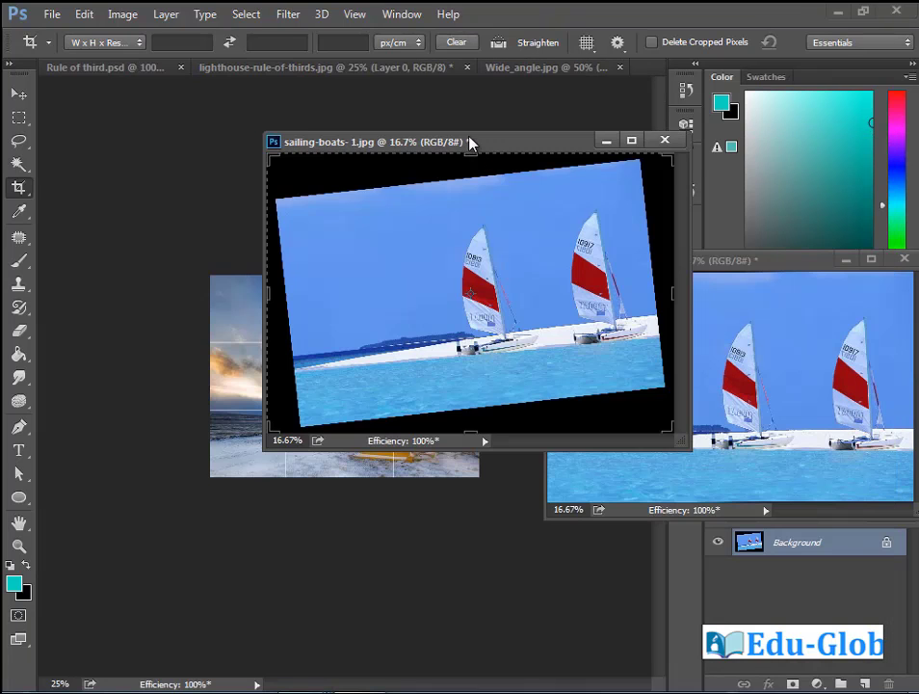
left_click_drag(471, 143, 266, 198)
left_click_drag(644, 262, 344, 218)
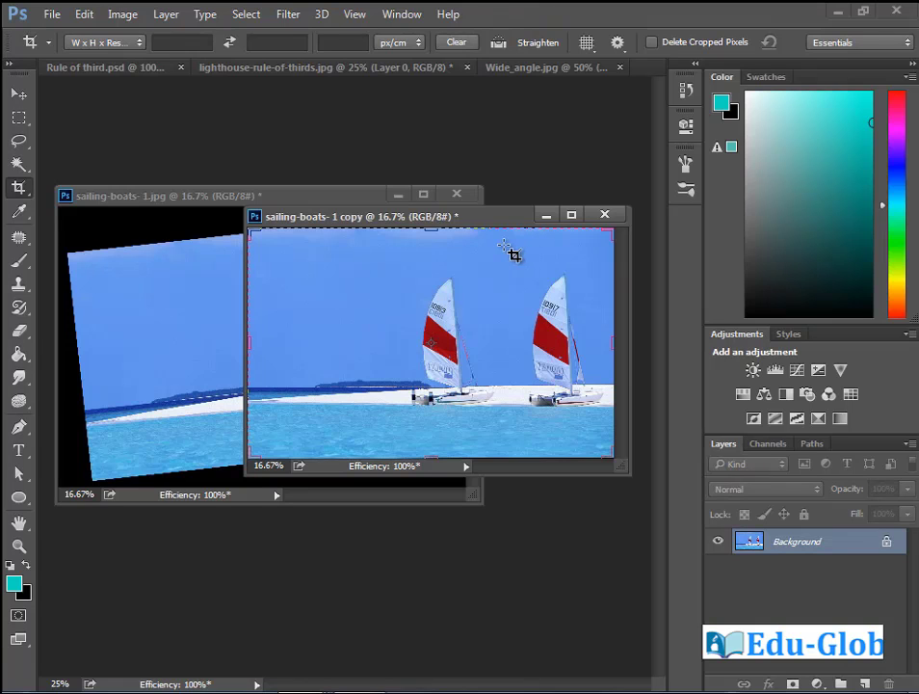
key("ctrl+plus")
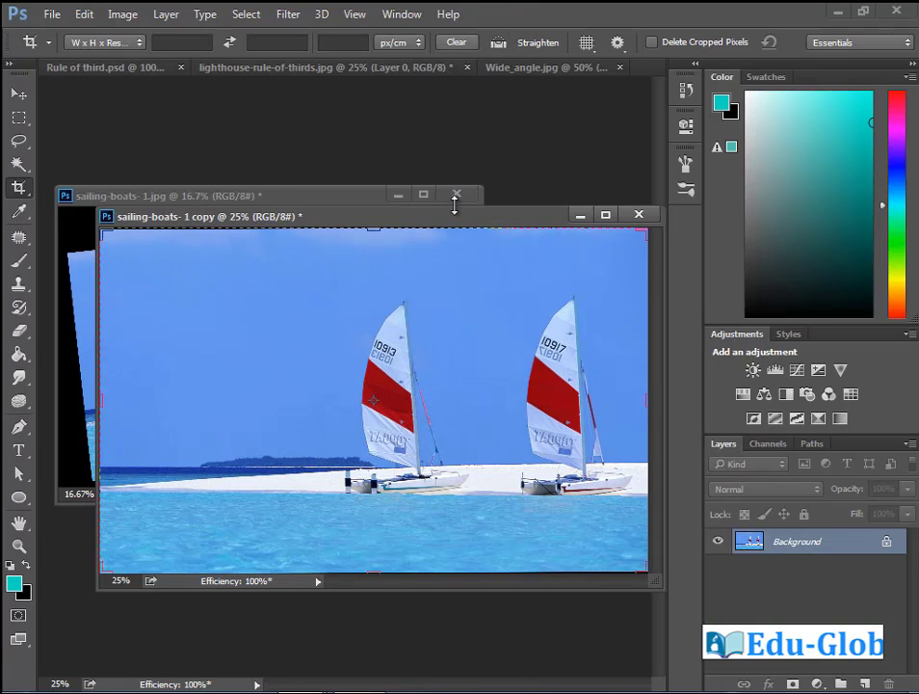
left_click_drag(454, 215, 412, 190)
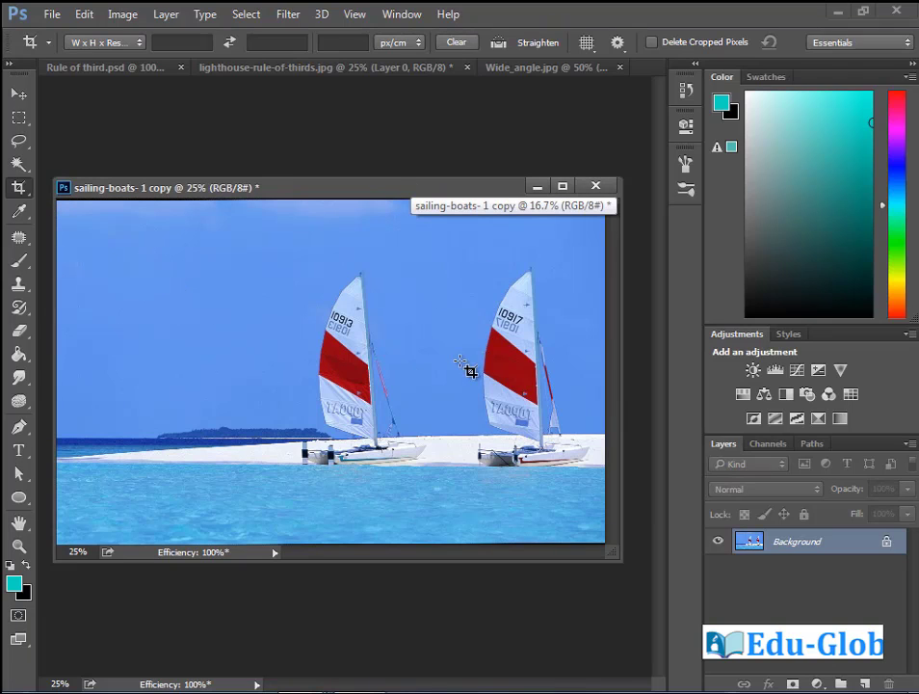
Select the entire sky in the straightened copy with the Magic Wand, adding the pale clouds and upper corners
left_click(19, 165)
left_click(213, 322)
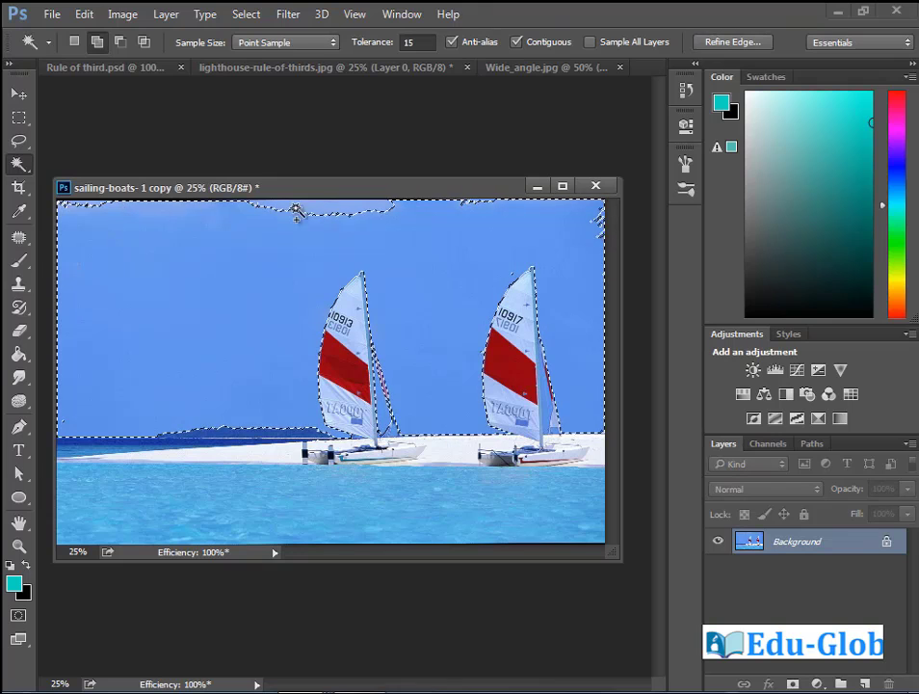
left_click(332, 205)
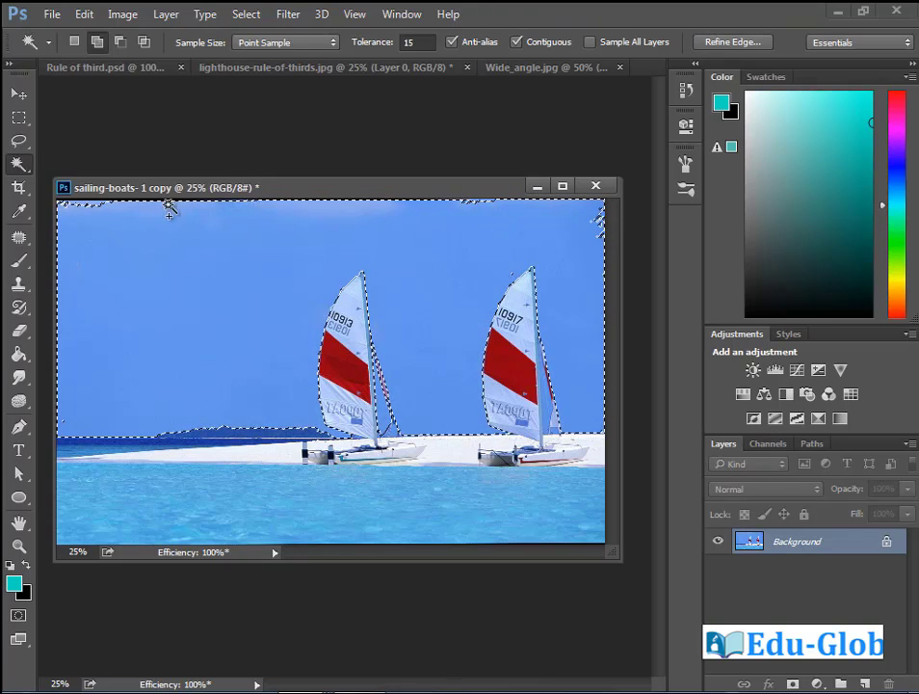
left_click(58, 203)
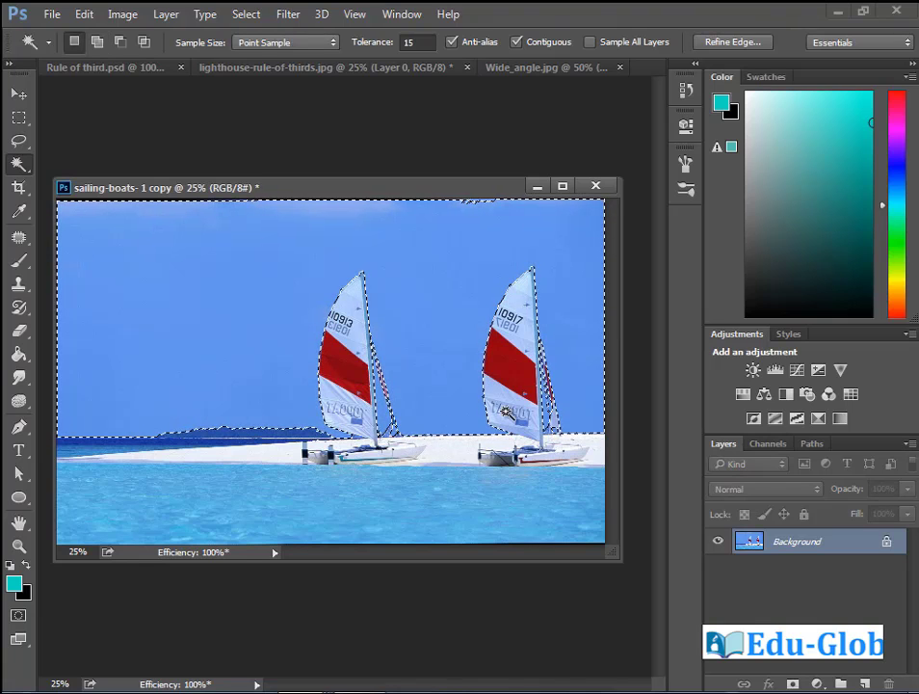
Open the sky image and float it in its own window beside the sailing-boats copy
left_click_drag(263, 187, 285, 188)
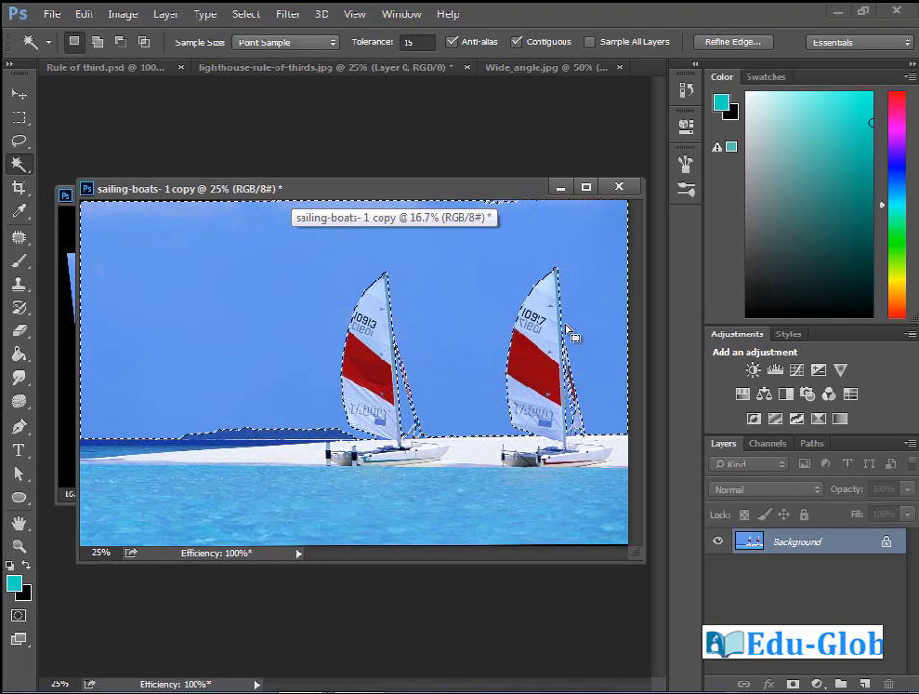
key("ctrl+o")
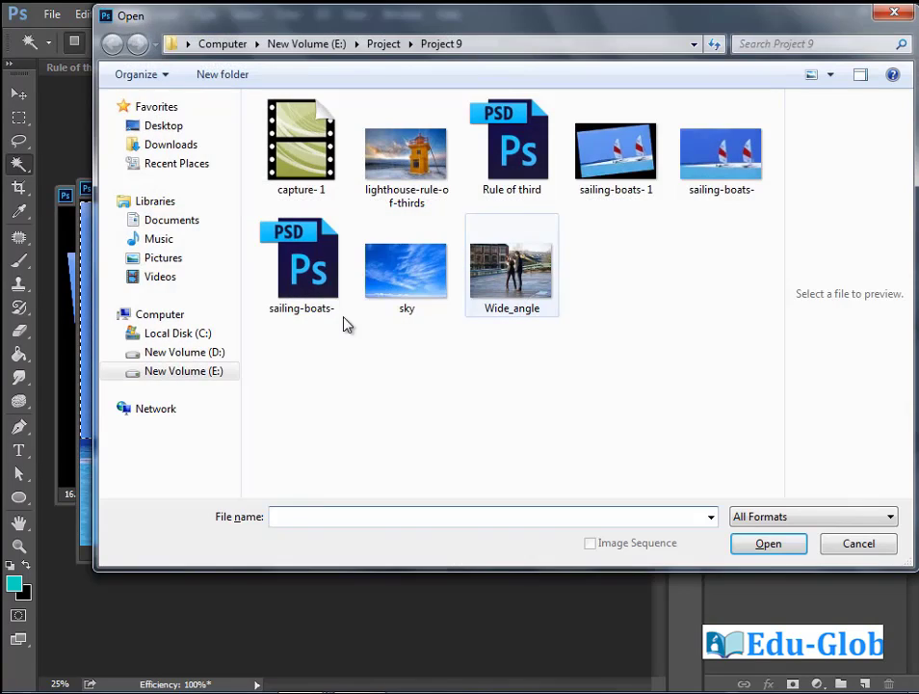
left_click(427, 283)
double_click(427, 284)
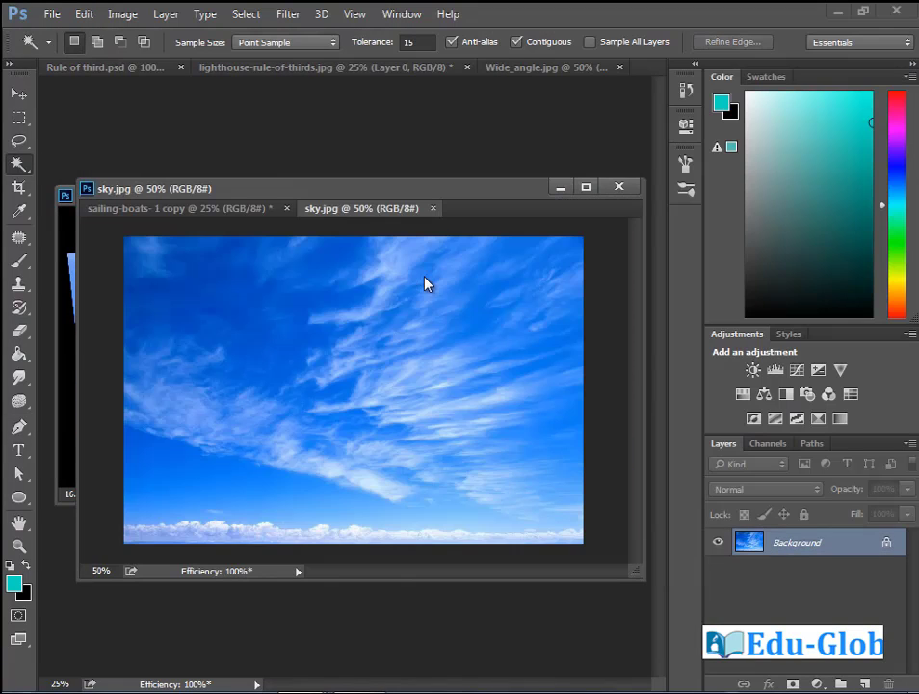
left_click_drag(376, 219, 284, 264)
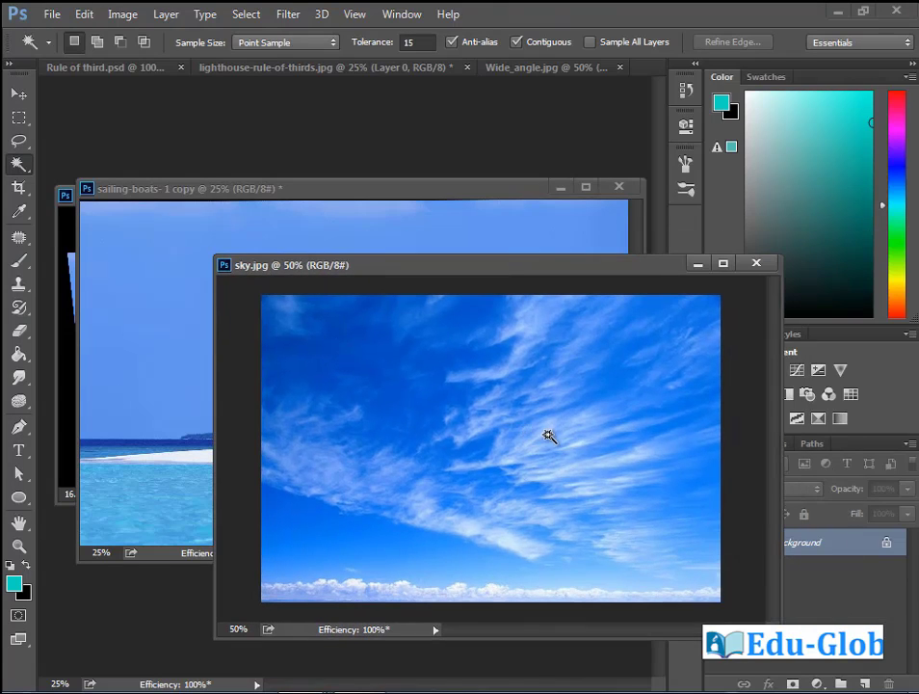
Select the whole sky.jpg image and shift its window slightly
left_click(244, 14)
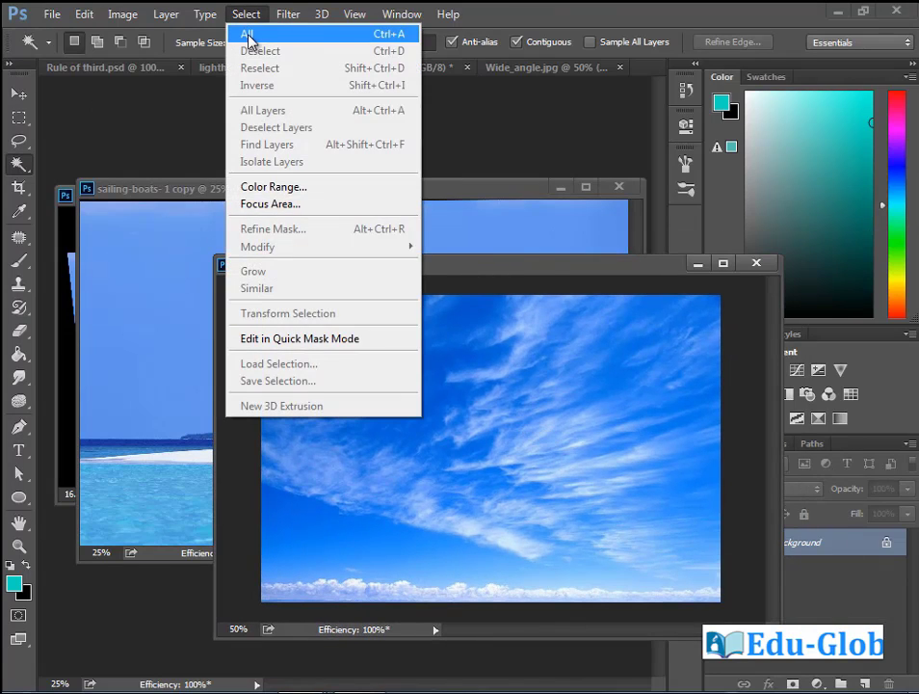
left_click(247, 36)
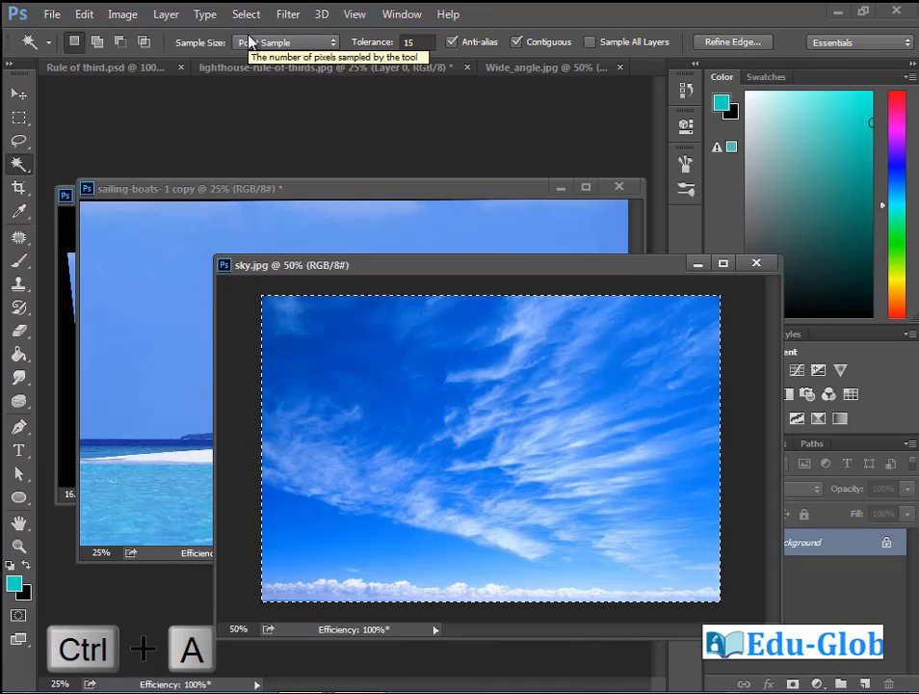
left_click_drag(478, 273, 490, 279)
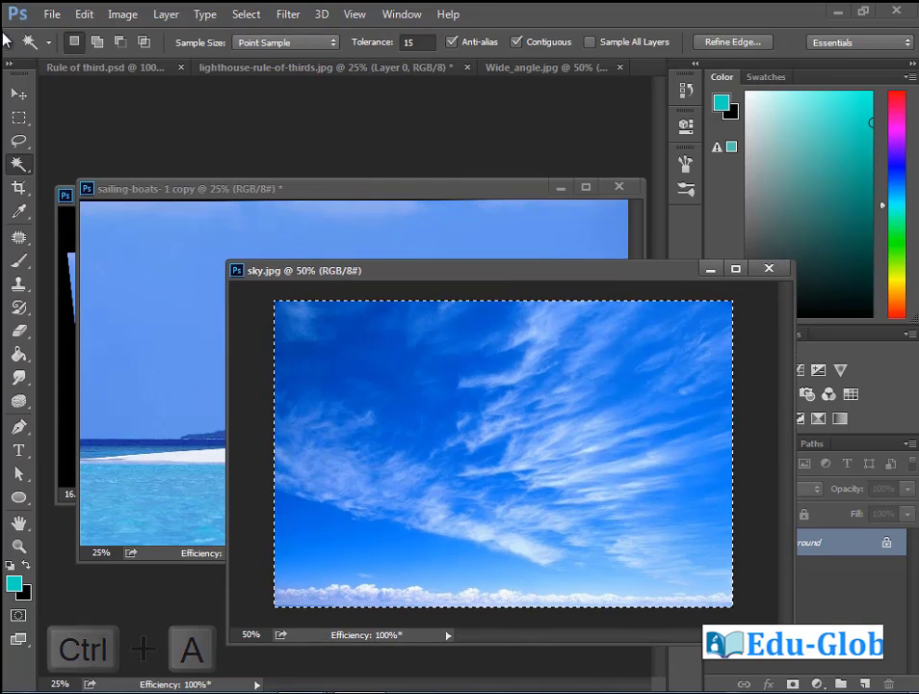
Copy the selected sky.jpg image and place it inside the sailing-boats copy's sky selection with Paste Into
left_click(83, 15)
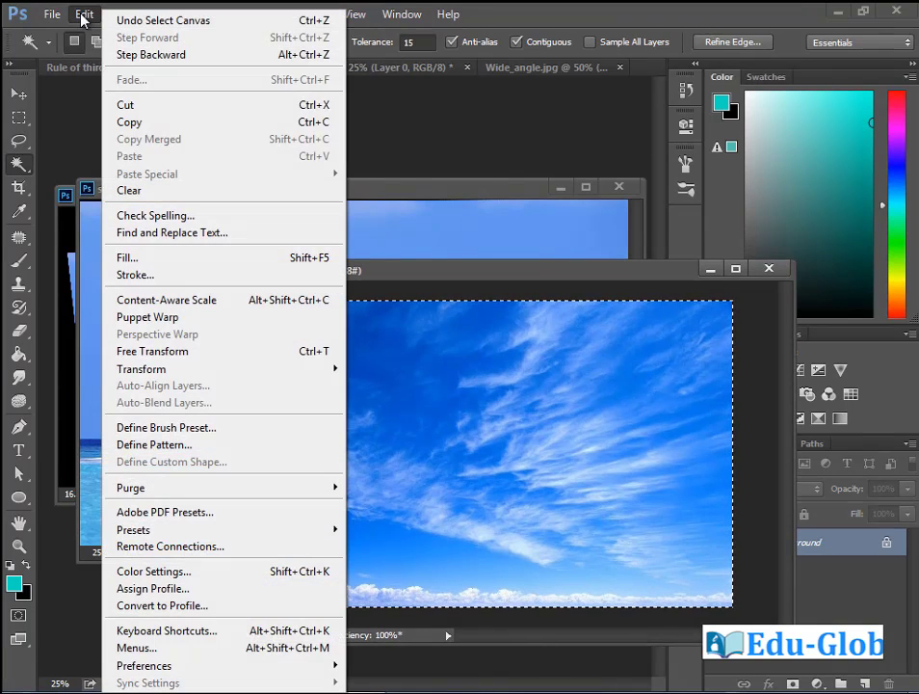
left_click(140, 126)
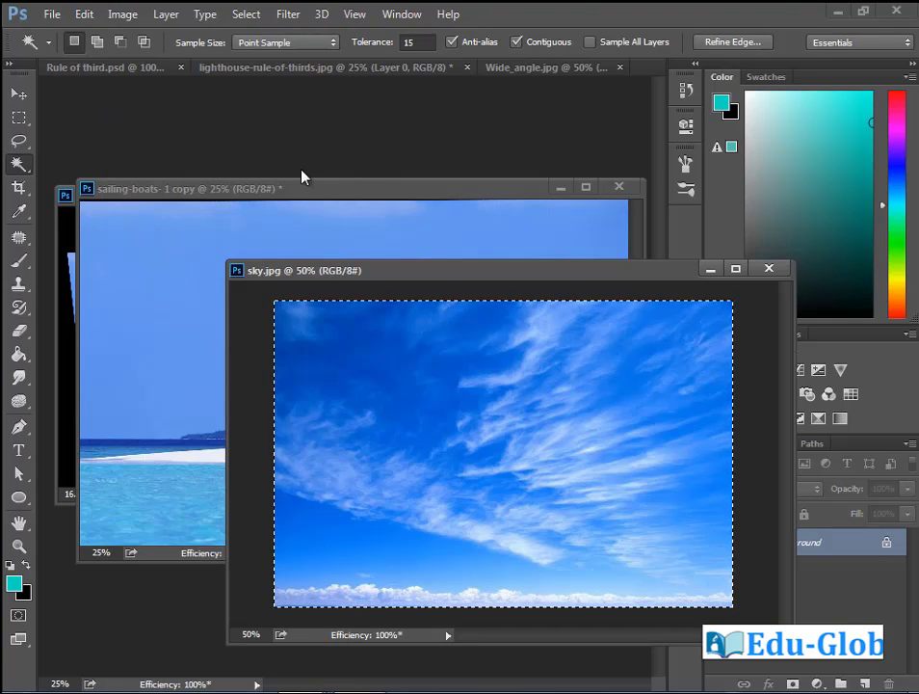
left_click_drag(318, 195, 311, 177)
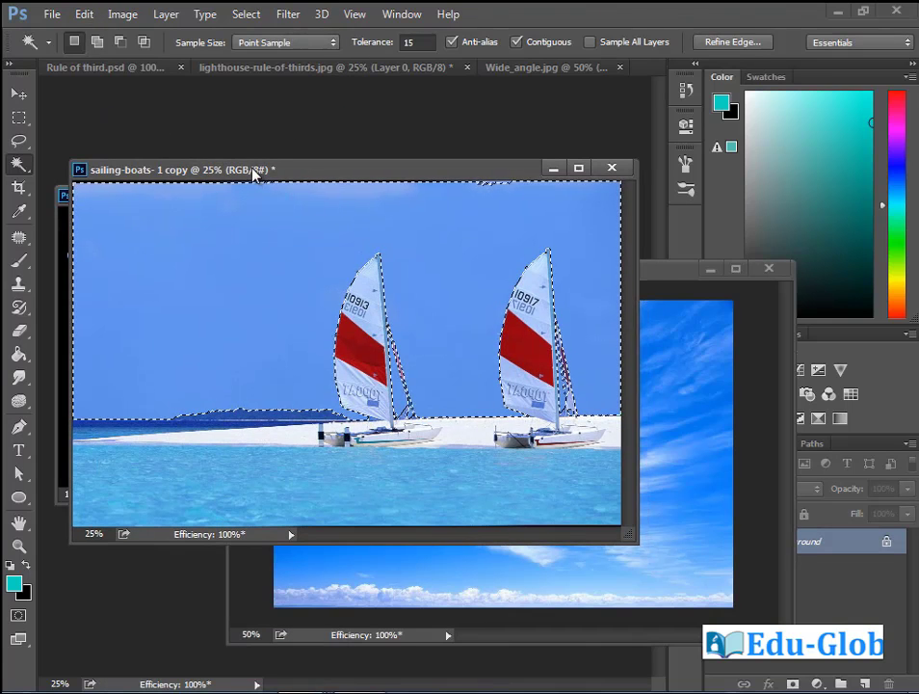
left_click_drag(255, 171, 287, 160)
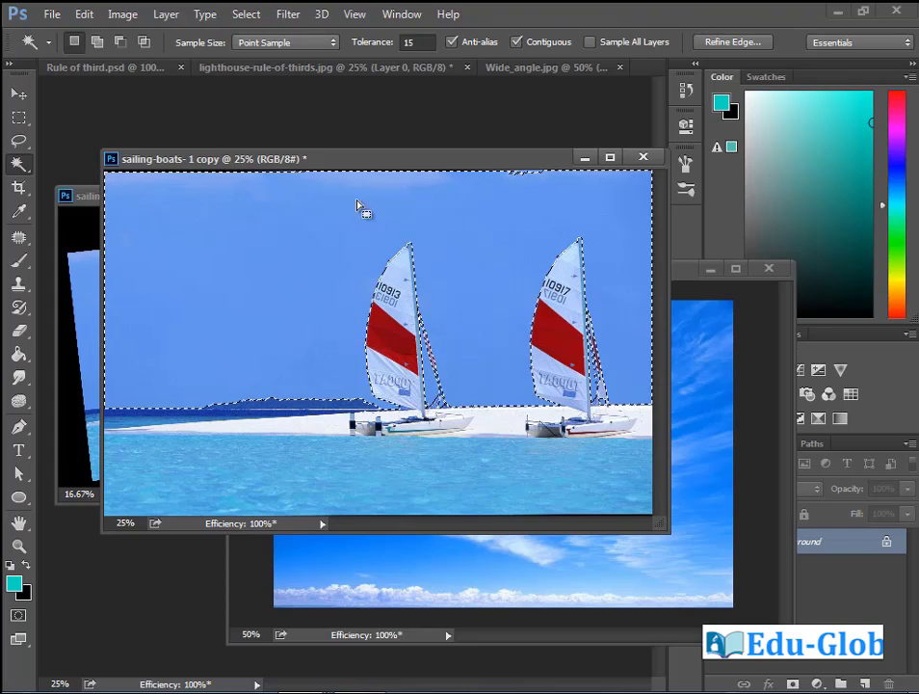
left_click(83, 22)
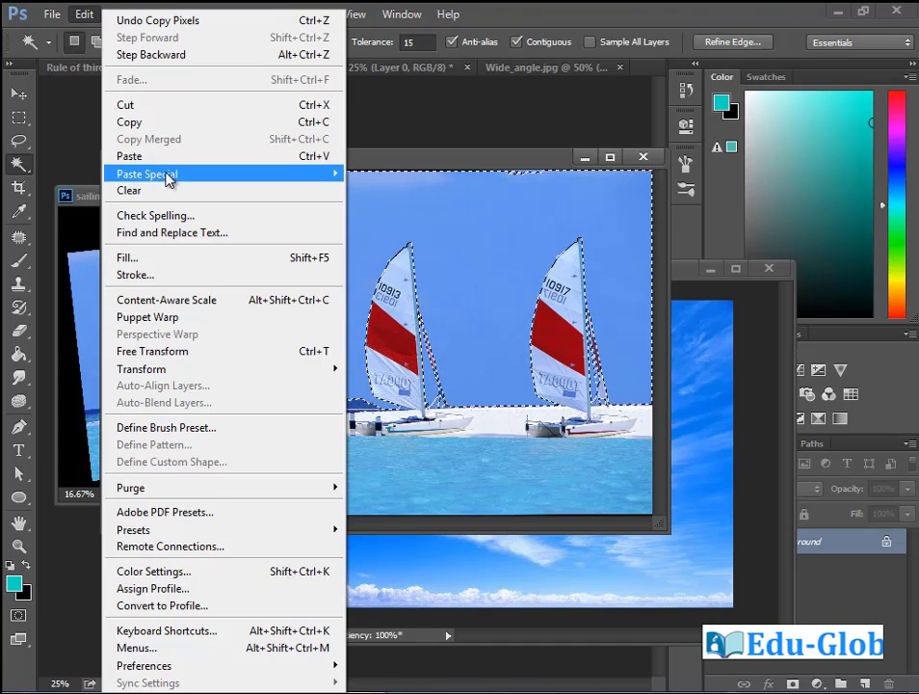
mouse_move(169, 179)
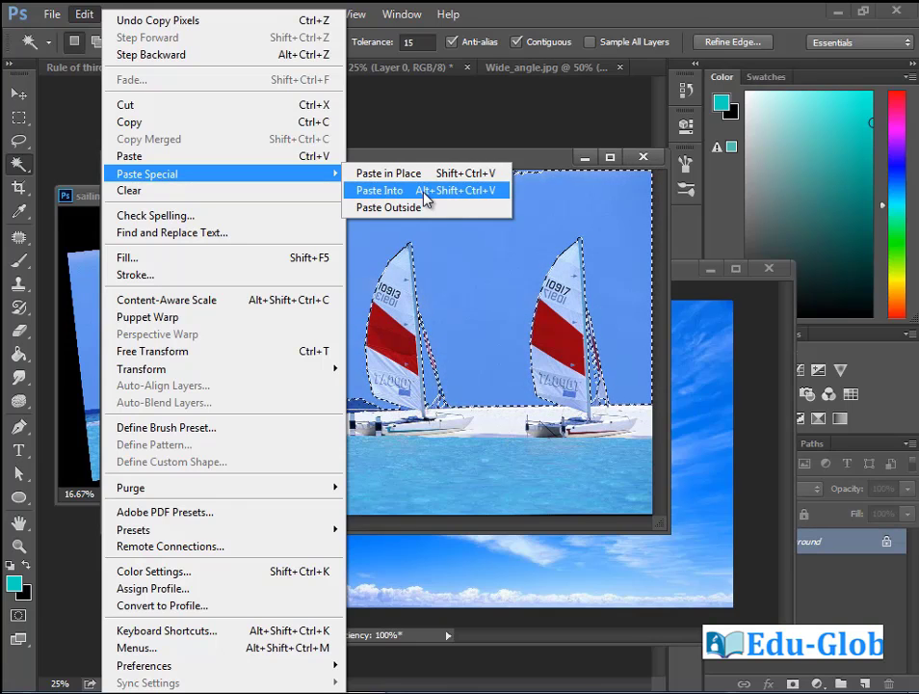
left_click(410, 199)
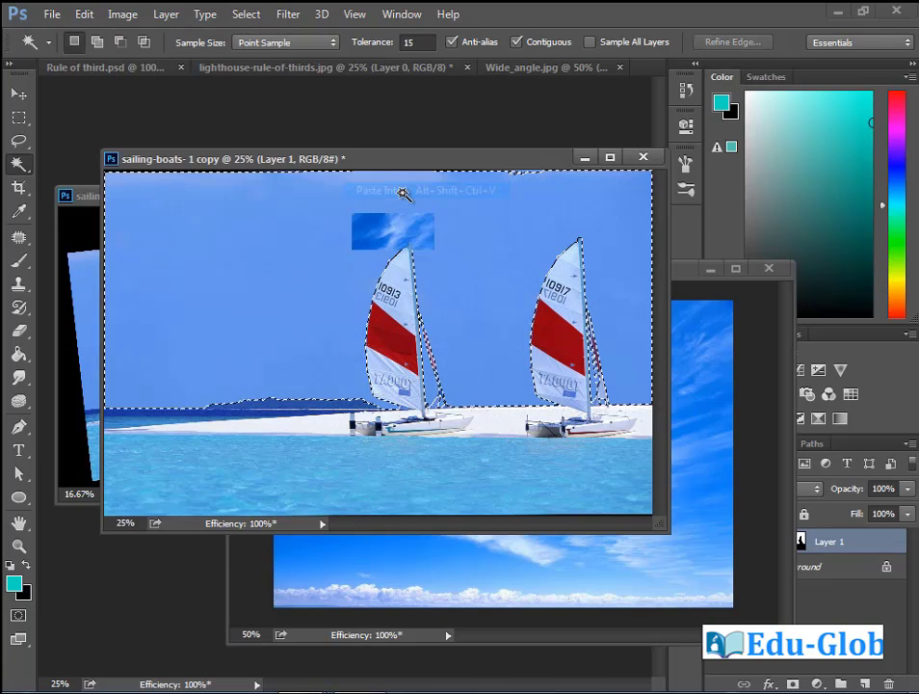
Rearrange the sailing-boats copy and sky.jpg windows, reselect all of sky.jpg, and return to the sailing-boats copy
left_click_drag(461, 162, 439, 158)
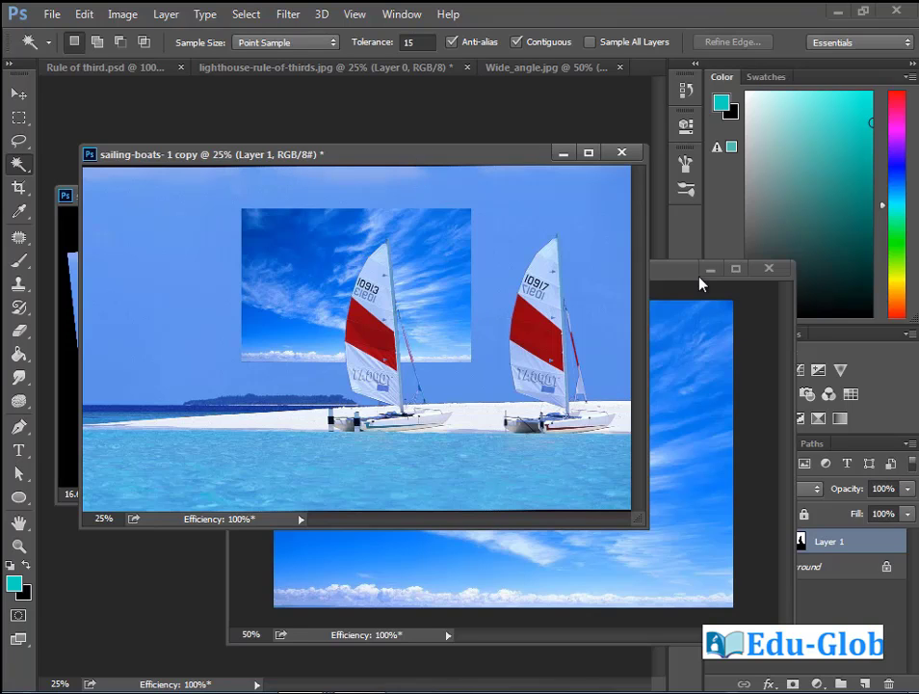
left_click_drag(699, 276, 698, 294)
key("ctrl+a")
left_click(418, 154)
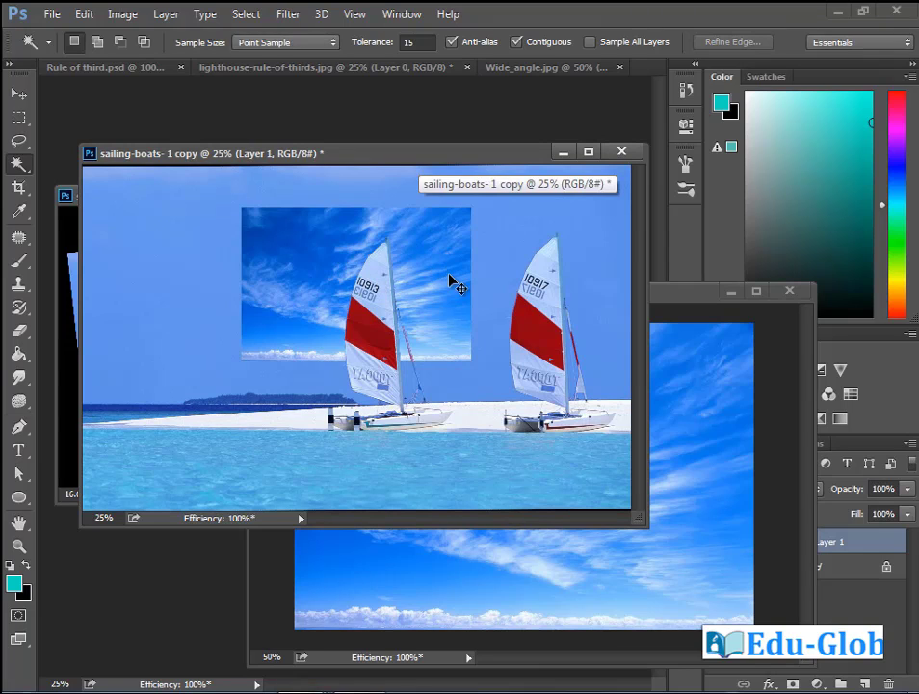
Scale the pasted sky to about 243% with Free Transform, shift it slightly up and left, and apply the transform
key("ctrl+t")
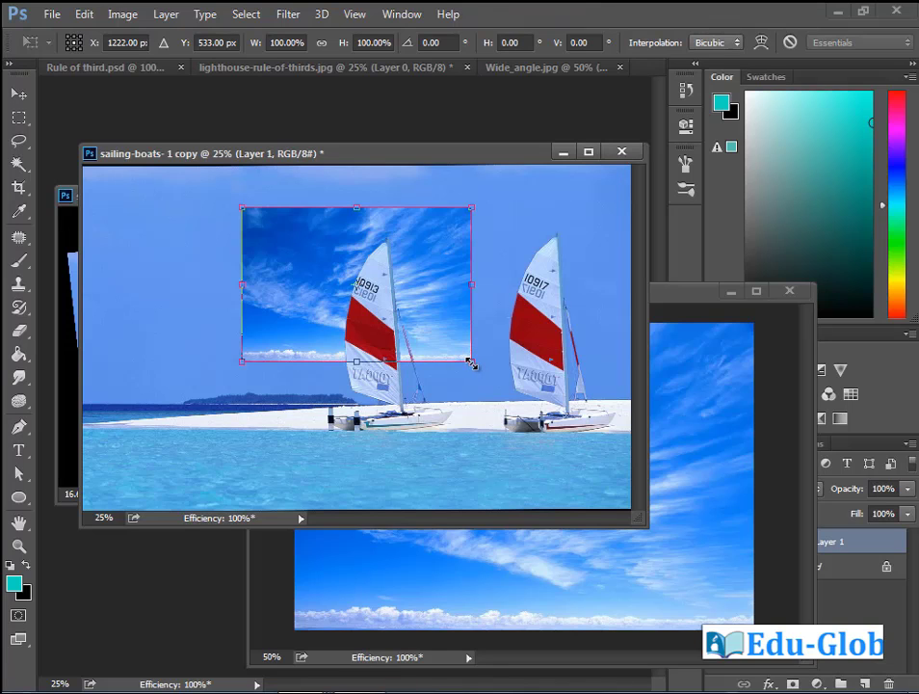
left_click_drag(471, 363, 636, 469)
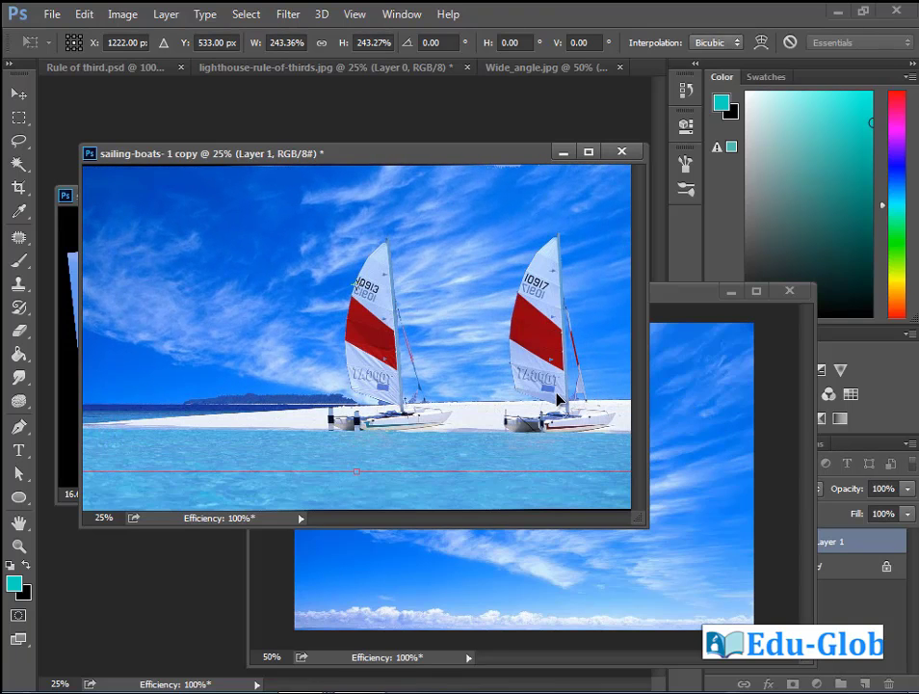
key("ctrl+minus")
key("ctrl+minus")
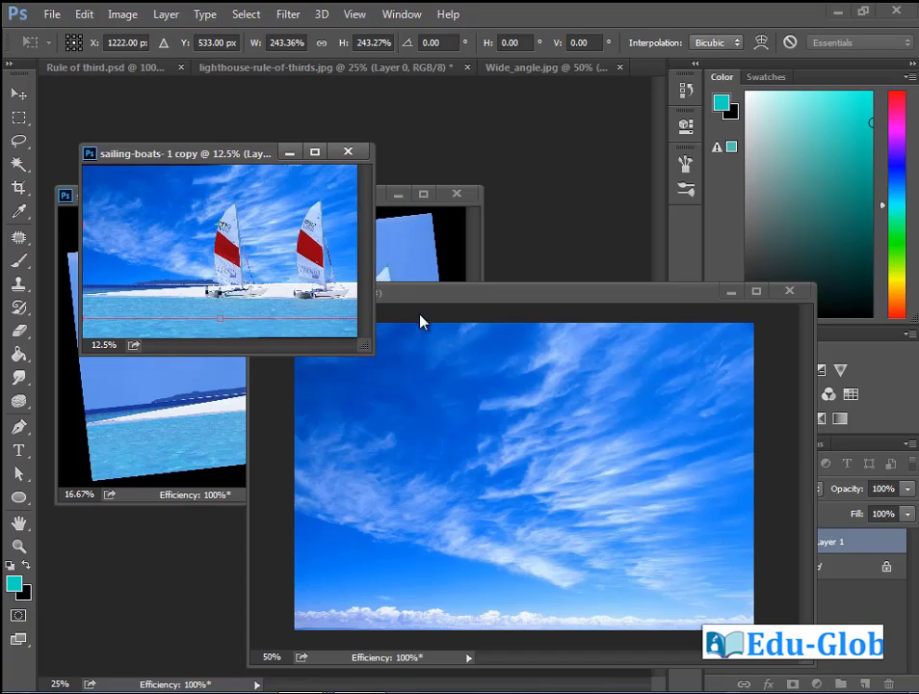
left_click_drag(375, 358, 582, 583)
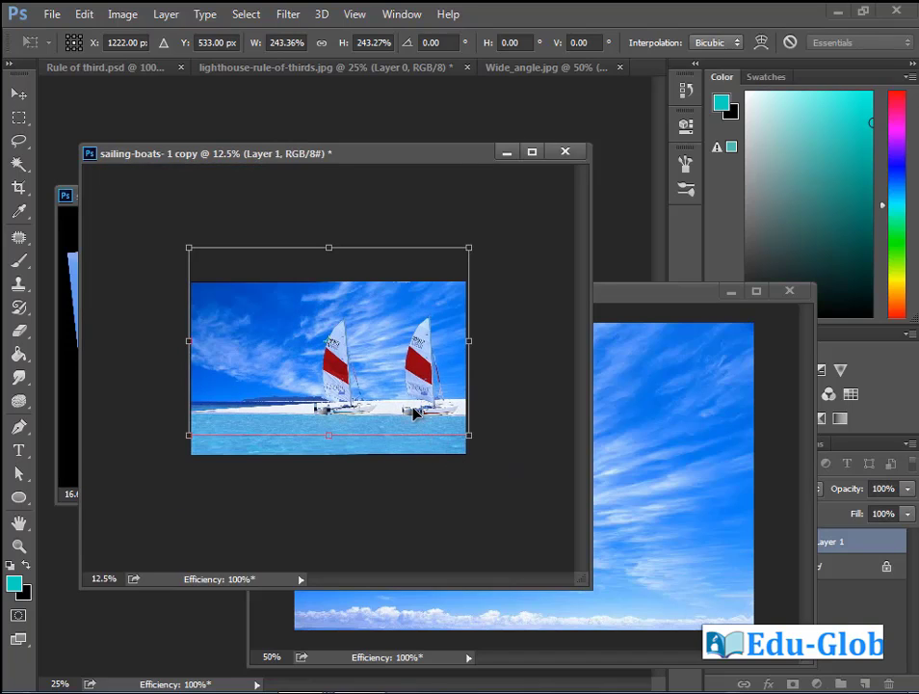
left_click_drag(414, 406, 410, 401)
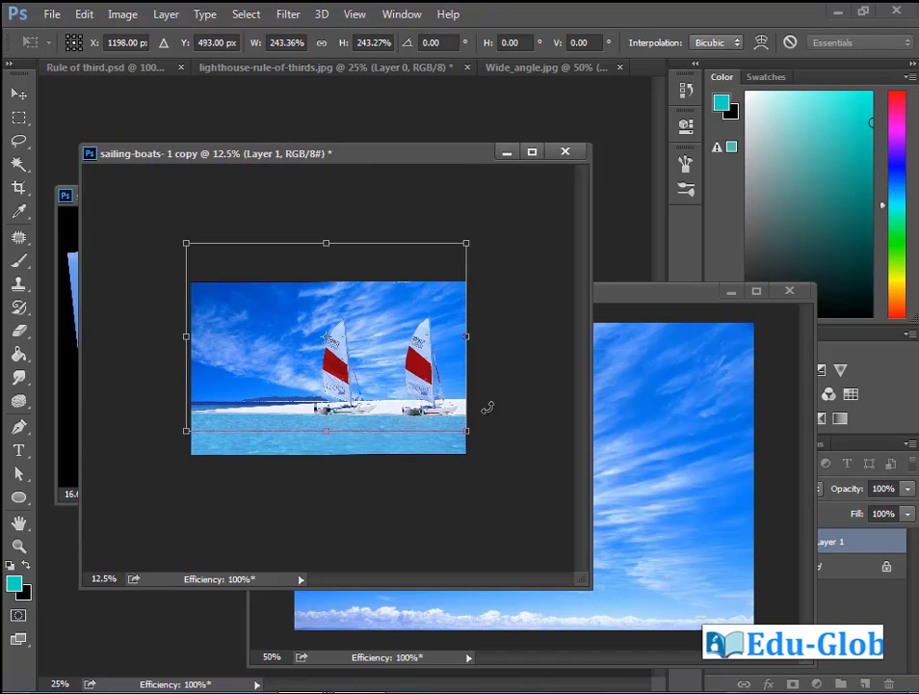
key("Return")
key("w")
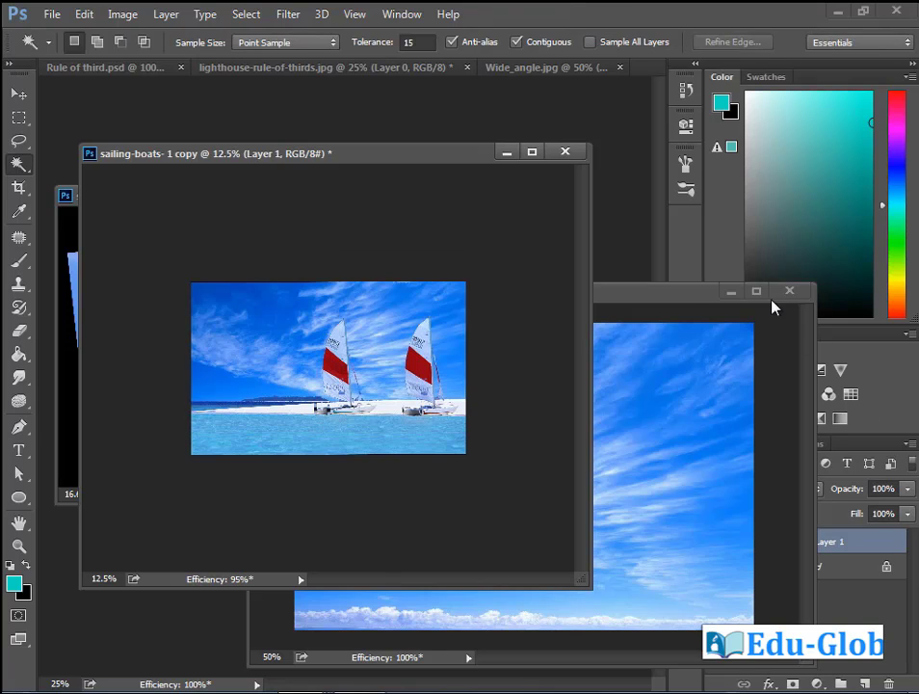
Move the sky.jpg window aside and reduce the opacity of Layer 1 in the sailing-boats copy to 66%
left_click_drag(771, 299, 519, 353)
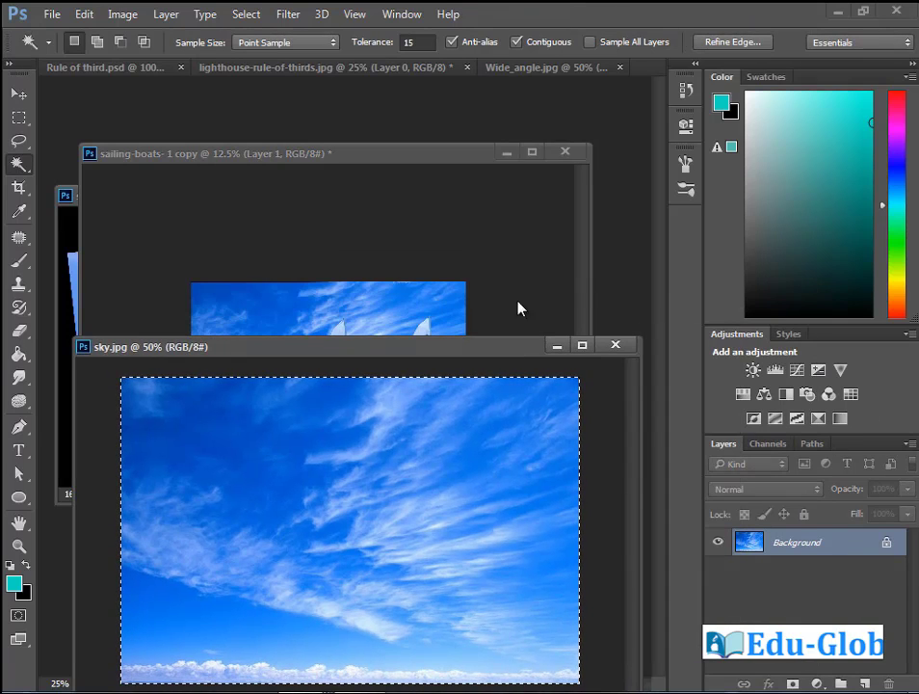
left_click(518, 308)
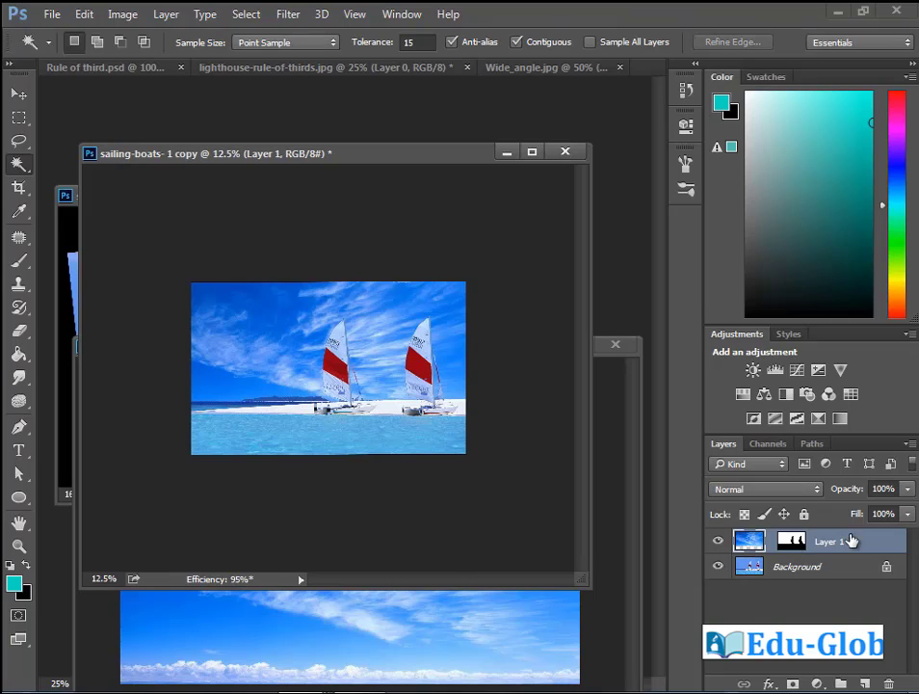
left_click(907, 488)
left_click_drag(903, 512, 894, 512)
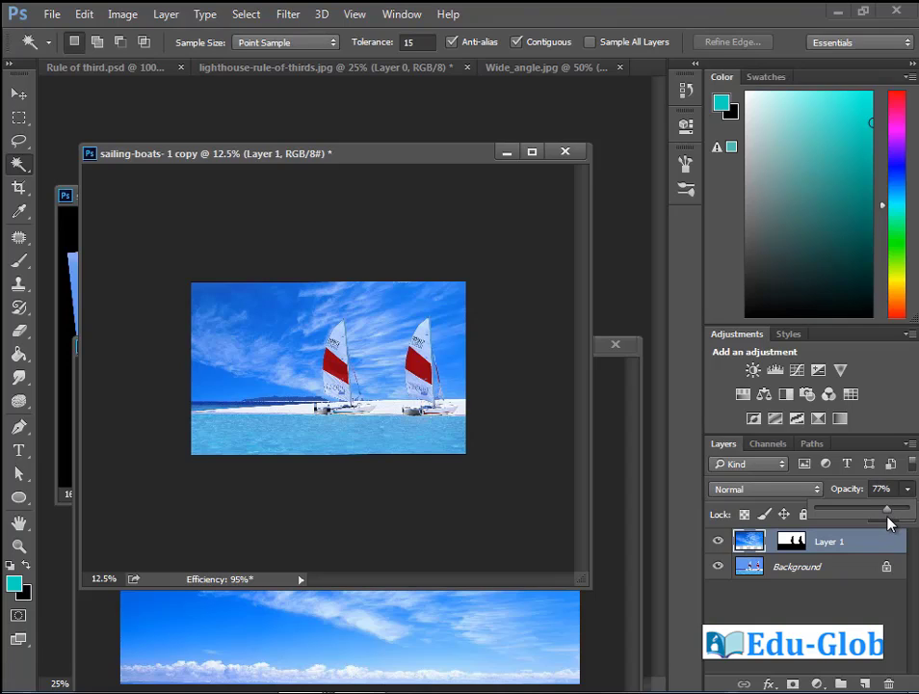
left_click_drag(886, 522, 876, 511)
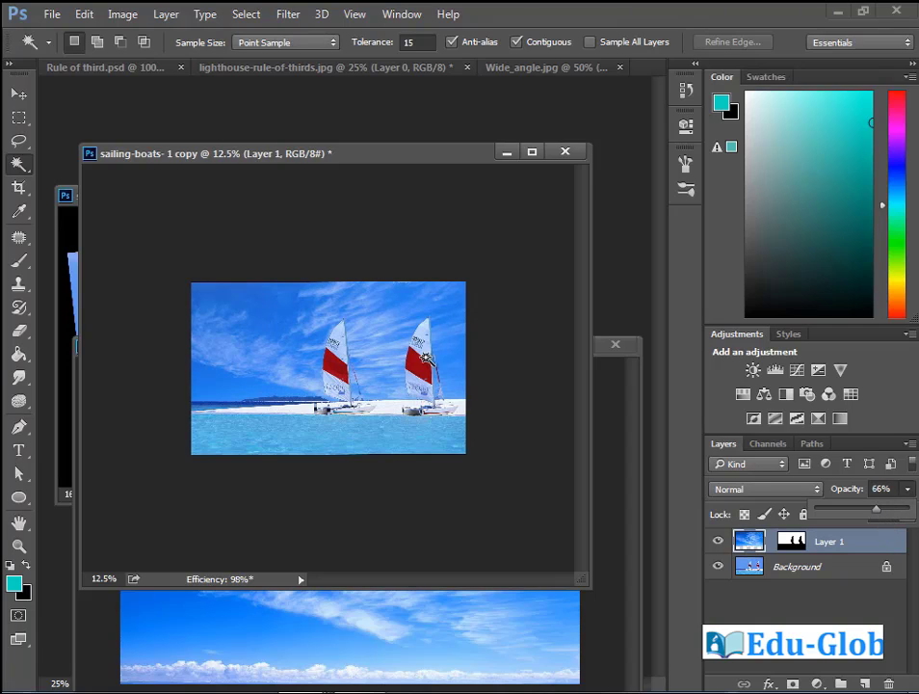
Saturate the red stripe of the sail numbered 10917 on the Background layer with the Sponge tool at 50% flow
key("ctrl+plus")
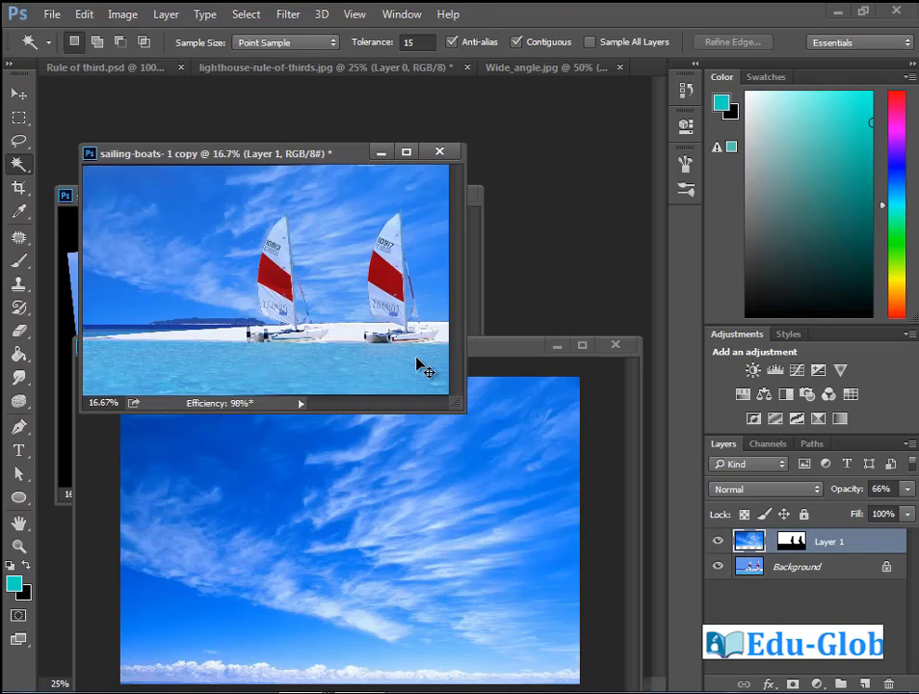
left_click_drag(299, 157, 441, 246)
left_click_drag(606, 499, 688, 639)
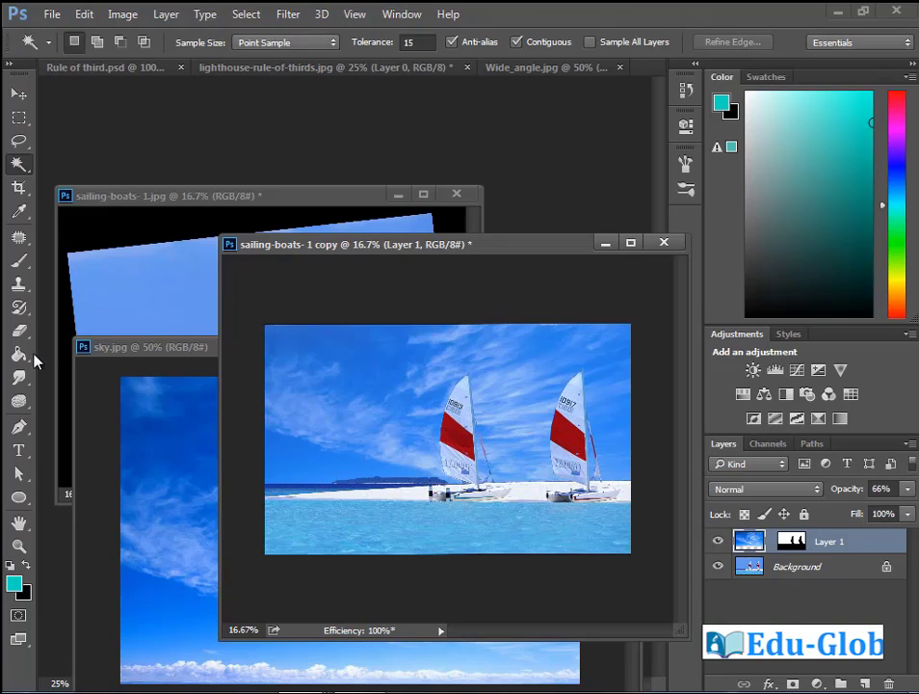
key("o")
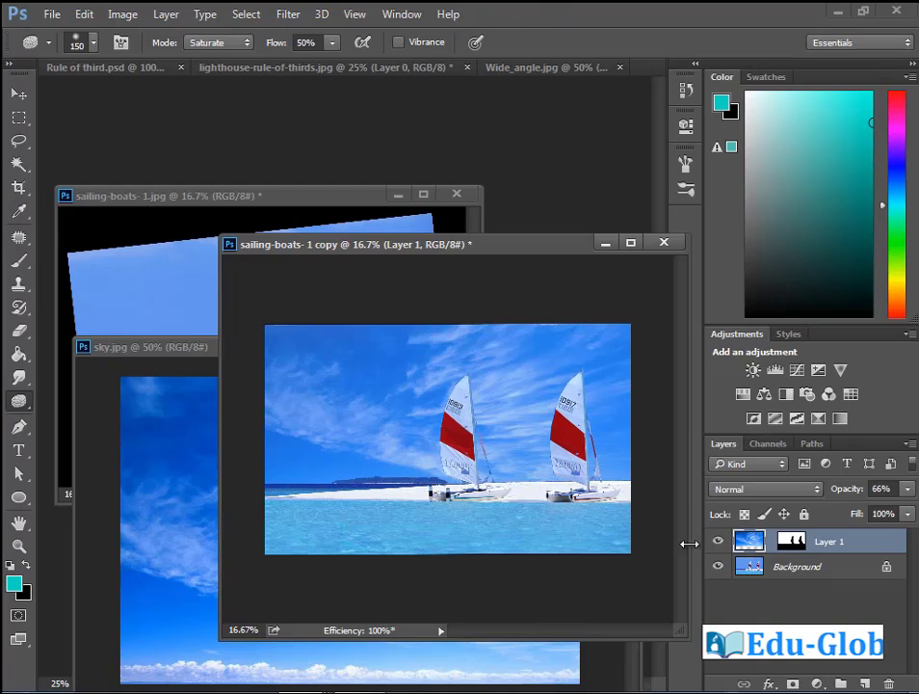
left_click(810, 568)
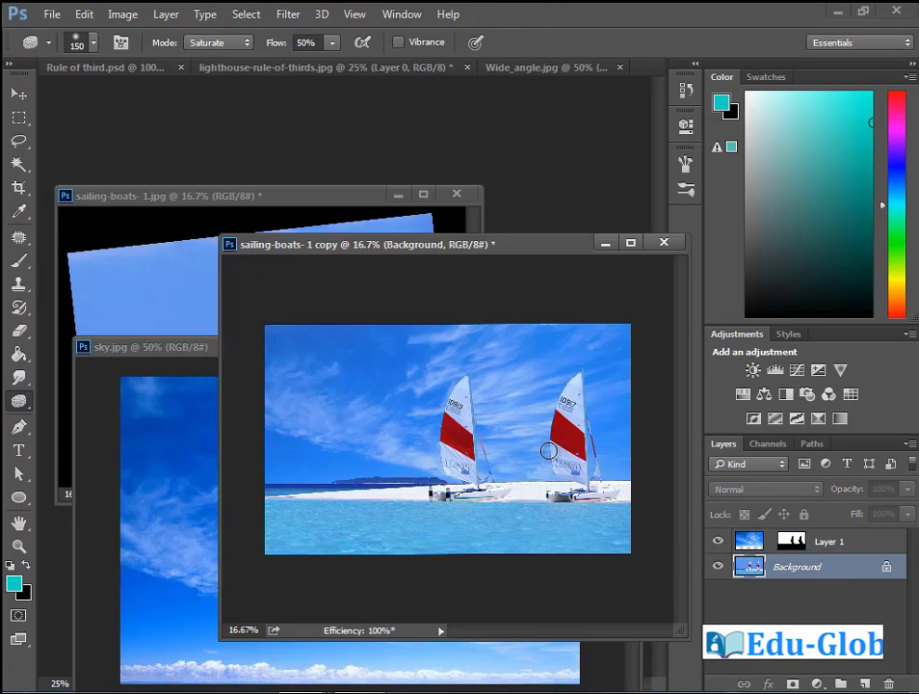
key("ctrl+space")
left_click_drag(513, 368, 620, 487)
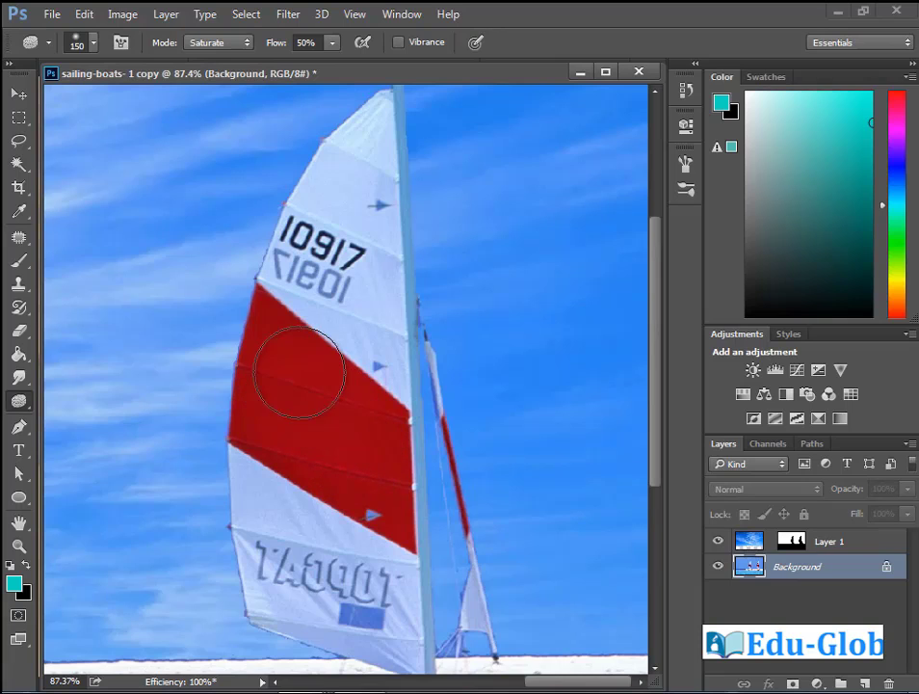
mouse_move(312, 376)
left_mouse_down()
mouse_move(279, 334)
mouse_move(275, 365)
mouse_move(327, 450)
mouse_move(280, 415)
mouse_move(379, 479)
mouse_move(387, 452)
mouse_move(341, 461)
mouse_move(298, 361)
mouse_move(288, 362)
mouse_move(299, 413)
mouse_move(274, 454)
mouse_move(303, 430)
mouse_move(254, 386)
mouse_move(367, 454)
mouse_move(386, 484)
mouse_move(312, 387)
mouse_move(382, 468)
mouse_move(335, 285)
mouse_move(343, 224)
mouse_move(388, 343)
mouse_move(377, 129)
mouse_move(357, 204)
mouse_move(401, 373)
mouse_move(291, 516)
mouse_move(356, 583)
mouse_move(280, 535)
mouse_move(381, 631)
mouse_move(357, 562)
mouse_move(310, 530)
mouse_move(281, 531)
mouse_move(397, 631)
mouse_move(375, 327)
mouse_move(322, 244)
mouse_move(376, 130)
left_mouse_up()
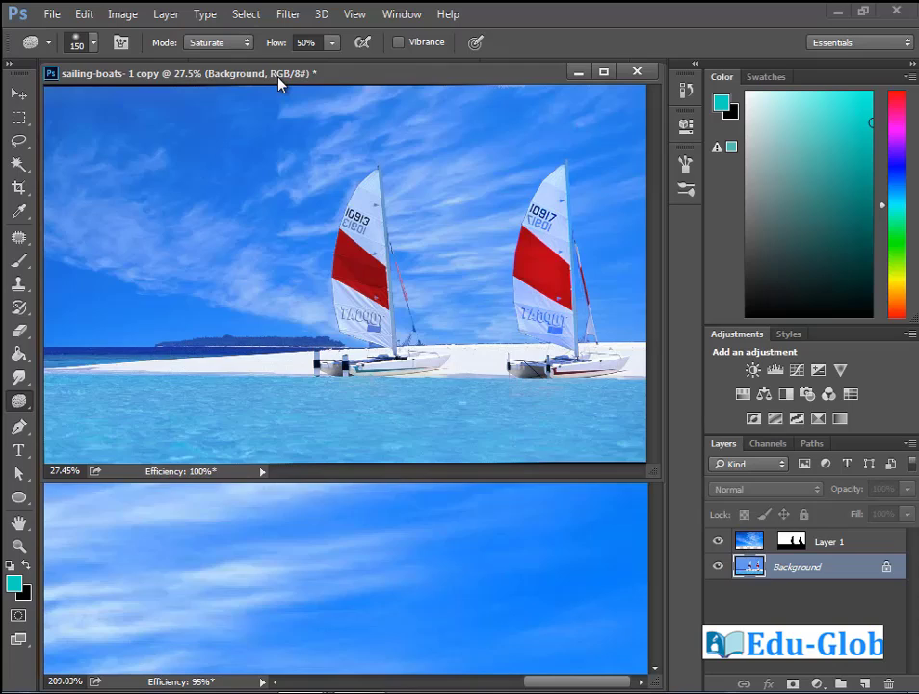
left_click_drag(279, 81, 287, 141)
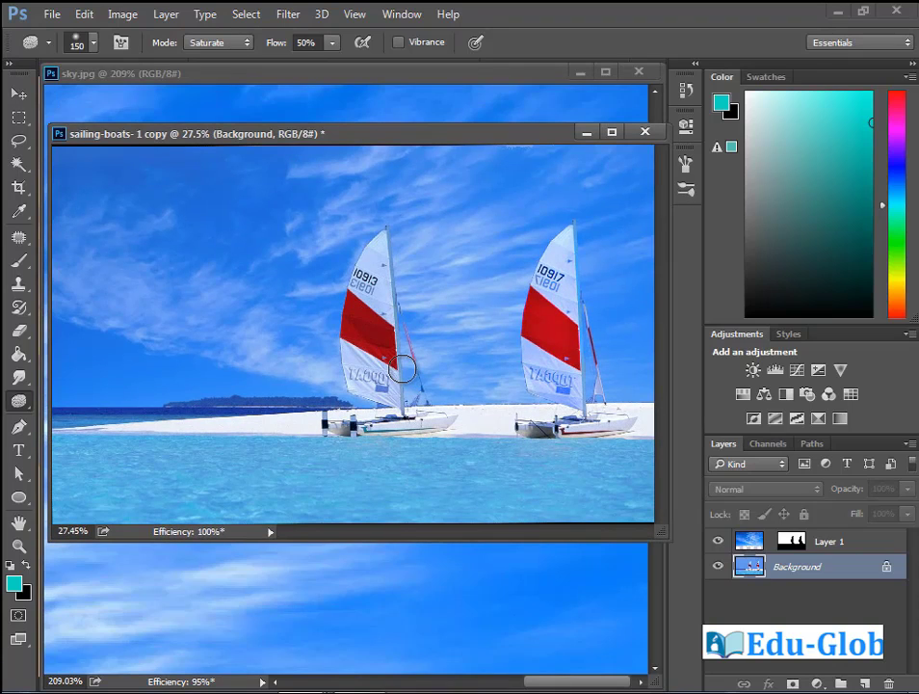
Enclose the sail numbered 10913 in a rectangular marquee, open Replace Color, and move the dialog clear of the boat
left_click(20, 123)
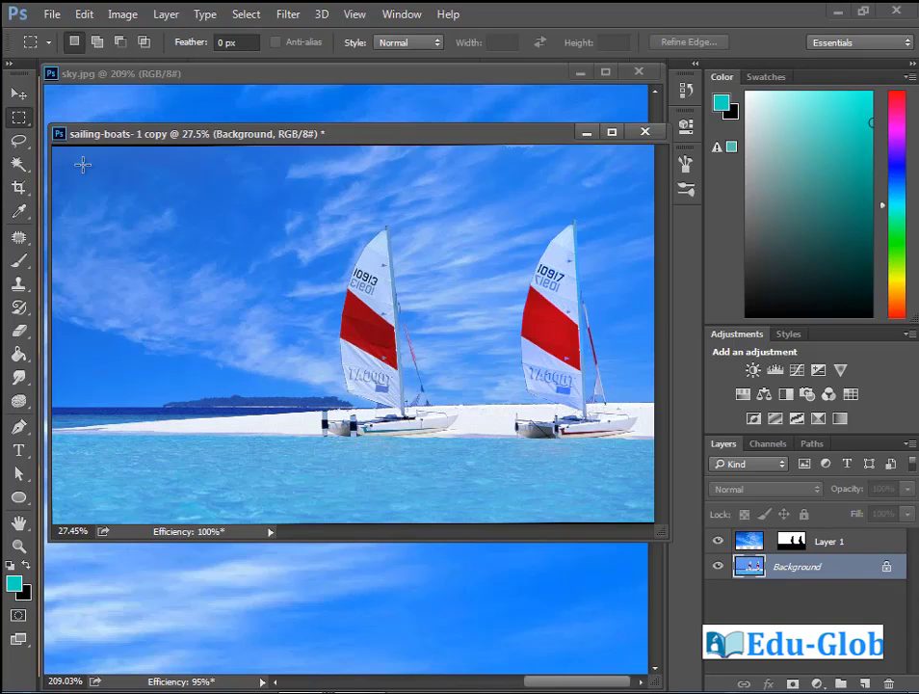
left_click_drag(336, 218, 434, 407)
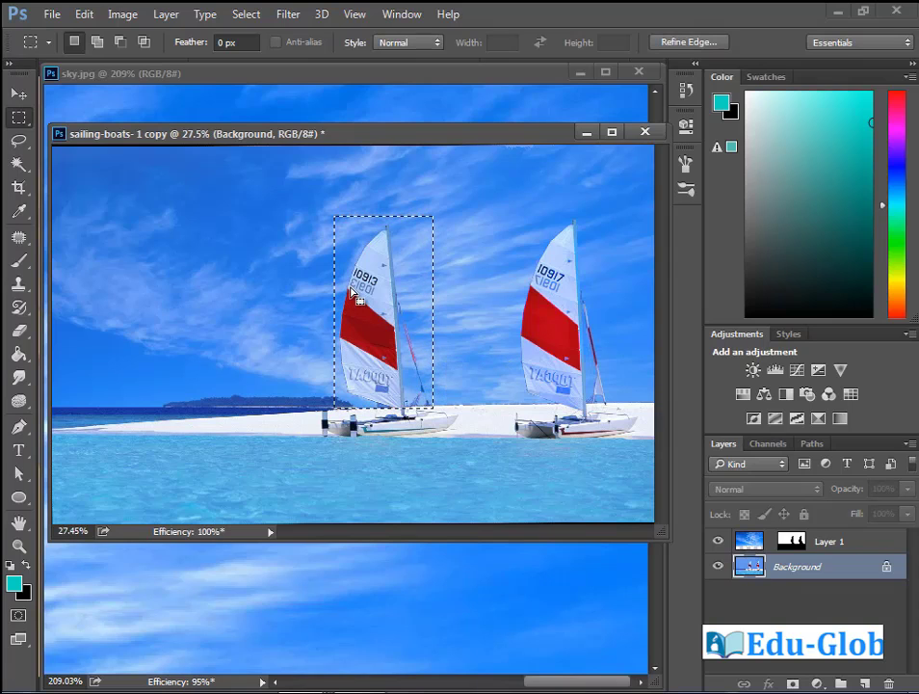
left_click(138, 19)
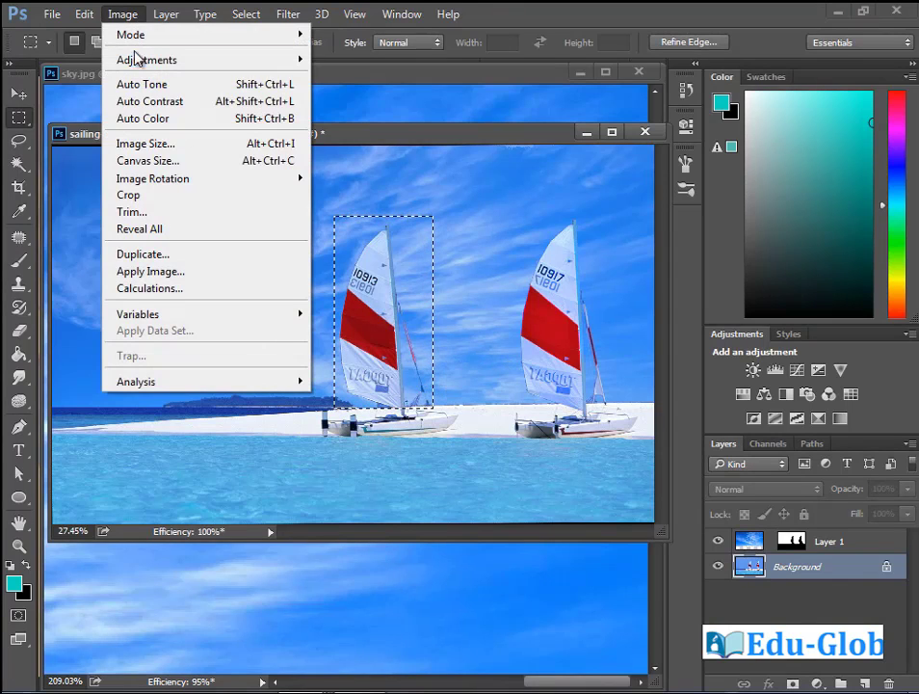
mouse_move(139, 64)
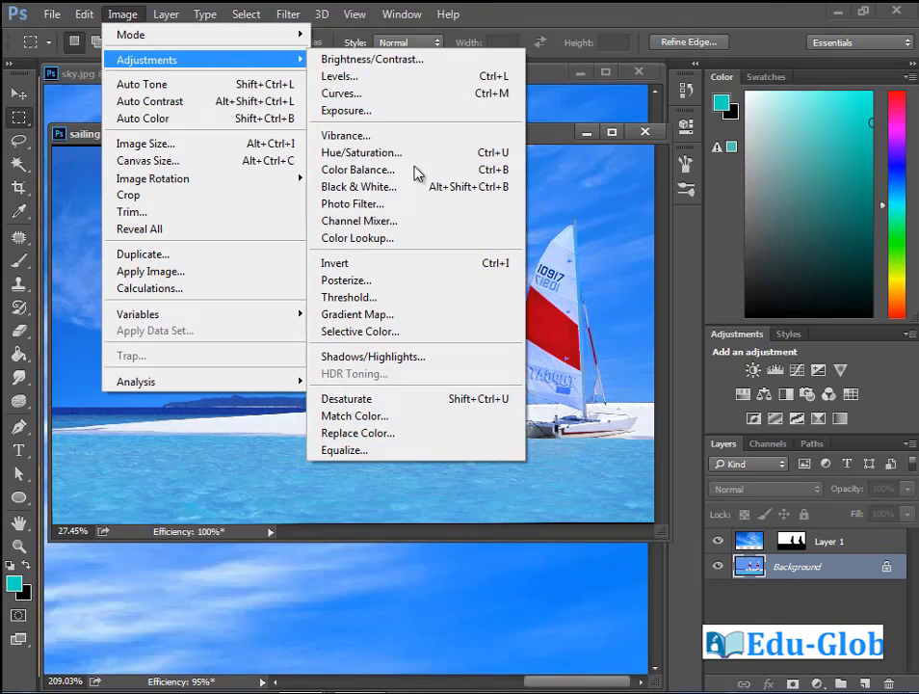
left_click(384, 434)
left_click_drag(478, 91, 607, 142)
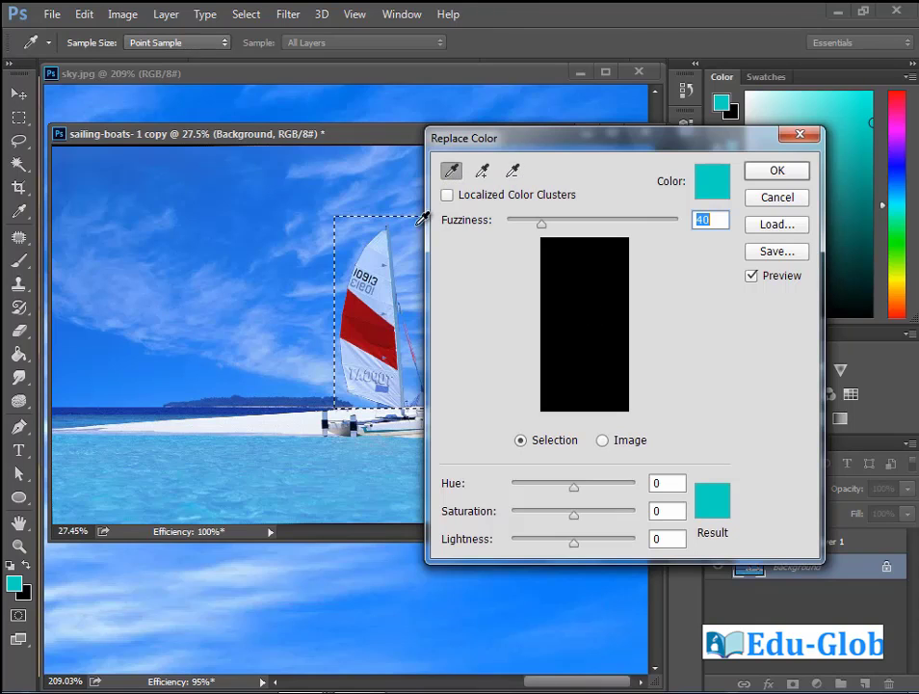
left_click_drag(507, 139, 573, 138)
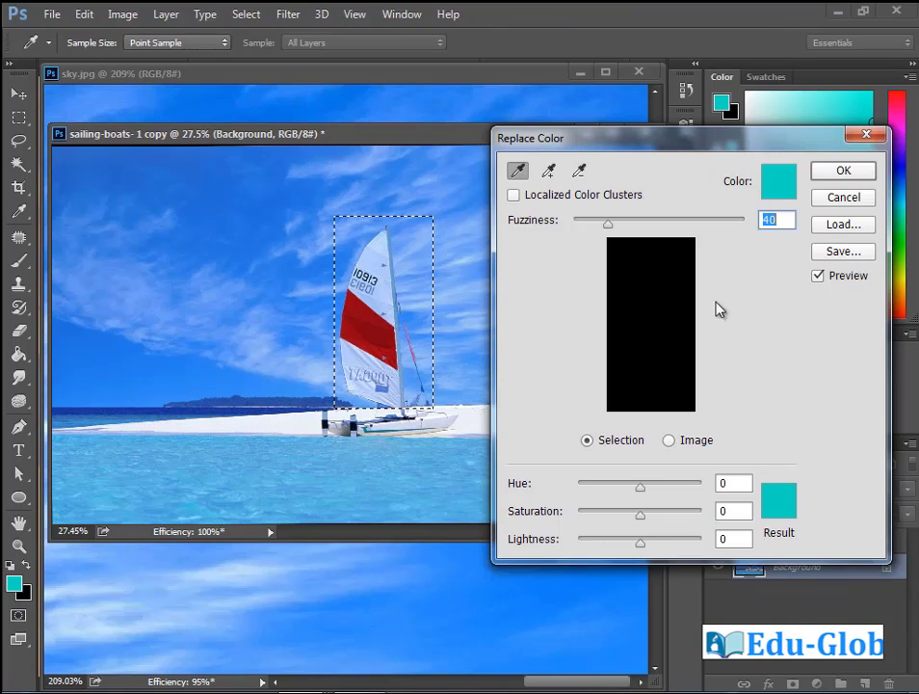
Sample the white sail numbered 10913 in the Replace Color preview and add its red stripe and remaining panels to the mask
left_click(662, 316)
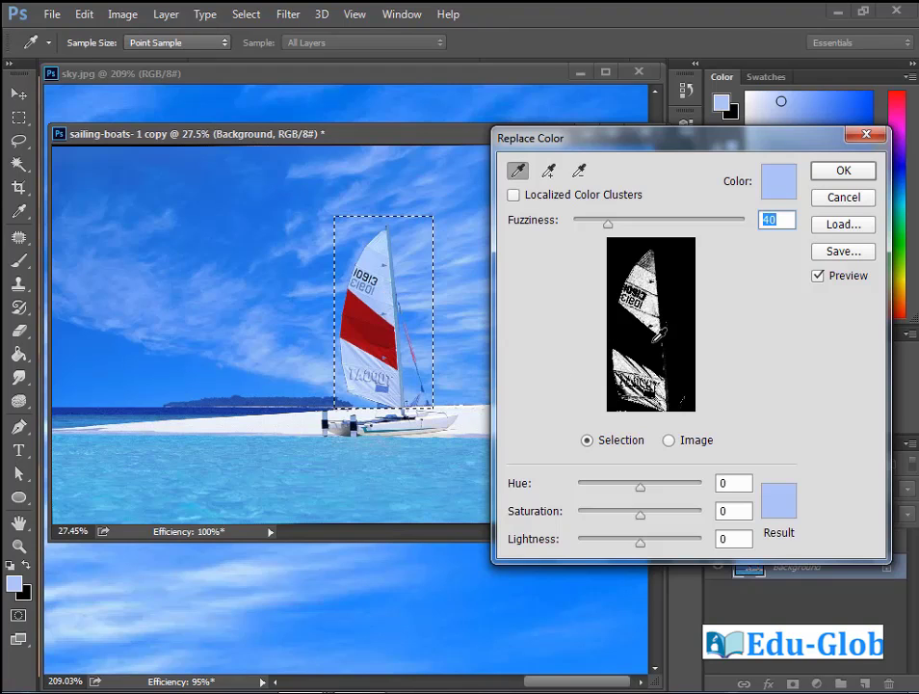
left_click(548, 174)
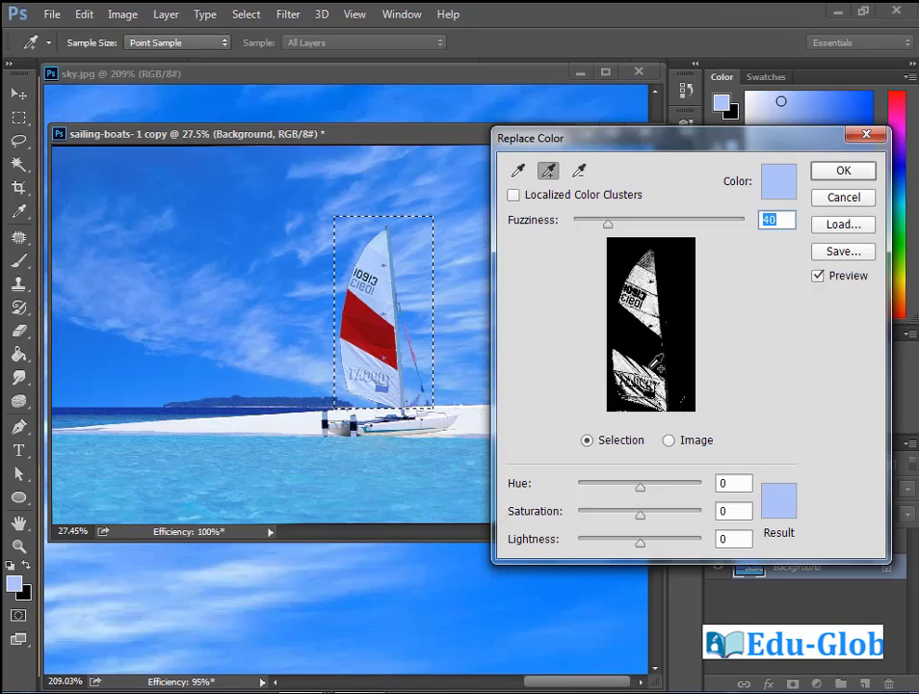
left_click(652, 337)
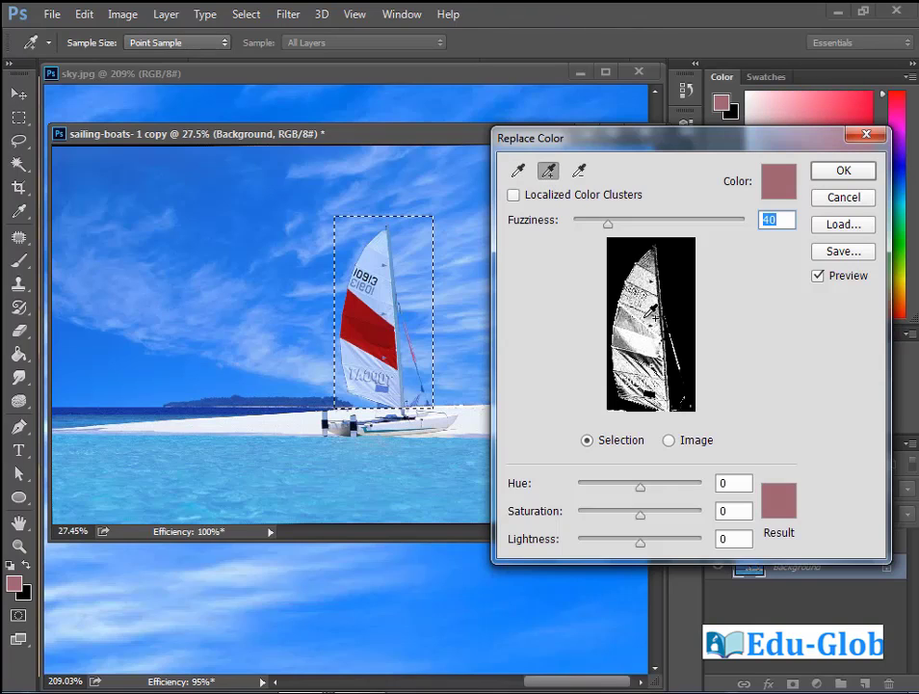
left_click(642, 317)
left_click(642, 278)
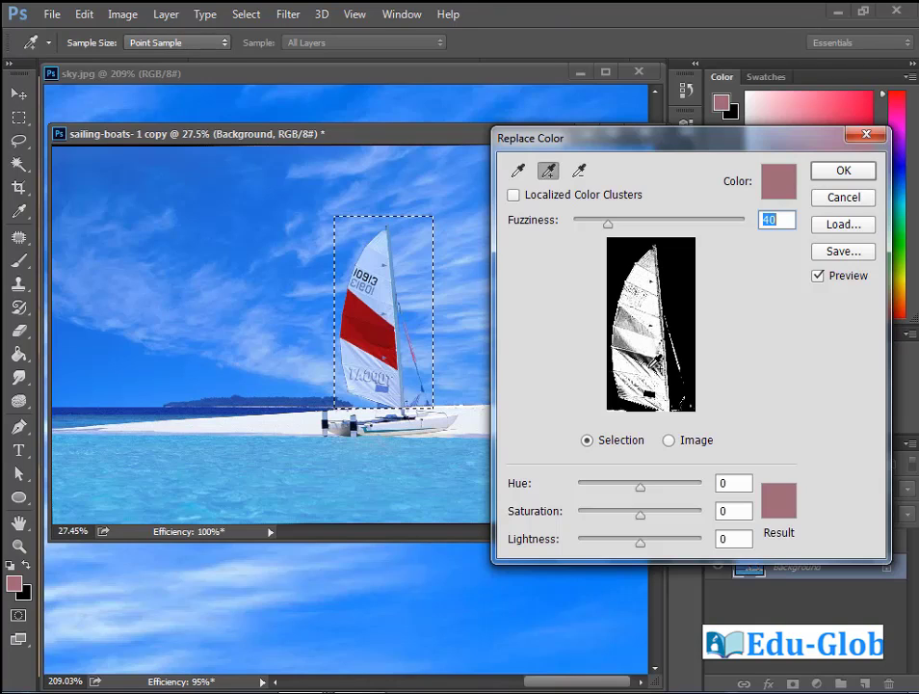
left_click(641, 283)
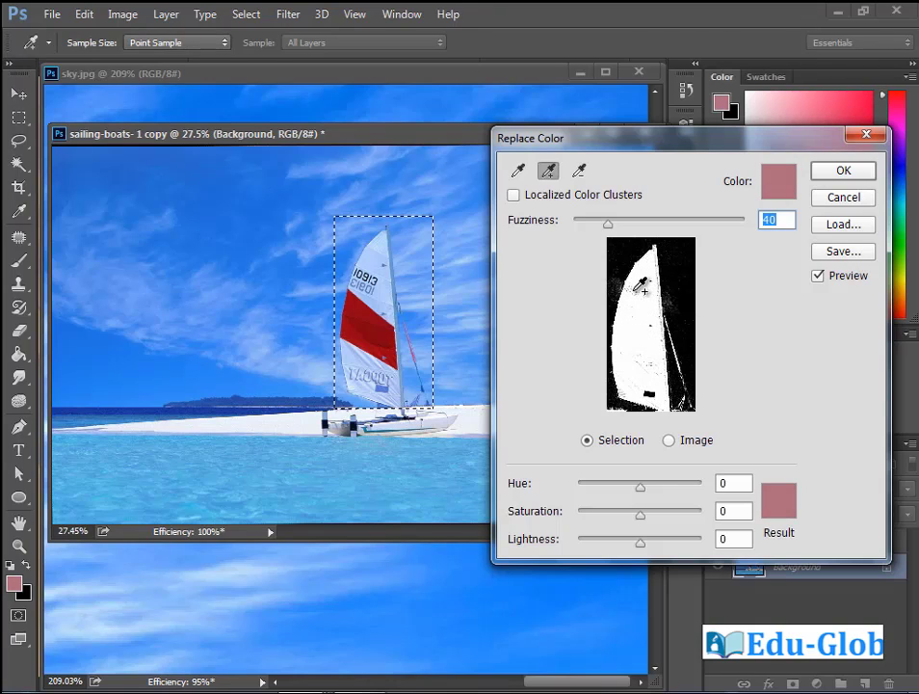
Subtract the sky beside the sail from the Replace Color mask and add the white sail panels back to it
left_click(580, 171)
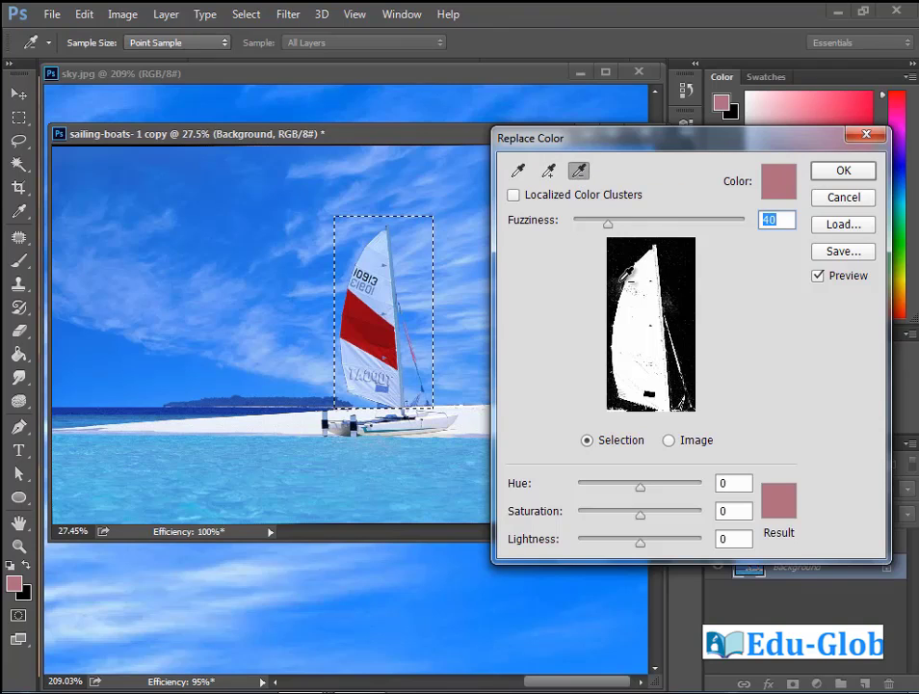
left_click(614, 268)
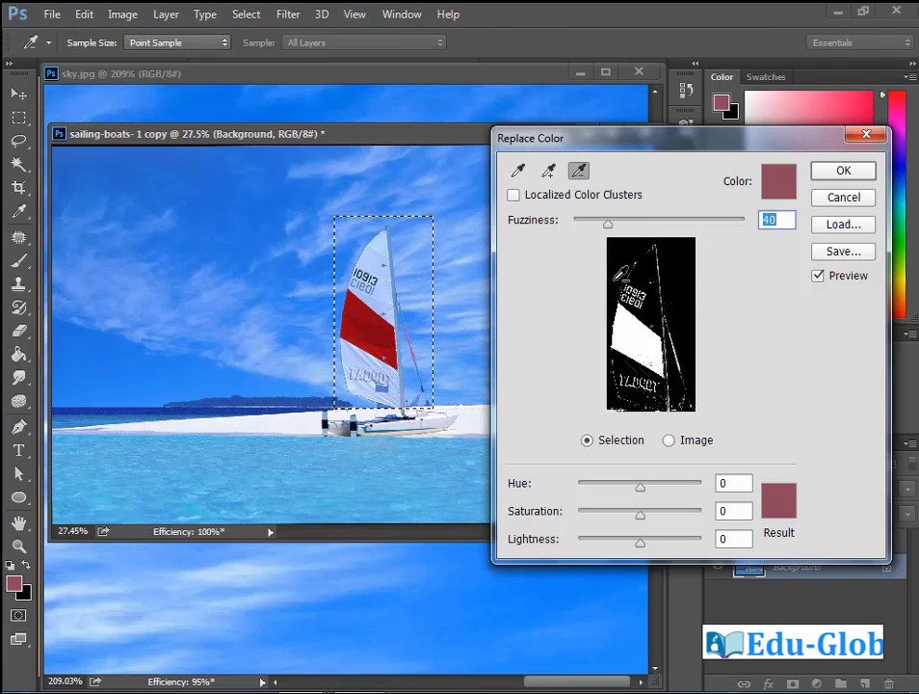
left_click(550, 172)
left_click(643, 289)
left_click(631, 284)
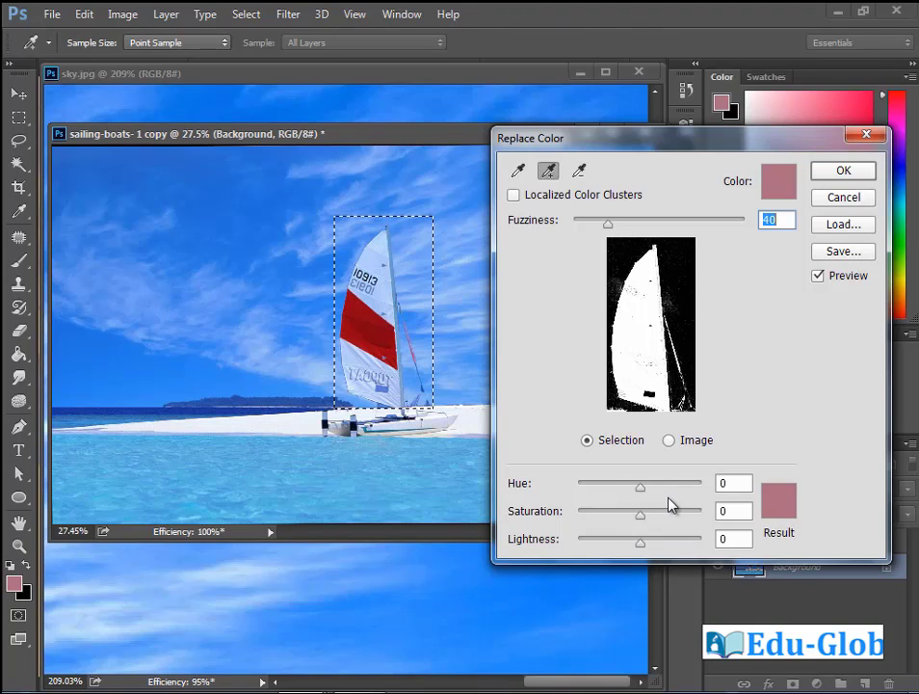
Recolour the masked sail with hue +78, saturation -5 and lightness +11, apply the replacement, and deselect the sail
left_click_drag(646, 487, 649, 548)
left_click_drag(609, 515, 604, 515)
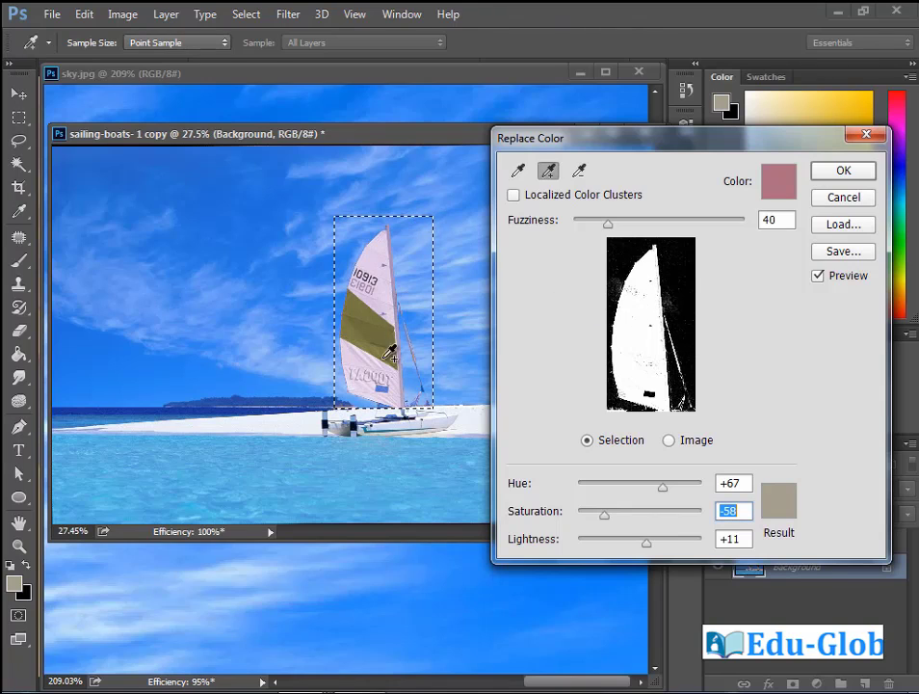
left_click_drag(662, 487, 681, 489)
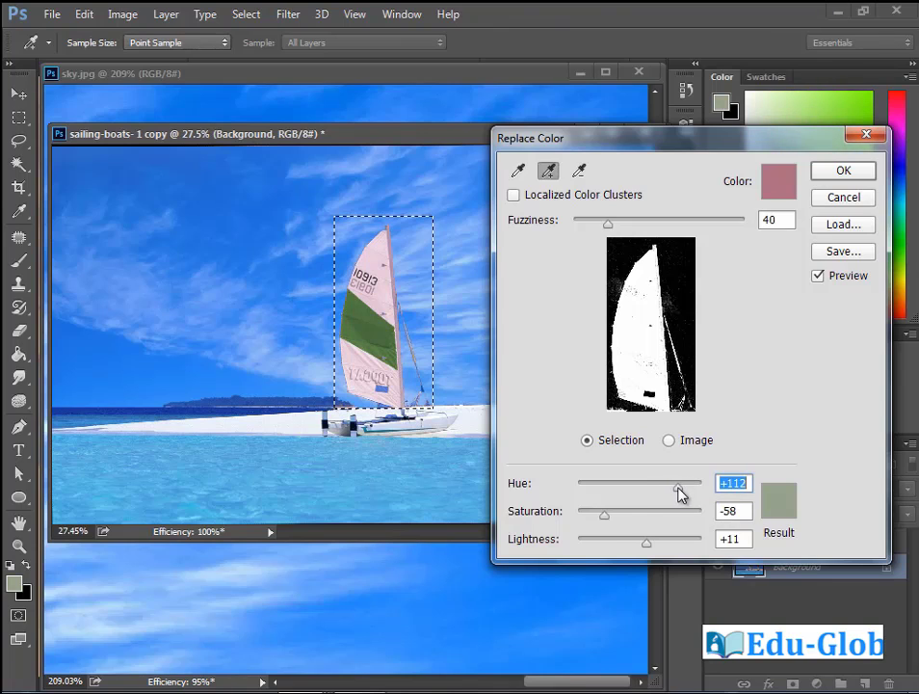
left_click_drag(603, 513, 662, 514)
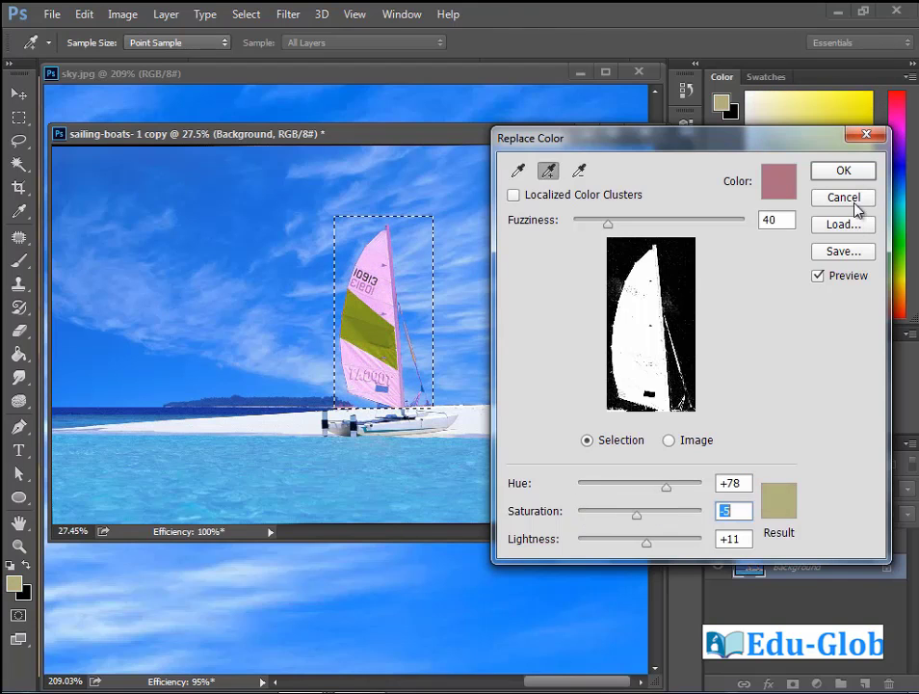
left_click(844, 170)
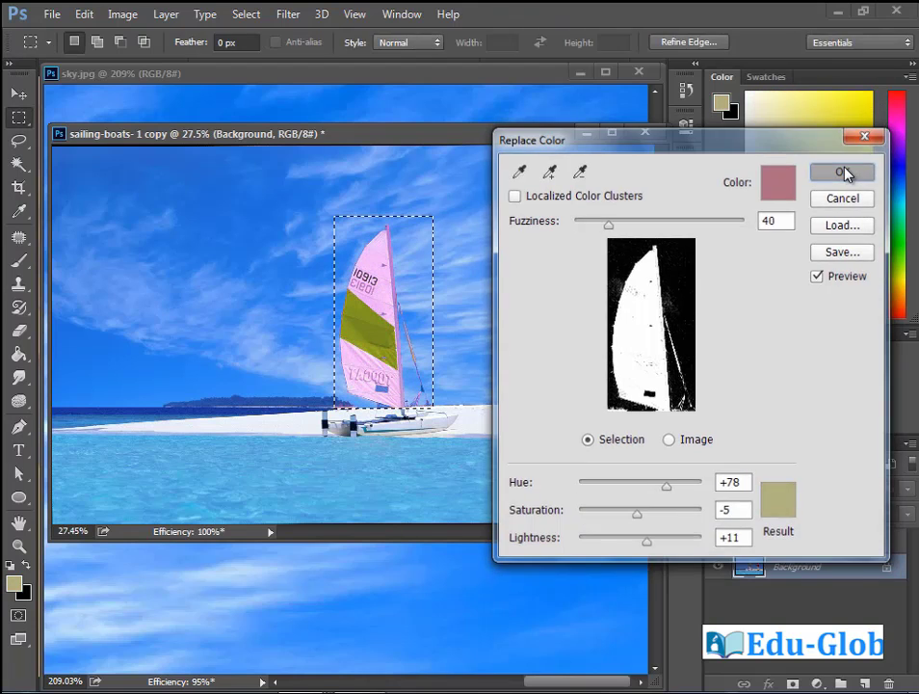
key("ctrl+d")
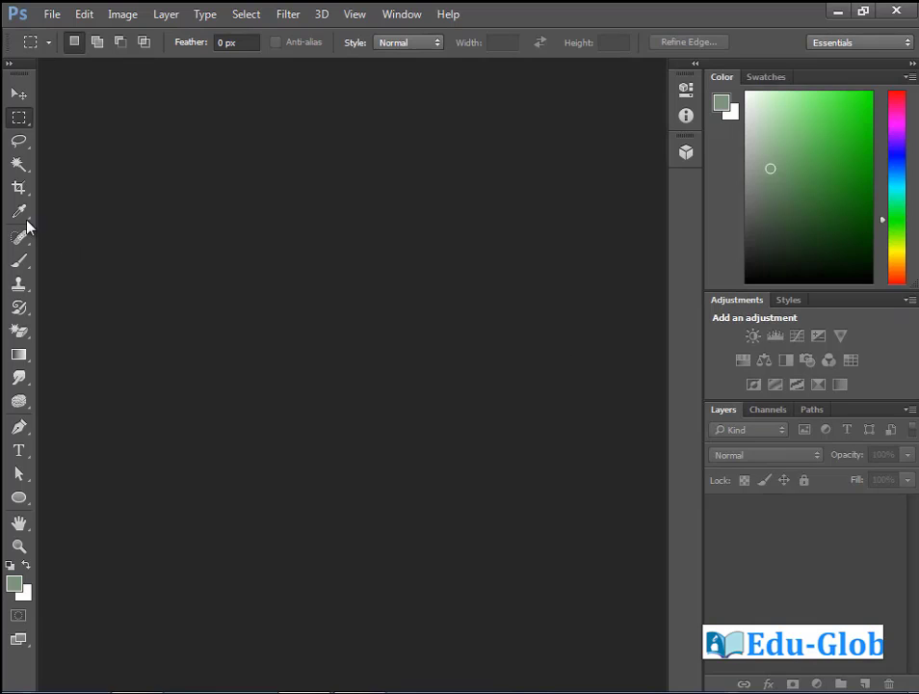
Choose the Perspective Crop Tool and open the church image from the Project 9 folder
left_click(21, 190)
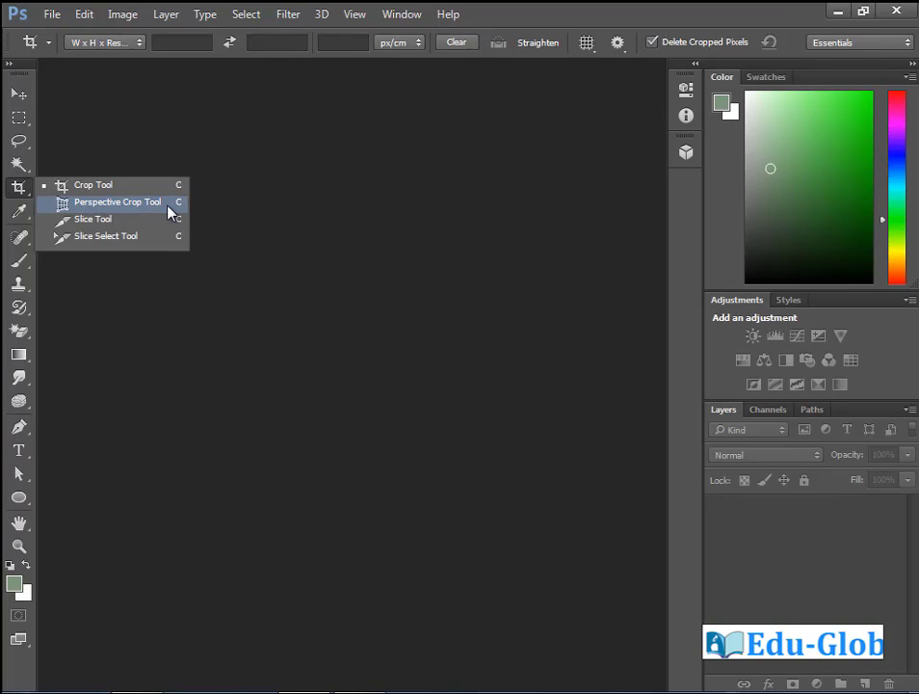
left_click(118, 201)
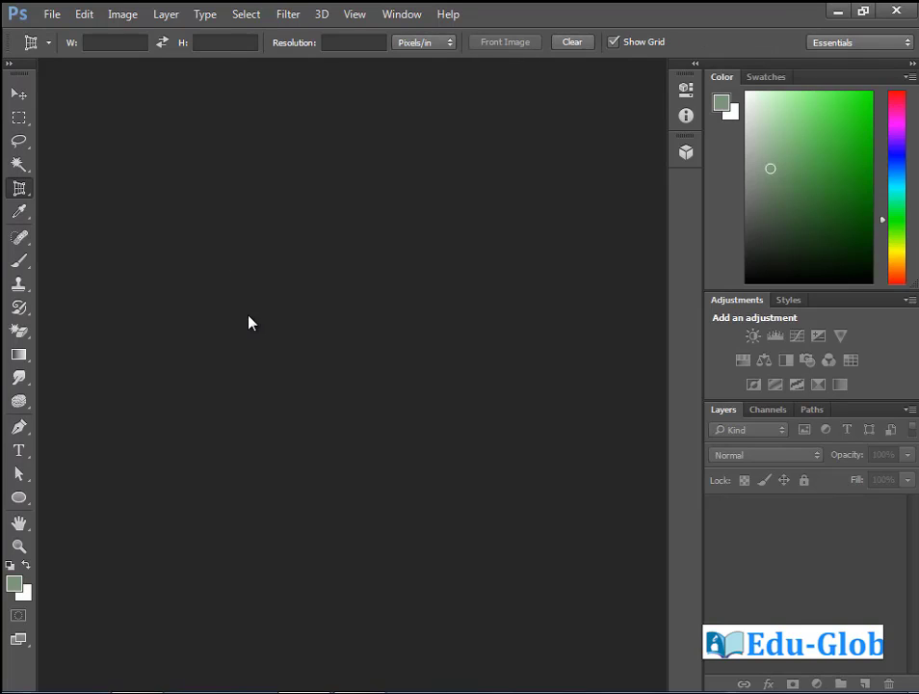
double_click(297, 318)
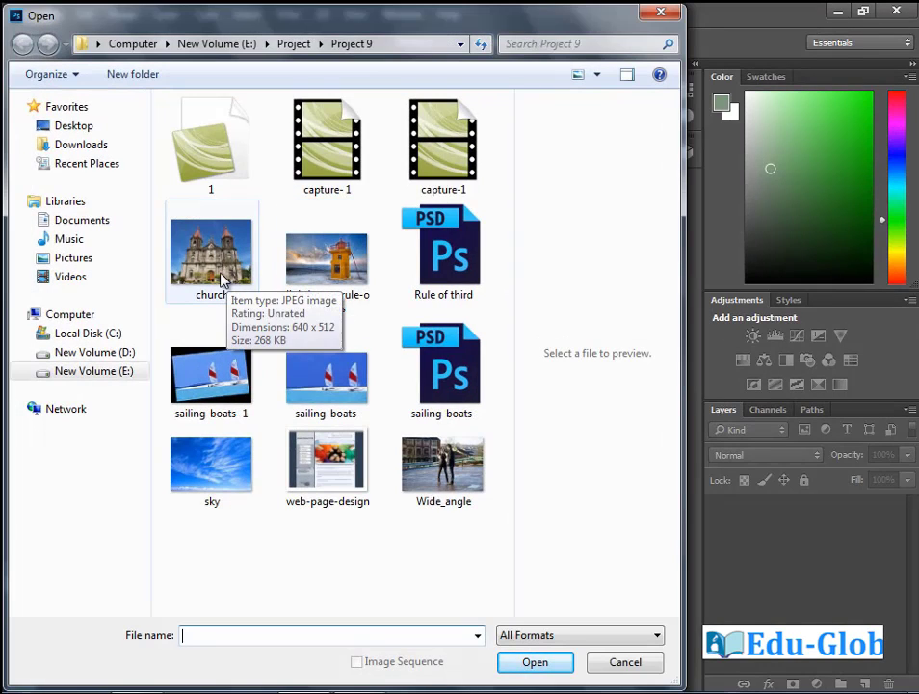
double_click(221, 279)
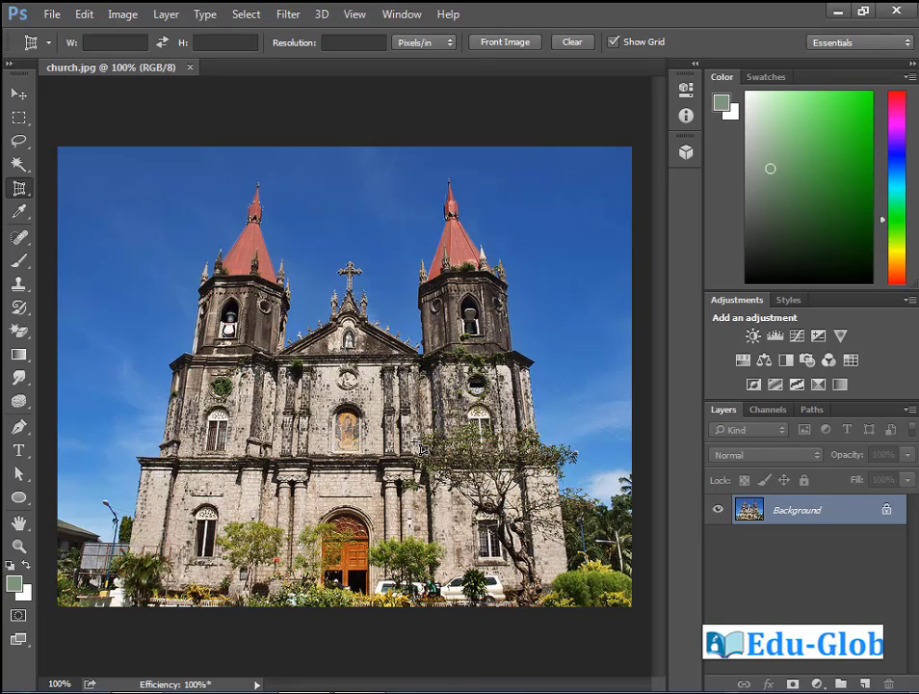
Draw a perspective crop grid around the church, extend it to the image's upper edge, and widen it slightly on both sides
left_click_drag(119, 185, 601, 617)
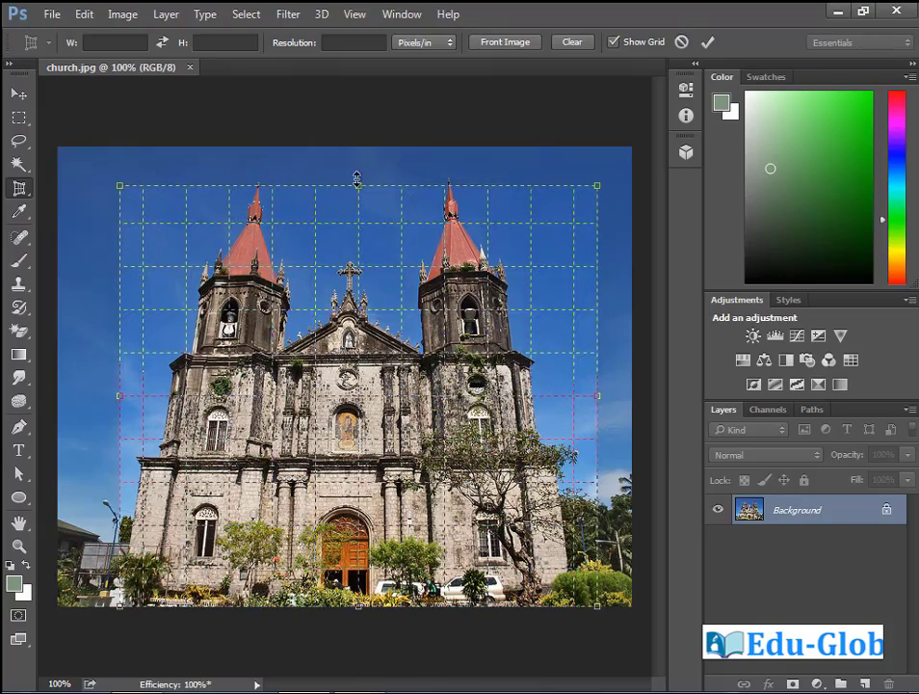
left_click_drag(357, 182, 361, 149)
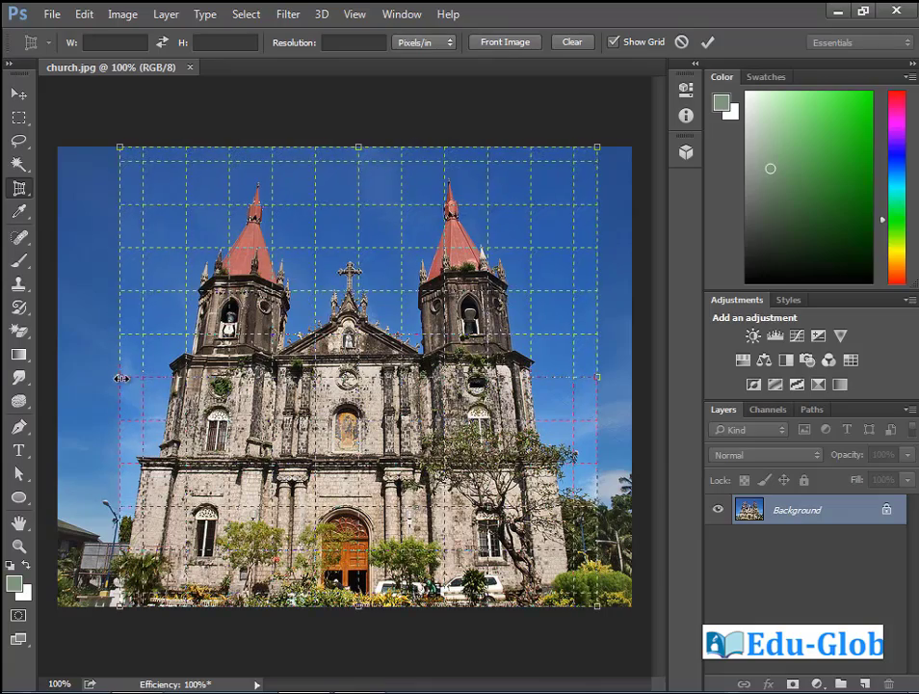
left_click_drag(120, 378, 101, 380)
left_click_drag(597, 377, 611, 379)
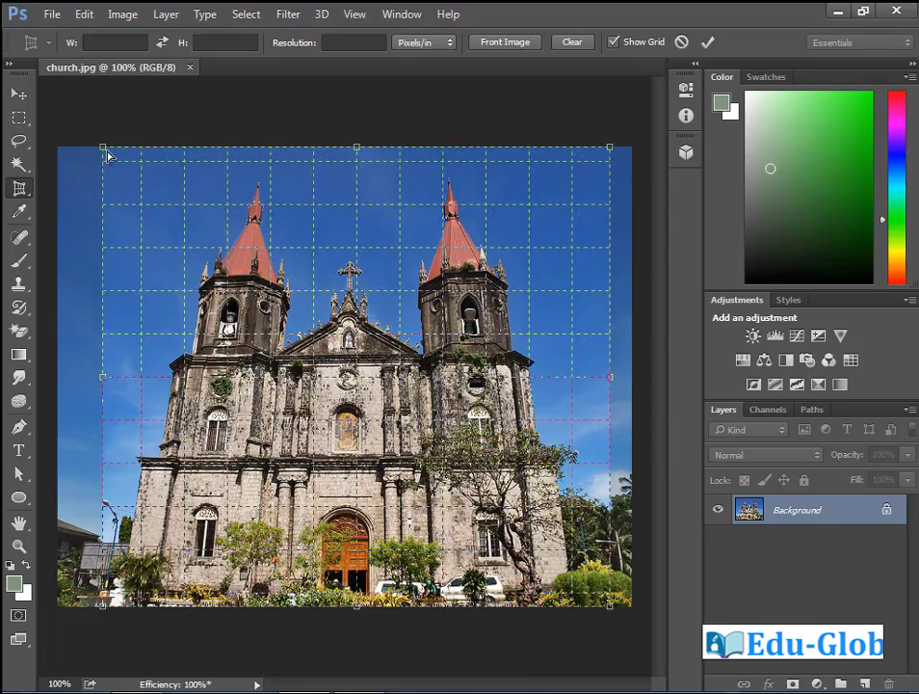
Move the crop grid's two upper corners inward about 7.5° per side to match the leaning towers, and apply the crop
left_click_drag(108, 154, 117, 154)
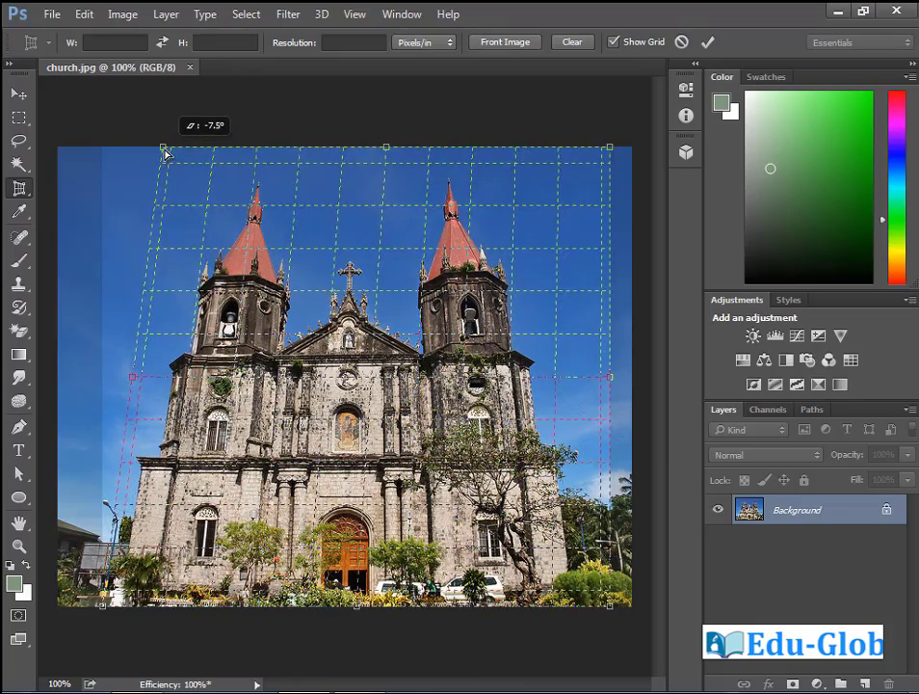
left_click_drag(167, 151, 167, 151)
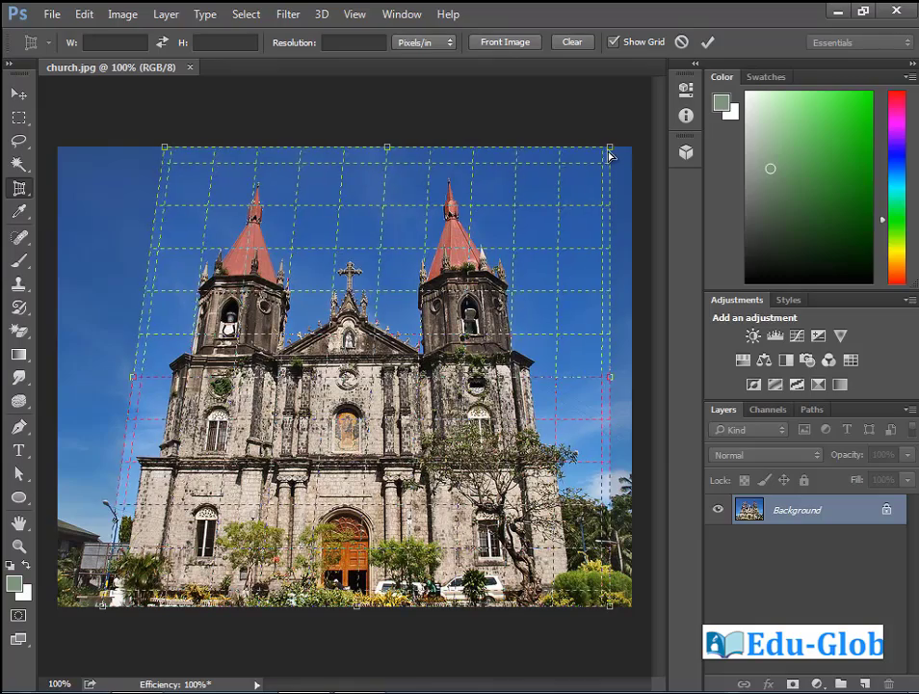
left_click_drag(613, 152, 577, 156)
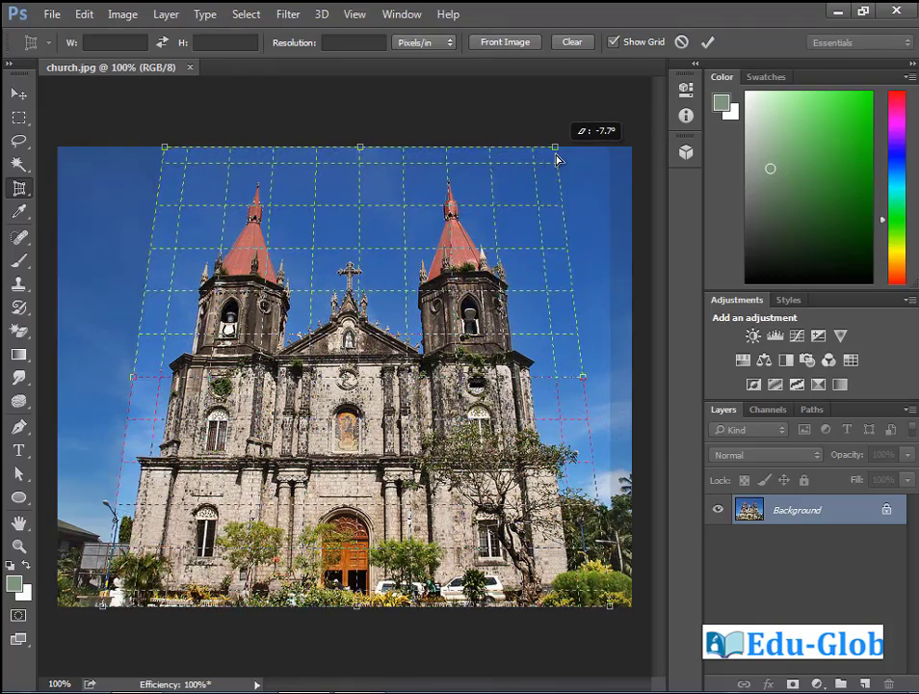
left_click_drag(555, 159, 555, 159)
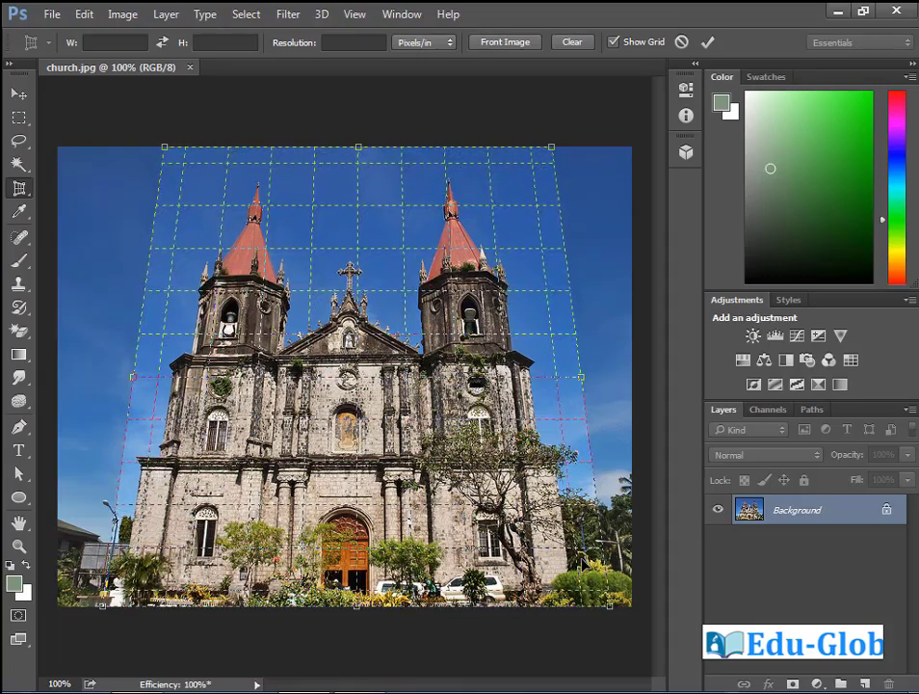
key("Return")
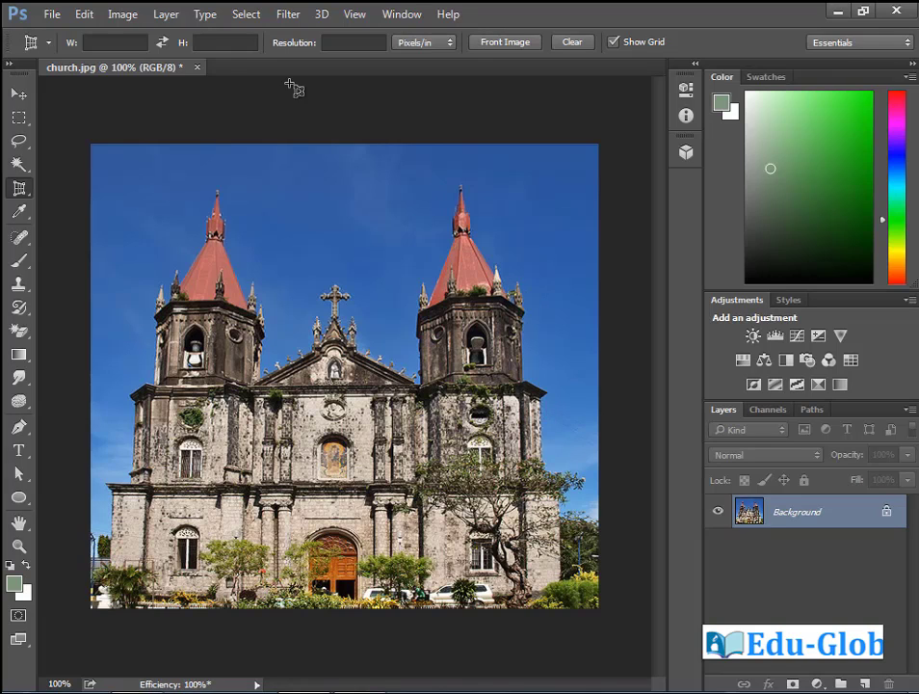
Open Canvas Size for the church image and set a relative width increase of 3 centimeters
left_click(113, 16)
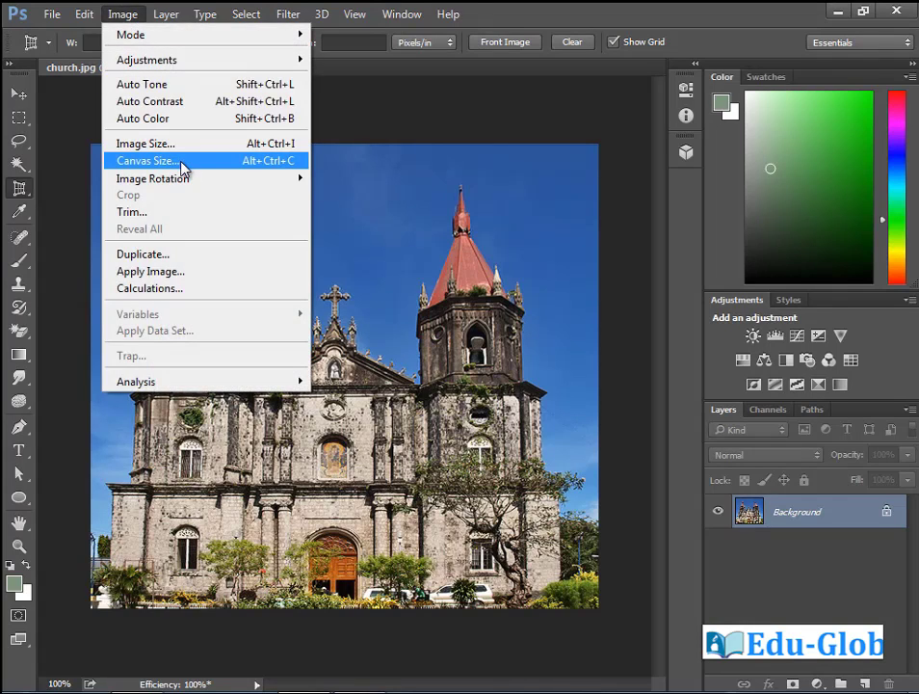
left_click(183, 161)
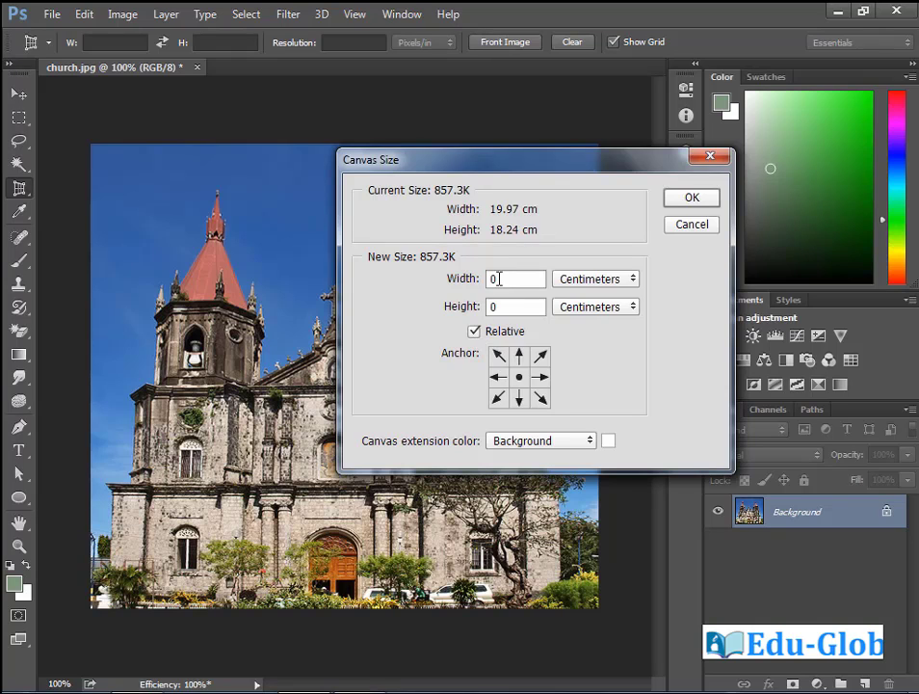
left_click(475, 332)
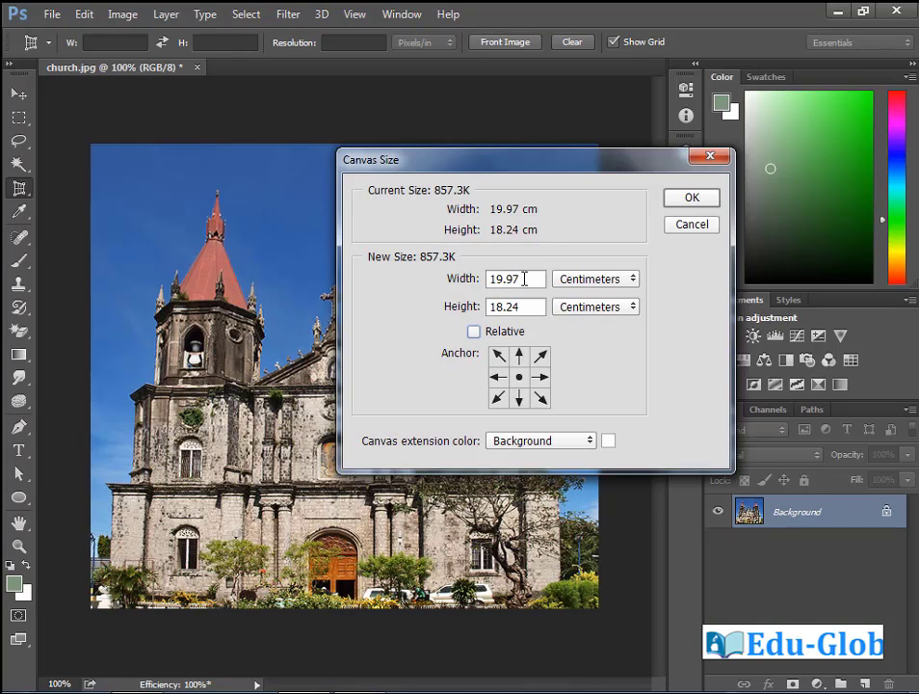
left_click(474, 332)
left_click_drag(503, 279, 386, 285)
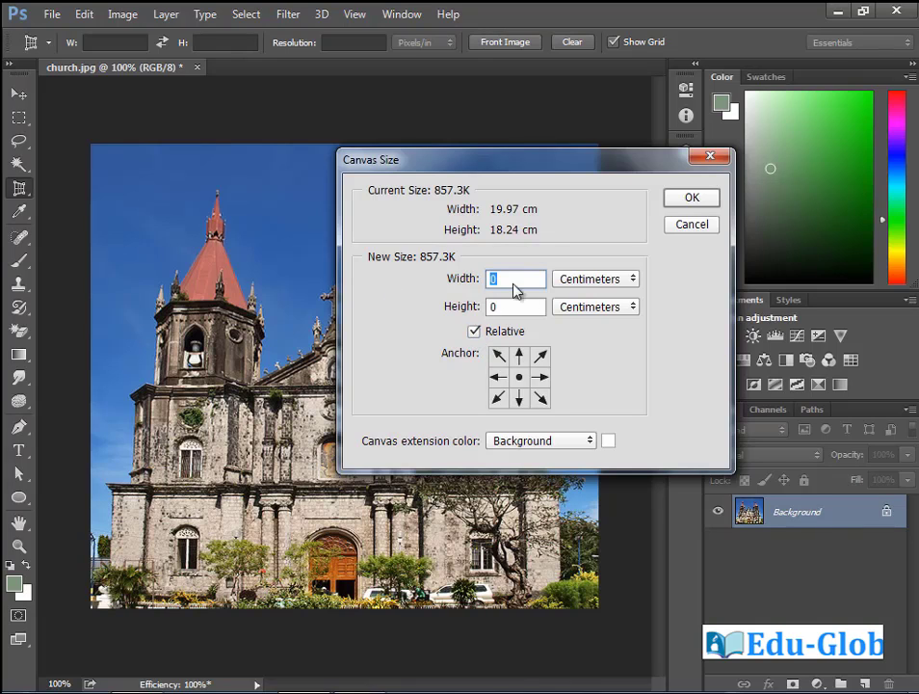
type("3")
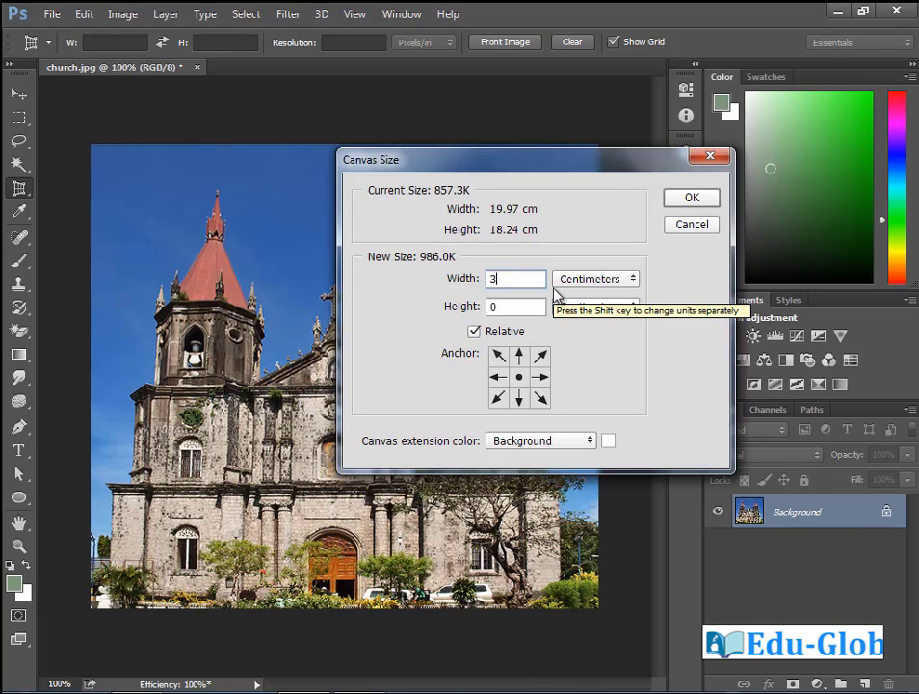
left_click(634, 285)
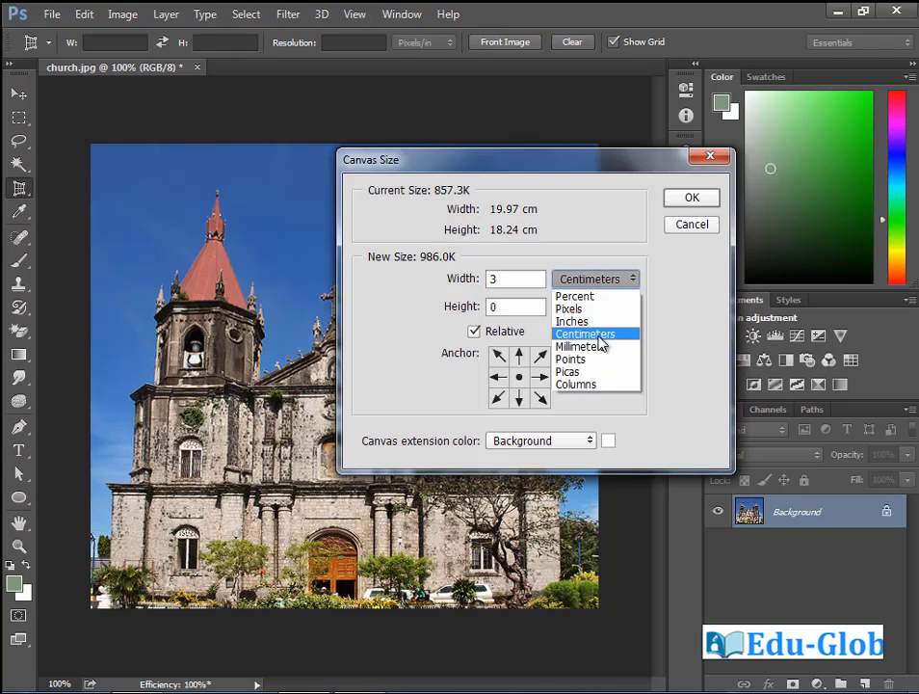
left_click(599, 334)
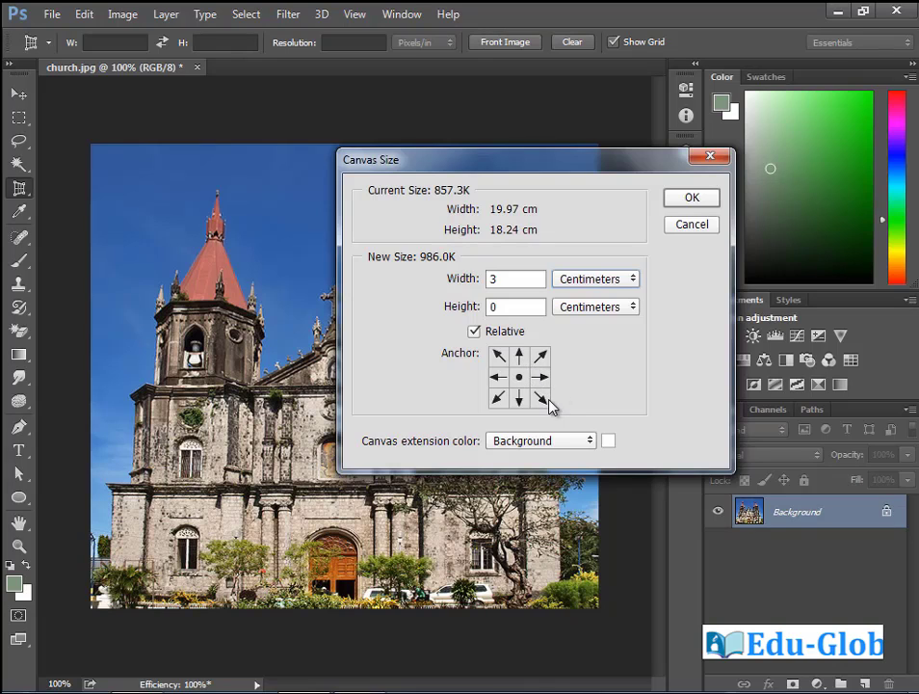
Anchor the church image at the centre of the canvas and apply the new canvas size
left_click(498, 376)
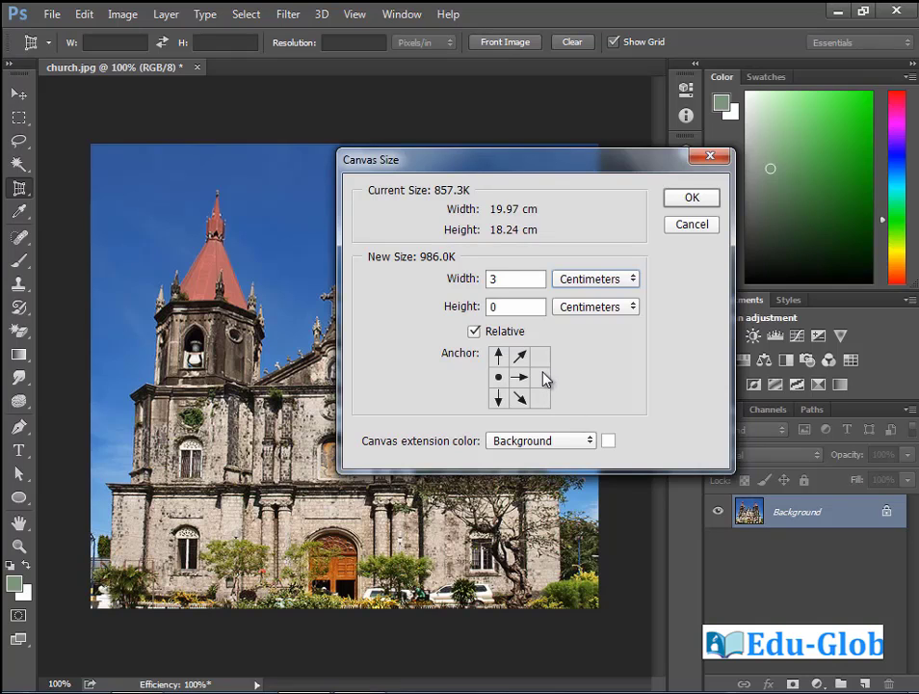
left_click(520, 377)
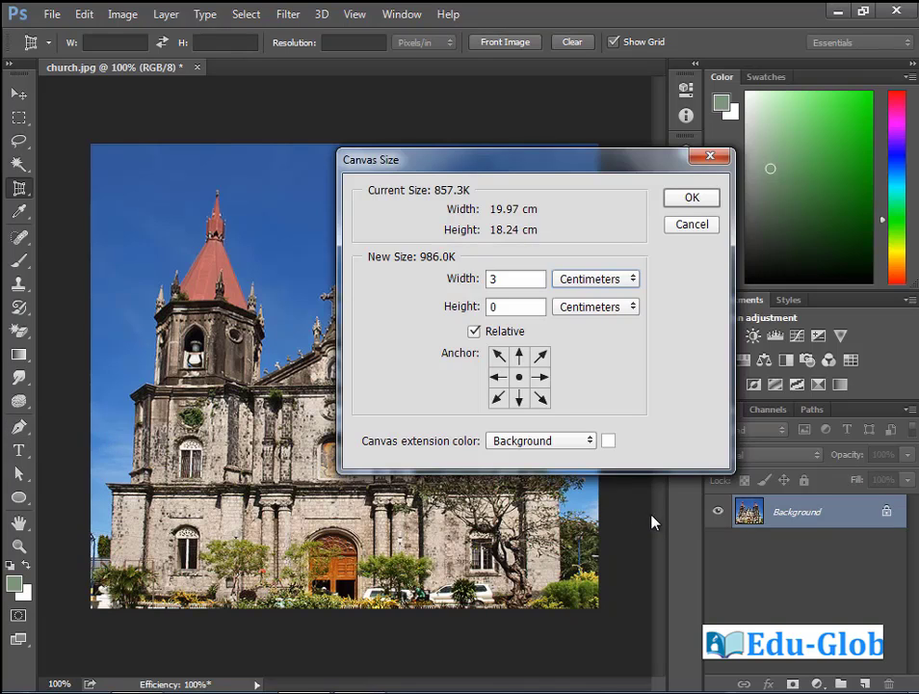
left_click(704, 205)
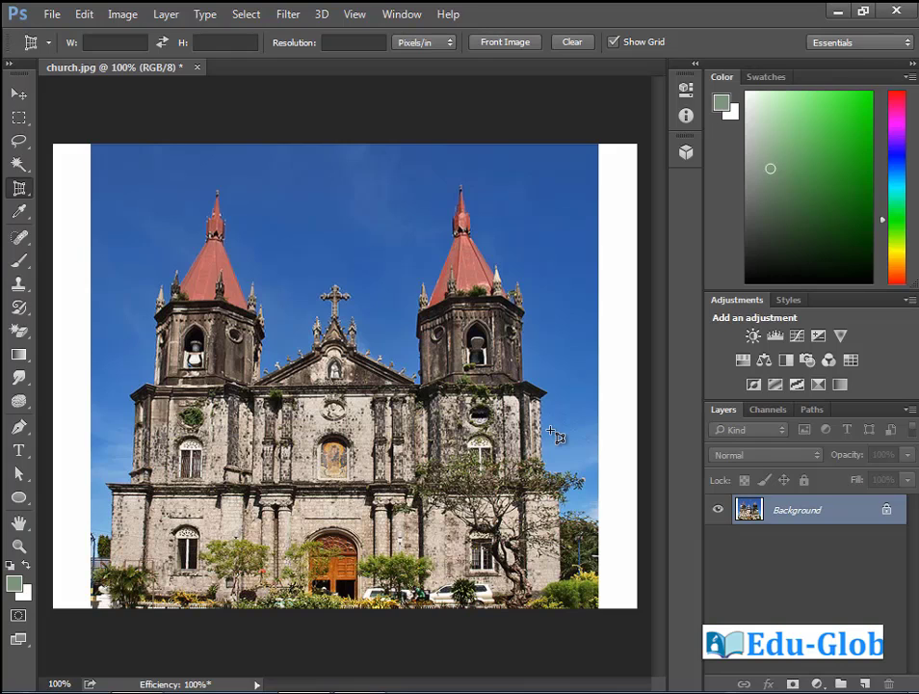
Undo the centred canvas enlargement, try extending the church's canvas width by 3 cm from a middle-left anchor, and undo it
key("ctrl+z")
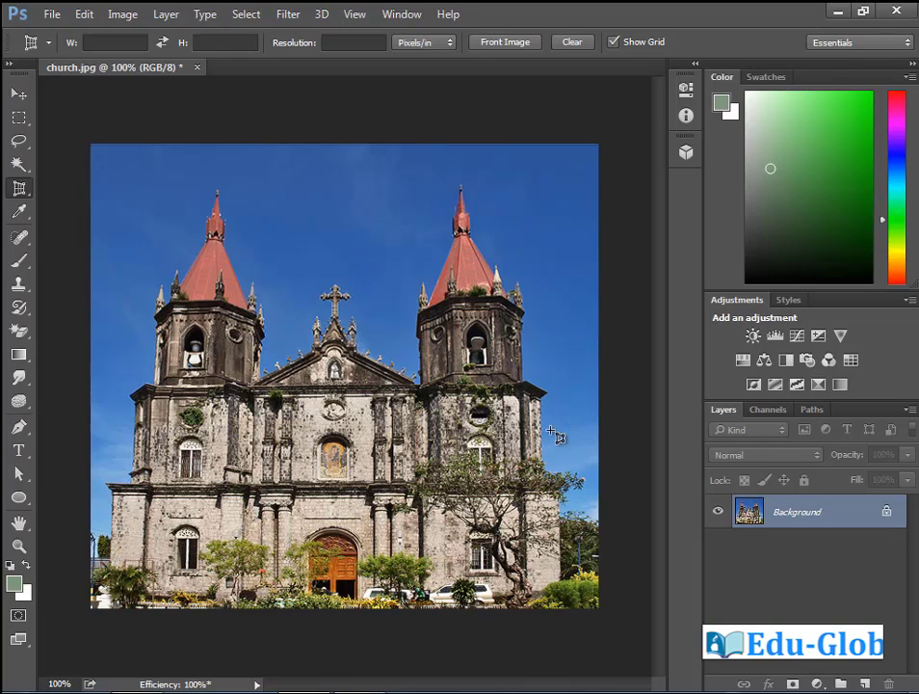
left_click(116, 14)
left_click(188, 158)
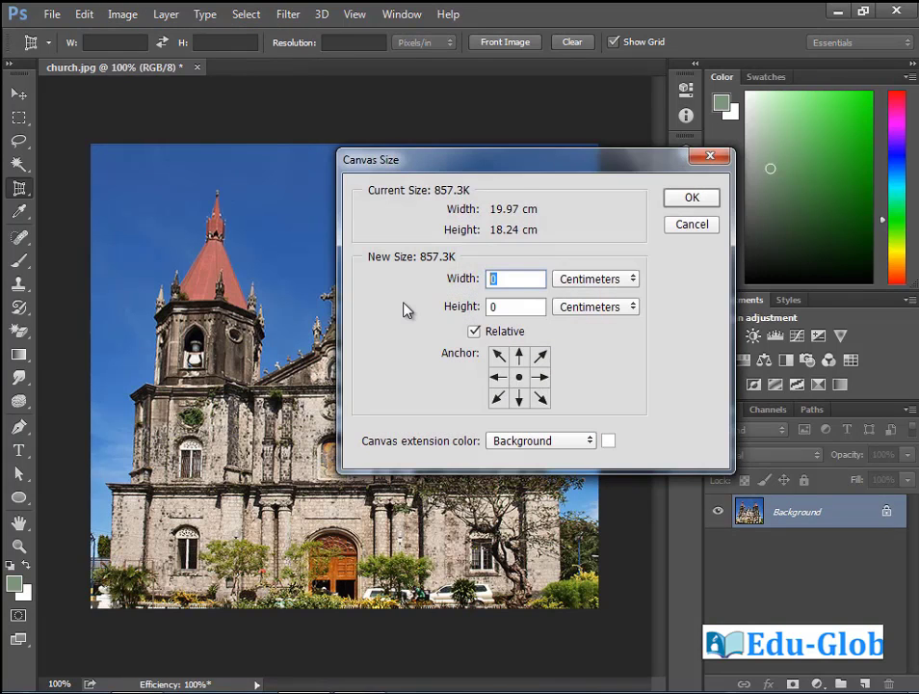
type("3")
left_click(499, 376)
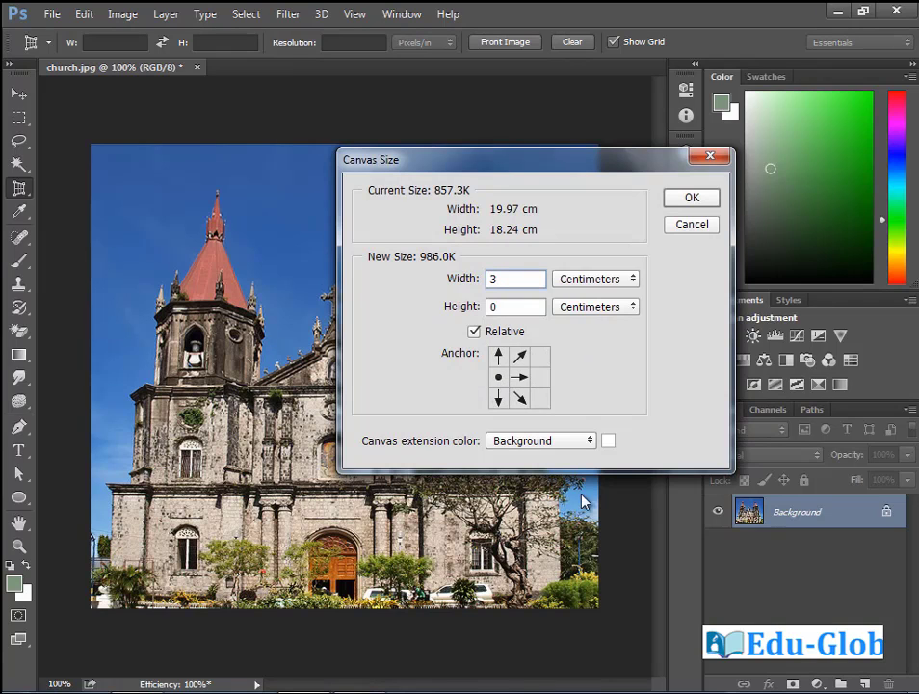
left_click(692, 198)
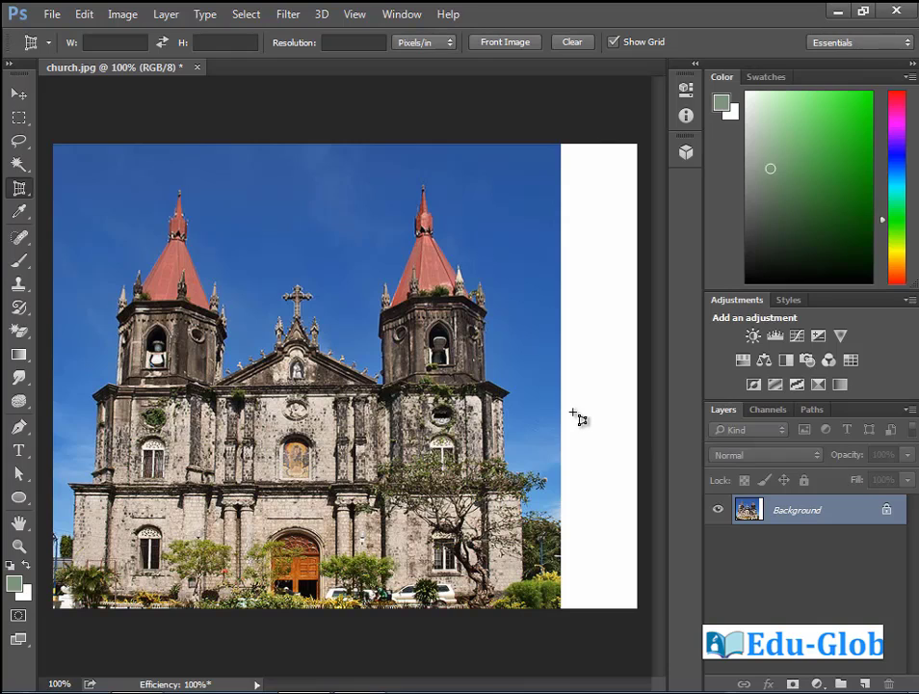
key("ctrl+z")
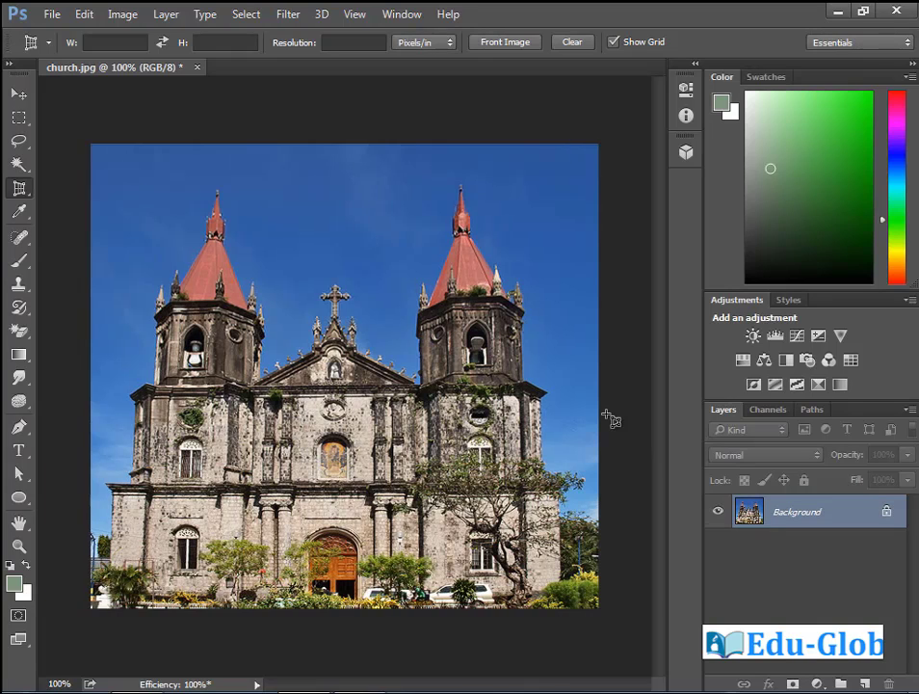
Try extending the church's canvas height by 4 cm below the image with a top-centre anchor, and undo it
left_click(123, 14)
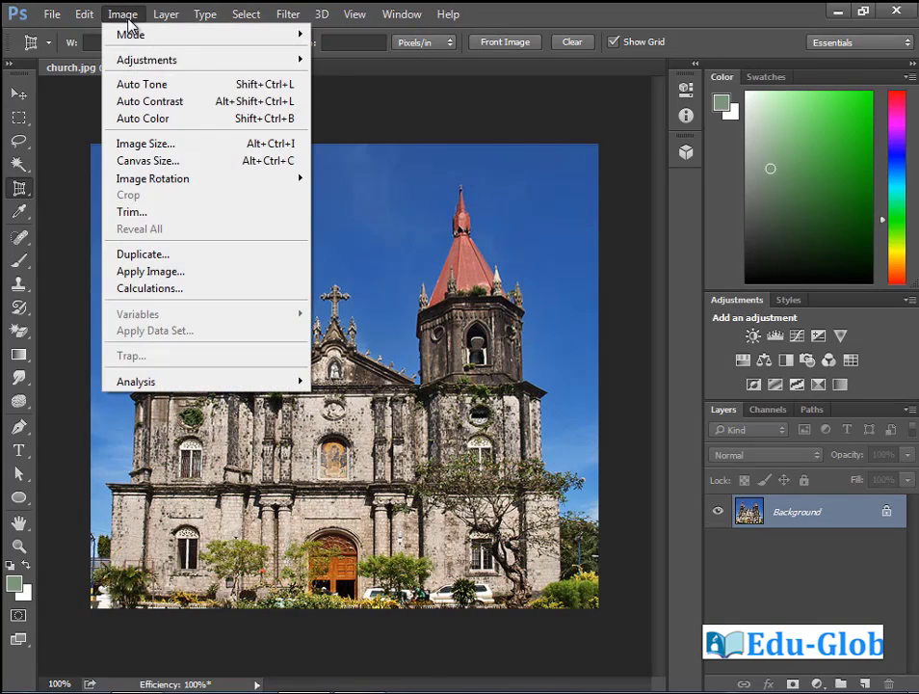
left_click(168, 160)
left_click(520, 356)
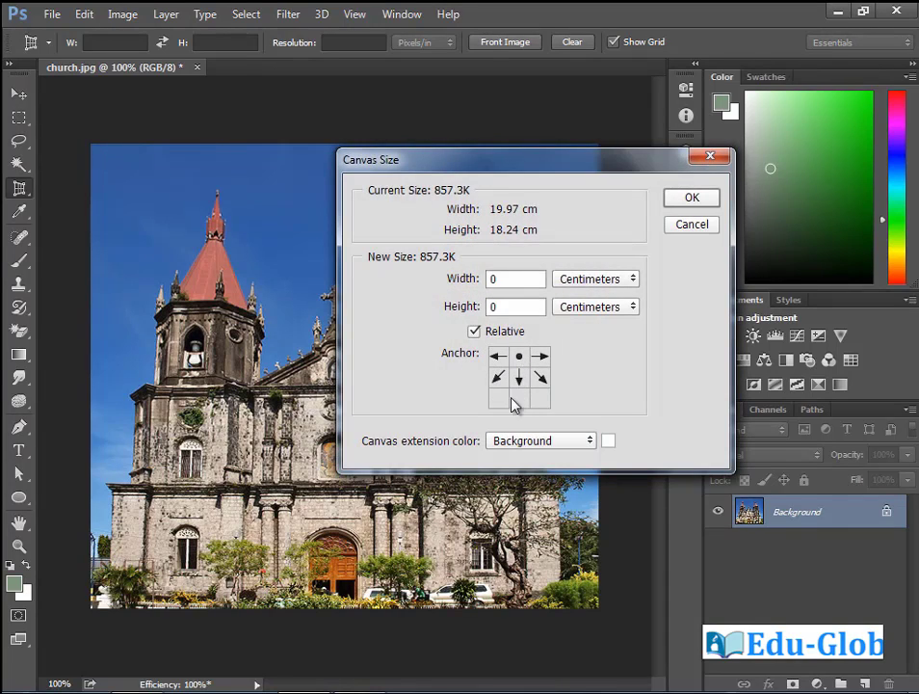
double_click(503, 308)
type("4")
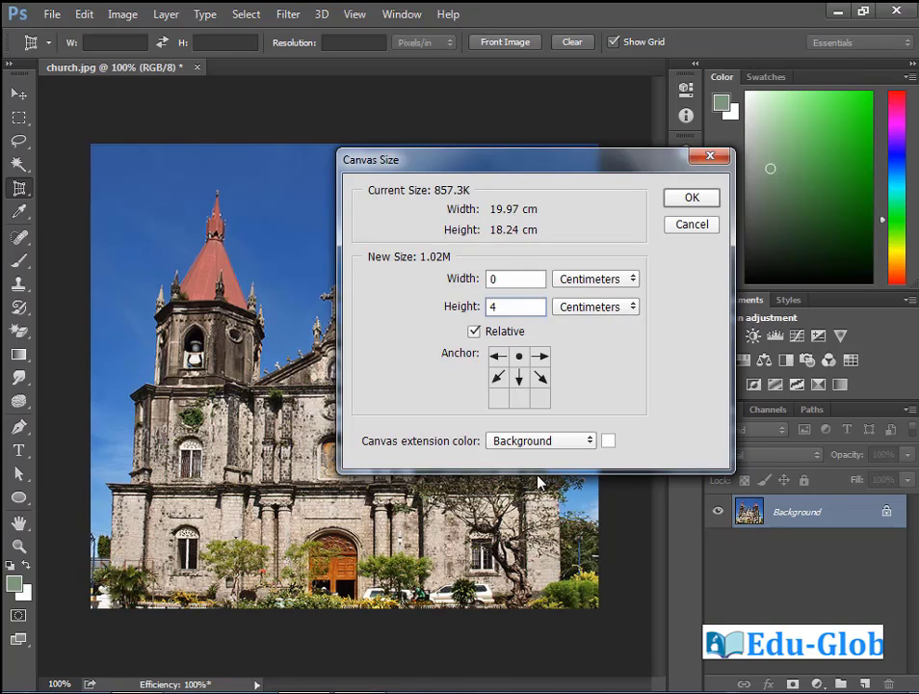
left_click(693, 198)
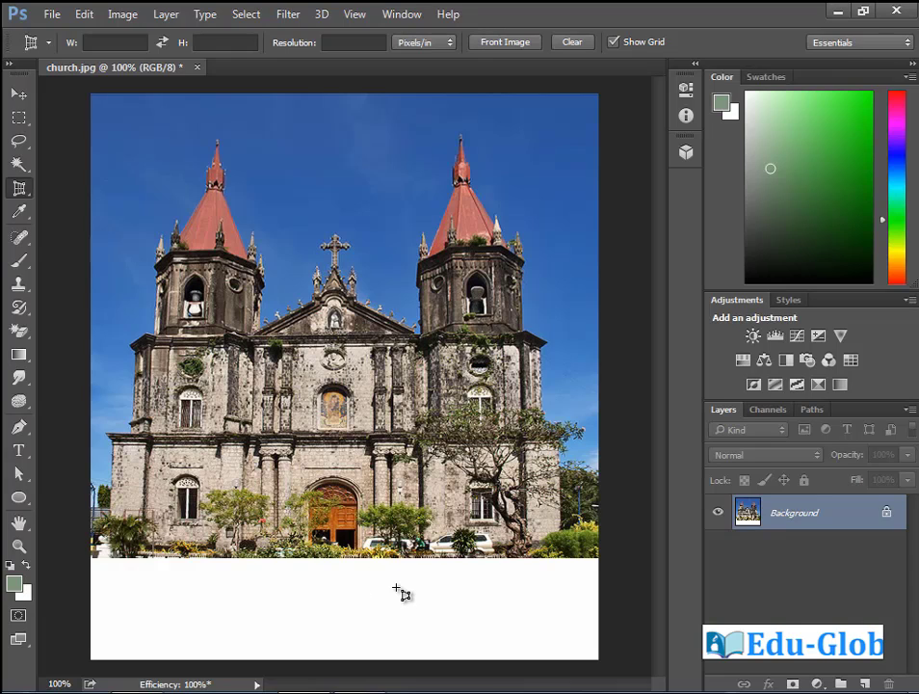
key("ctrl+z")
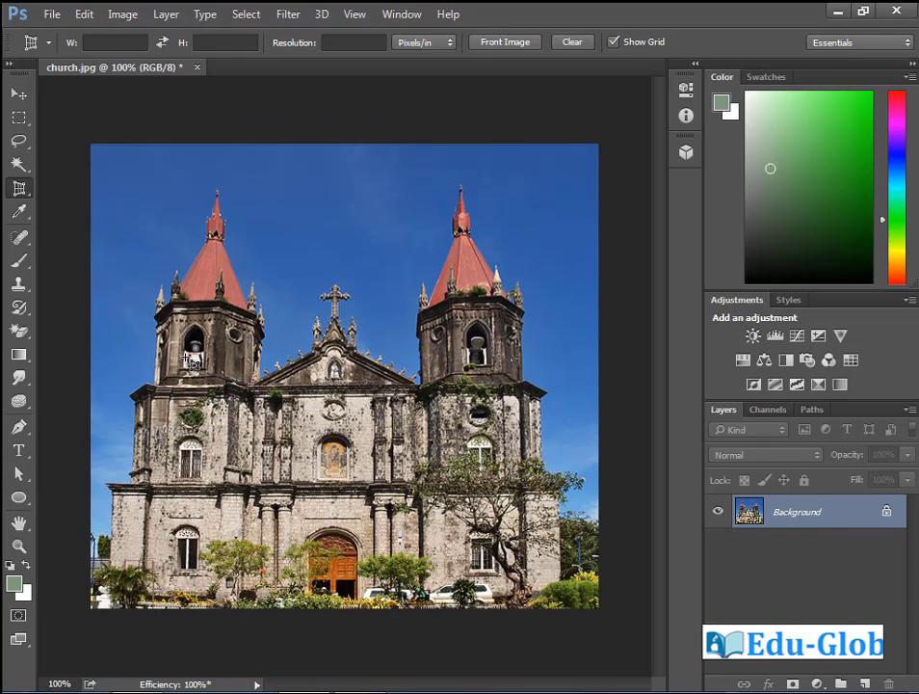
Try widening the church's canvas by 6 cm from a middle-left anchor using the Foreground extension colour, and undo it
left_click(124, 14)
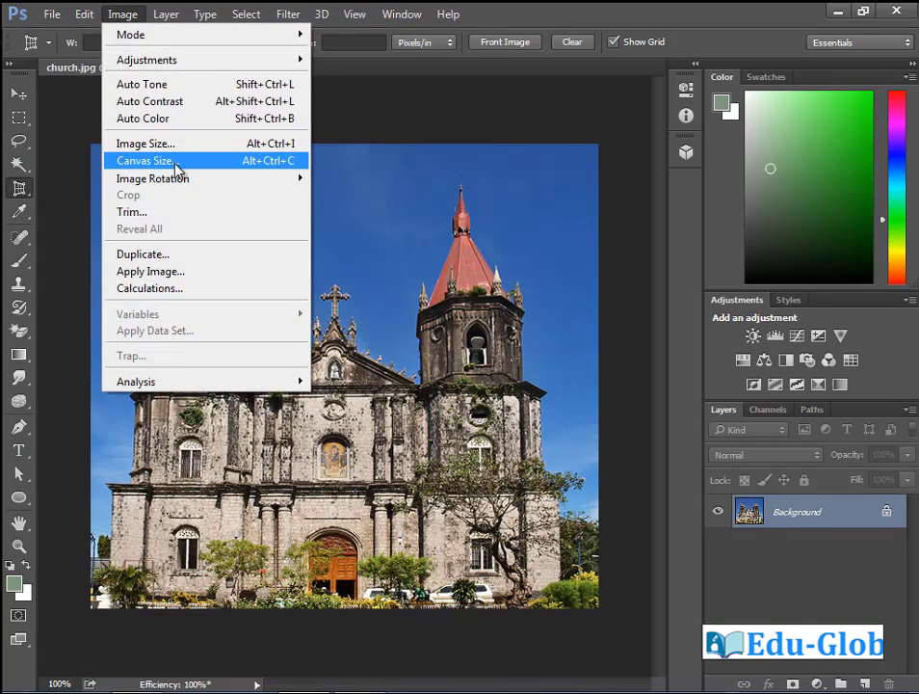
left_click(178, 169)
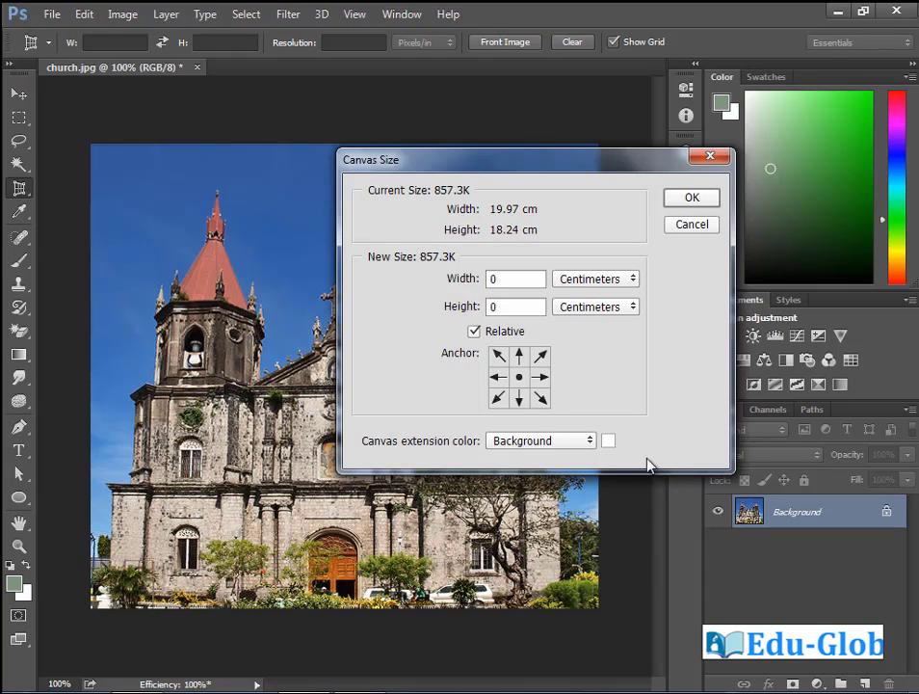
left_click(590, 442)
left_click(545, 459)
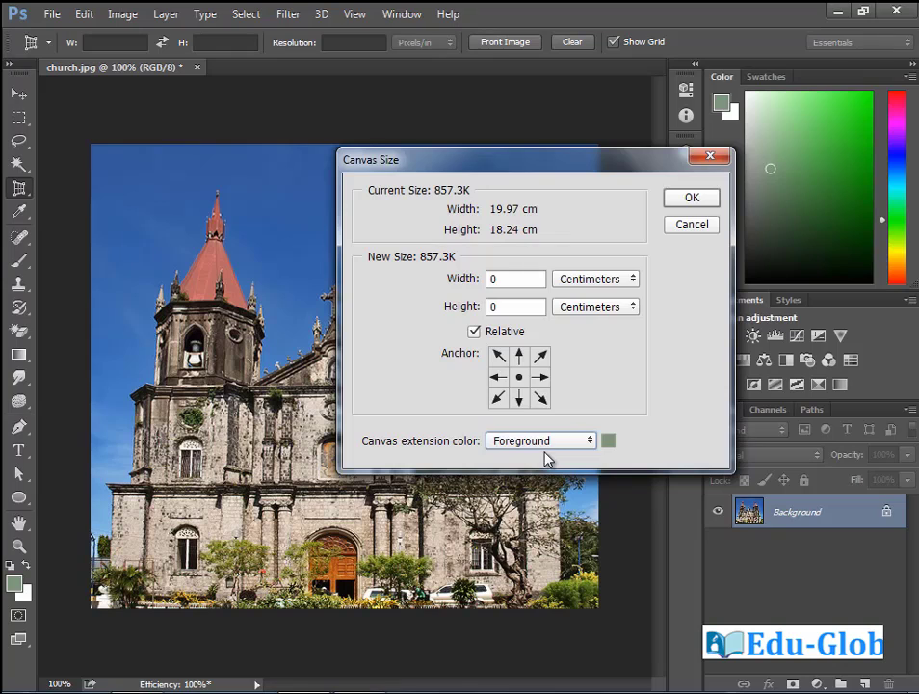
left_click(498, 377)
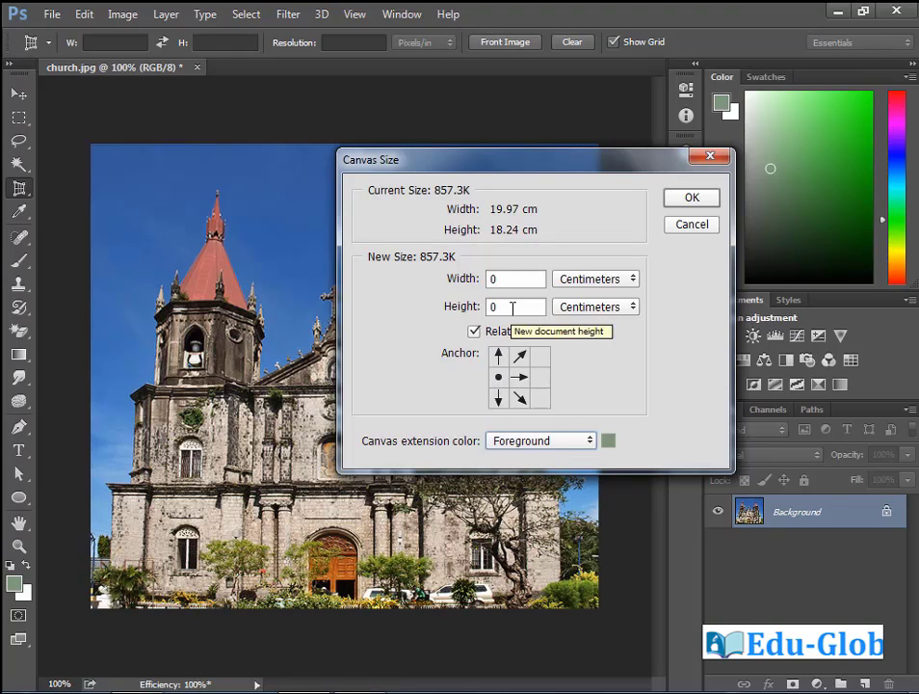
double_click(513, 307)
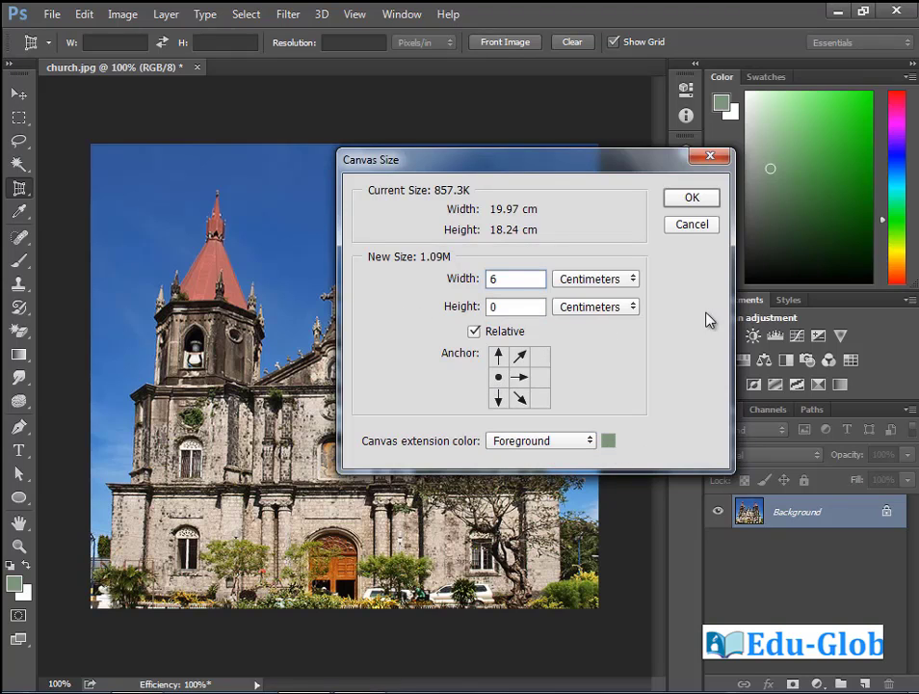
left_click(690, 196)
key("ctrl+z")
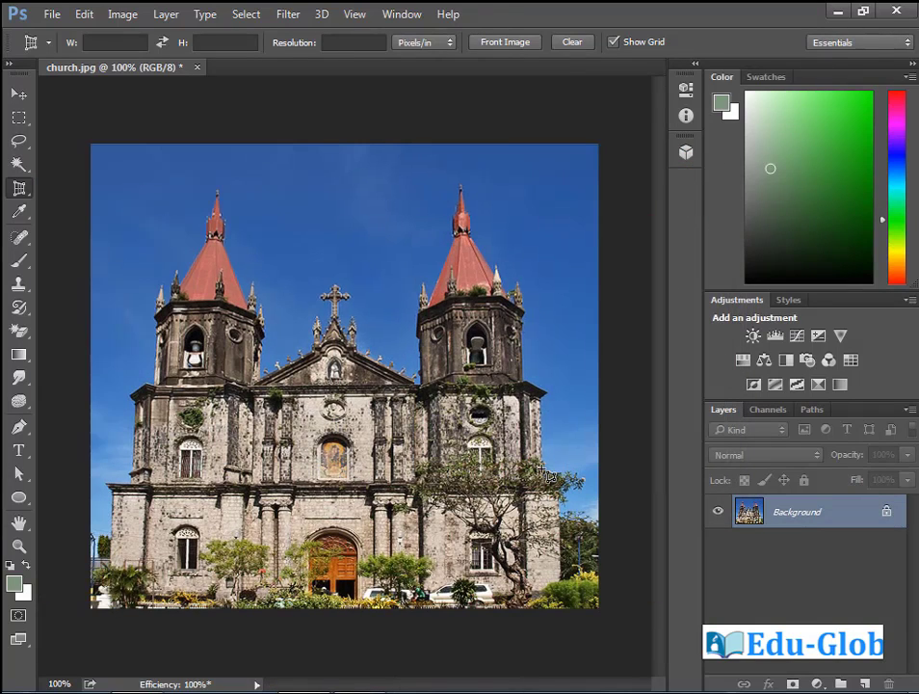
Open Canvas Size for the church image and choose the custom dark green 0a6a03 as the canvas extension colour
left_click(122, 13)
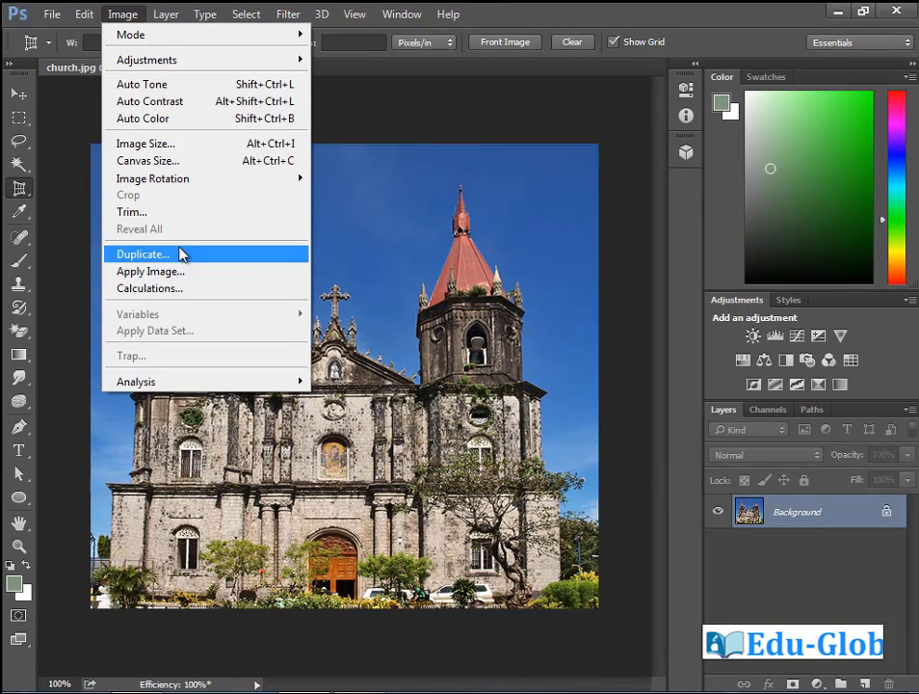
left_click(173, 161)
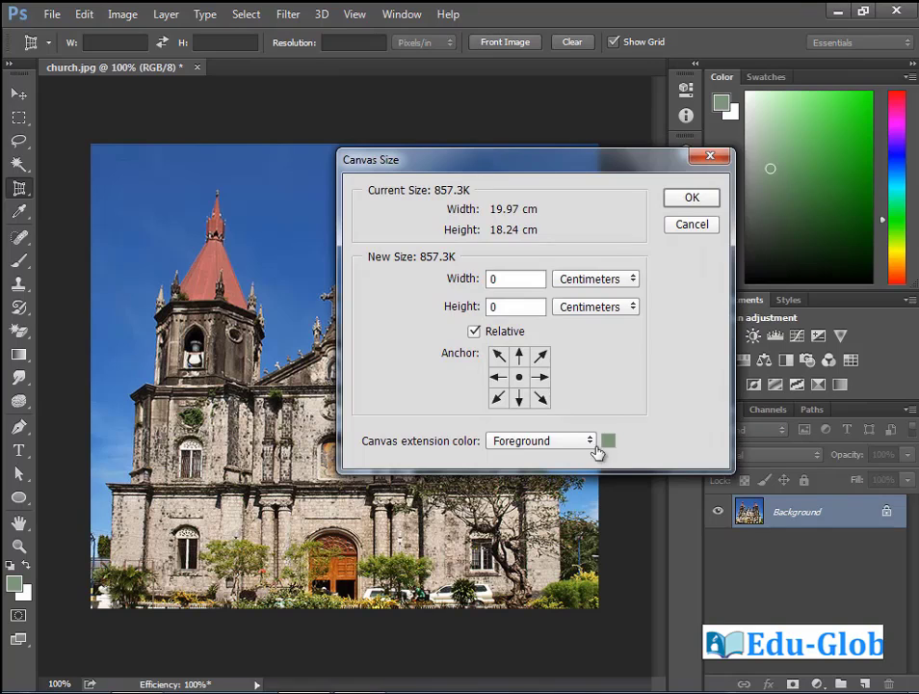
left_click(605, 441)
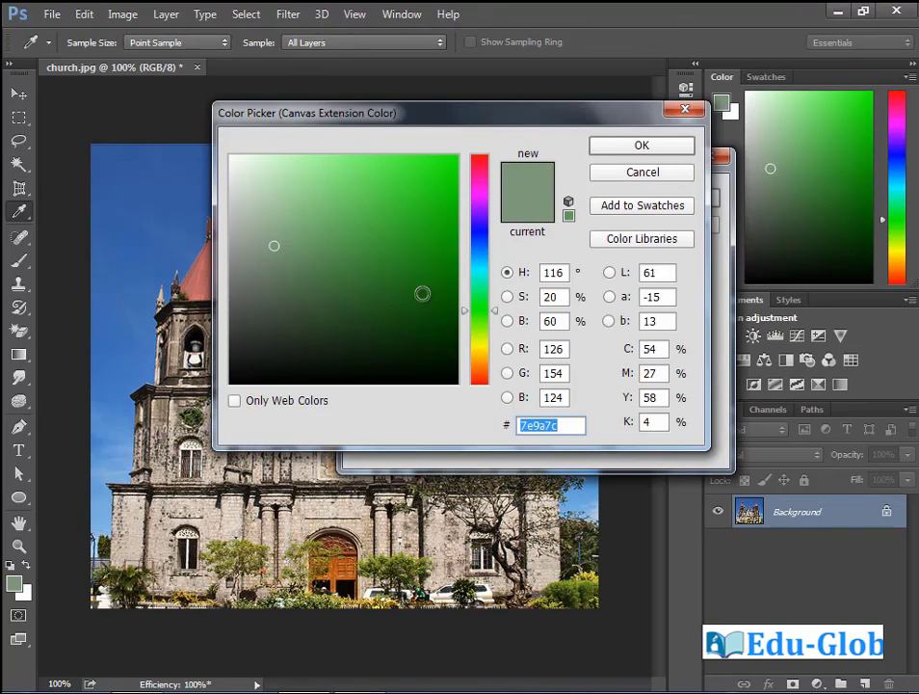
left_click_drag(449, 280, 452, 287)
left_click(641, 144)
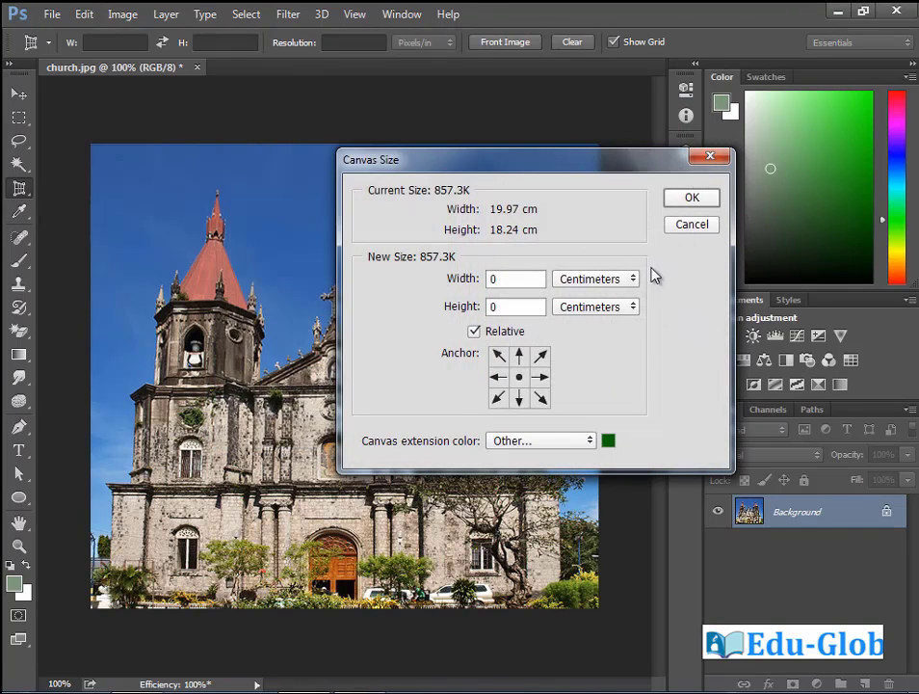
Try widening the church's canvas by 4 cm from a middle-left anchor with the dark green extension, and undo it
left_click(498, 377)
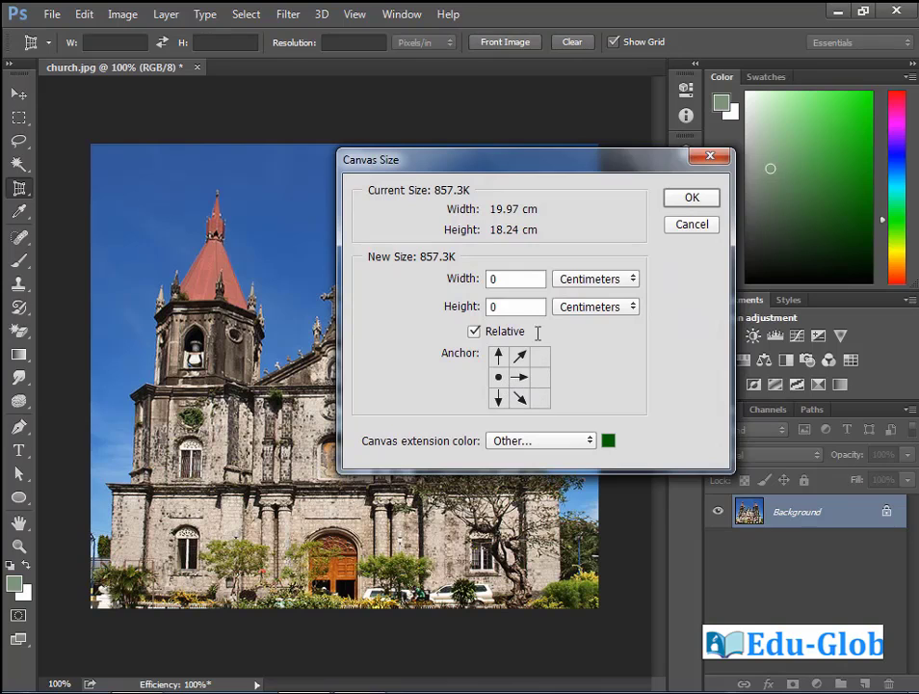
double_click(505, 279)
type("4")
left_click(692, 198)
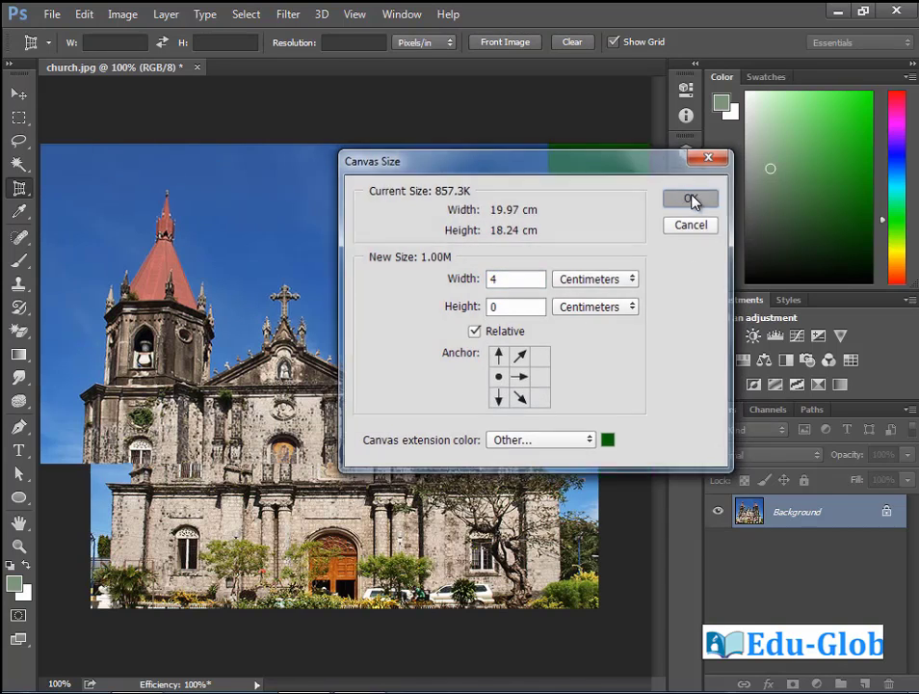
key("ctrl+z")
Reopen Canvas Size for the church image and set the canvas extension colour to a custom bright green
left_click(135, 14)
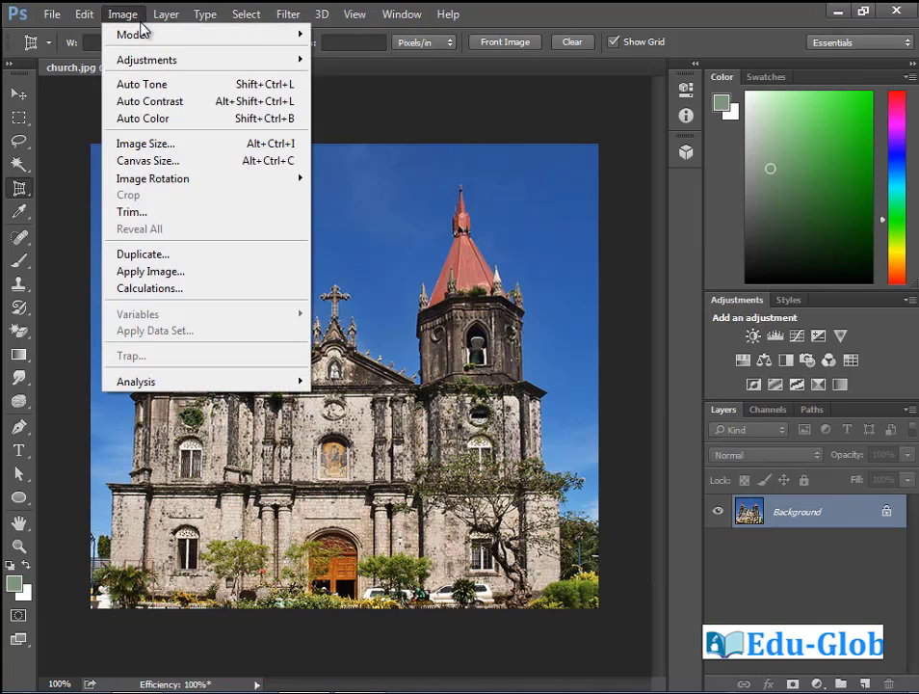
left_click(179, 160)
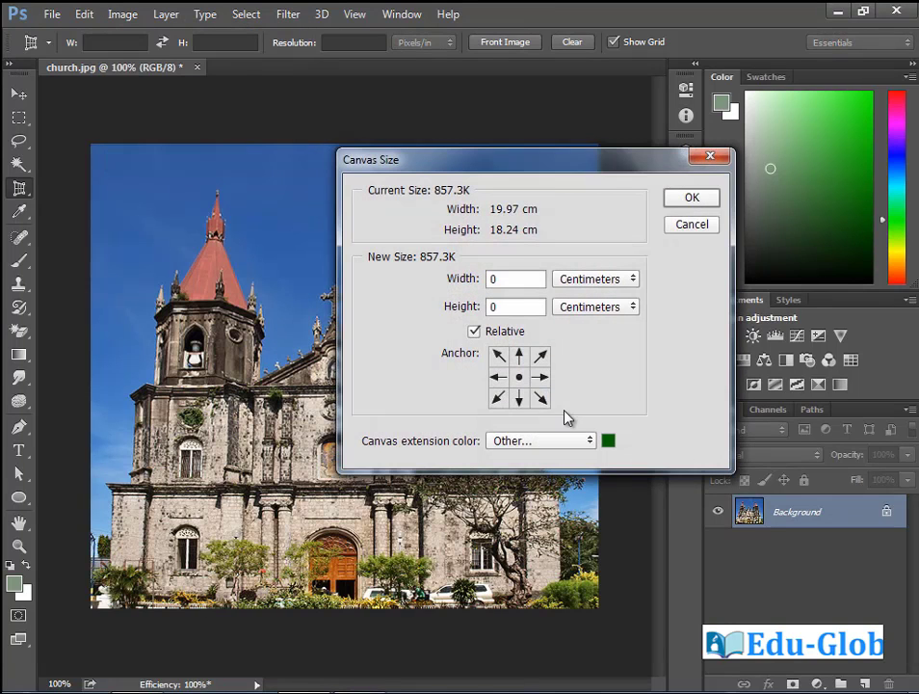
left_click(583, 441)
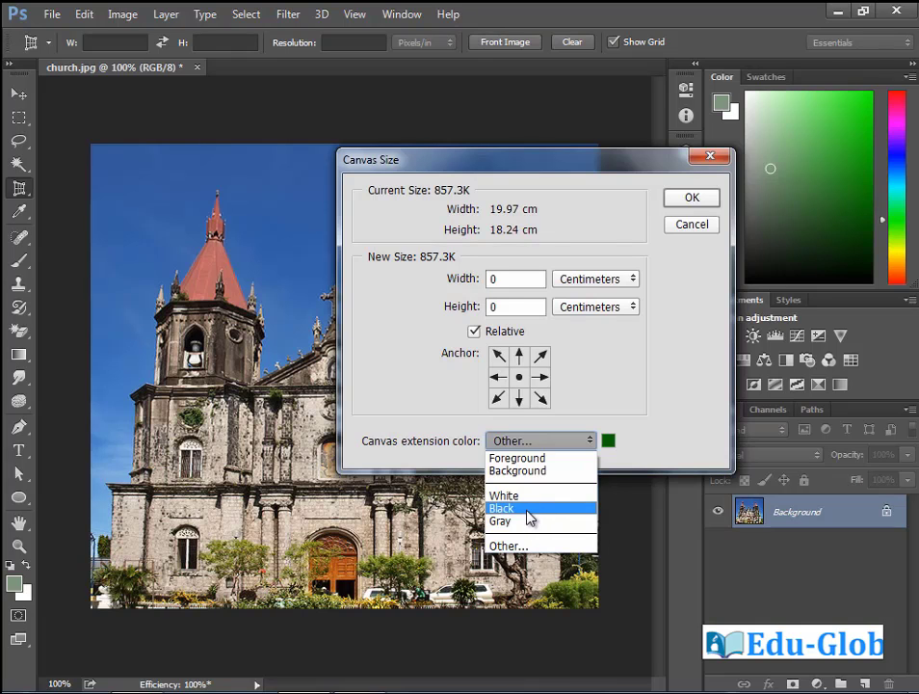
left_click(509, 545)
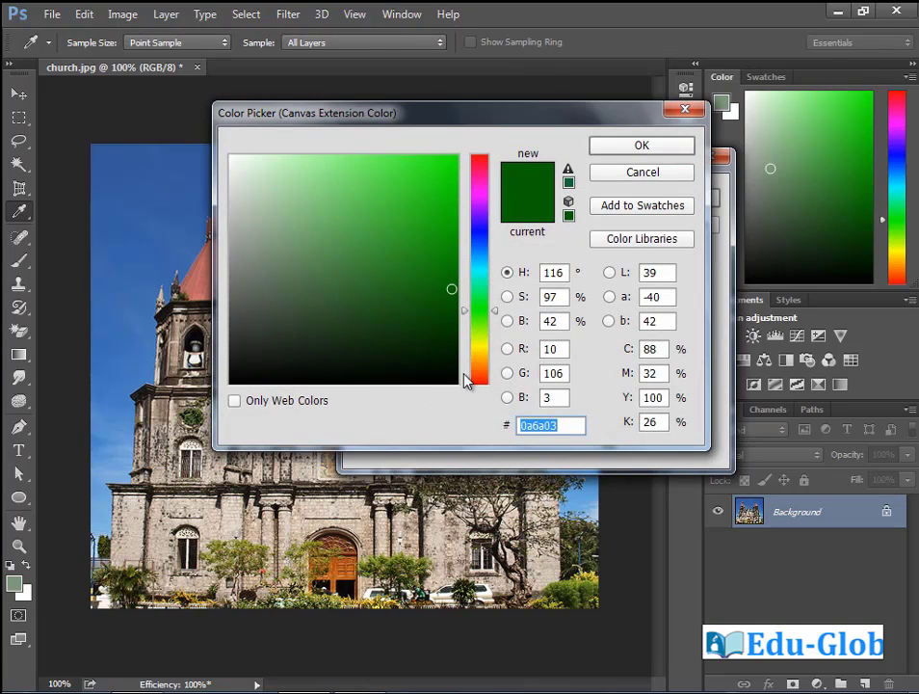
left_click(673, 175)
left_click(610, 441)
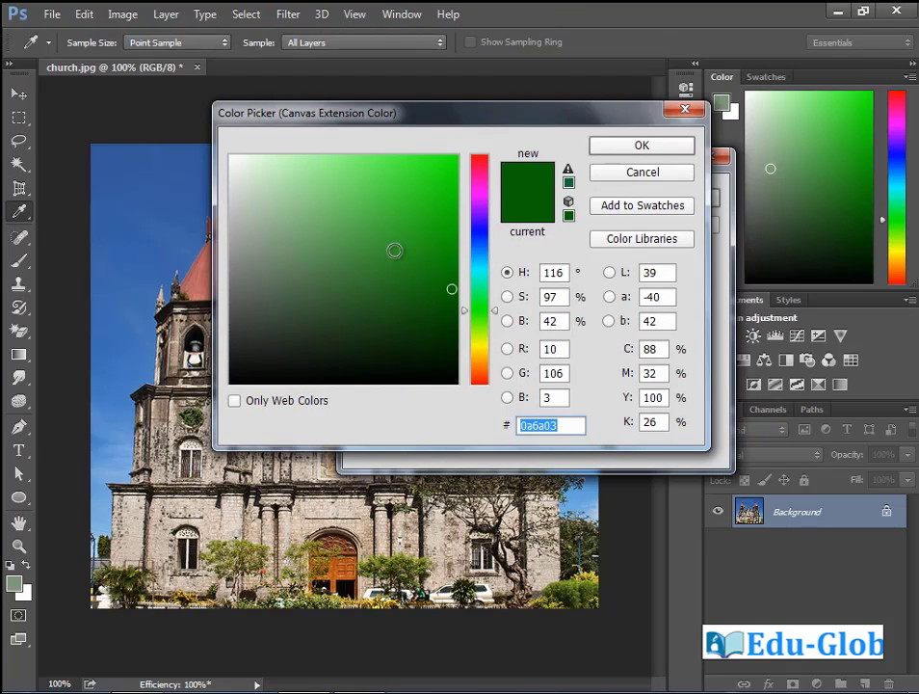
left_click(457, 157)
left_click(642, 146)
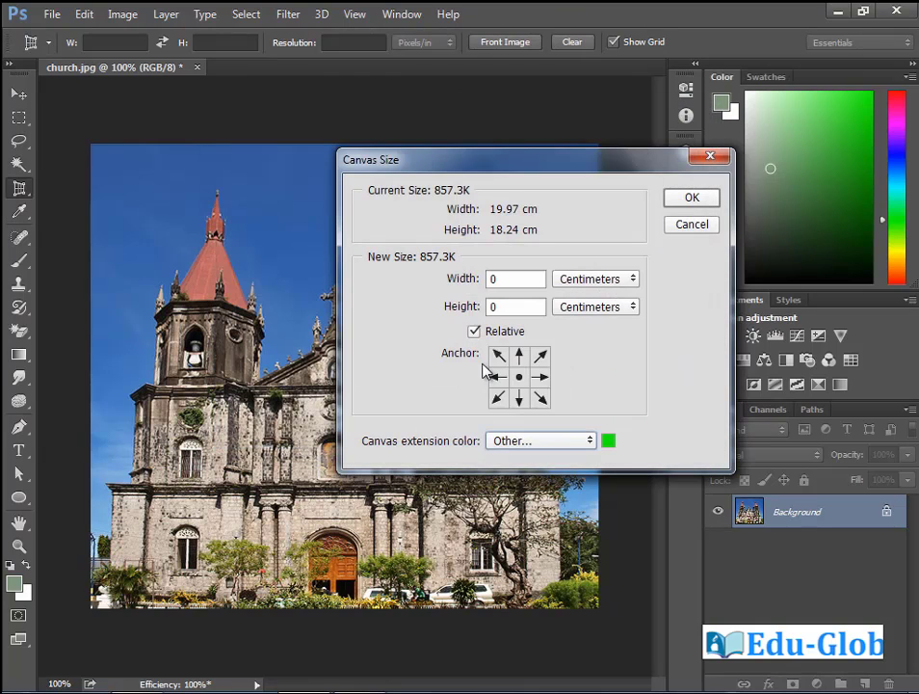
Try widening the church's canvas by 4 cm around a centred anchor with the bright green extension, and undo it
double_click(513, 279)
type("4")
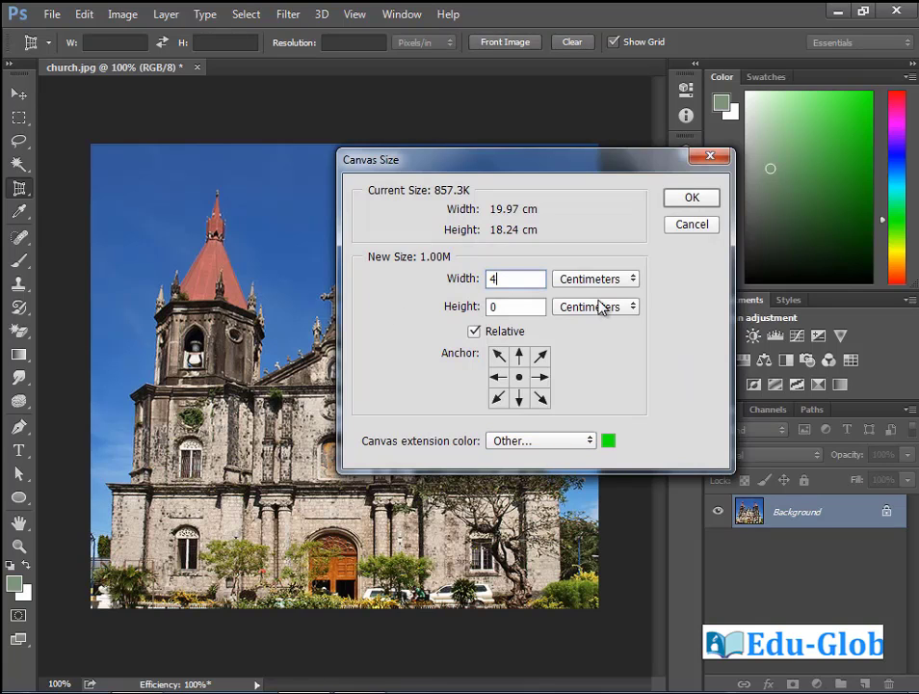
left_click(692, 197)
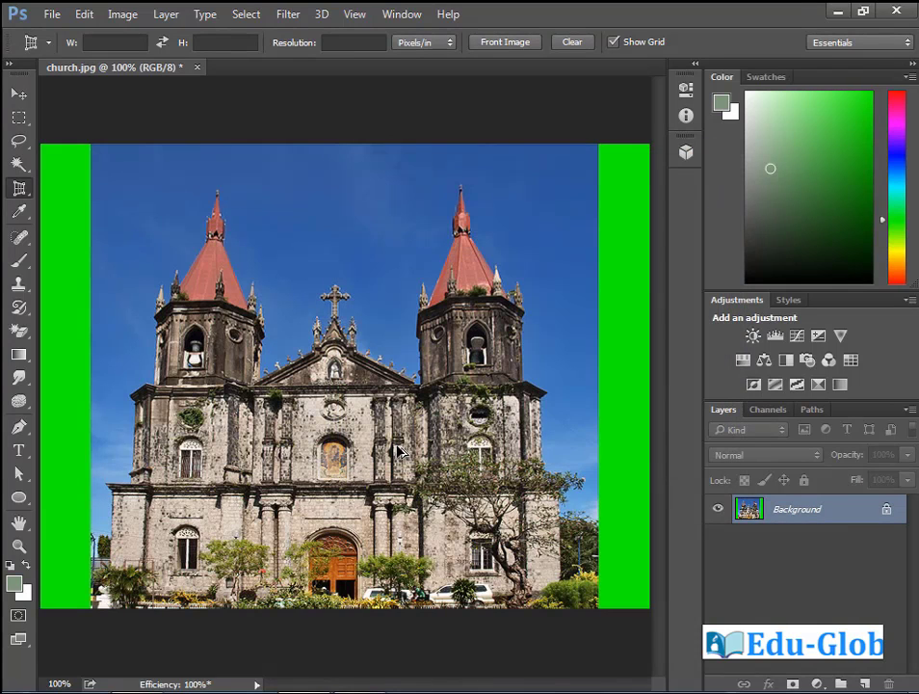
key("ctrl+z")
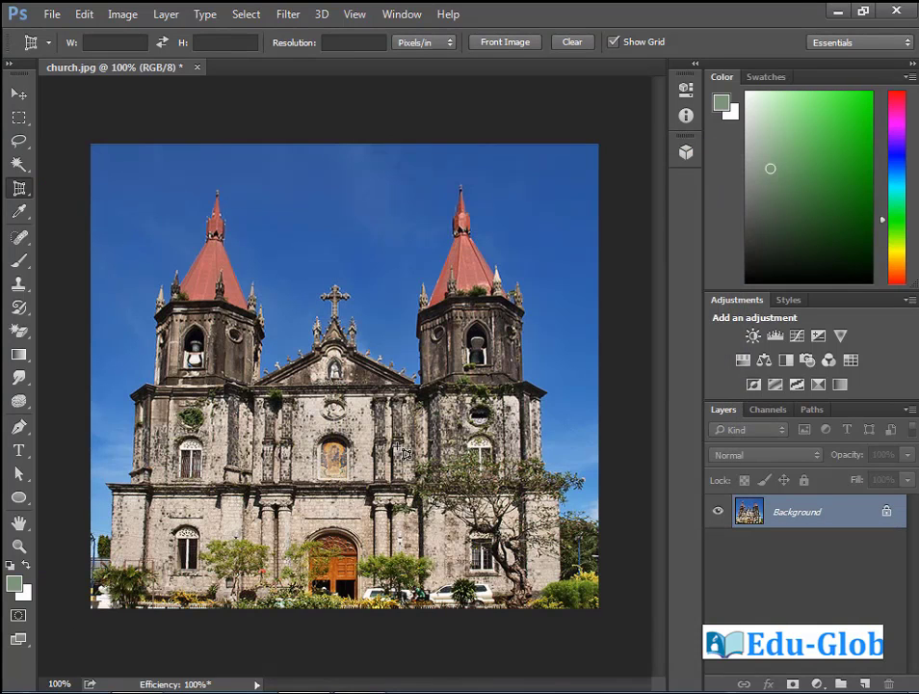
Using the Slice Tool on web-page-design.jpg, create one slice over the sidebar's logo header and another around the HOME button
left_click(23, 191)
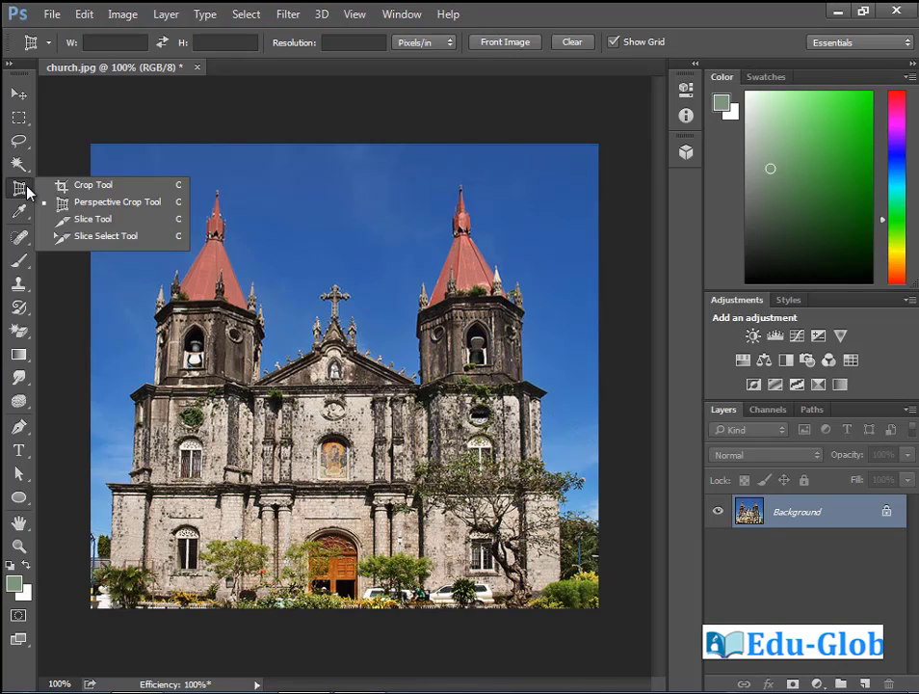
left_click(116, 225)
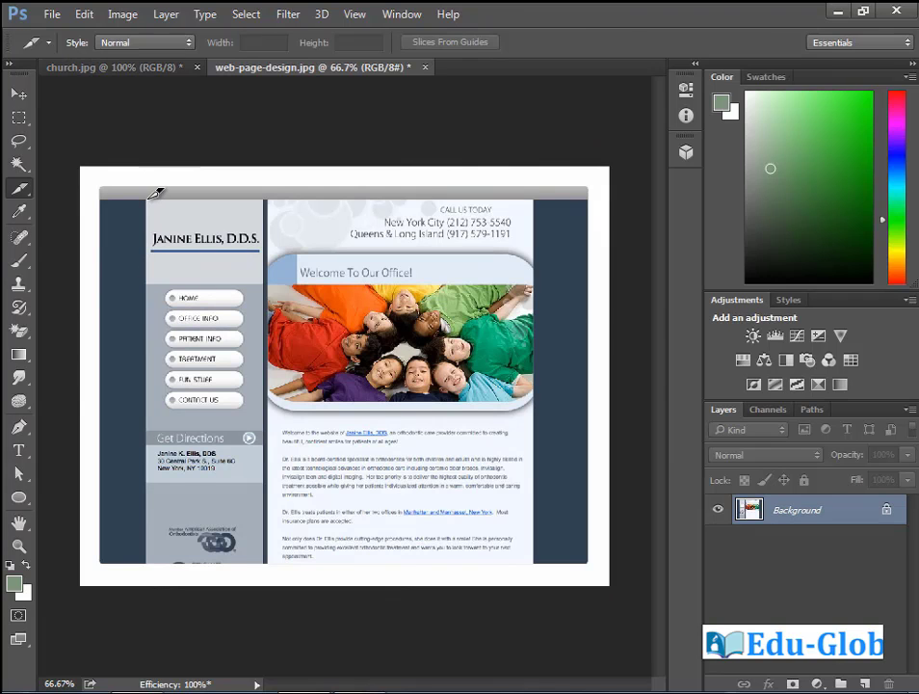
left_click_drag(146, 200, 265, 284)
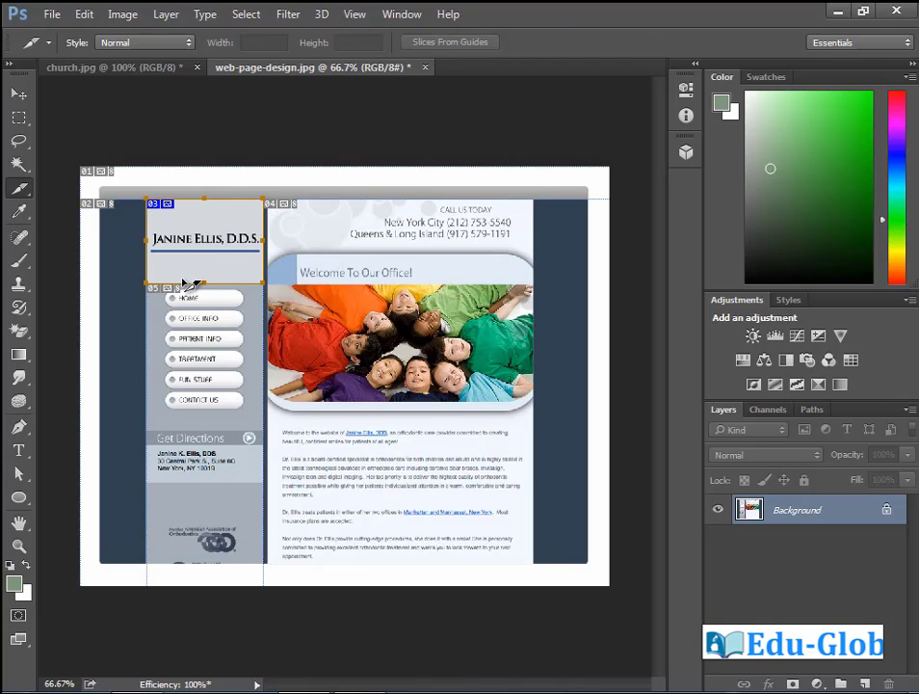
left_click_drag(110, 244, 308, 397)
left_click_drag(171, 243, 371, 280)
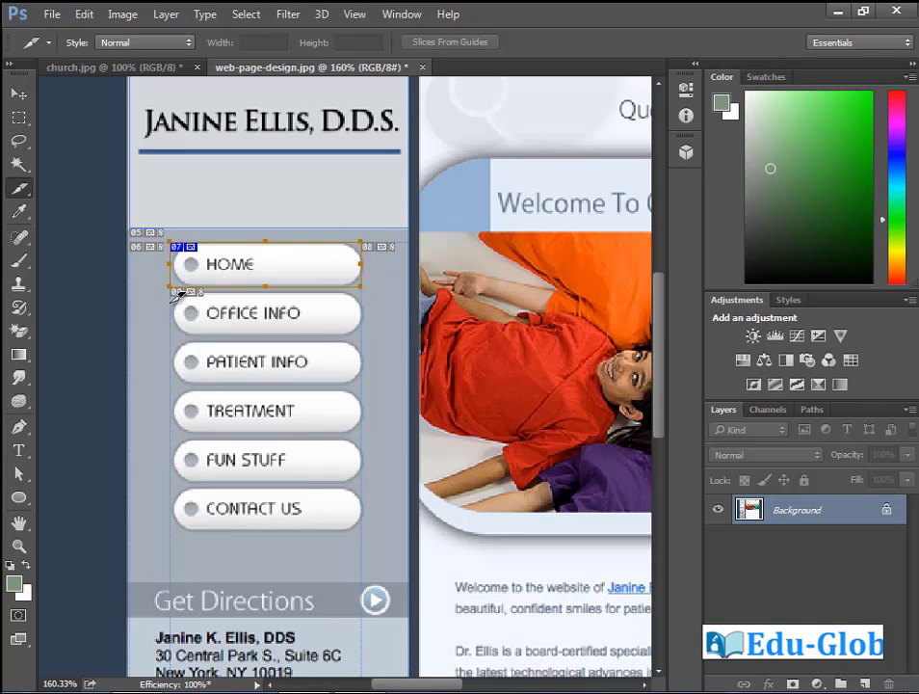
Create separate slices around the OFFICE INFO, PATIENT INFO, TREATMENT, FUN STUFF and CONTACT US buttons in the sidebar
left_click_drag(173, 291, 360, 333)
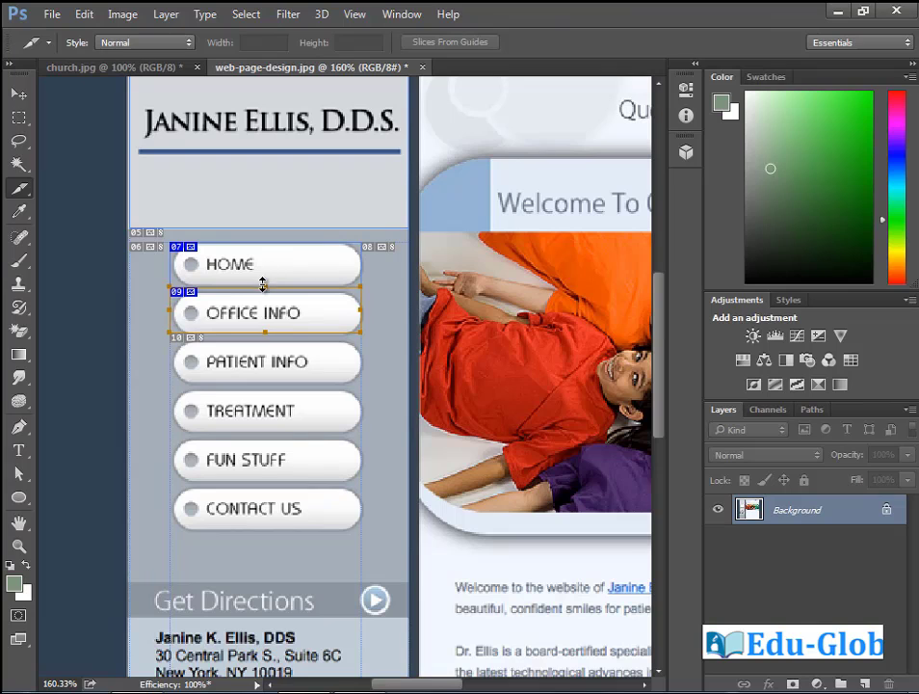
left_click_drag(263, 291, 266, 286)
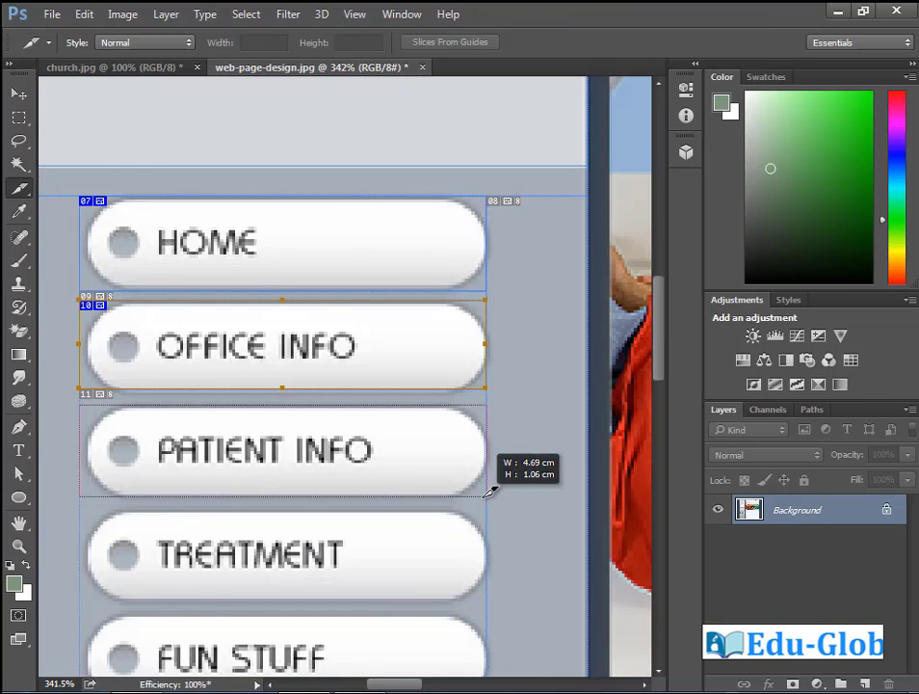
left_click_drag(491, 491, 489, 495)
scroll(350, 390, "down", 3)
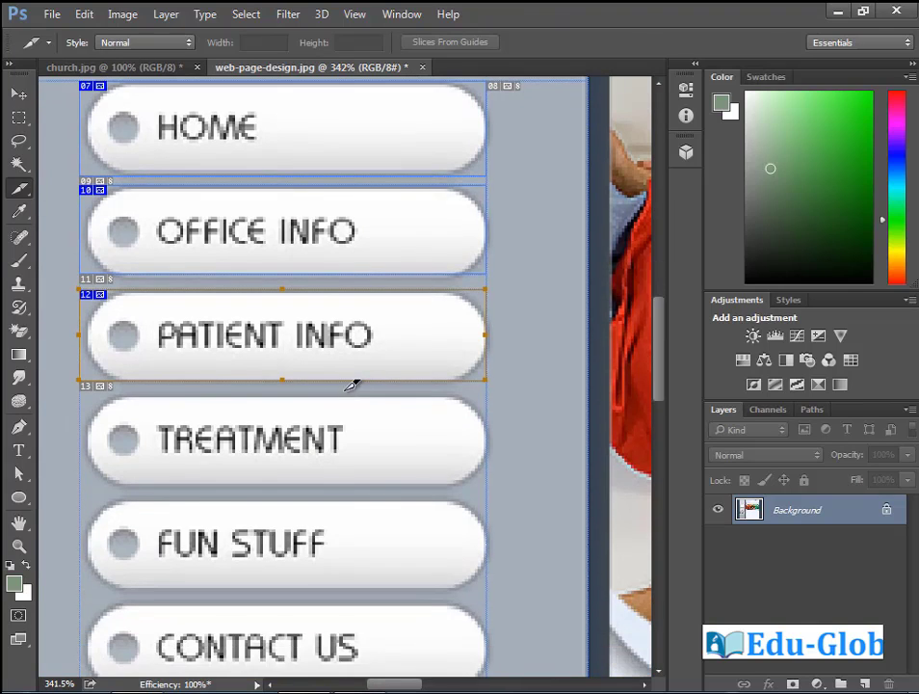
left_click_drag(81, 378, 492, 463)
scroll(408, 392, "down", 2)
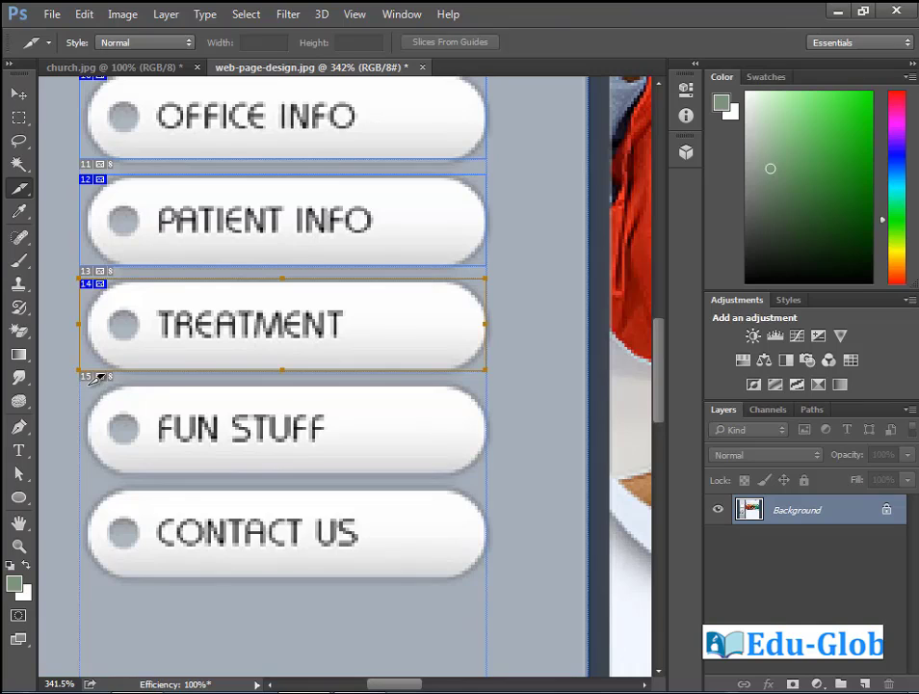
left_click_drag(80, 383, 486, 473)
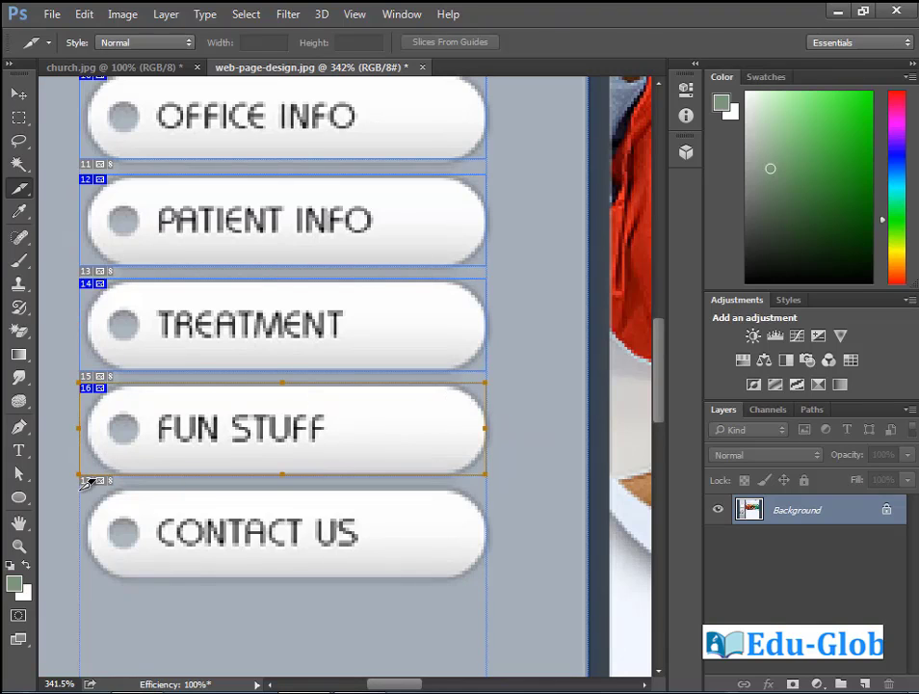
left_click_drag(82, 481, 485, 579)
Create slices over the Get Directions area, the left navy strip, the main content area and the right navy strip
key("ctrl+minus")
key("ctrl+minus")
key("ctrl+minus")
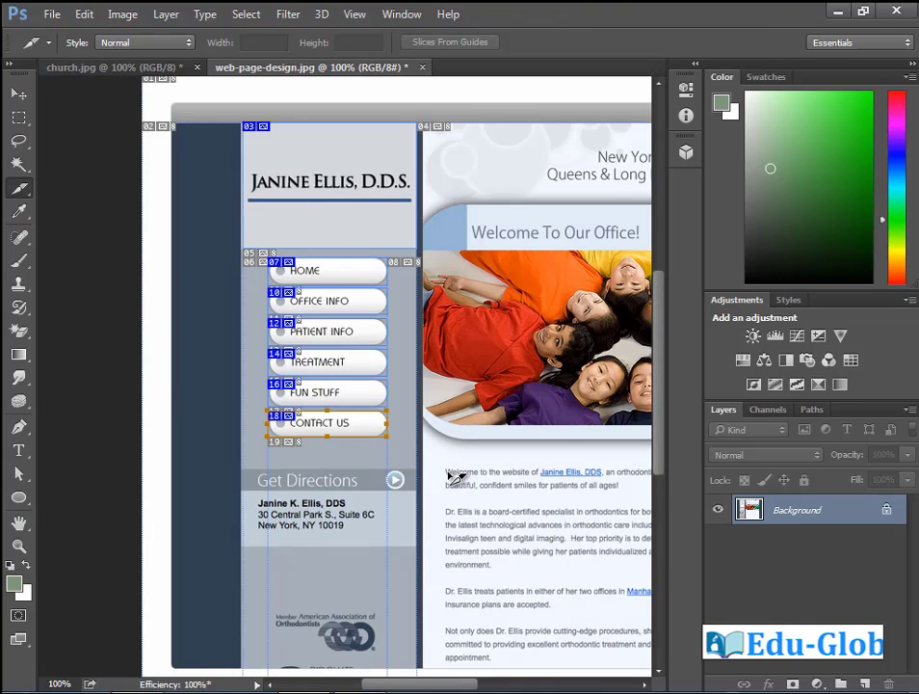
left_click_drag(243, 470, 423, 661)
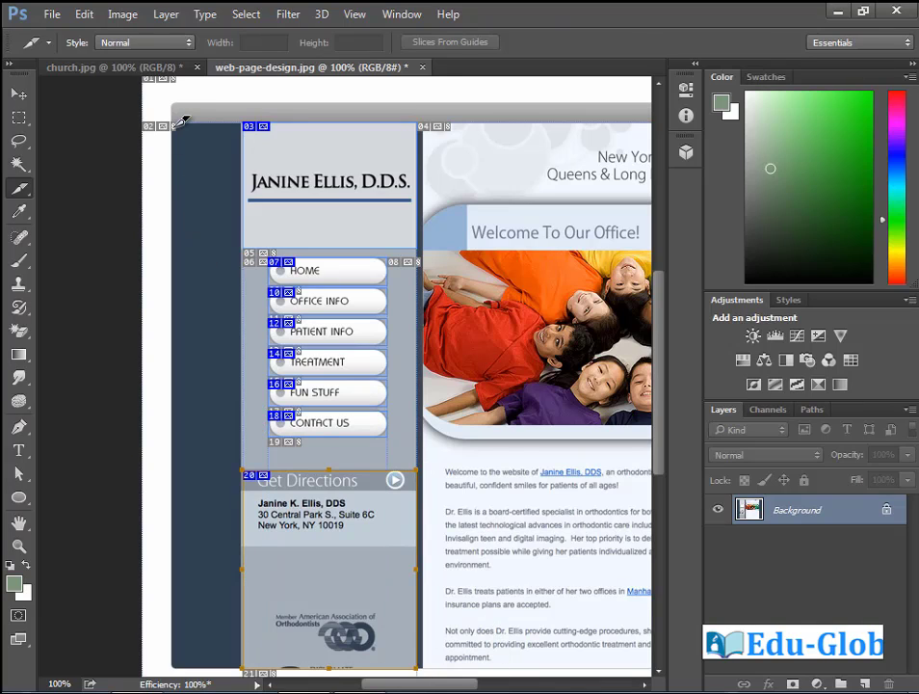
left_click_drag(179, 115, 243, 666)
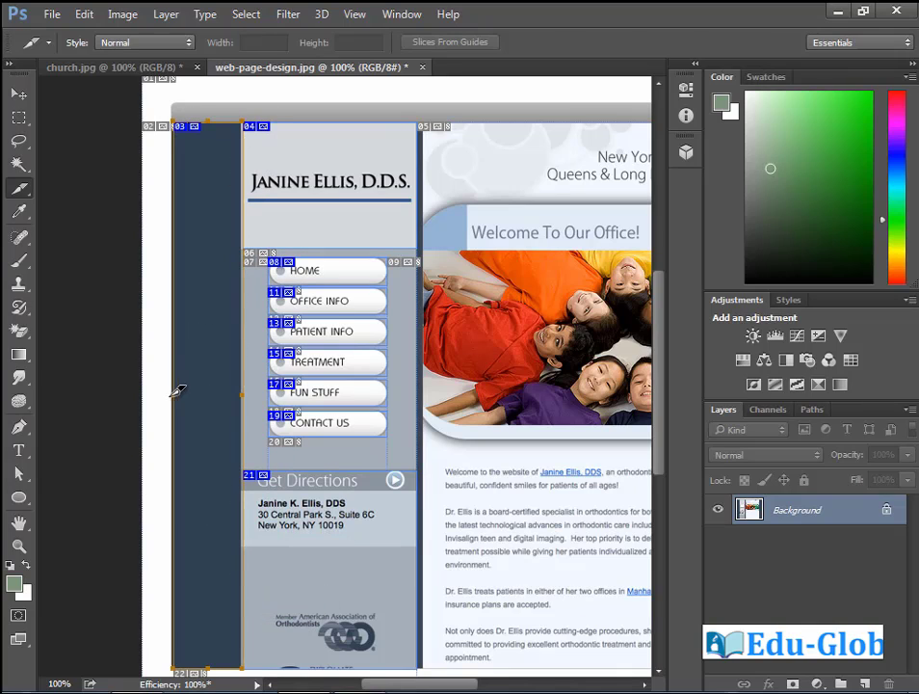
left_click_drag(167, 399, 171, 404)
left_click_drag(453, 301, 237, 279)
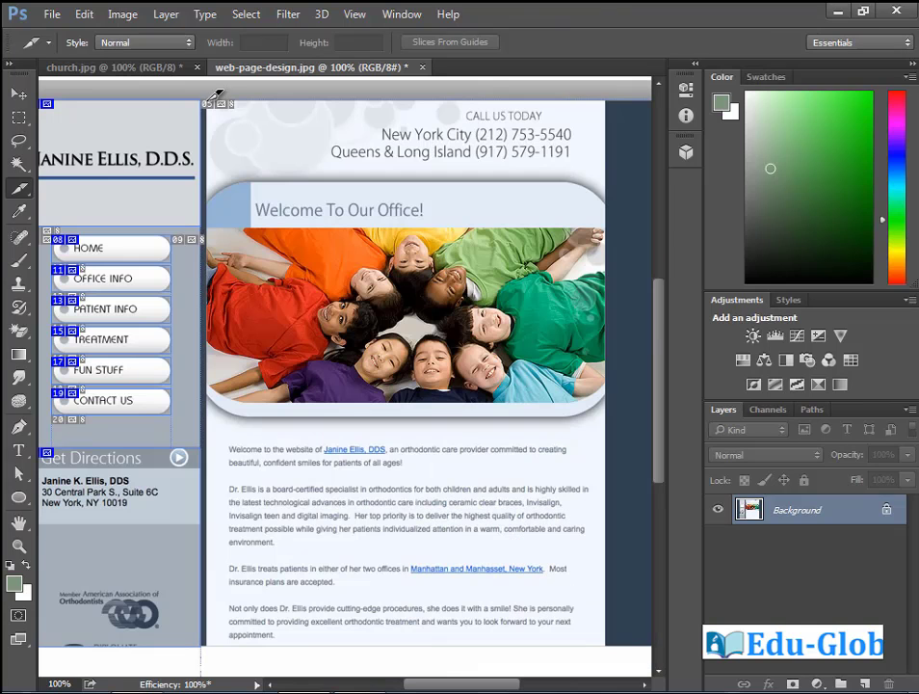
left_click_drag(208, 100, 610, 635)
left_click_drag(456, 118, 538, 665)
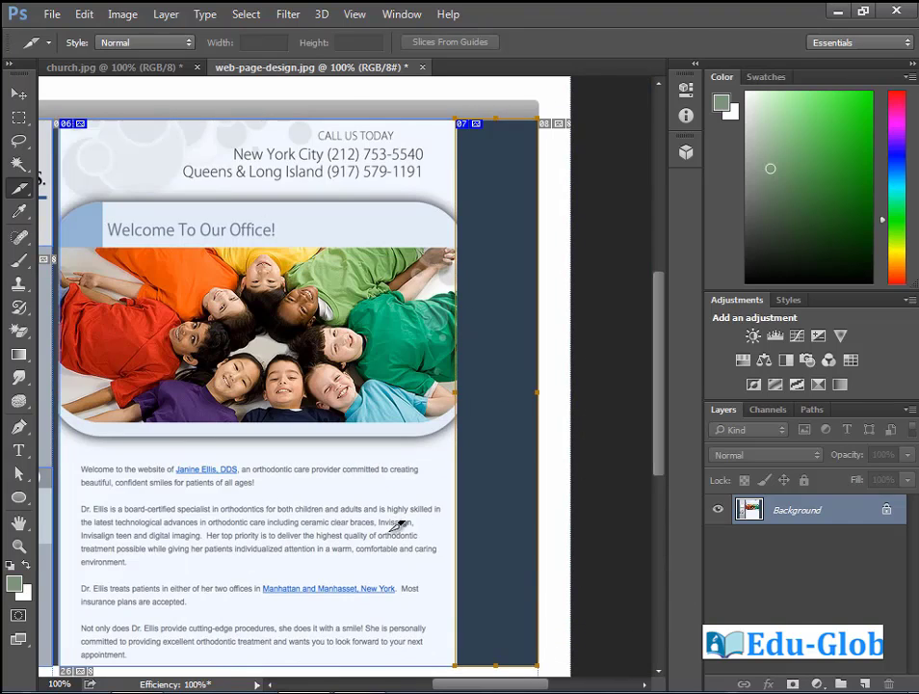
Try deleting the HOME button's slice with the Slice Select Tool, and undo the deletion
left_click_drag(267, 518, 421, 538)
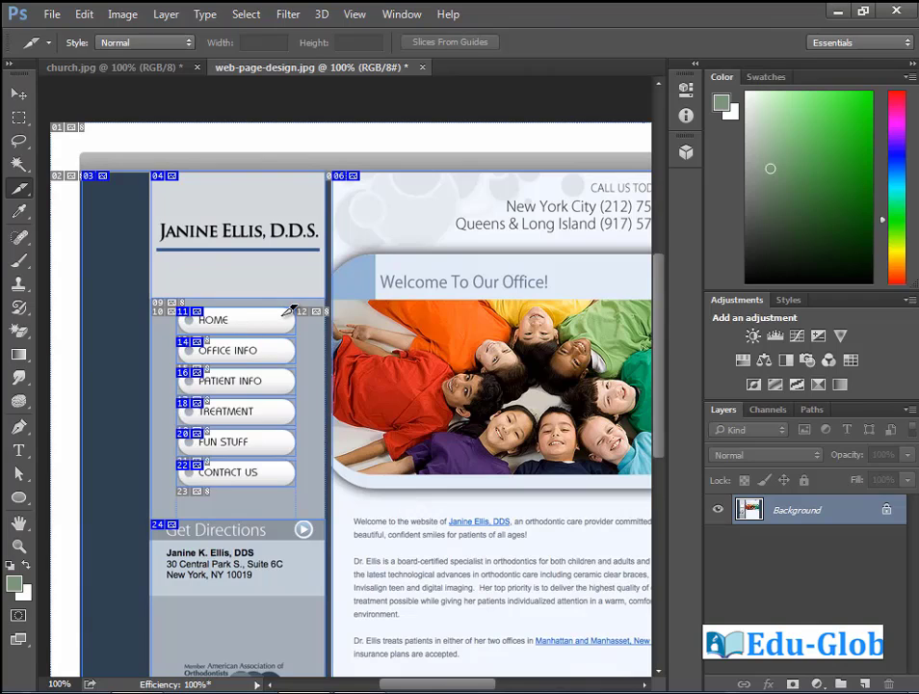
left_click(17, 193)
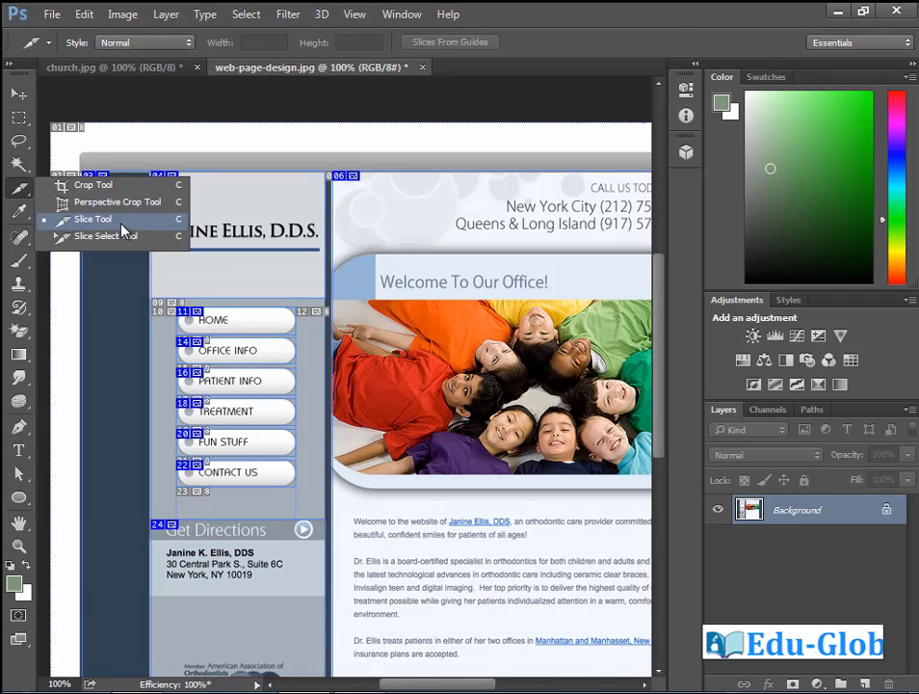
left_click(106, 236)
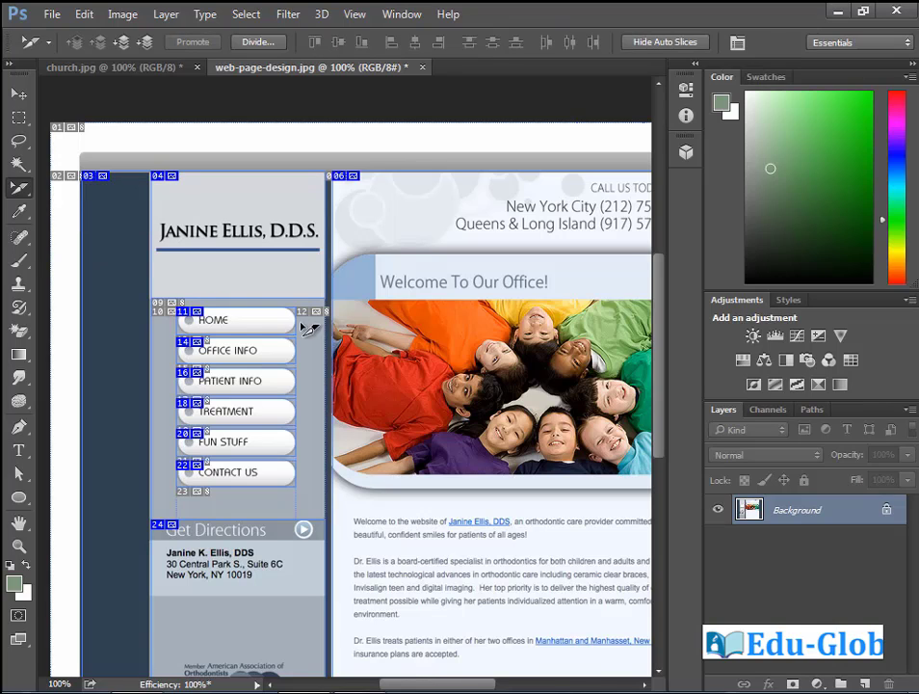
left_click_drag(303, 321, 260, 320)
key("Delete")
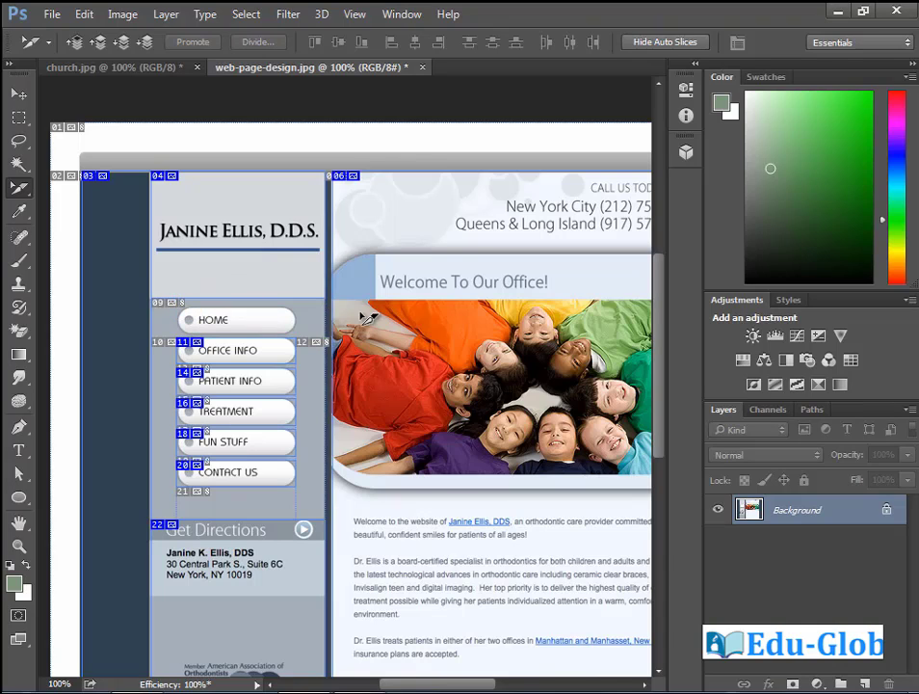
key("ctrl+z")
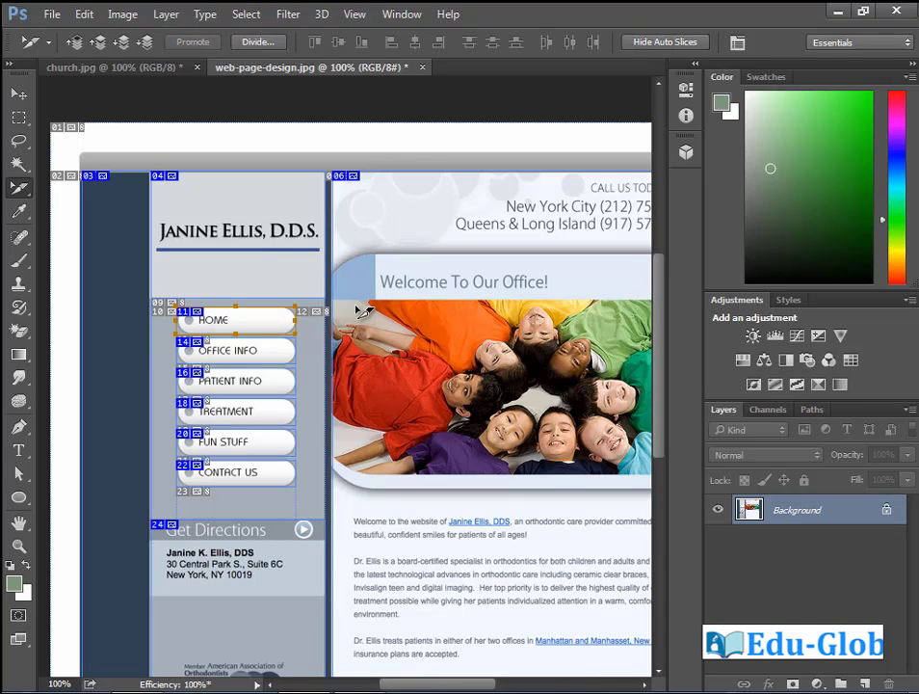
Fine-tune the outer edge of the left navy strip's slice and extend the content slice's right edge to the navy strip
left_click(87, 374)
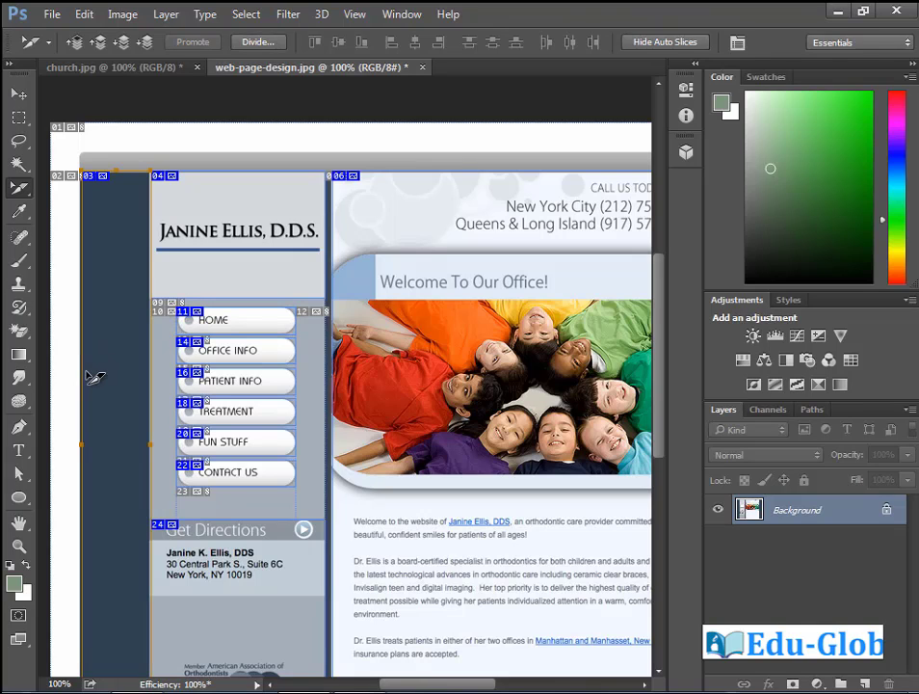
left_click_drag(83, 441, 80, 451)
key("ctrl+0")
key("ctrl+space")
left_click_drag(510, 340, 615, 421)
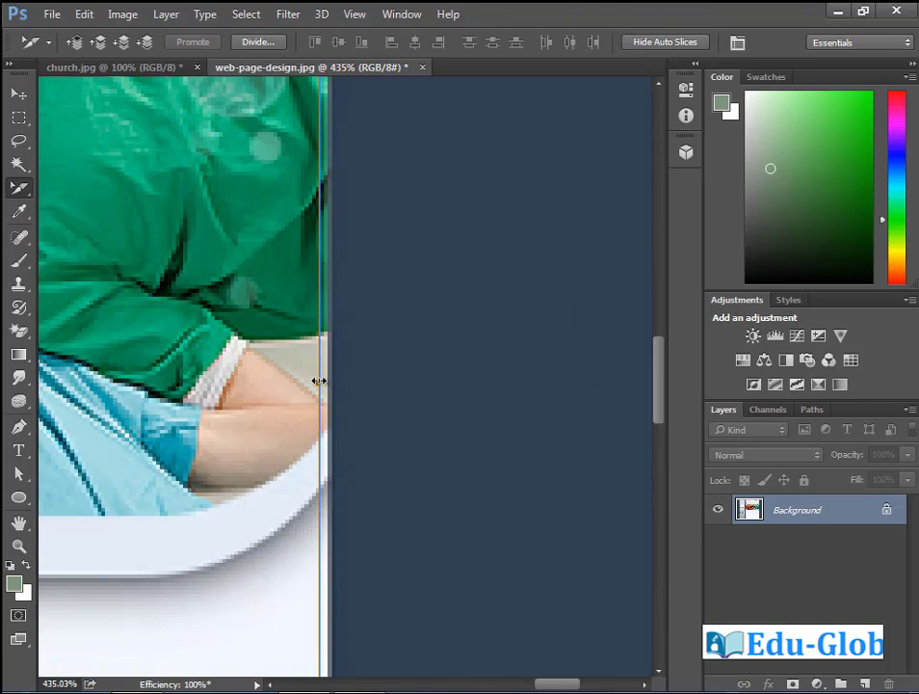
left_click_drag(320, 383, 328, 386)
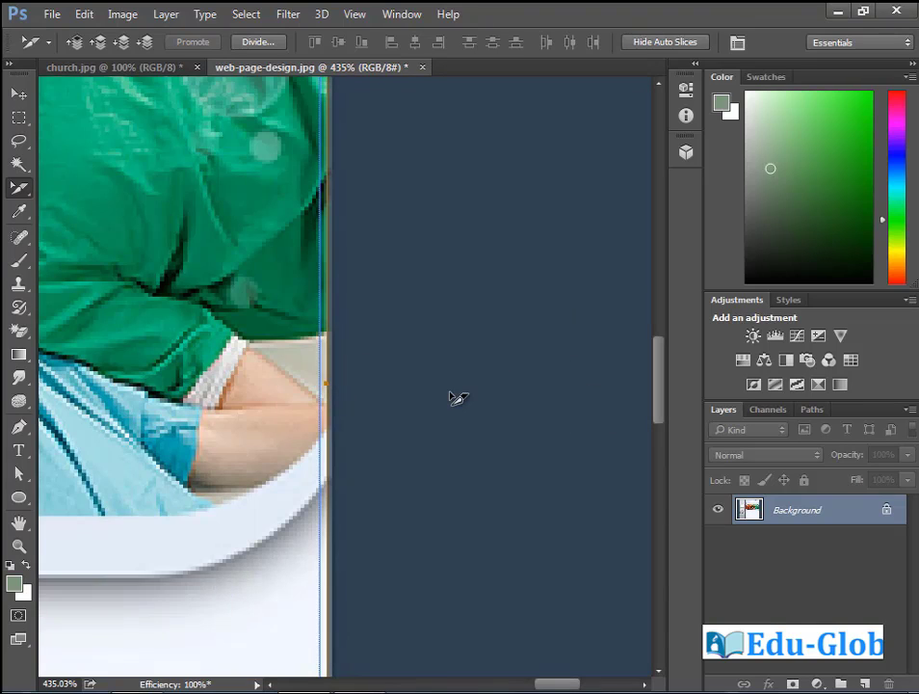
Move the main content slice's left edge to the border of the dark divider beside the sidebar
key("ctrl+0")
key("ctrl+space")
left_click_drag(233, 352, 291, 417)
key("ctrl+space")
left_click_drag(404, 477, 373, 477)
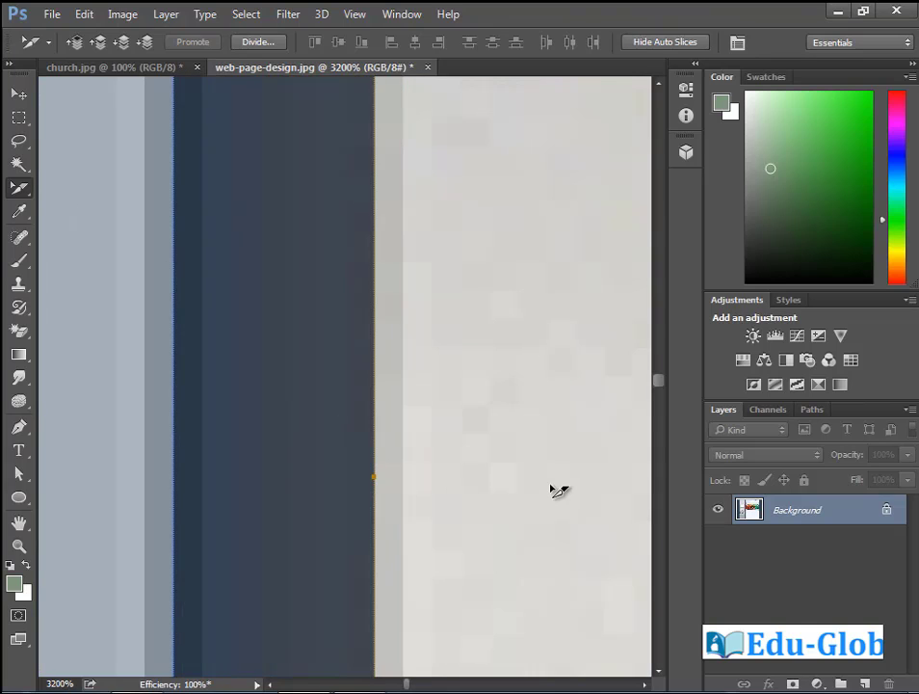
Align the outer edge of the right navy strip's slice with the edge of the page design
key("ctrl+0")
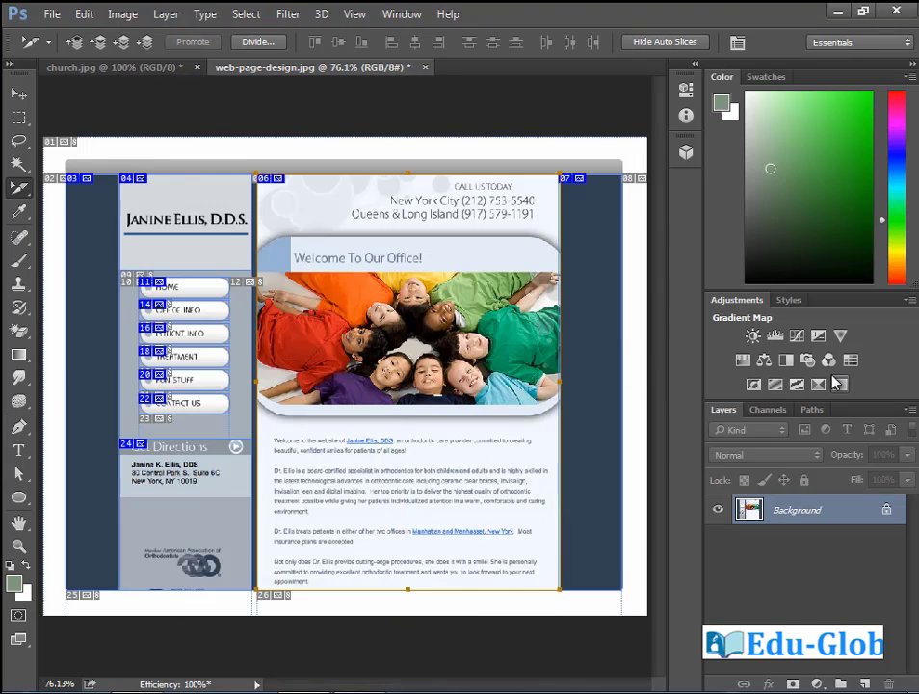
key("ctrl+space")
left_click_drag(584, 322, 649, 394)
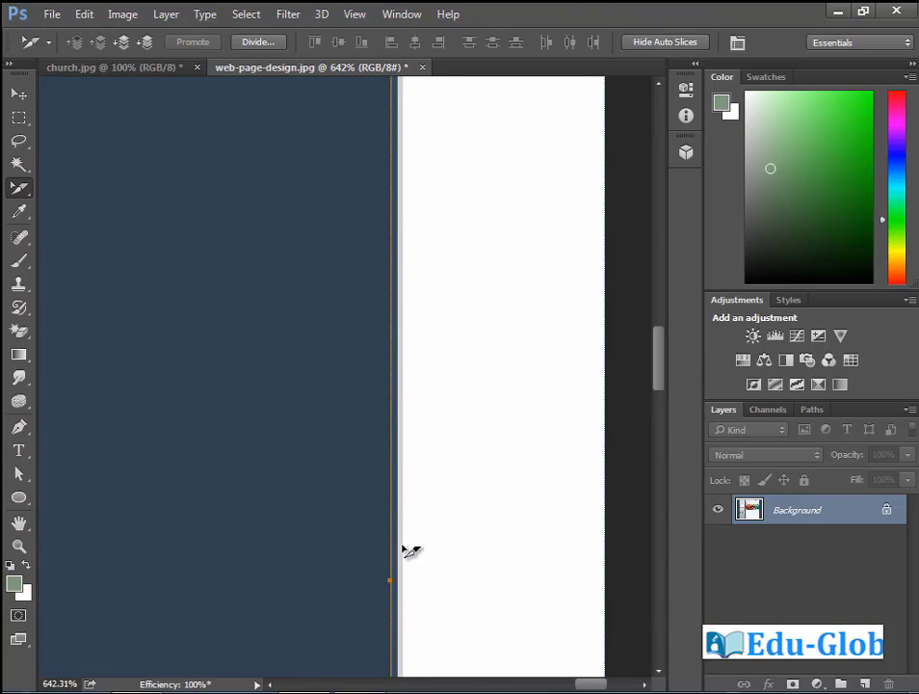
key("ctrl+0")
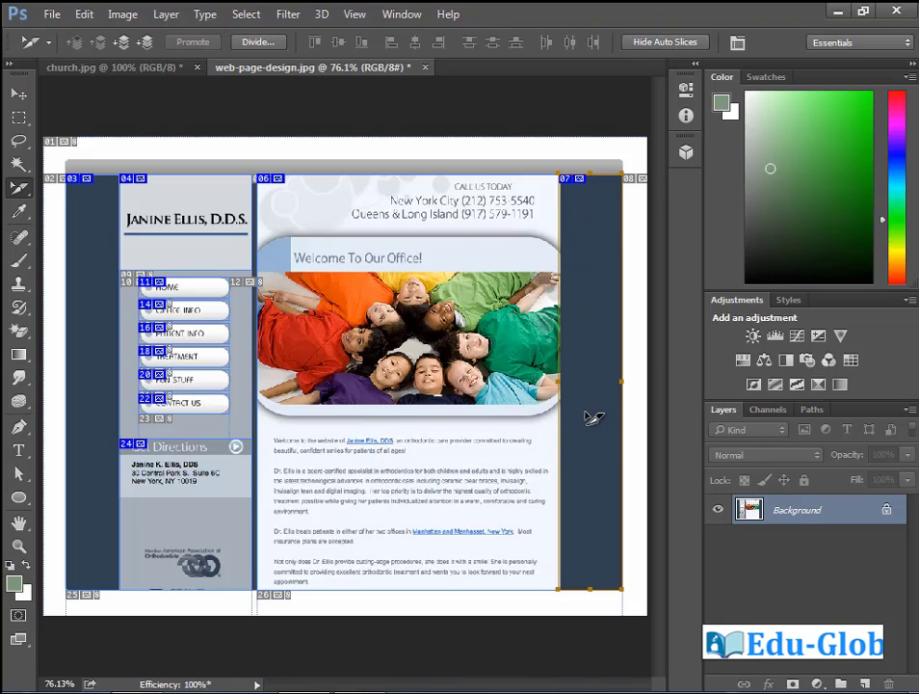
Using Divide Slice on the right navy strip, try horizontal divisions of 3 evenly spaced slices and of 150 pixels per slice
left_click(269, 44)
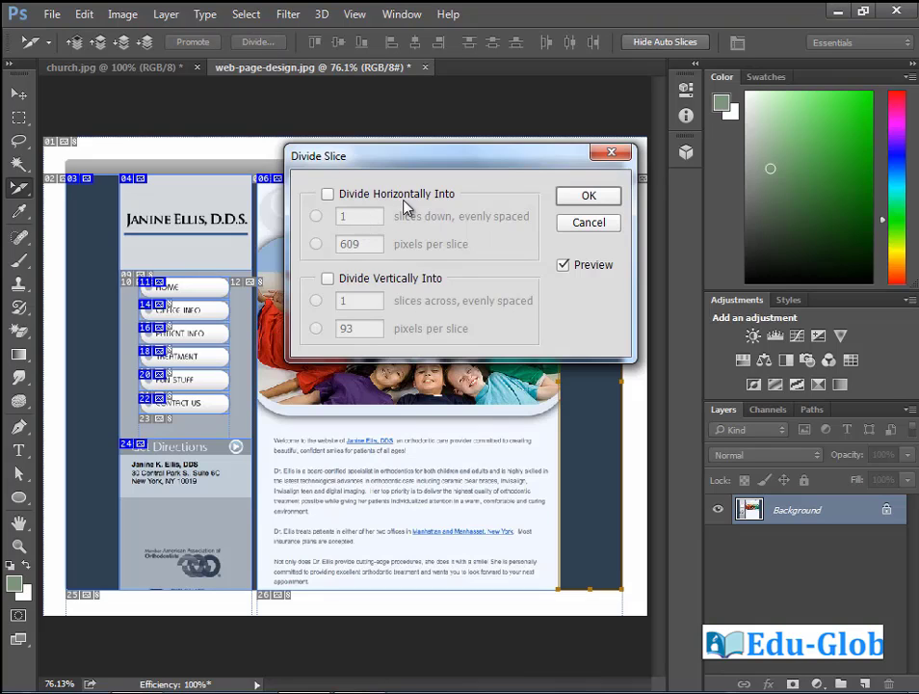
left_click(327, 193)
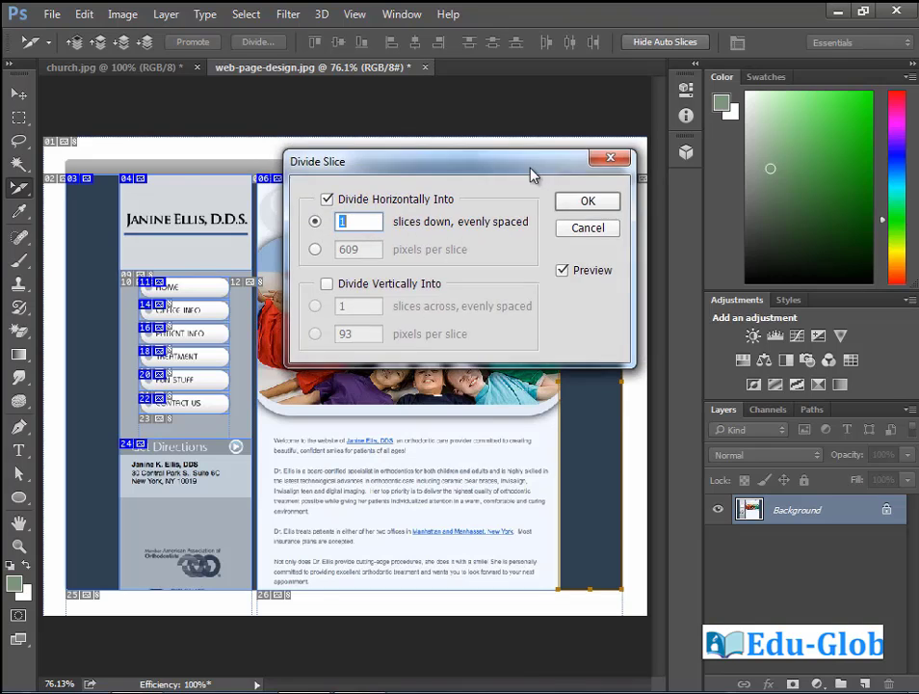
left_click_drag(532, 159, 382, 194)
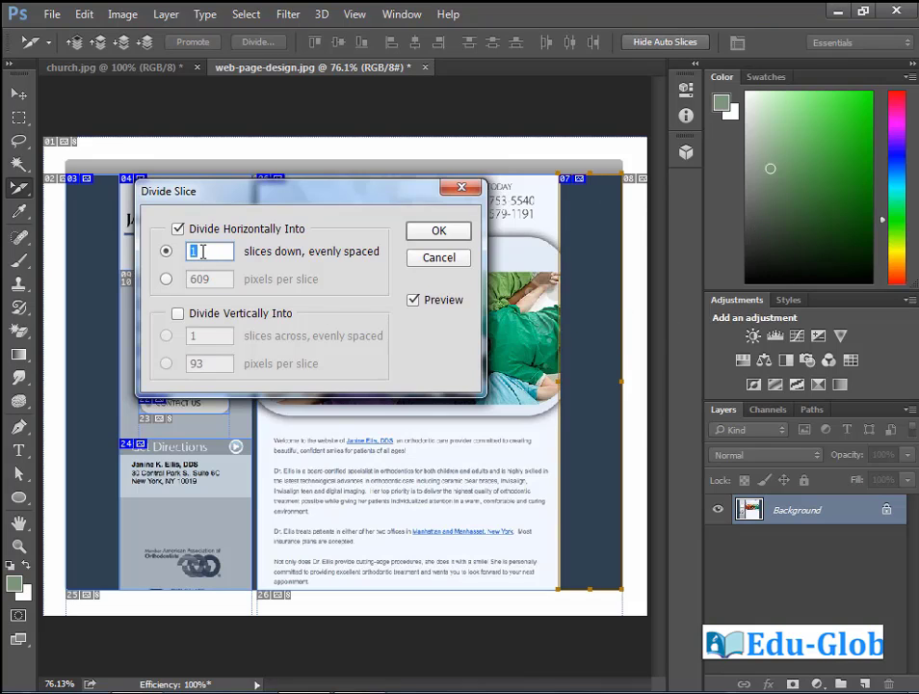
type("3")
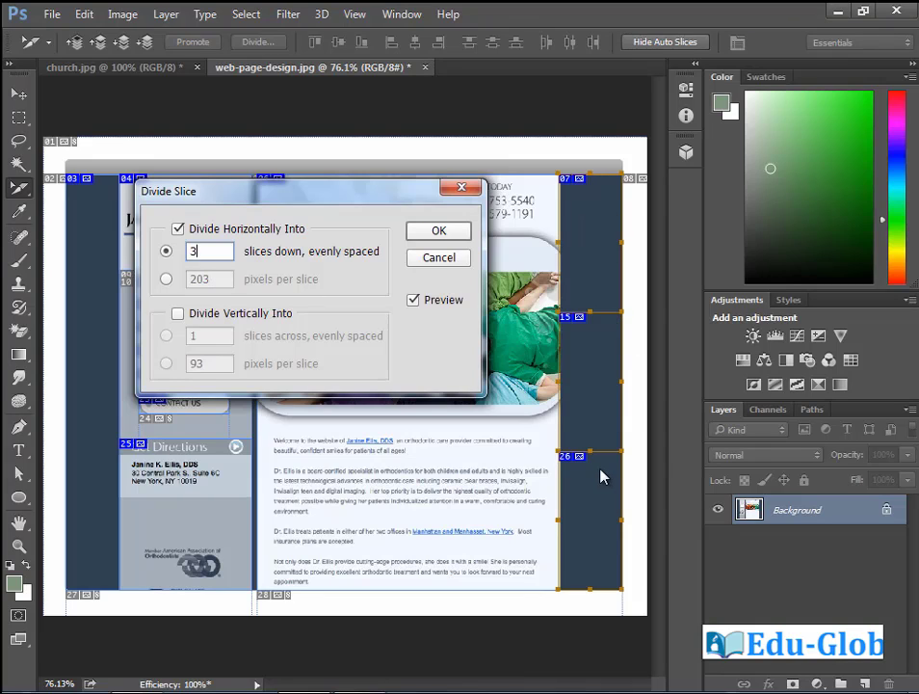
double_click(208, 251)
type("1")
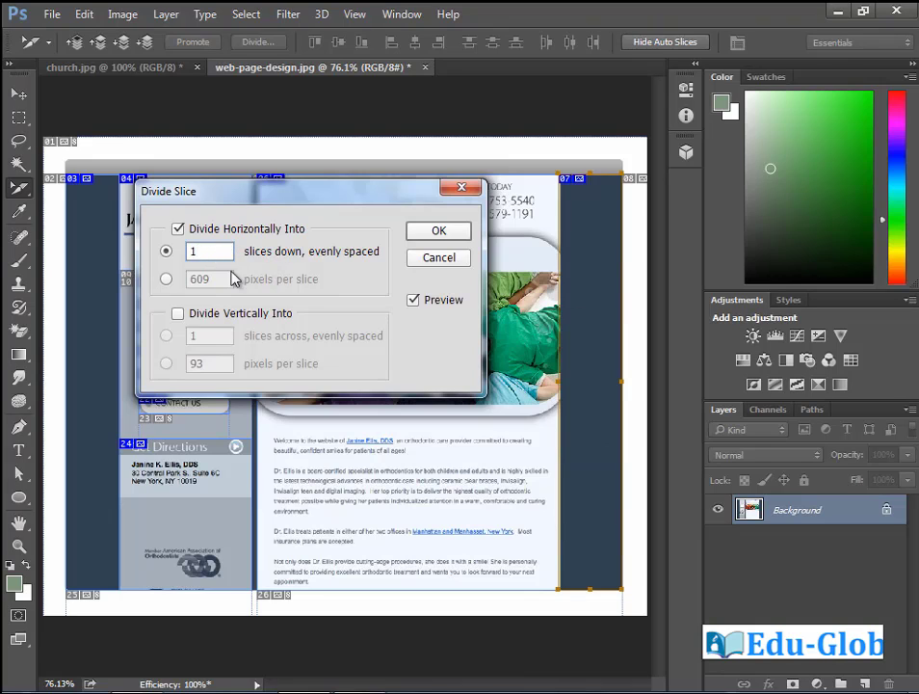
left_click(168, 281)
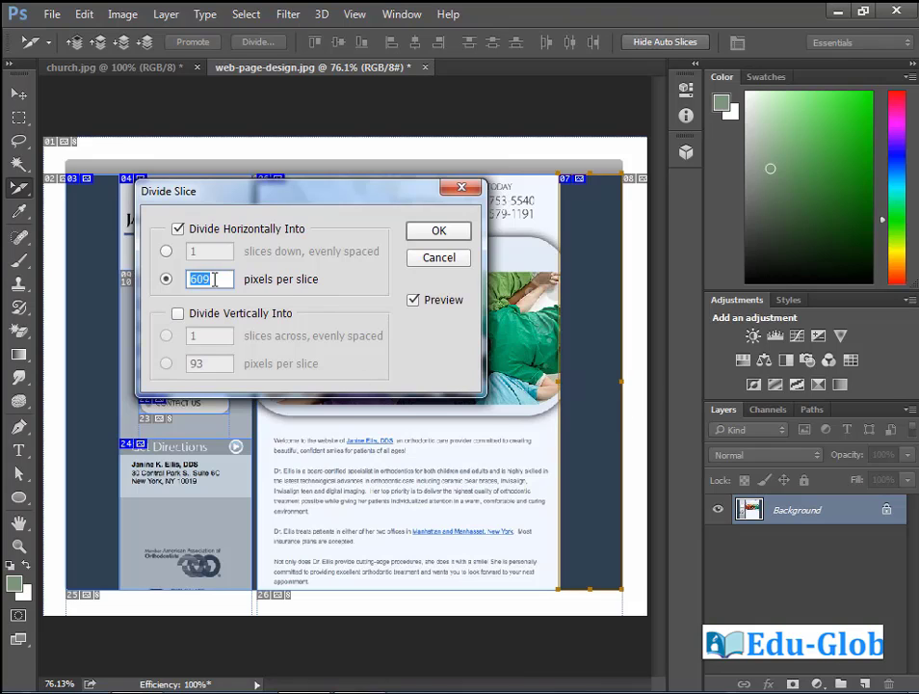
type("150")
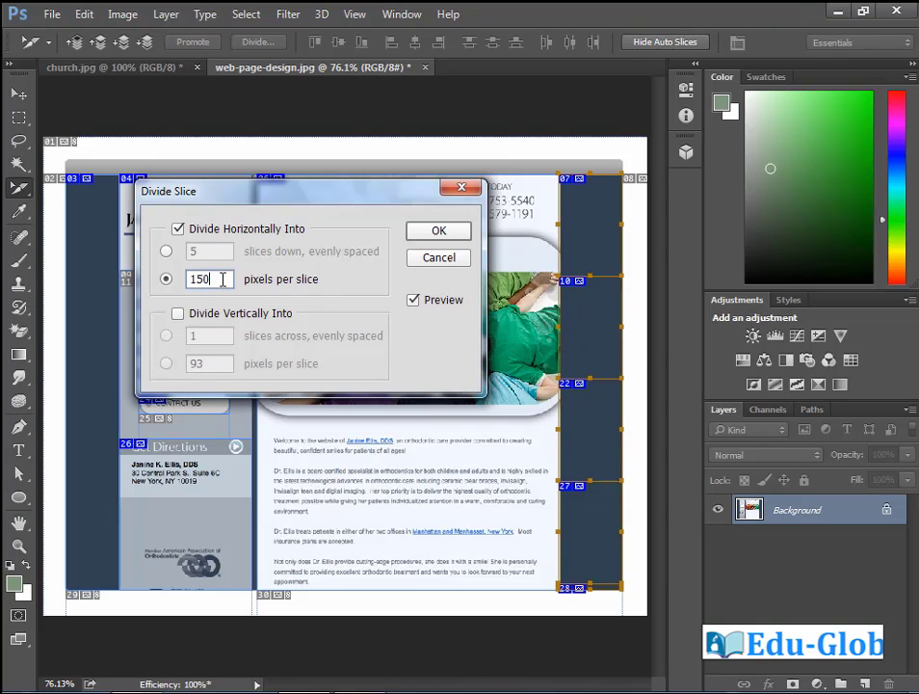
Try vertical divisions of the strip's slice into 3 evenly spaced slices and at 50 pixels per slice, and cancel the division
left_click(179, 229)
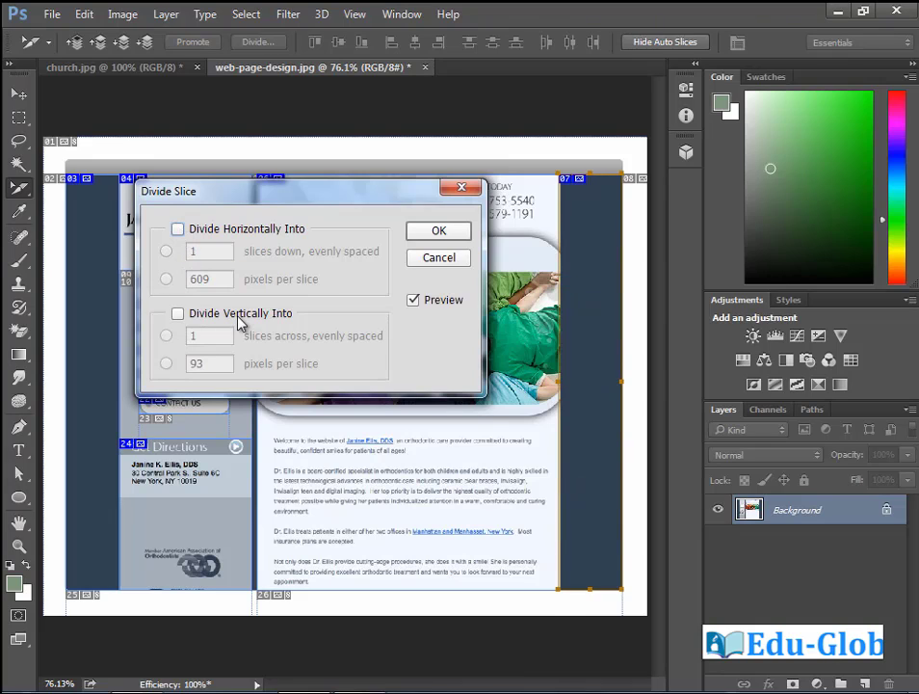
left_click(177, 313)
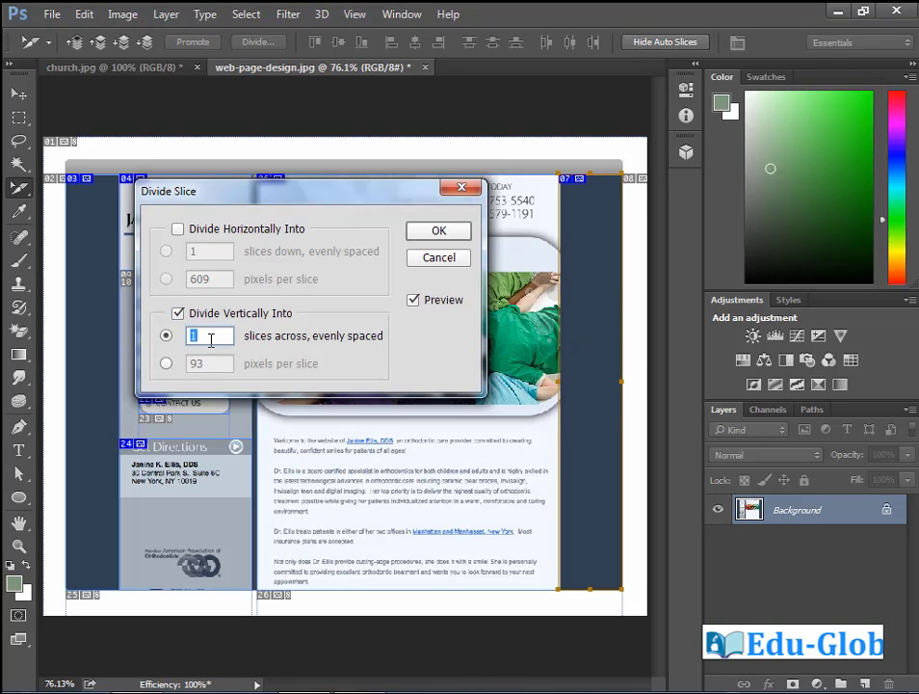
type("3")
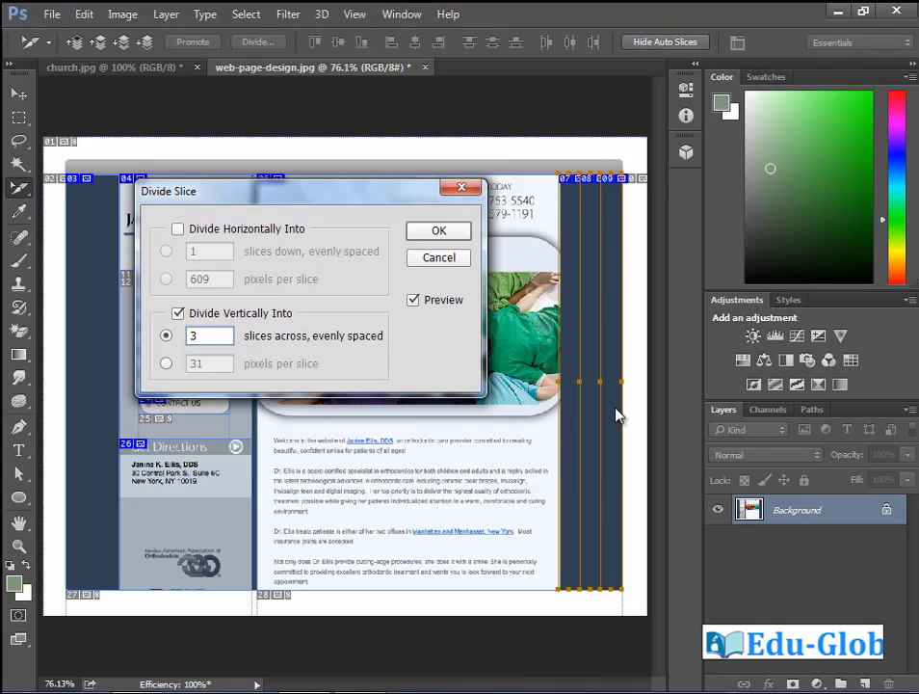
left_click(166, 363)
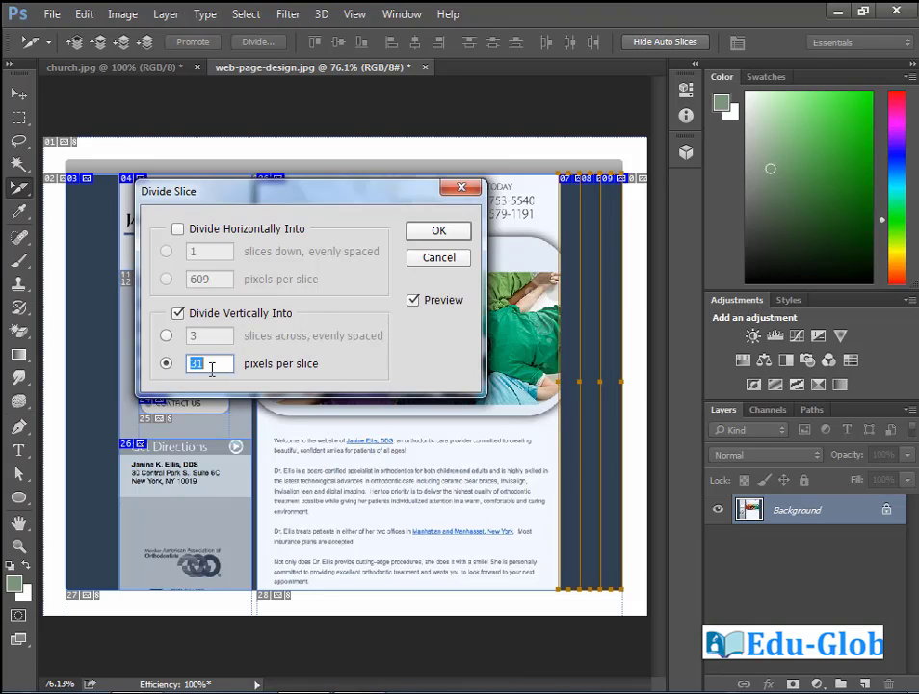
type("50")
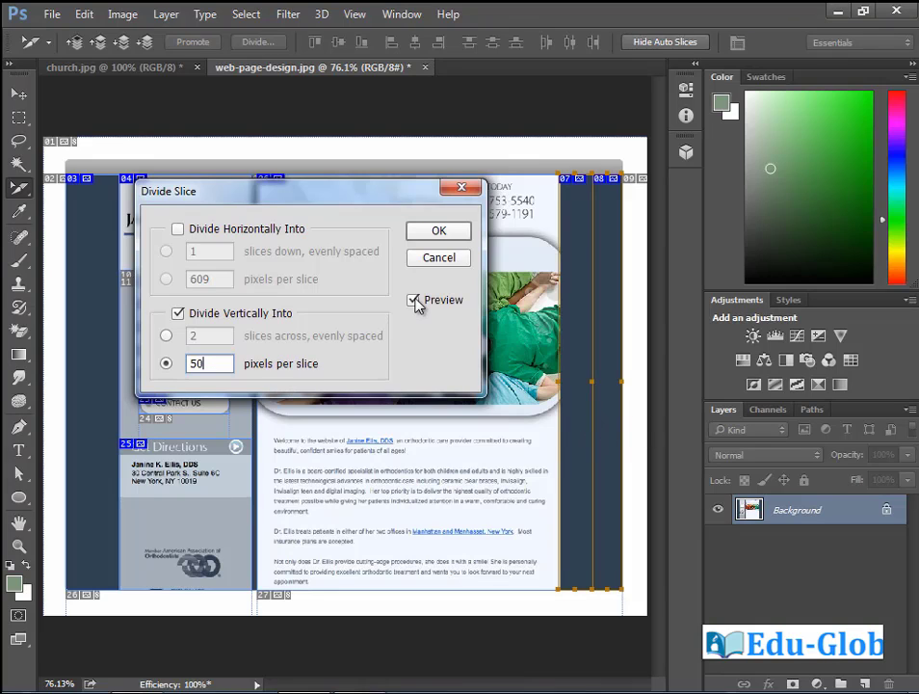
left_click(459, 258)
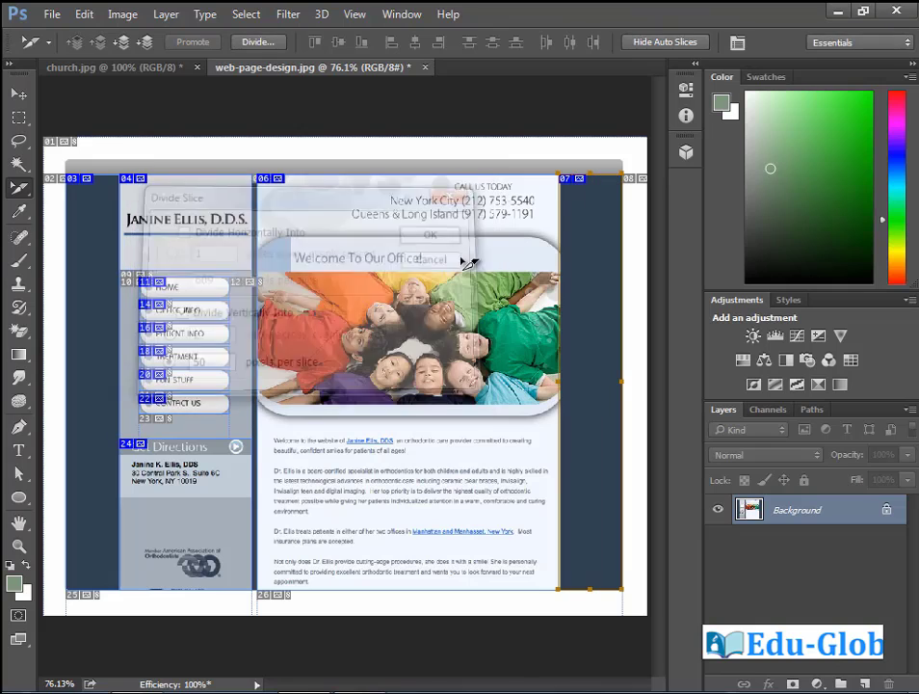
Try the Slice tool in Normal style with a freehand slice over the header and photo, and undo it
right_click(19, 188)
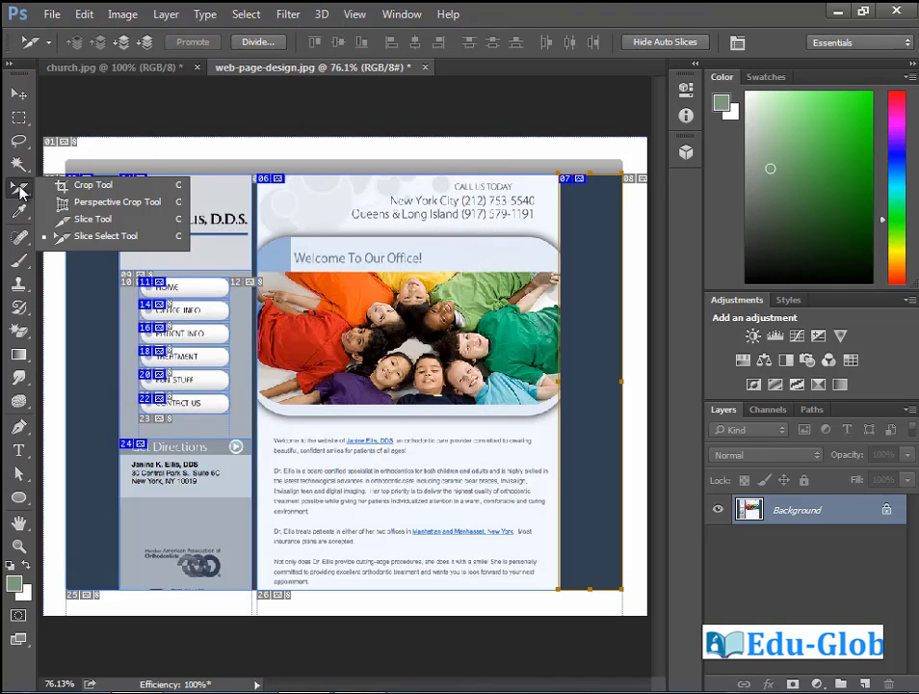
left_click(96, 221)
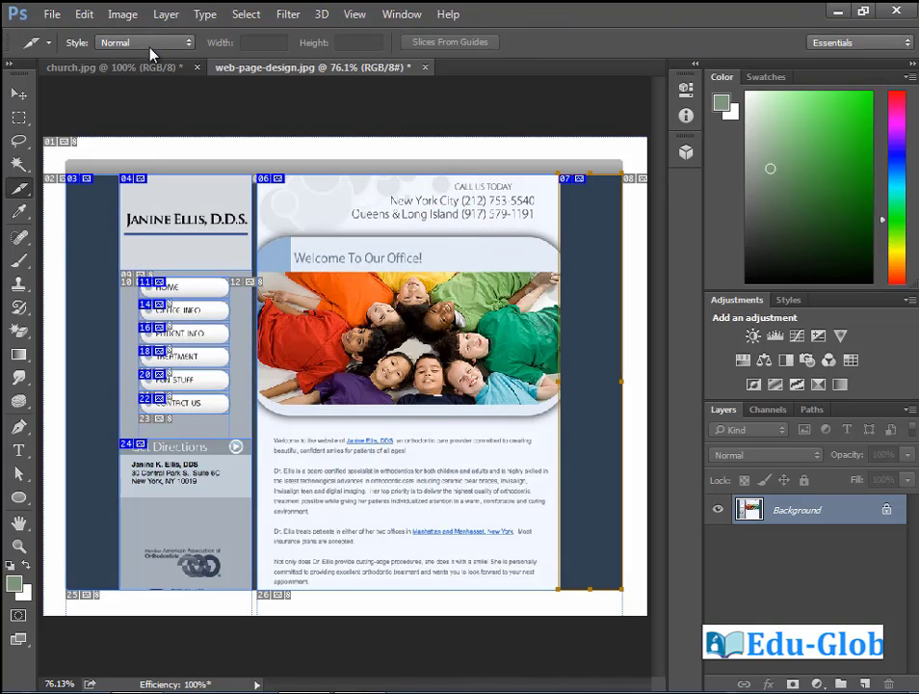
left_click(189, 45)
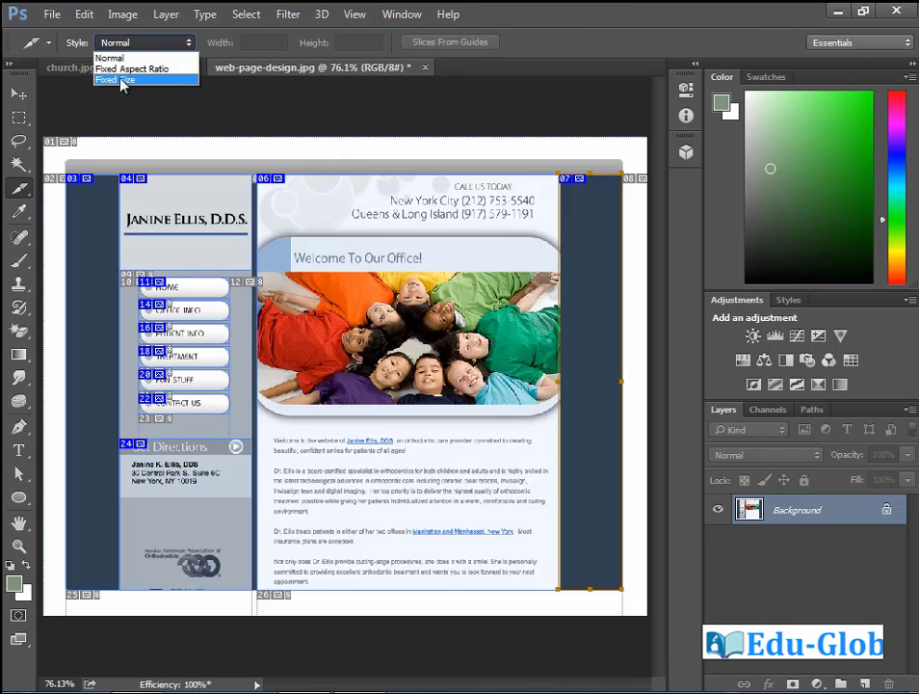
left_click(106, 57)
left_click_drag(306, 152, 478, 298)
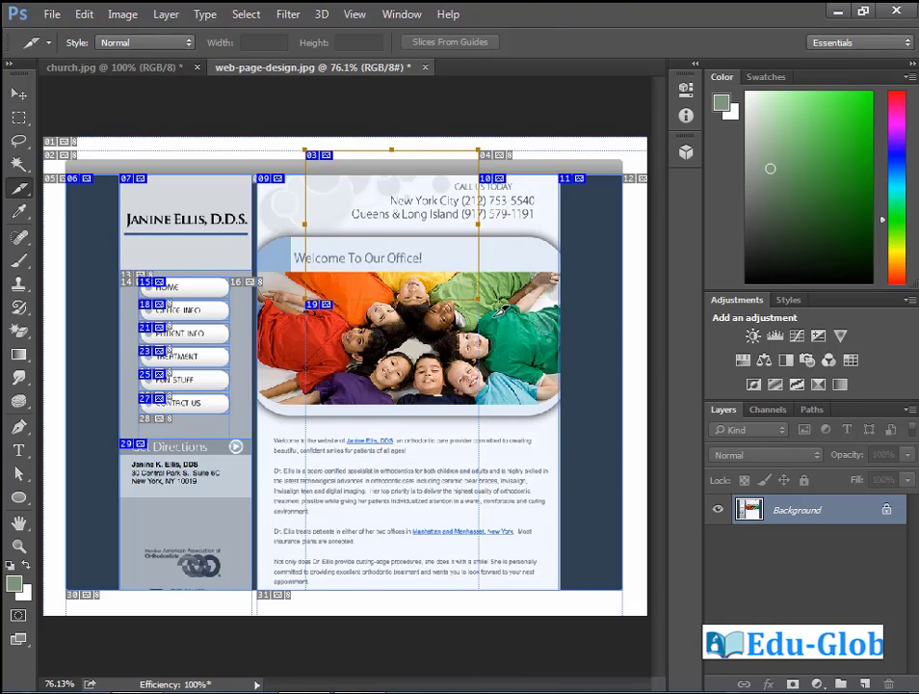
key("ctrl+z")
Try a Fixed Aspect Ratio slice with width 1 and height 1 over the header and photo, and undo it
left_click(114, 40)
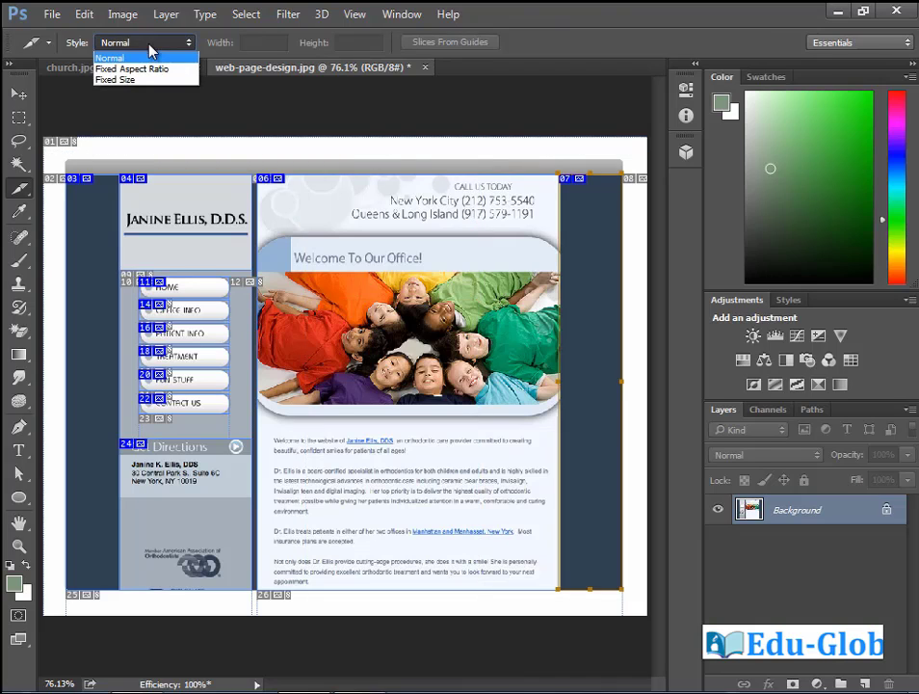
left_click(150, 69)
left_click_drag(311, 160, 470, 299)
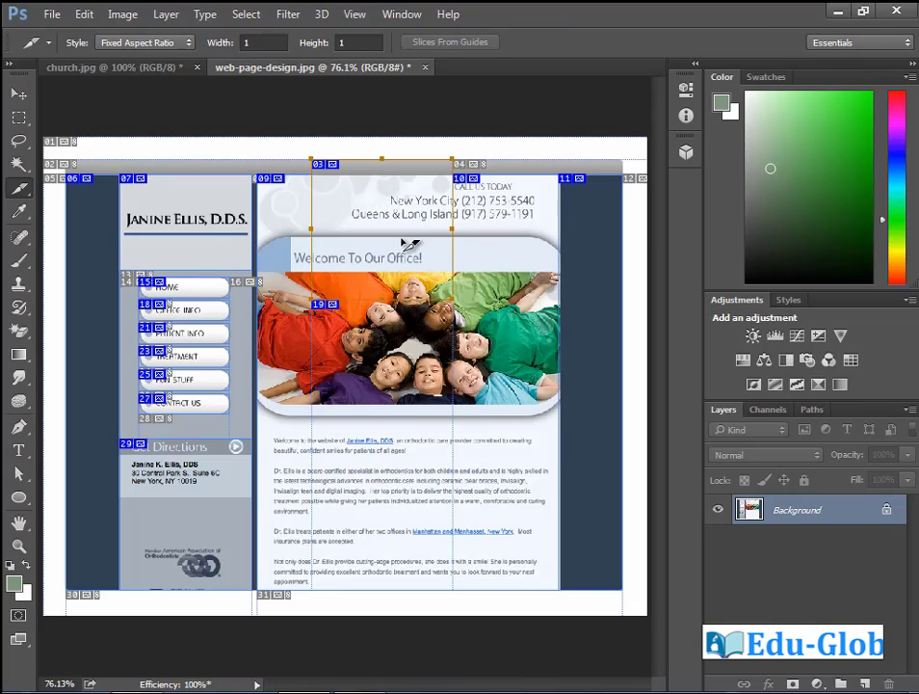
key("ctrl+z")
Try placing a Fixed Size slice of 64 by 64 px in the main content's header, and undo it
left_click(140, 42)
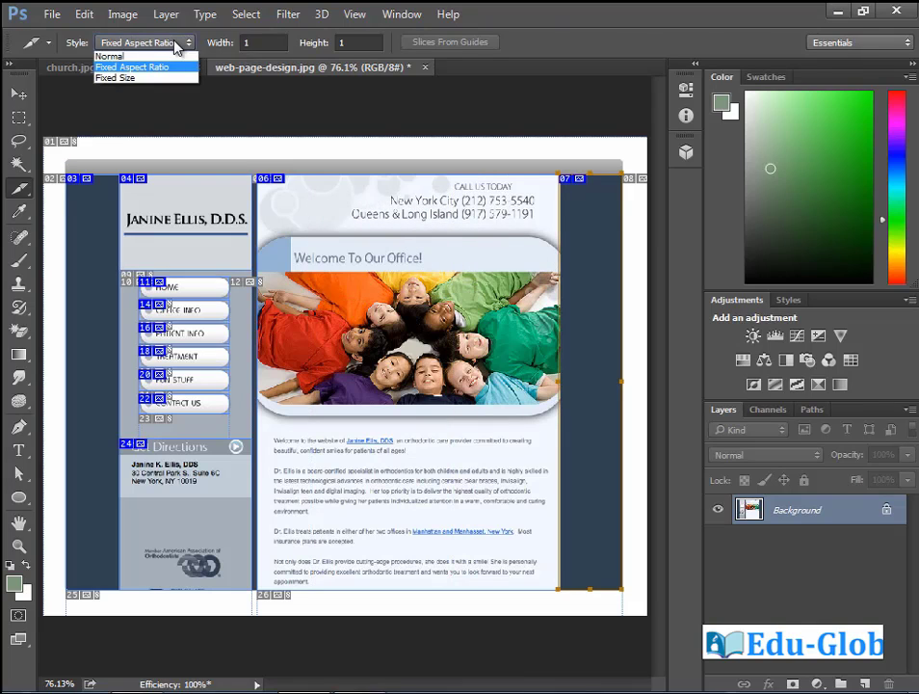
left_click(160, 80)
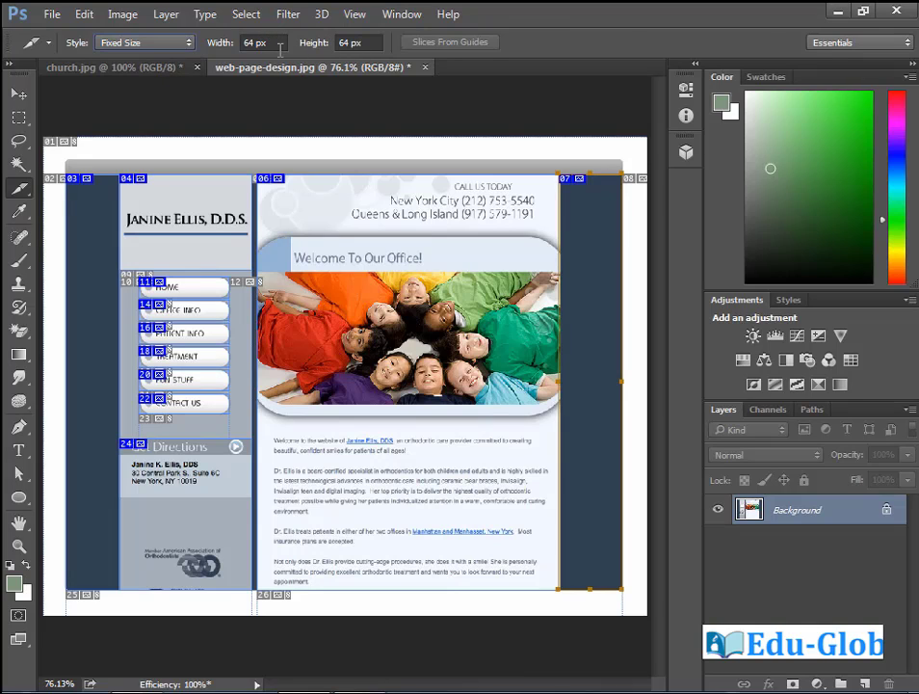
left_click(322, 202)
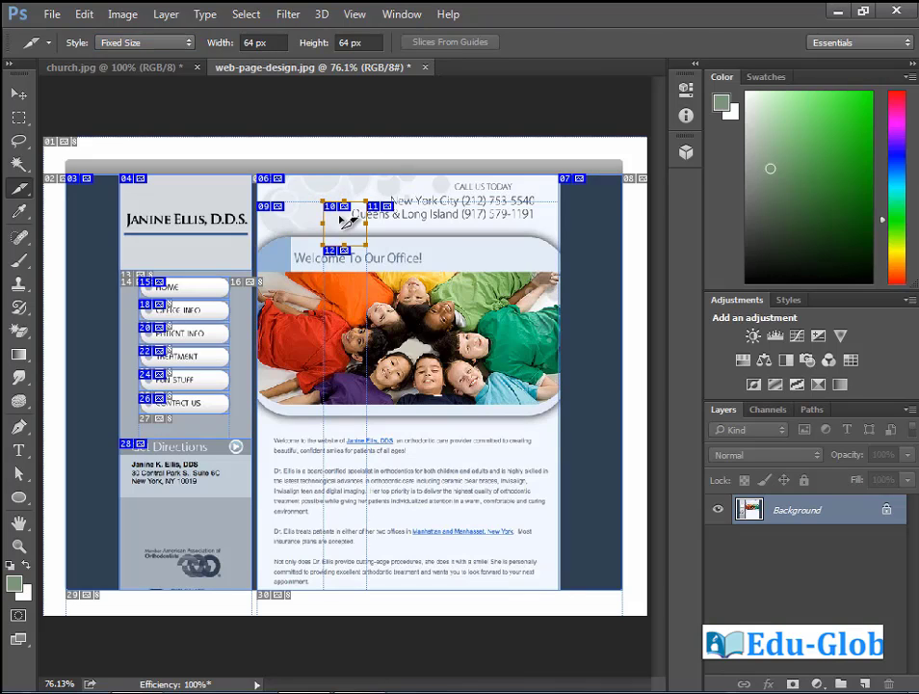
key("ctrl+z")
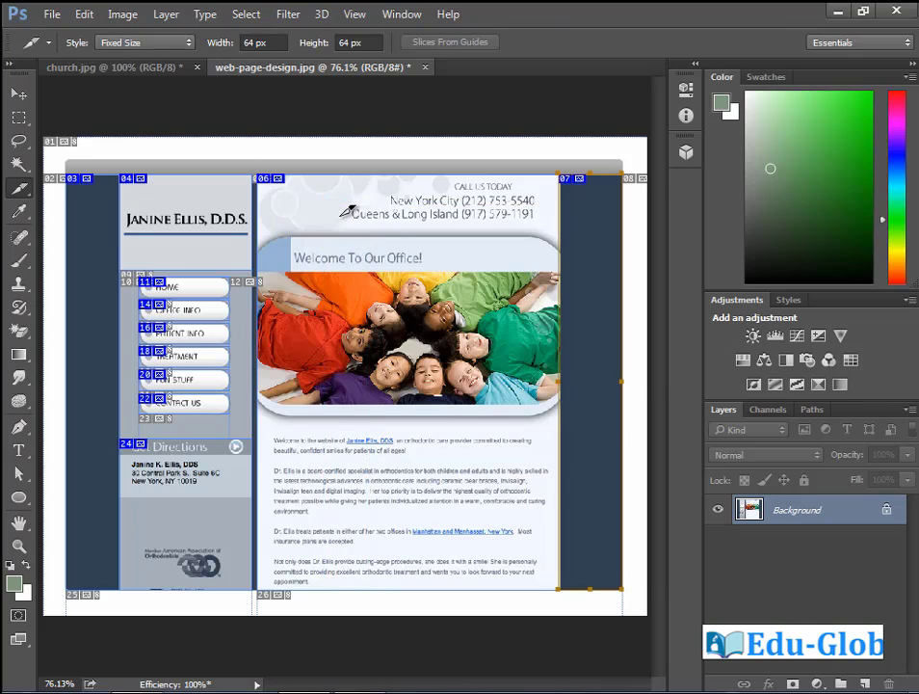
Set the fixed slice size to 150 by 150 px, try one slice over the welcome banner, and undo it
double_click(248, 42)
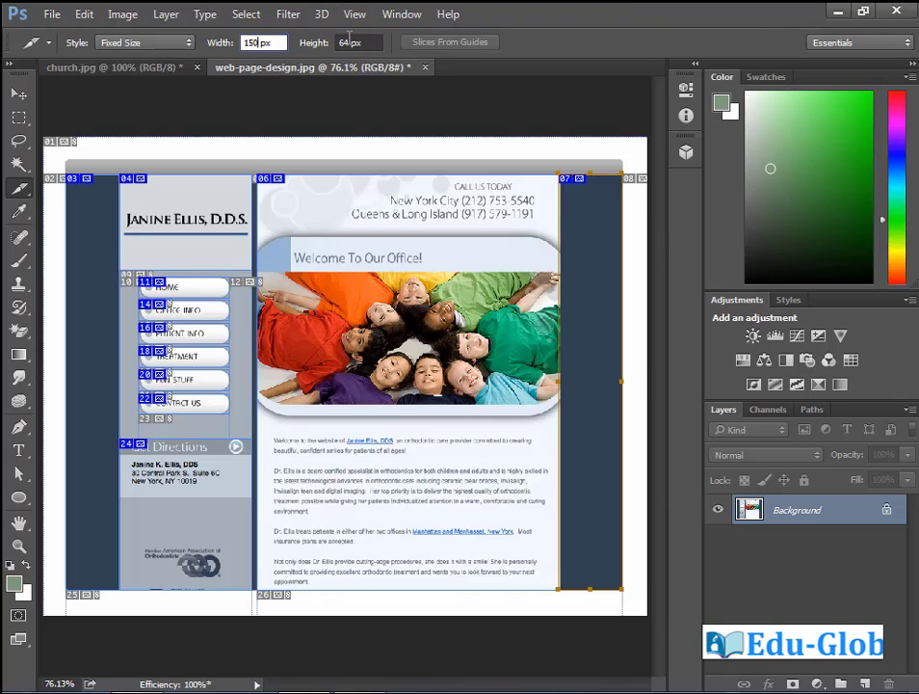
key("Tab")
type("150")
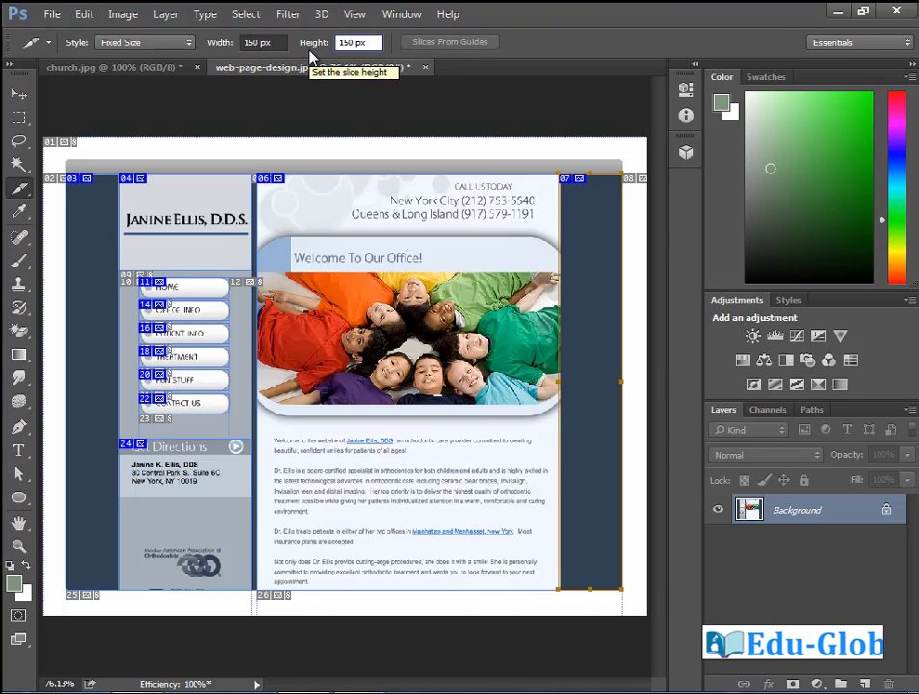
key("Return")
left_click(377, 212)
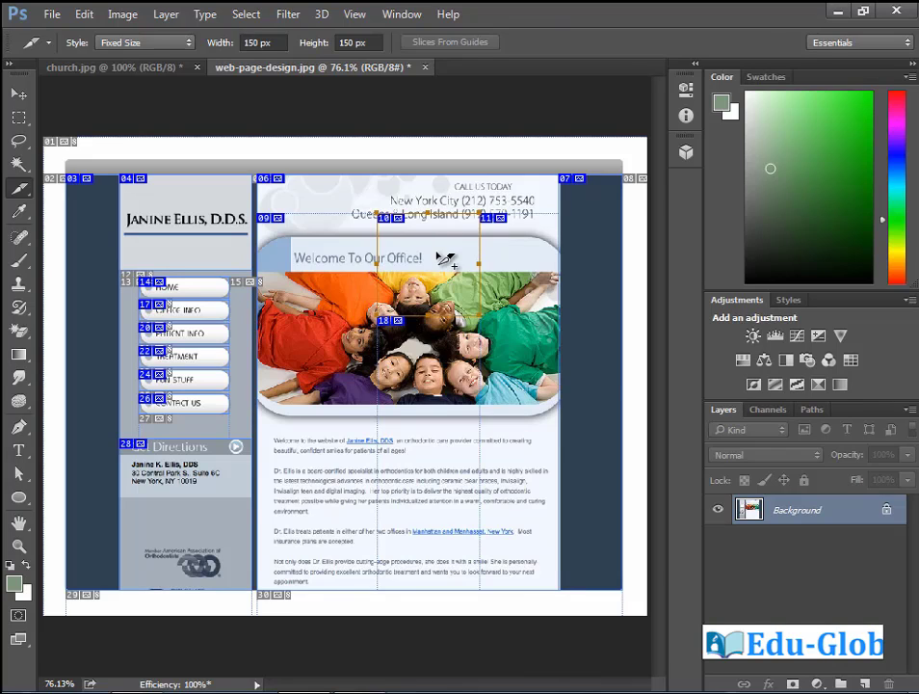
key("ctrl+z")
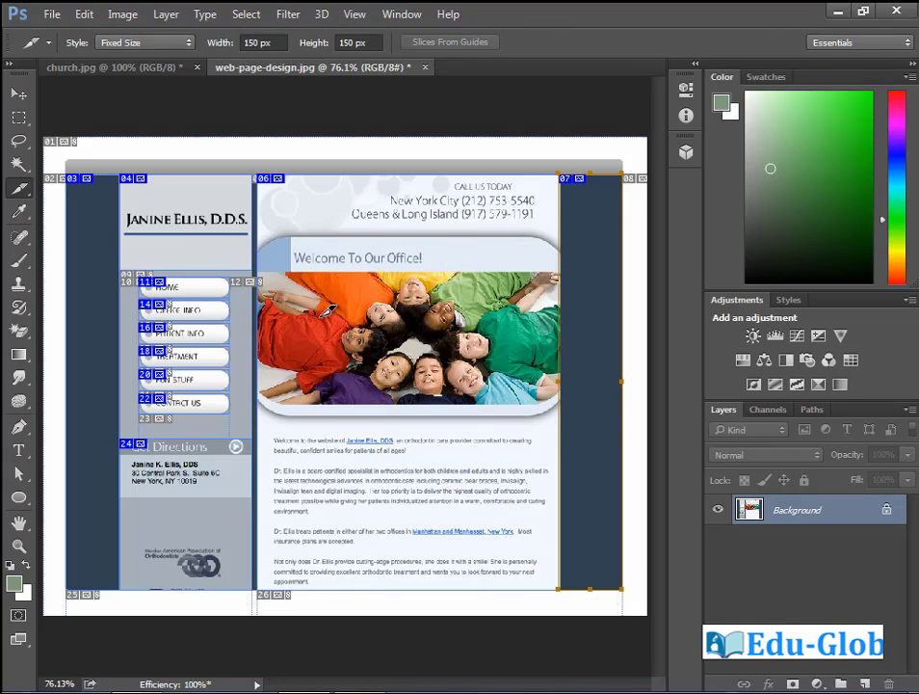
Open Save for Web and compare the original with the JPEG previews at 100, 50 and 25 quality
left_click(52, 15)
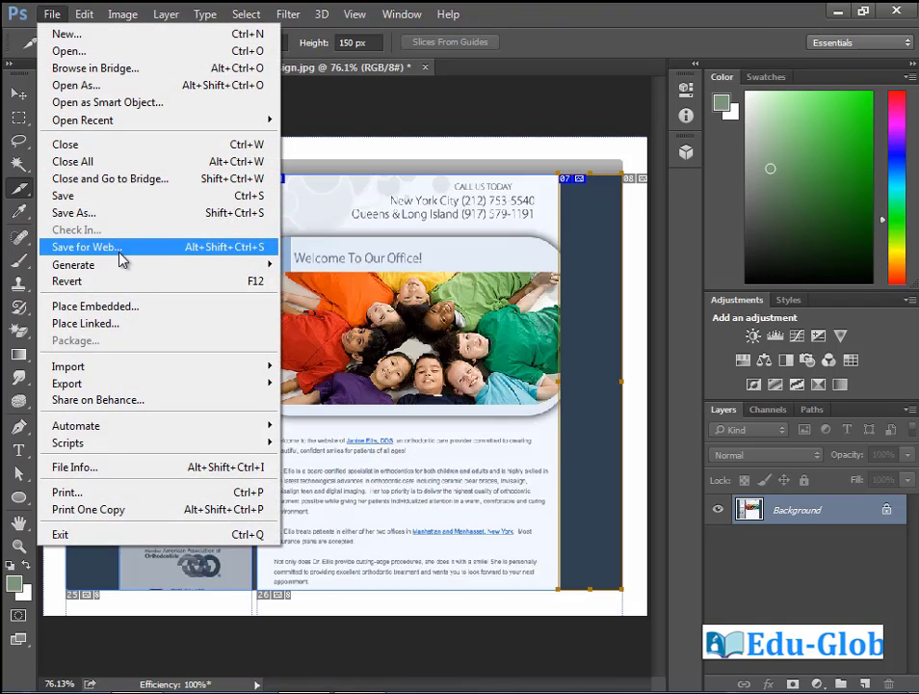
left_click(86, 248)
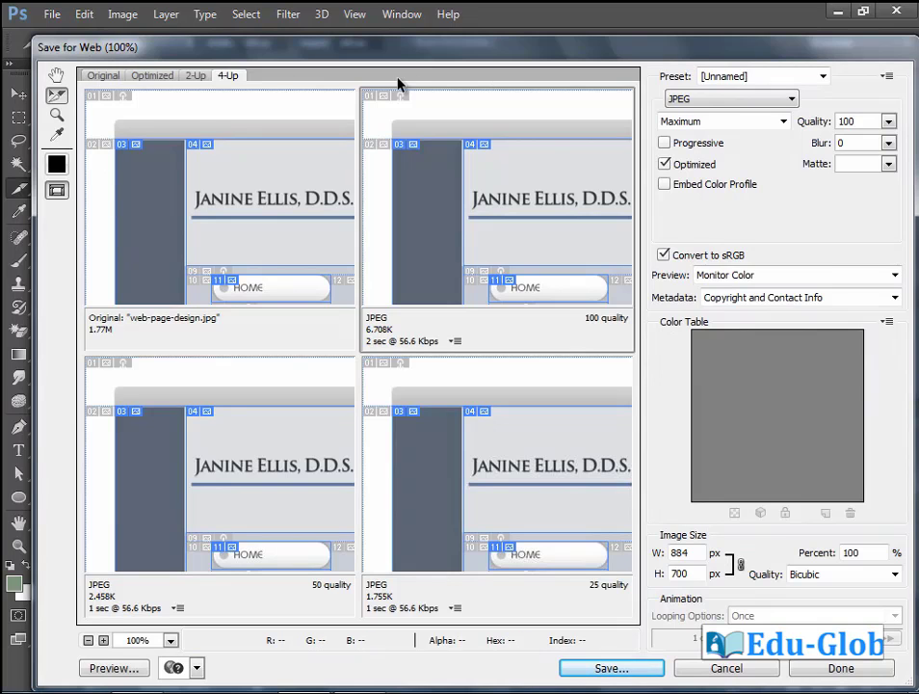
left_click_drag(225, 56, 229, 35)
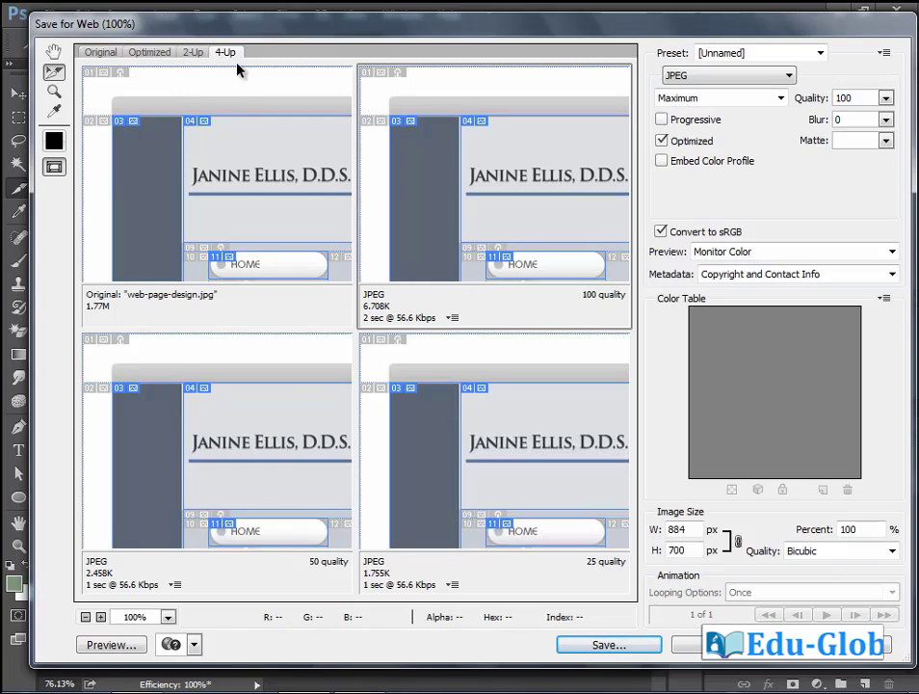
left_click(174, 203)
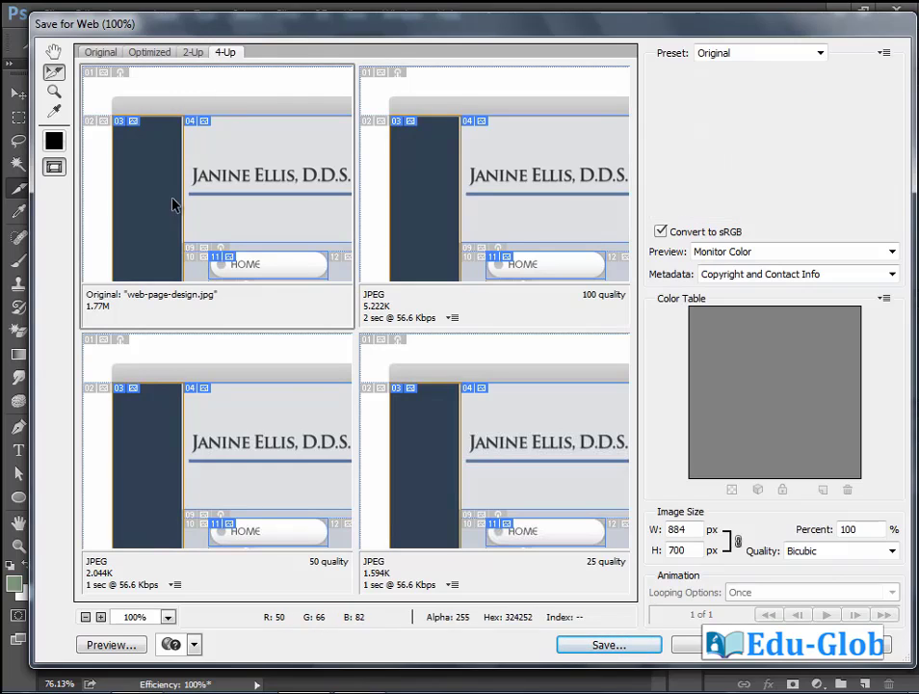
left_click(491, 250)
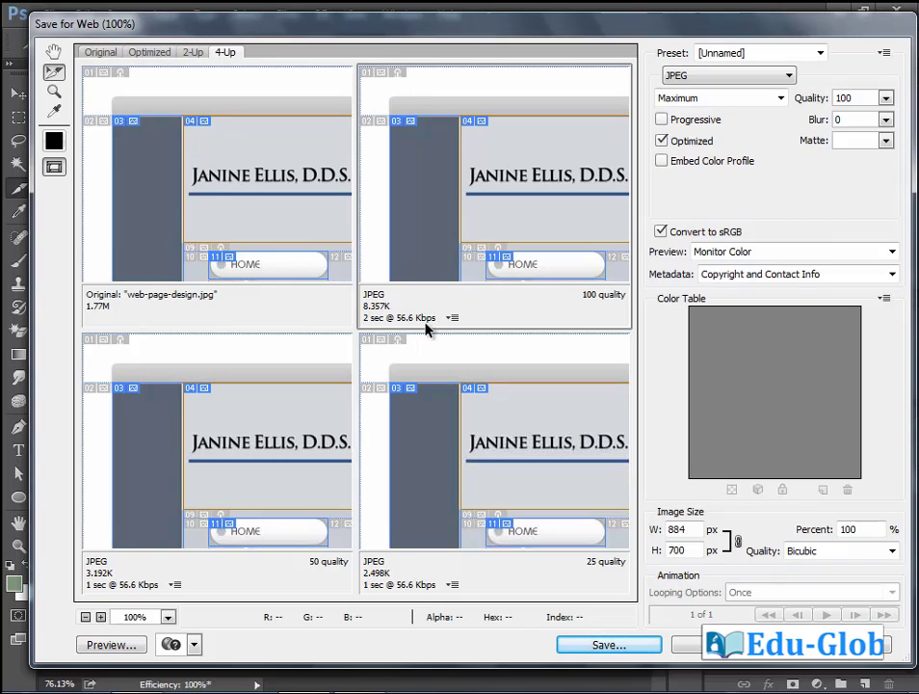
left_click(204, 496)
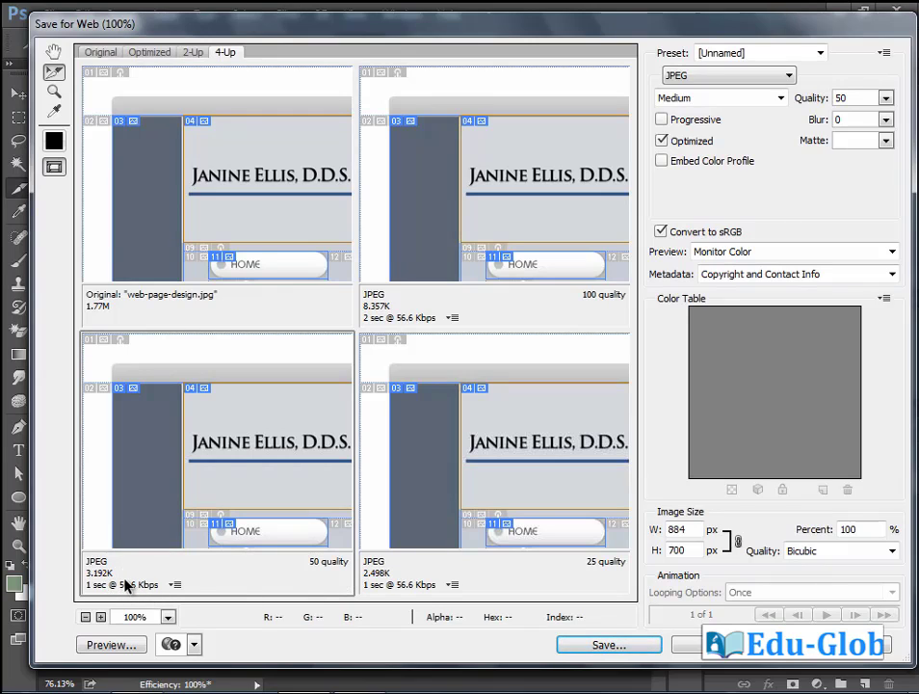
left_click(505, 493)
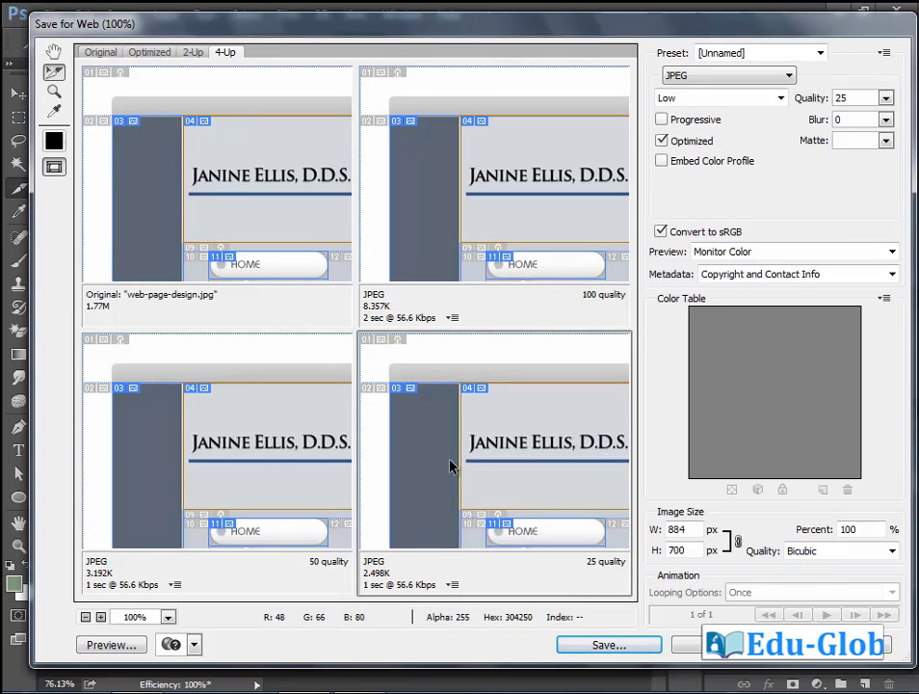
Choose the JPEG 100 quality version and save all slices to the Desktop as web-page-design in HTML and Images format
left_click(589, 209)
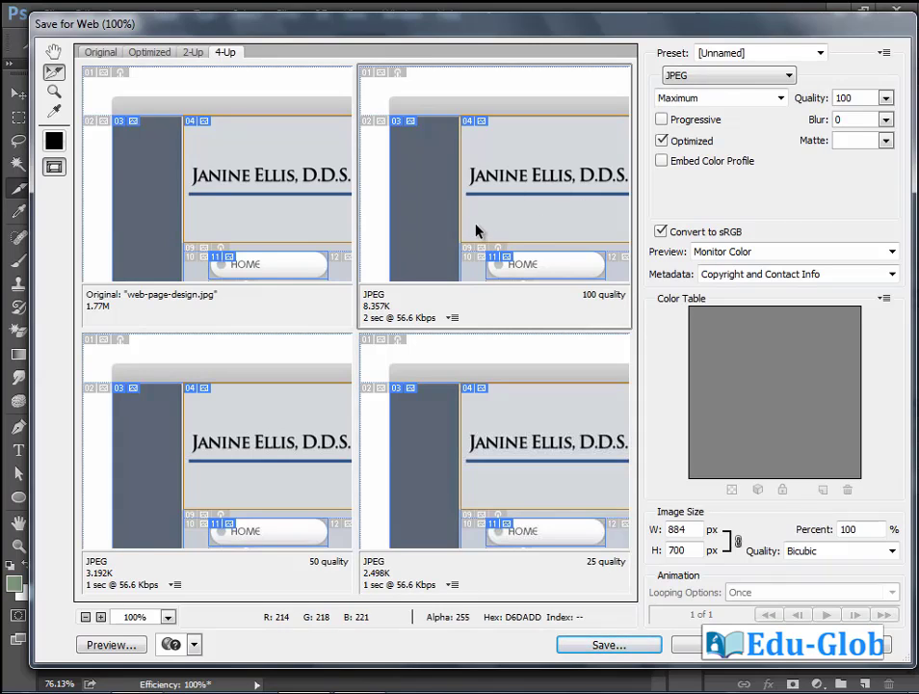
left_click(614, 645)
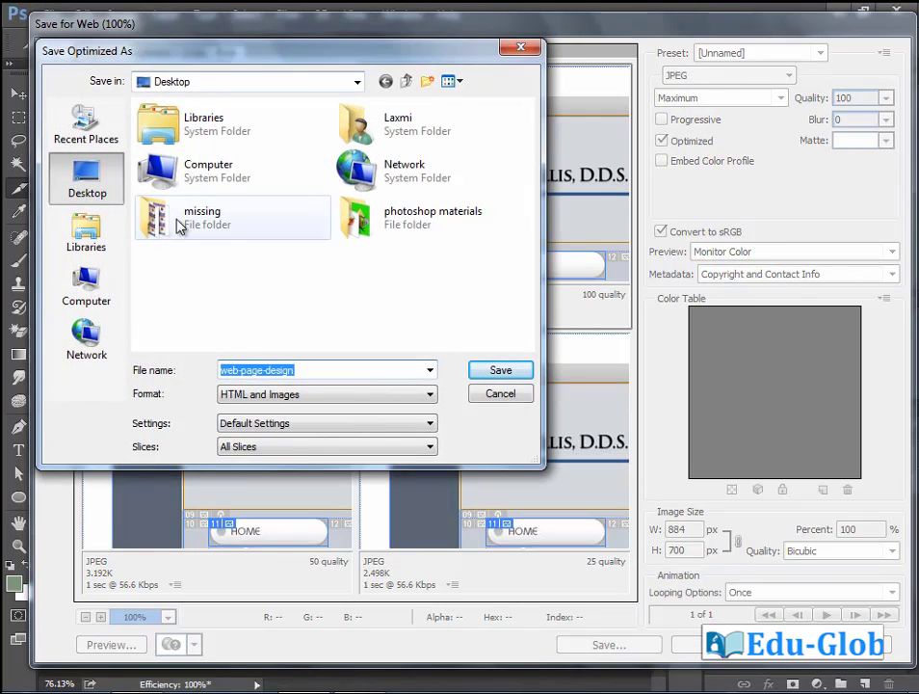
left_click(500, 373)
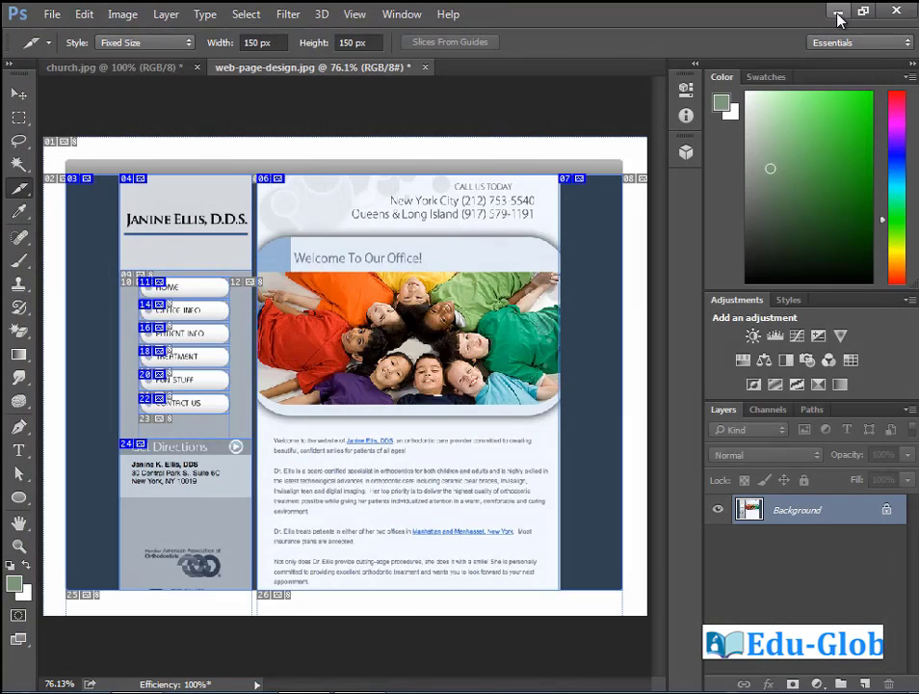
Switch to the desktop, open the exported images folder, and view web-page-design_04 in Windows Photo Viewer
left_click(839, 12)
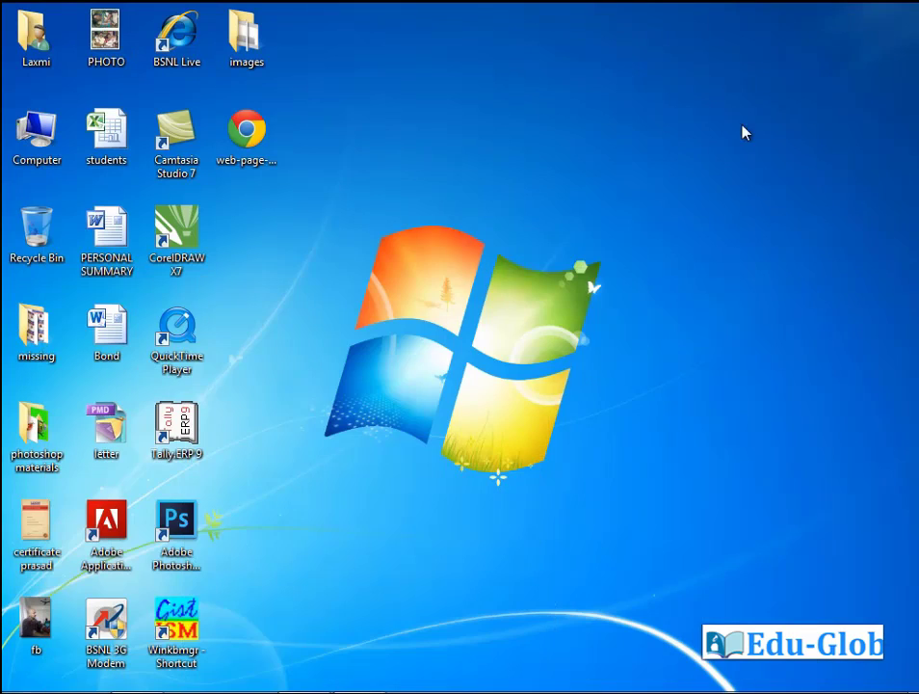
double_click(253, 50)
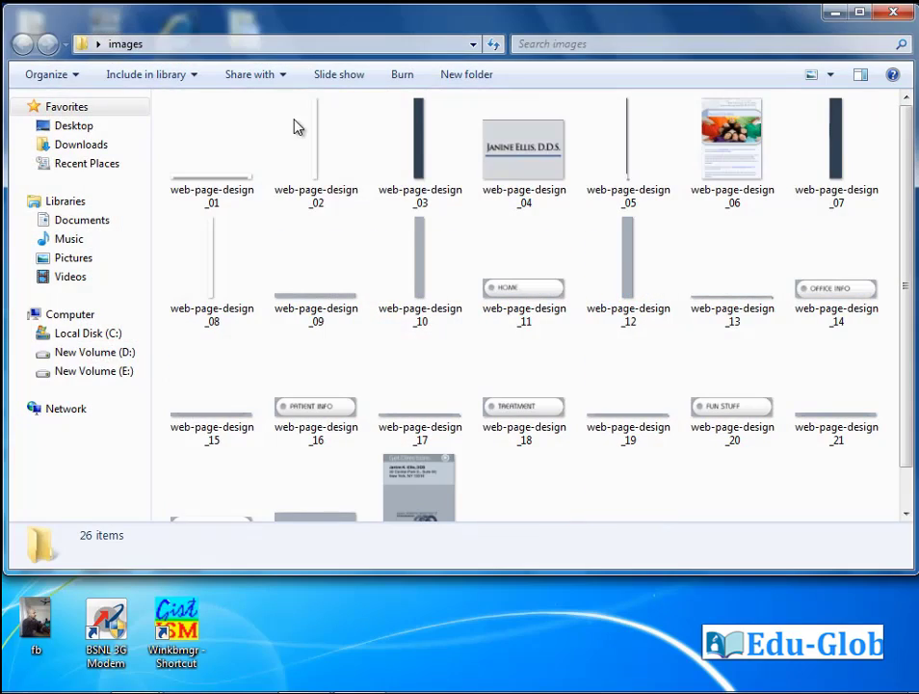
left_click(513, 172)
double_click(512, 173)
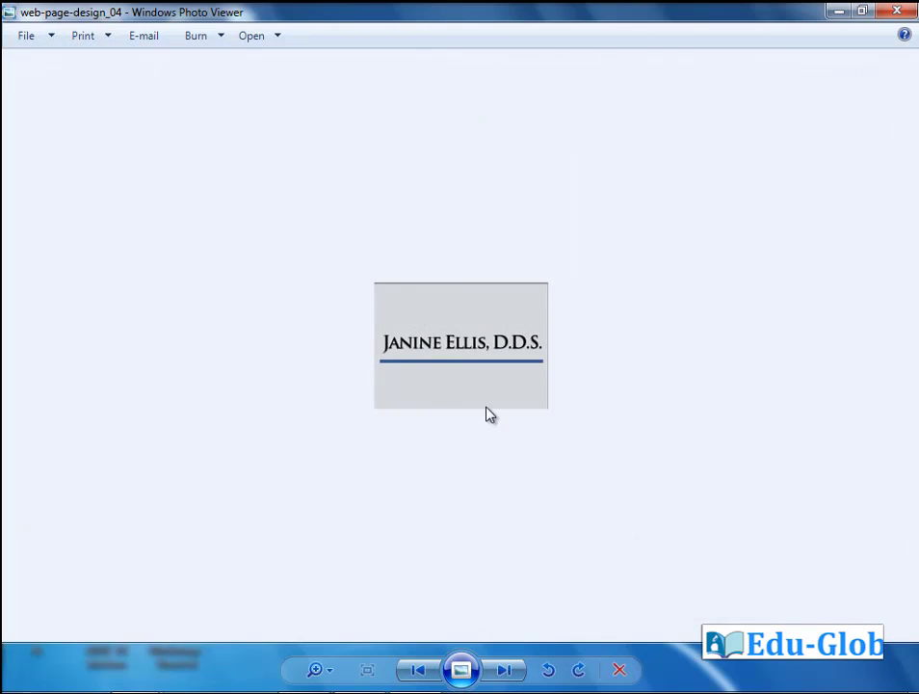
Browse the exported slice images from web-page-design_05 through web-page-design_24, and close the viewer
left_click(510, 675)
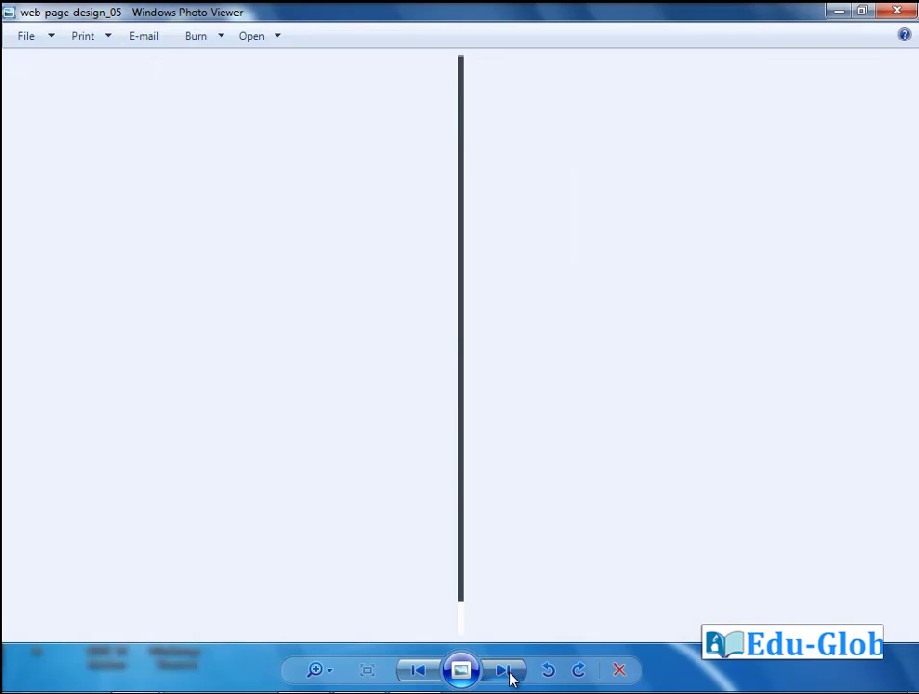
left_click(510, 674)
left_click(510, 674)
left_click(509, 674)
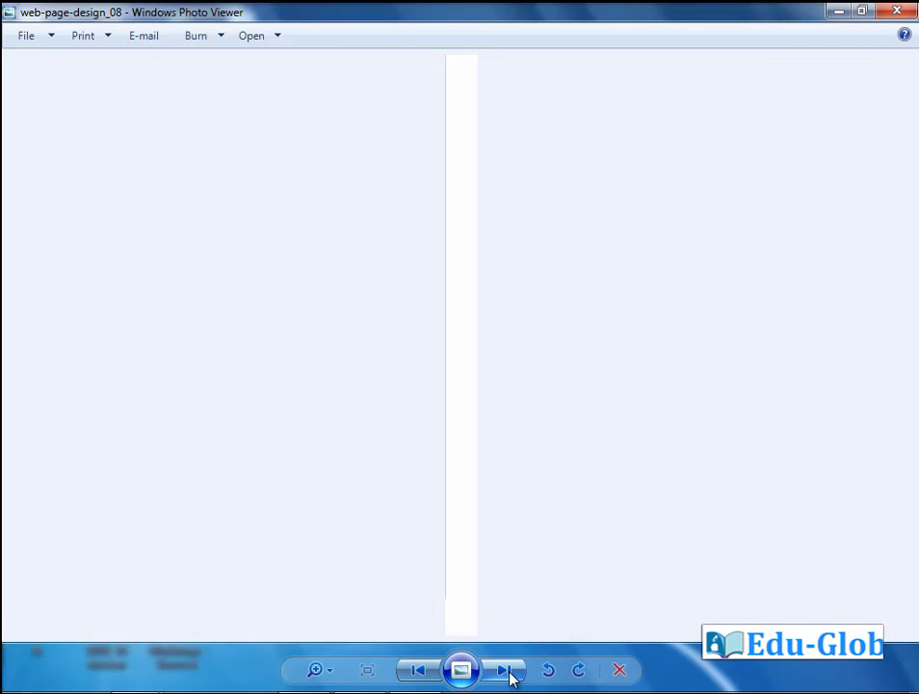
left_click(510, 674)
left_click(510, 675)
left_click(510, 675)
left_click(509, 674)
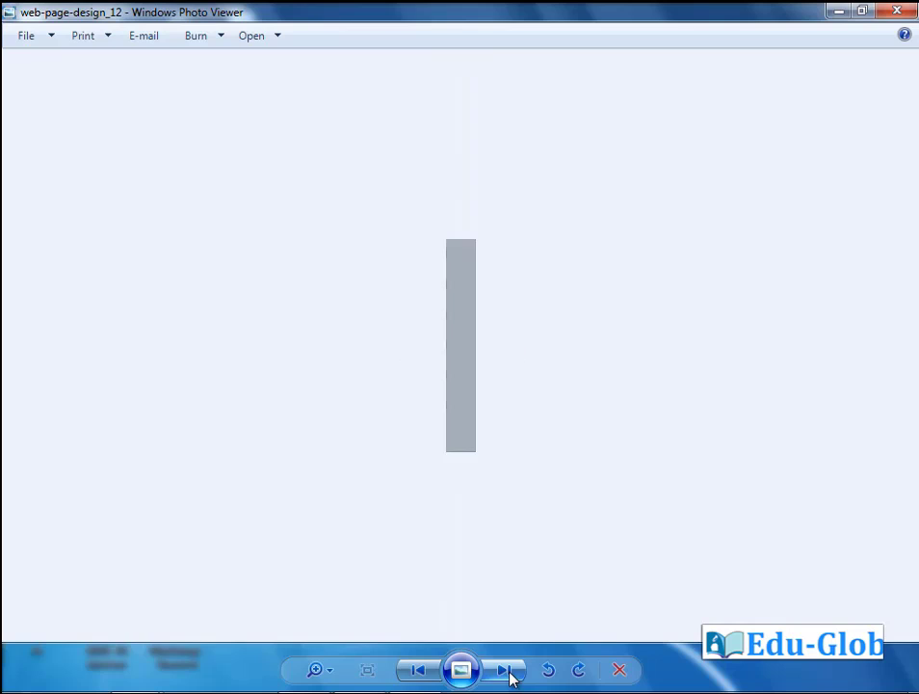
left_click(510, 675)
left_click(509, 674)
left_click(510, 674)
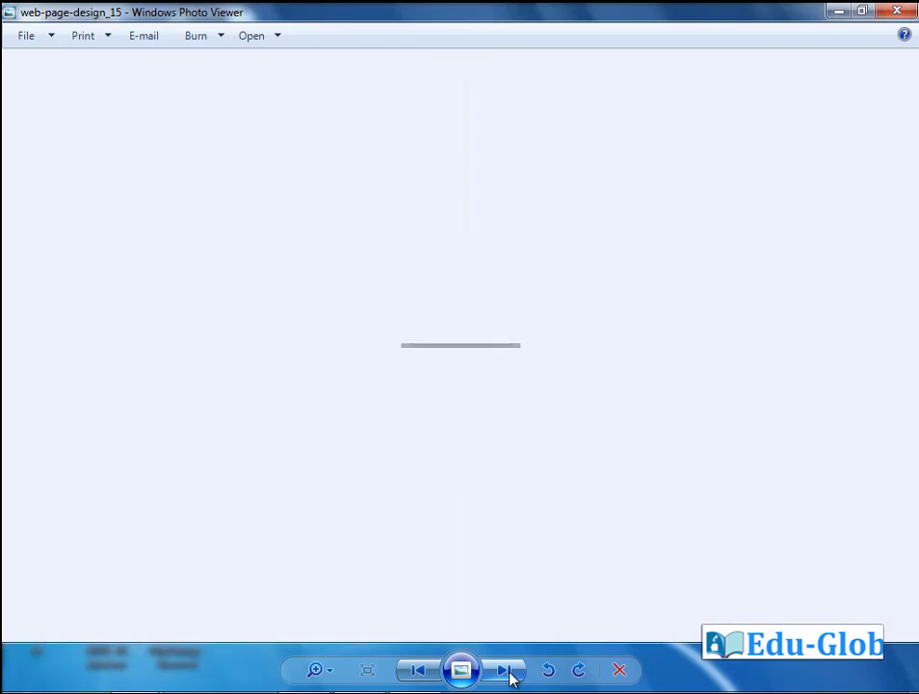
left_click(510, 674)
left_click(510, 674)
left_click(510, 675)
left_click(510, 675)
left_click(510, 674)
left_click(509, 674)
left_click(510, 674)
left_click(510, 675)
left_click(510, 674)
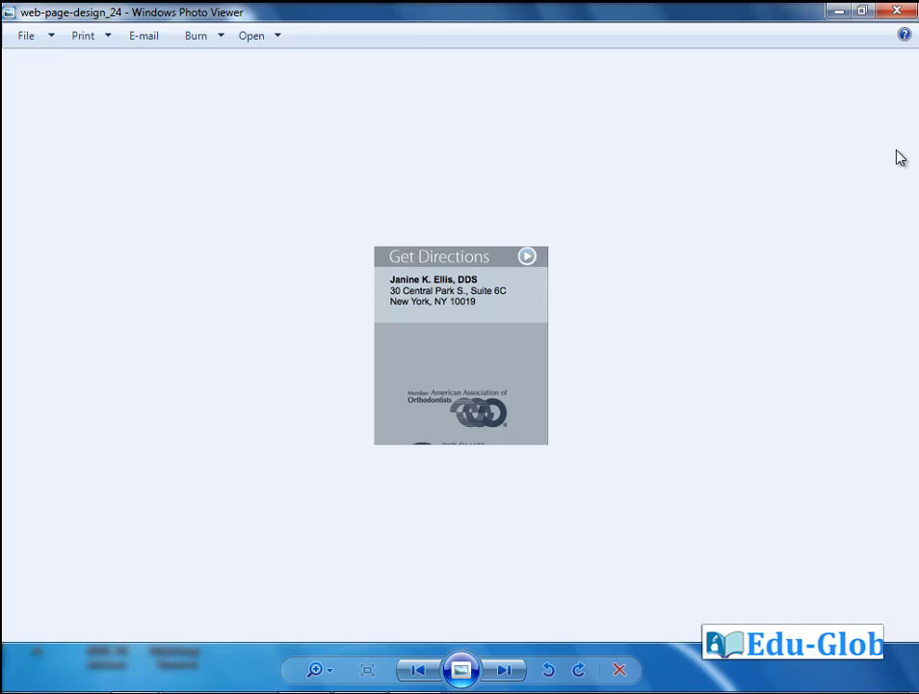
left_click(899, 11)
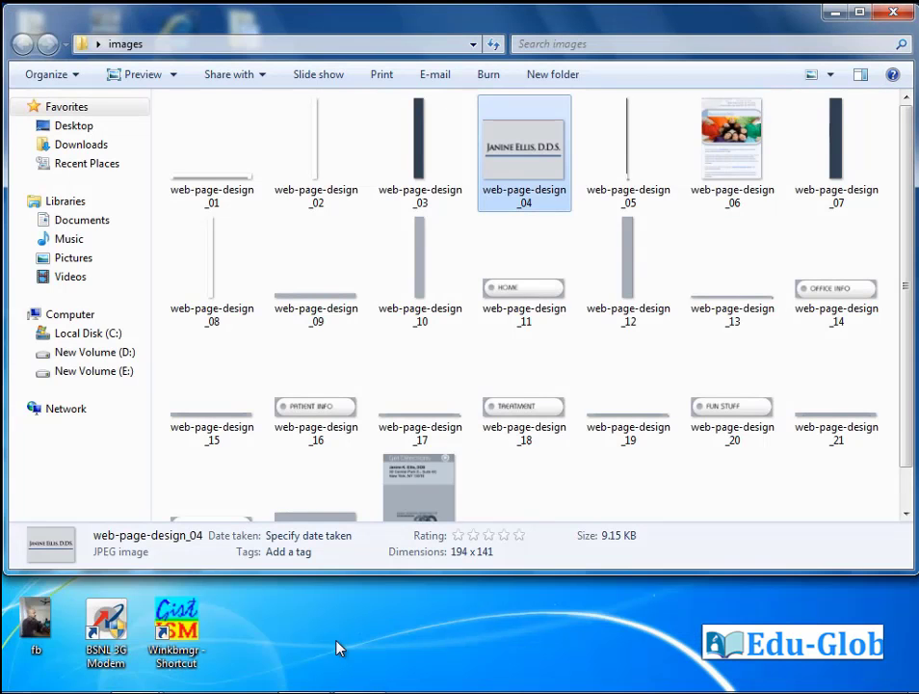